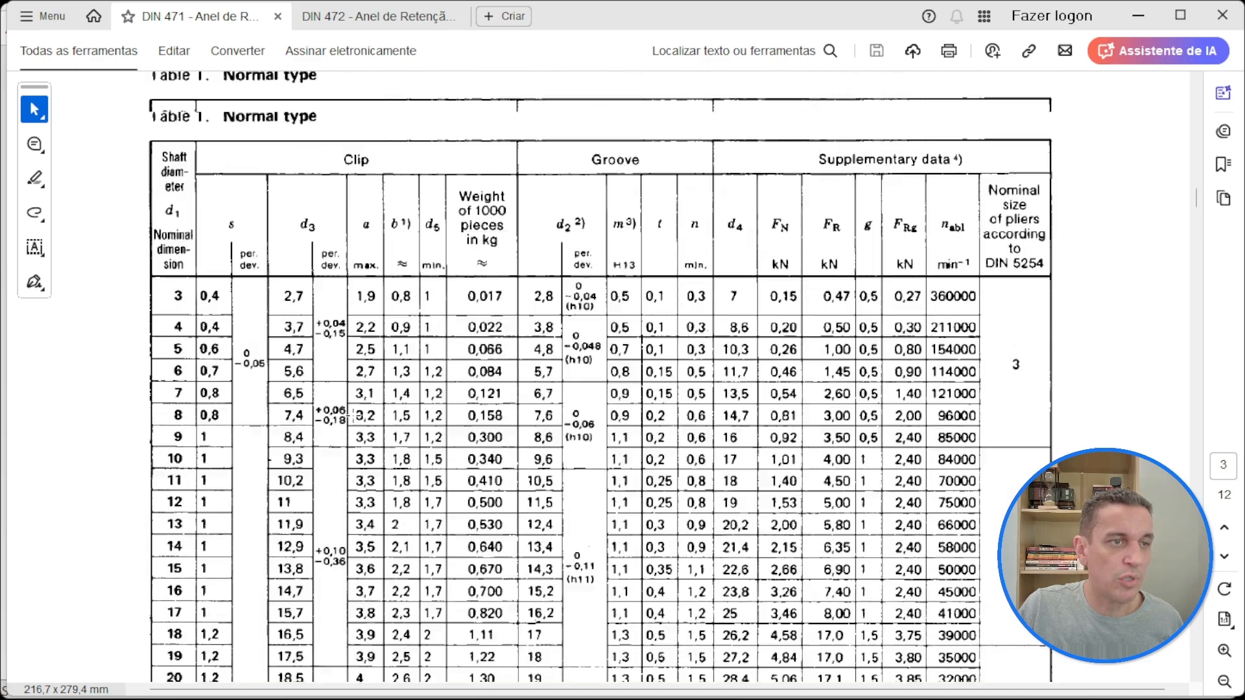
Step: Examine the DIN 471 dimension tables for normal type and heavy type circlips and the ring and groove figures
scroll(177, 381, "down", 20)
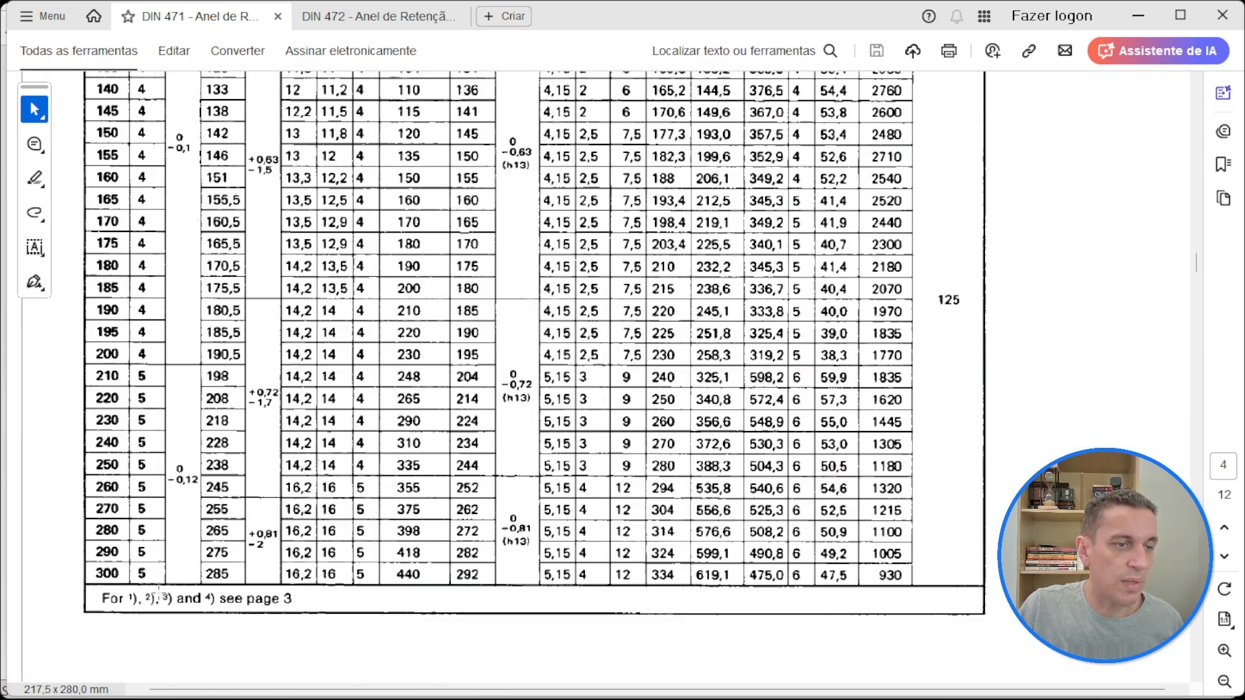
scroll(257, 460, "down", 5)
scroll(256, 461, "down", 3)
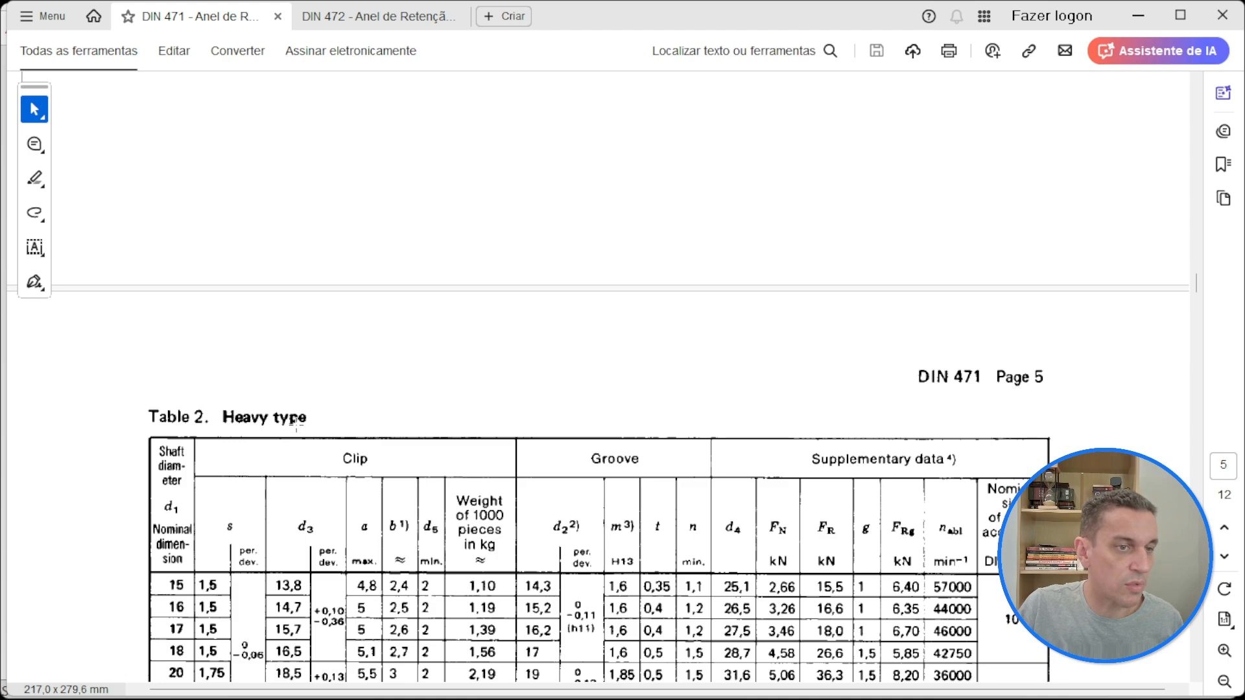
scroll(296, 421, "down", 1)
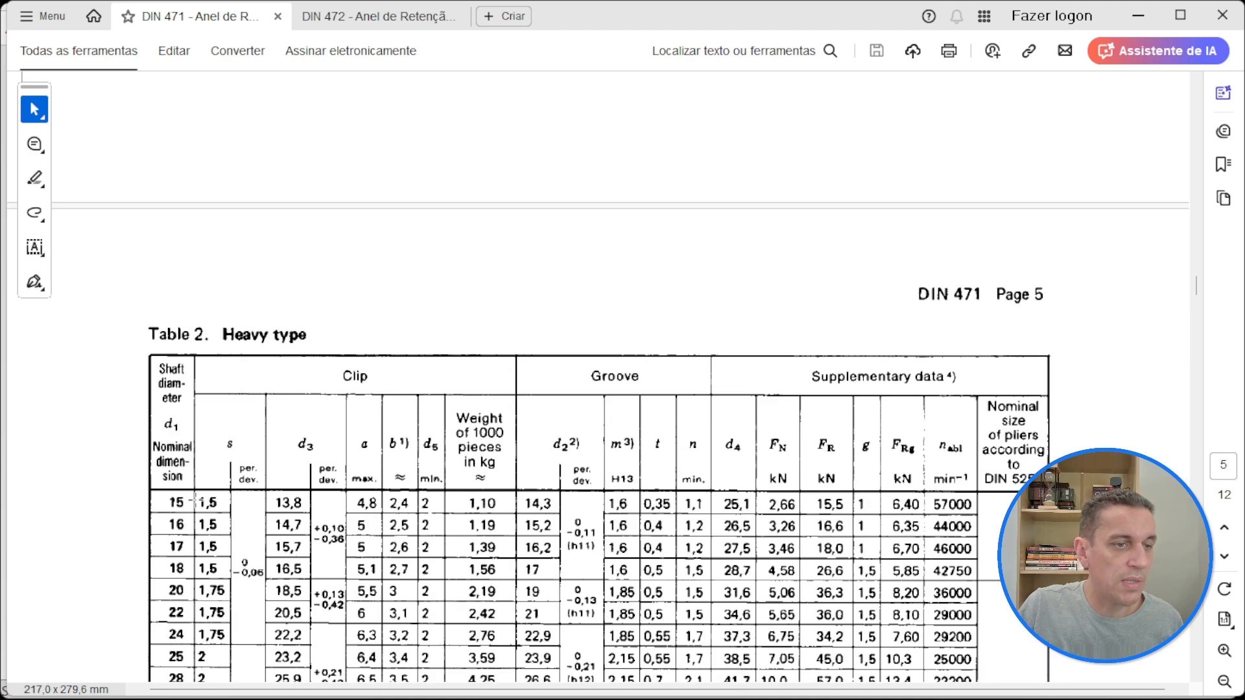
scroll(197, 504, "down", 4)
scroll(197, 499, "down", 3)
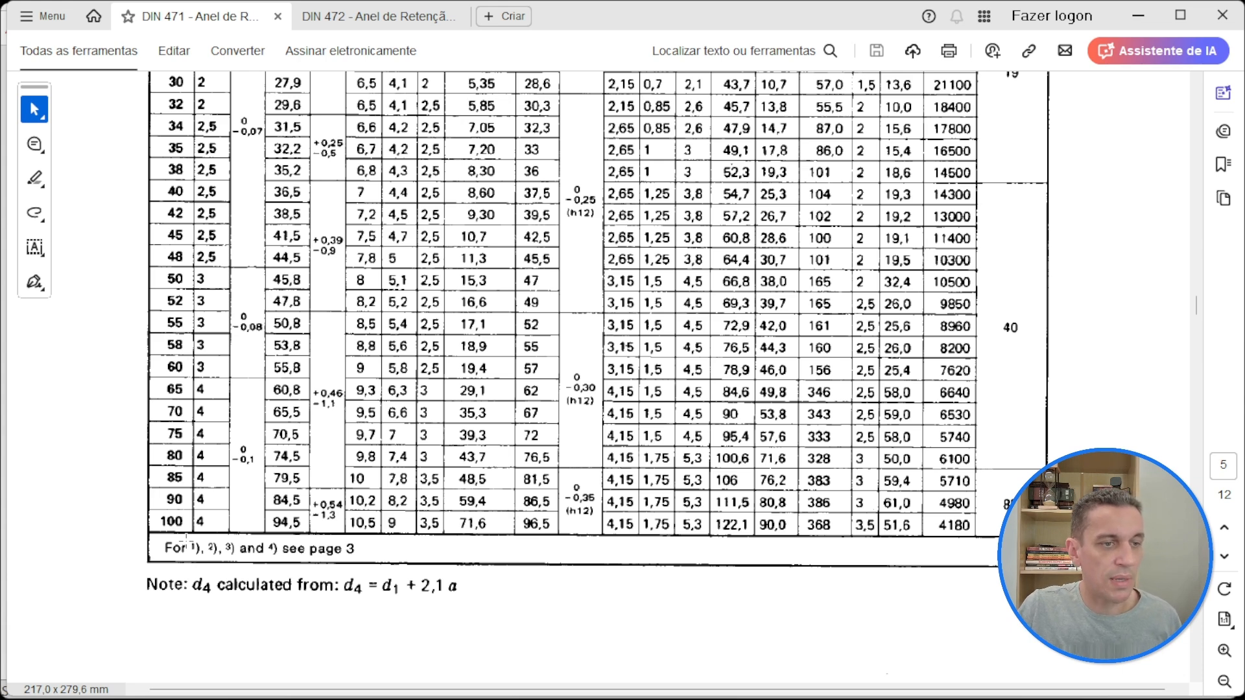
scroll(186, 536, "up", 6)
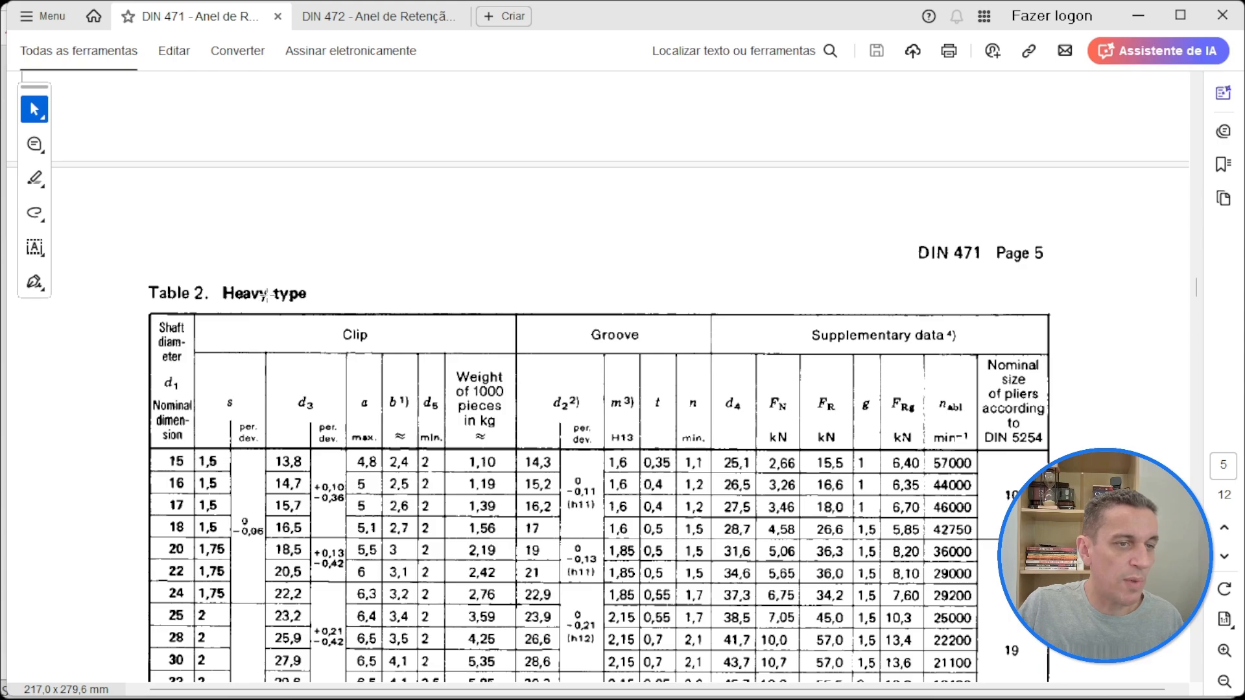
scroll(257, 414, "up", 10)
scroll(258, 415, "up", 10)
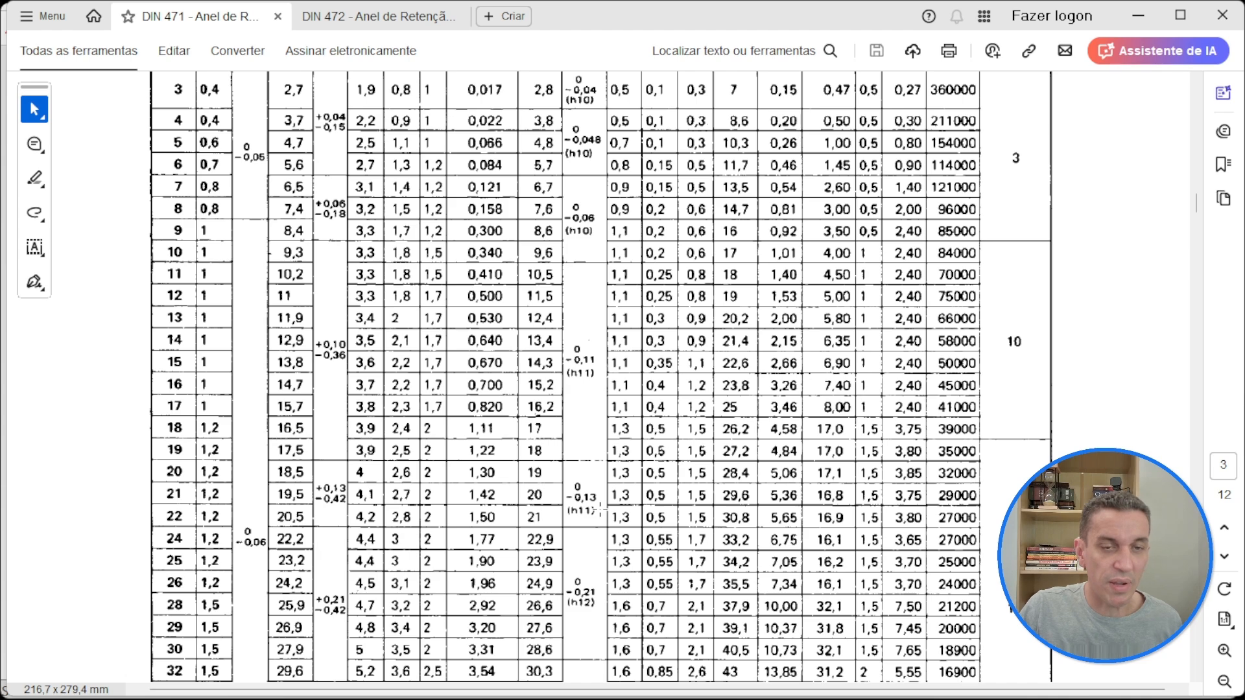
scroll(600, 486, "up", 10)
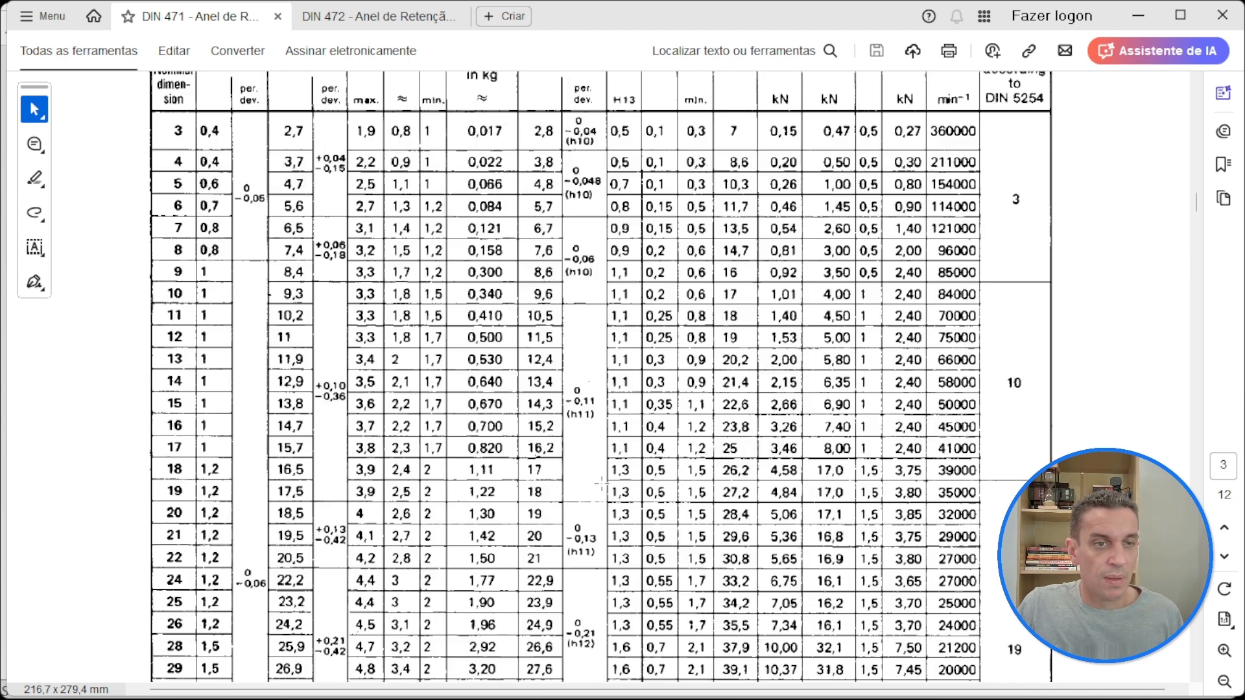
scroll(604, 481, "up", 7)
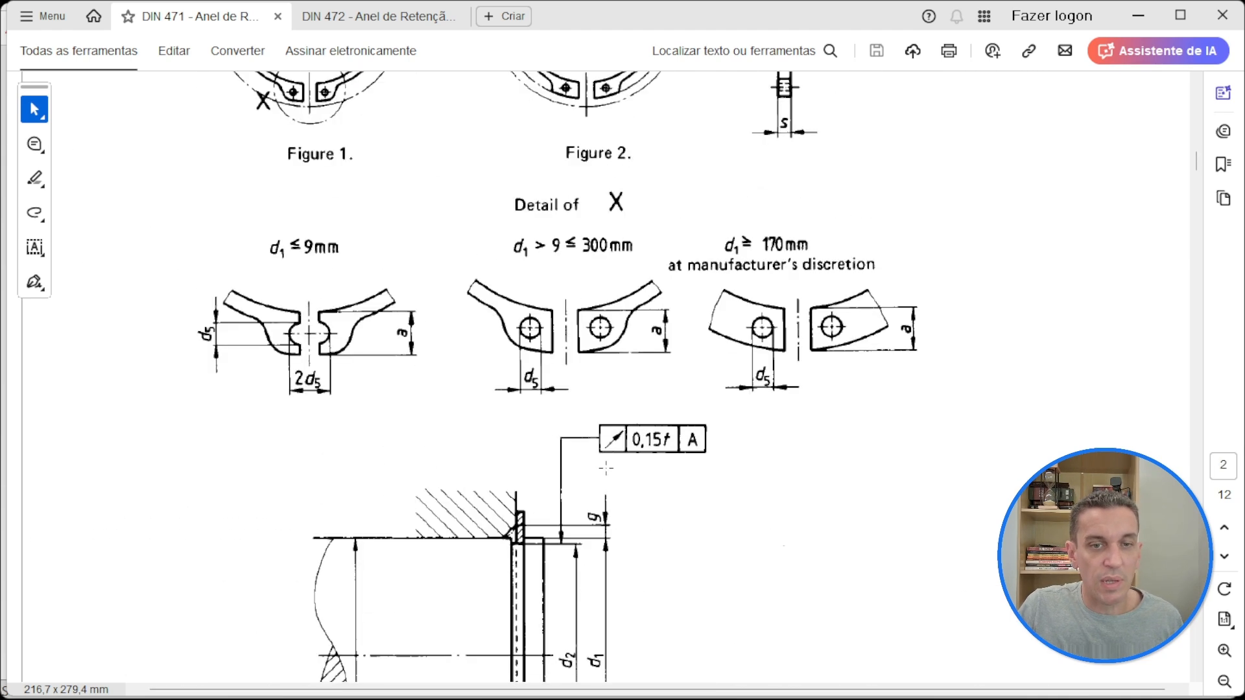
Step: Switch to SOLIDWORKS, create a new part and start a sketch on the front plane
left_click(1138, 17)
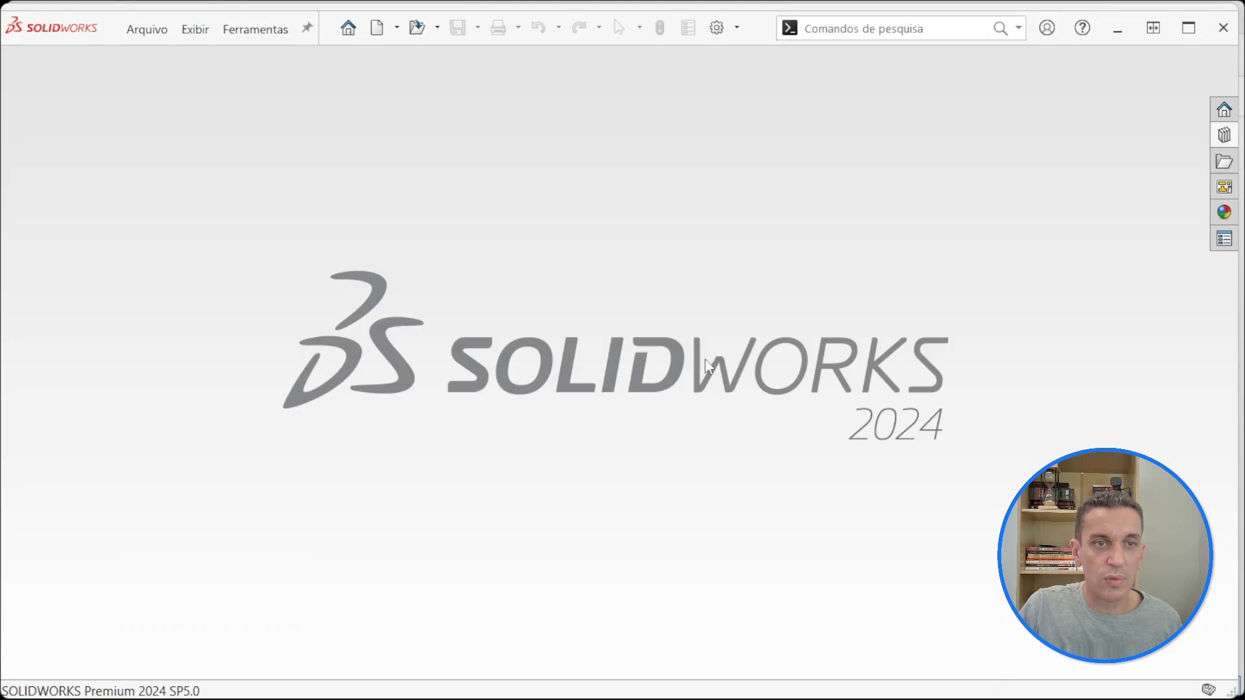
left_click(376, 28)
left_click(688, 531)
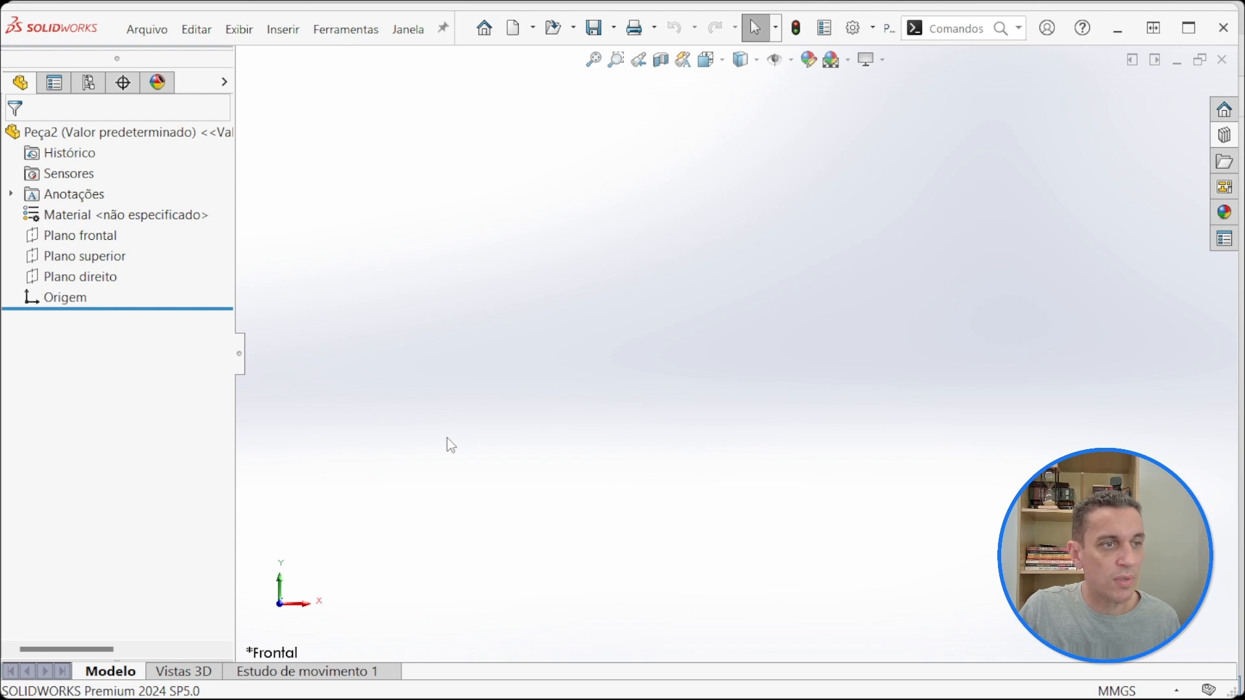
left_click(78, 235)
left_click(120, 206)
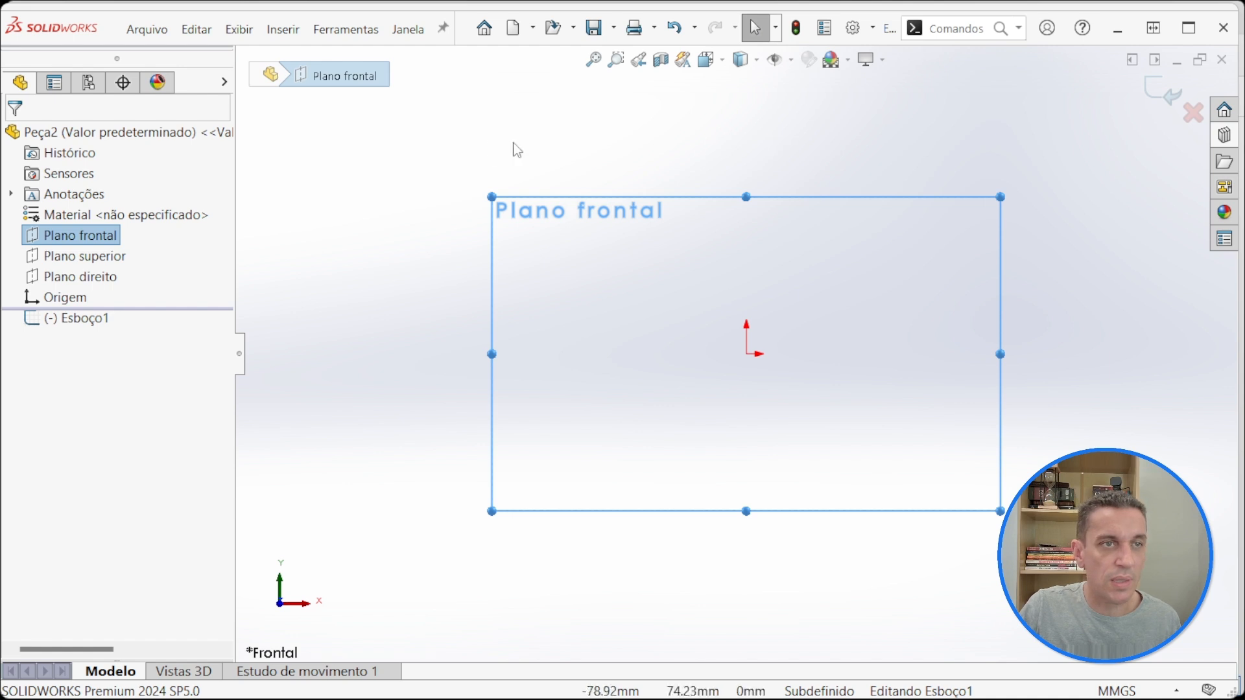
Step: Activate the hidden toolbars so the modeling and sketch commands are available, and clear the plane selection
left_click(234, 31)
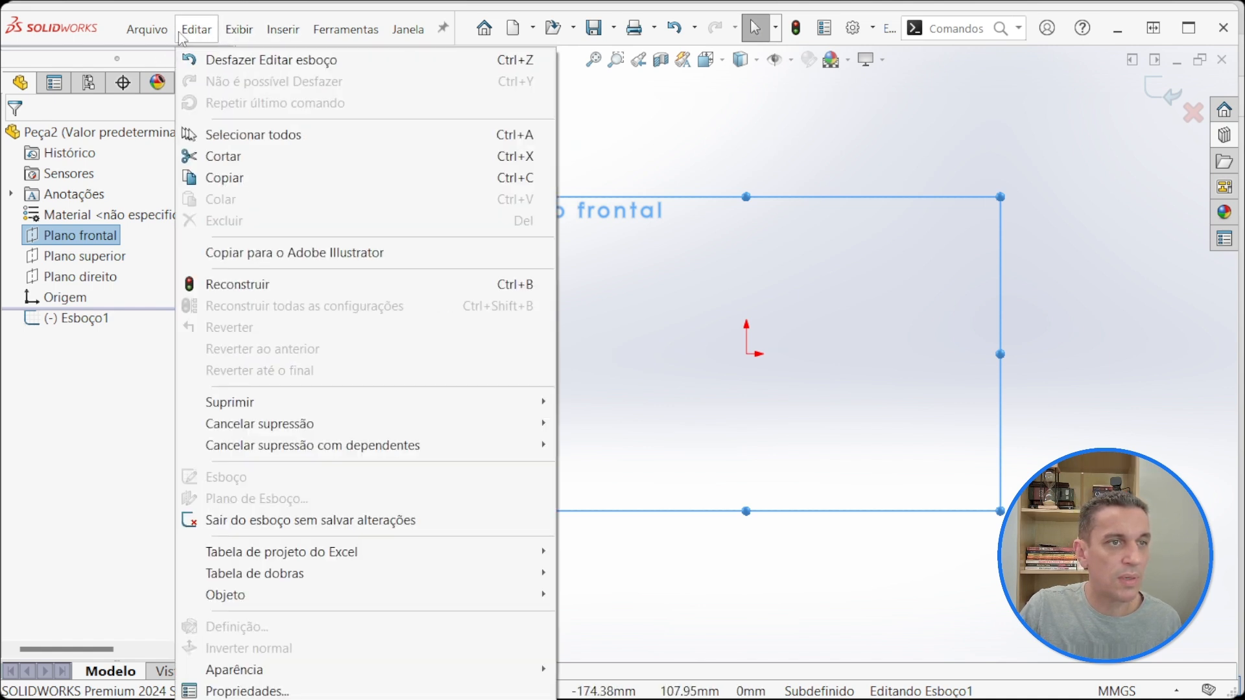
left_click(182, 31)
left_click(238, 29)
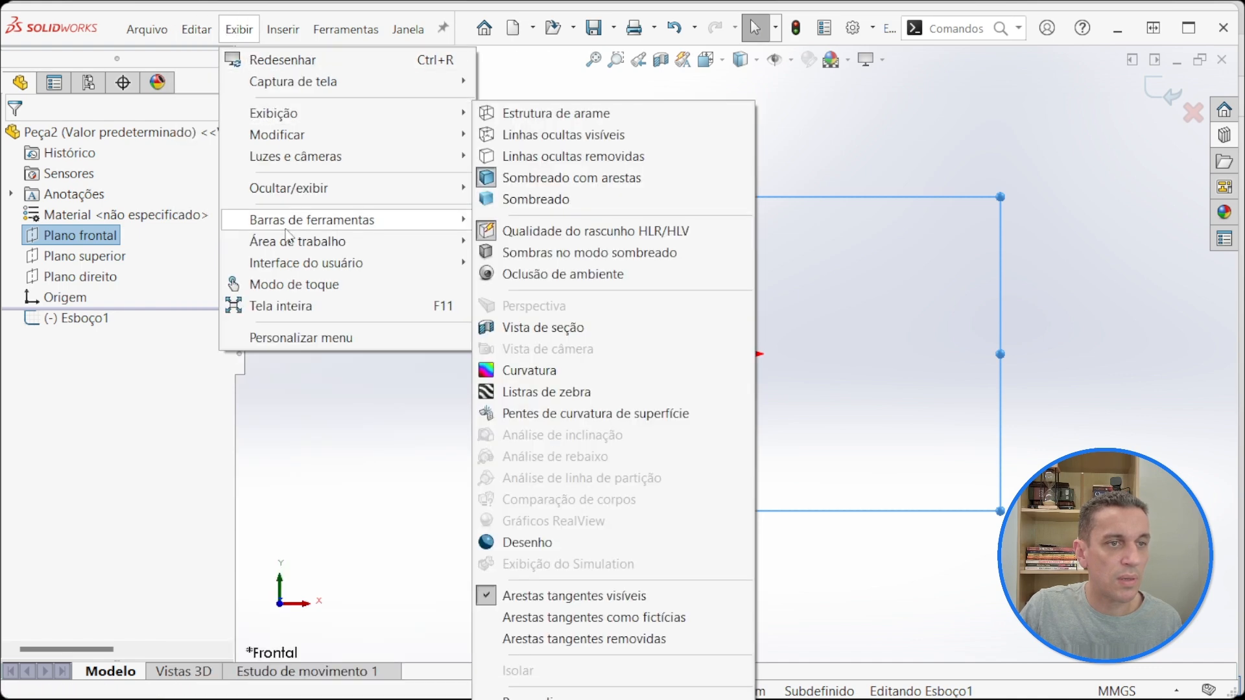
mouse_move(287, 221)
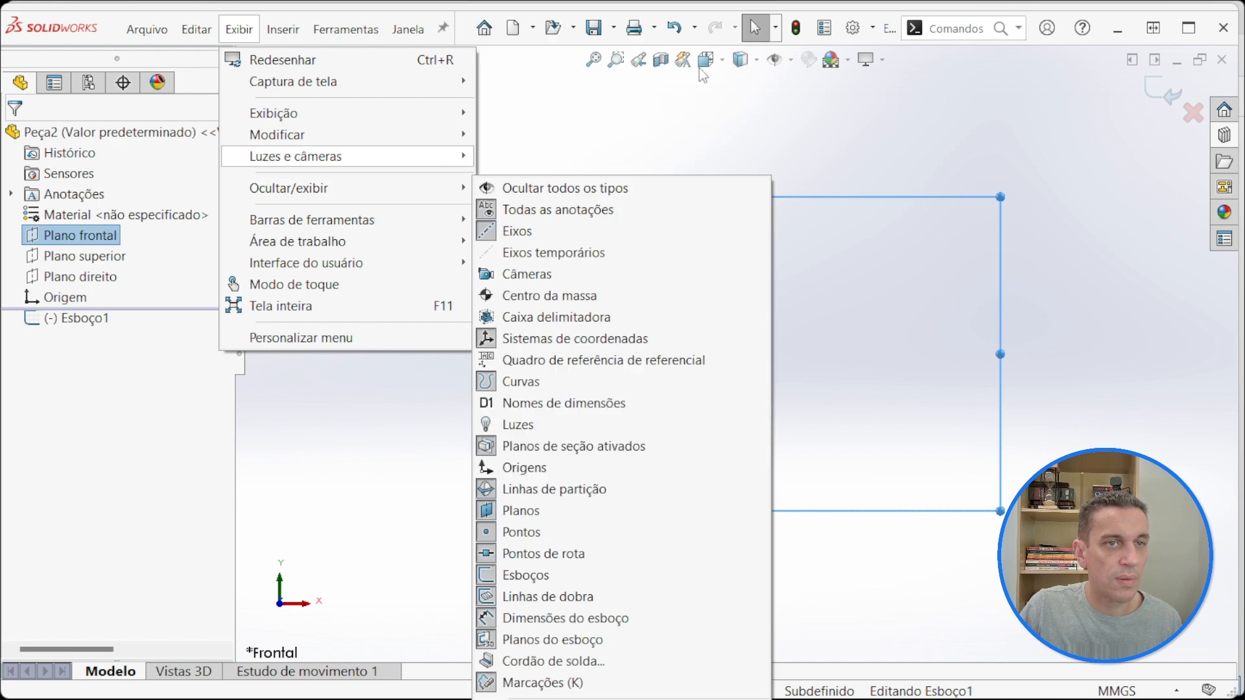
left_click(570, 18)
right_click(573, 25)
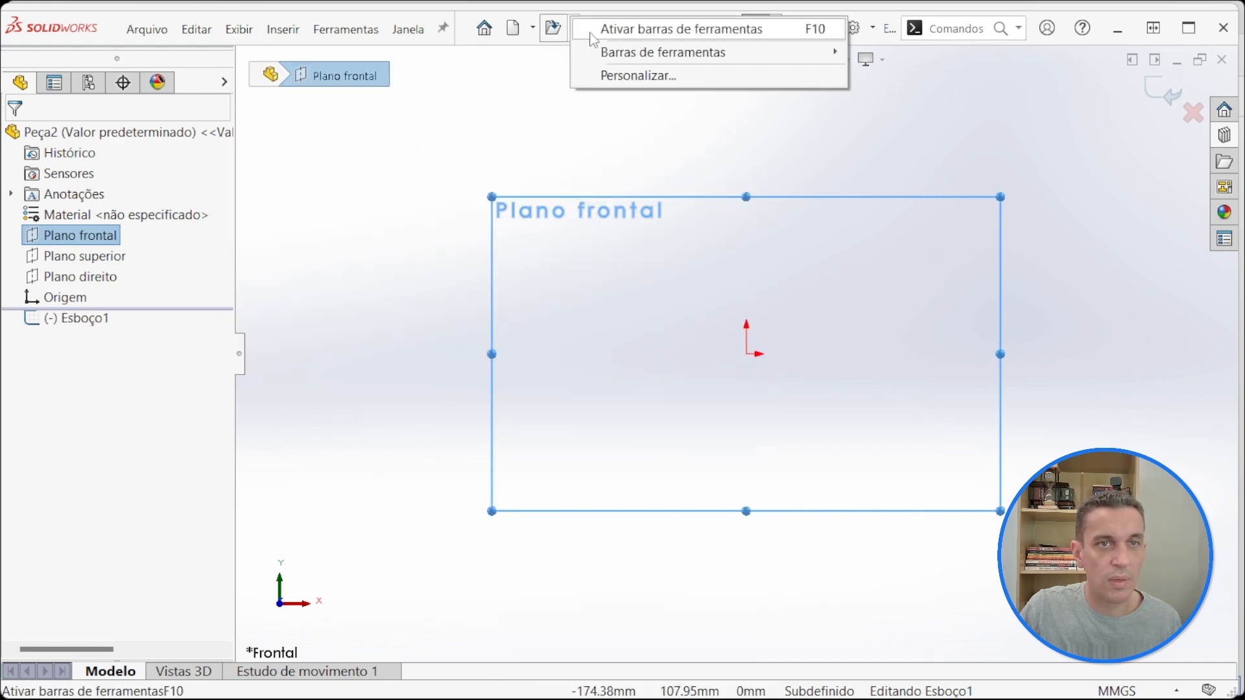
left_click(622, 30)
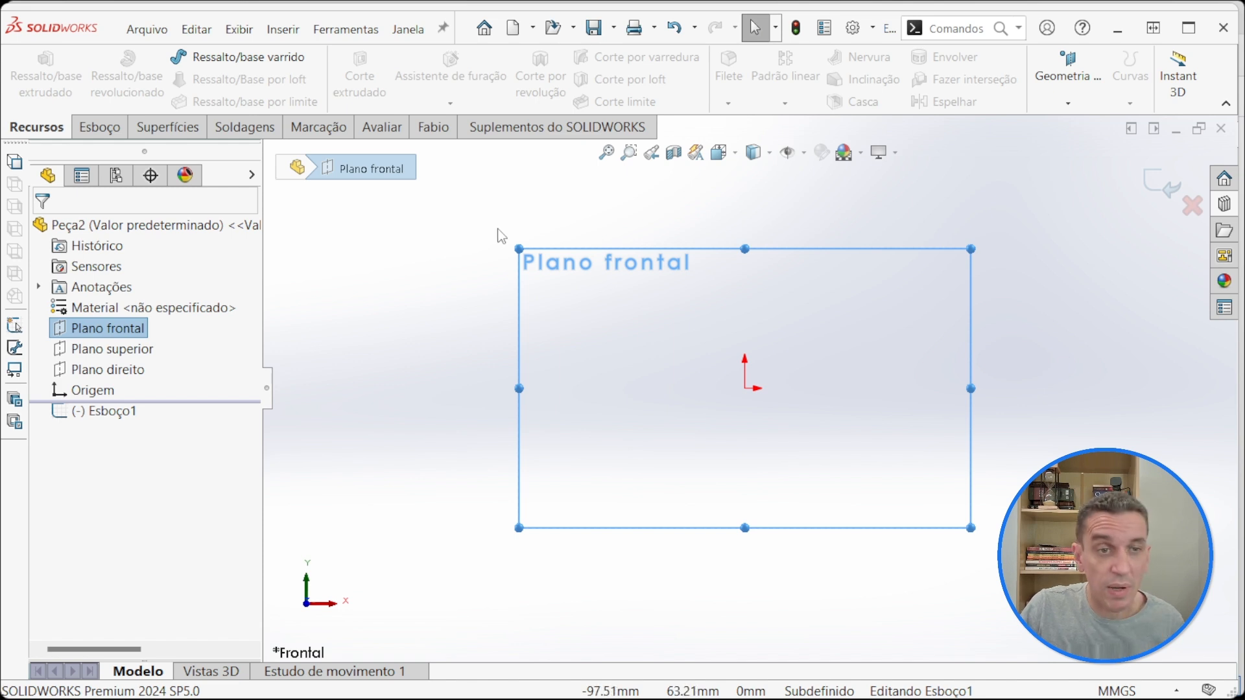
left_click(485, 230)
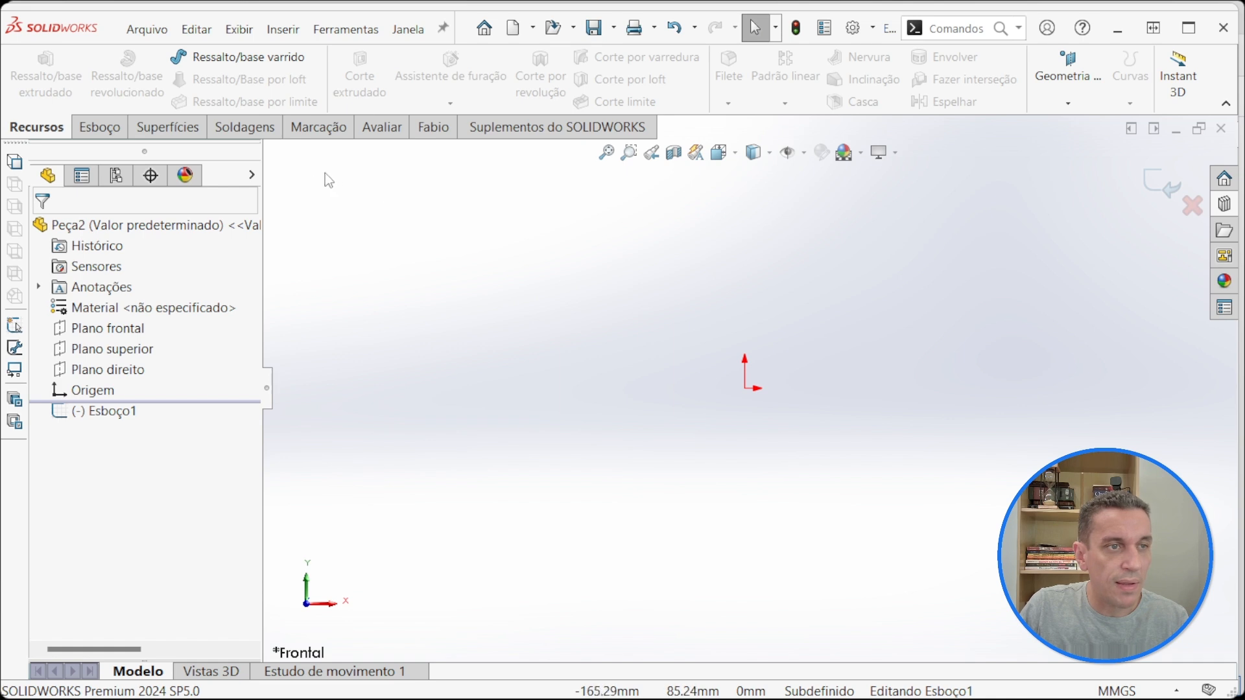
Step: Sketch a circle centred on the origin and dimension its diameter to 60 mm
left_click(96, 129)
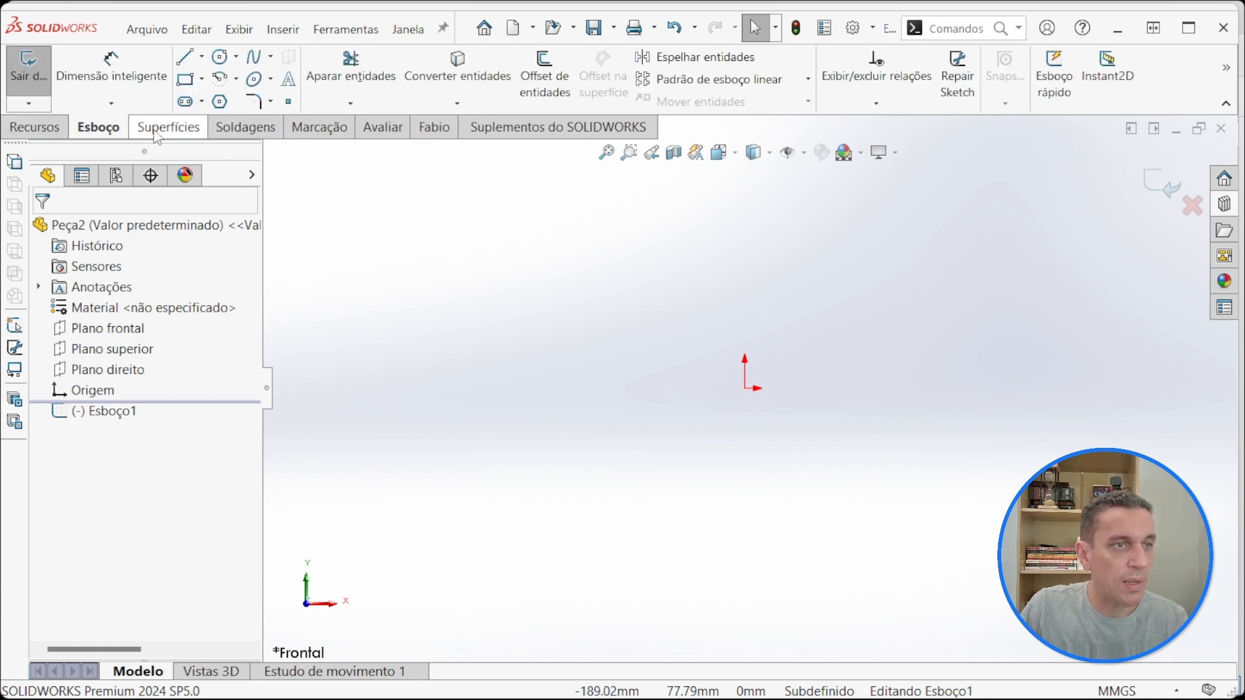
left_click(222, 57)
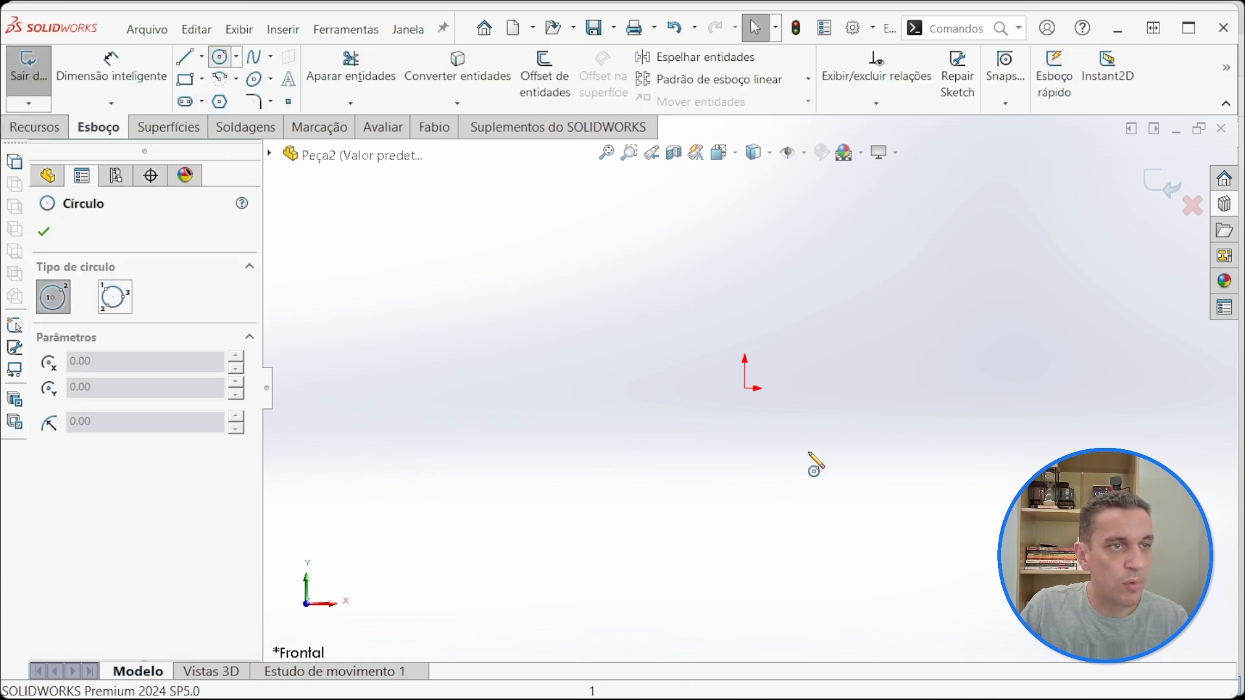
left_click(744, 387)
left_click(563, 497)
left_click(111, 74)
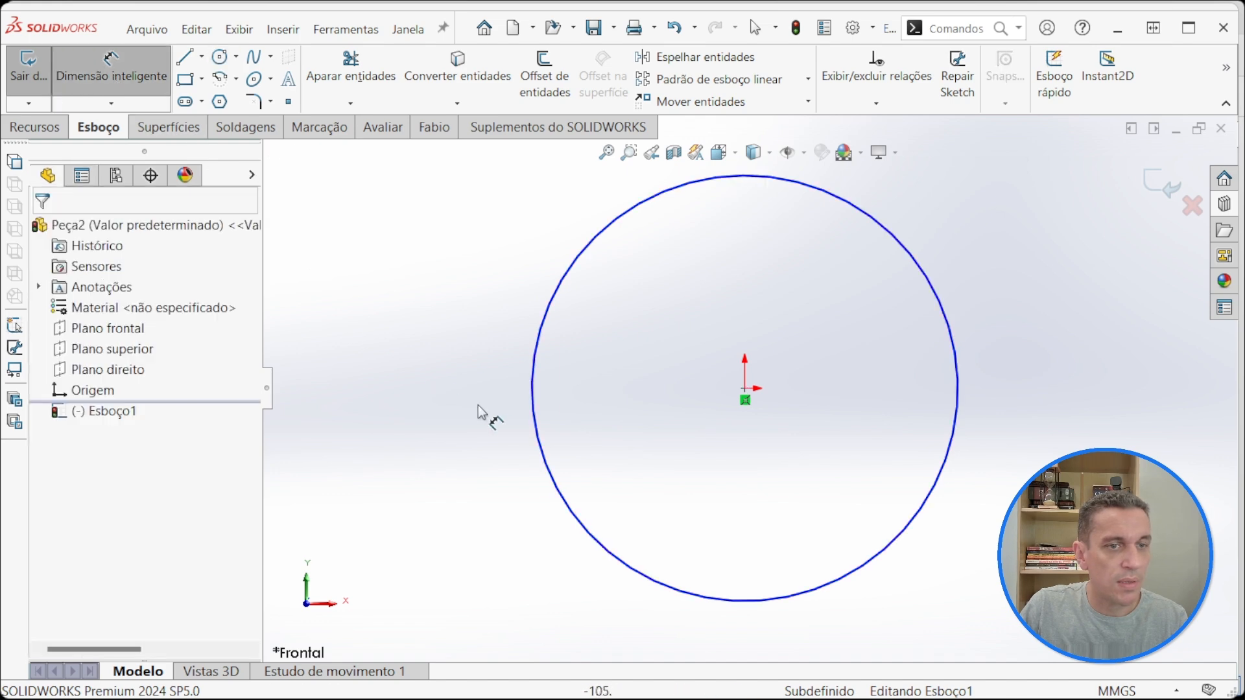
left_click(532, 413)
left_click(419, 385)
type("60")
key("Return")
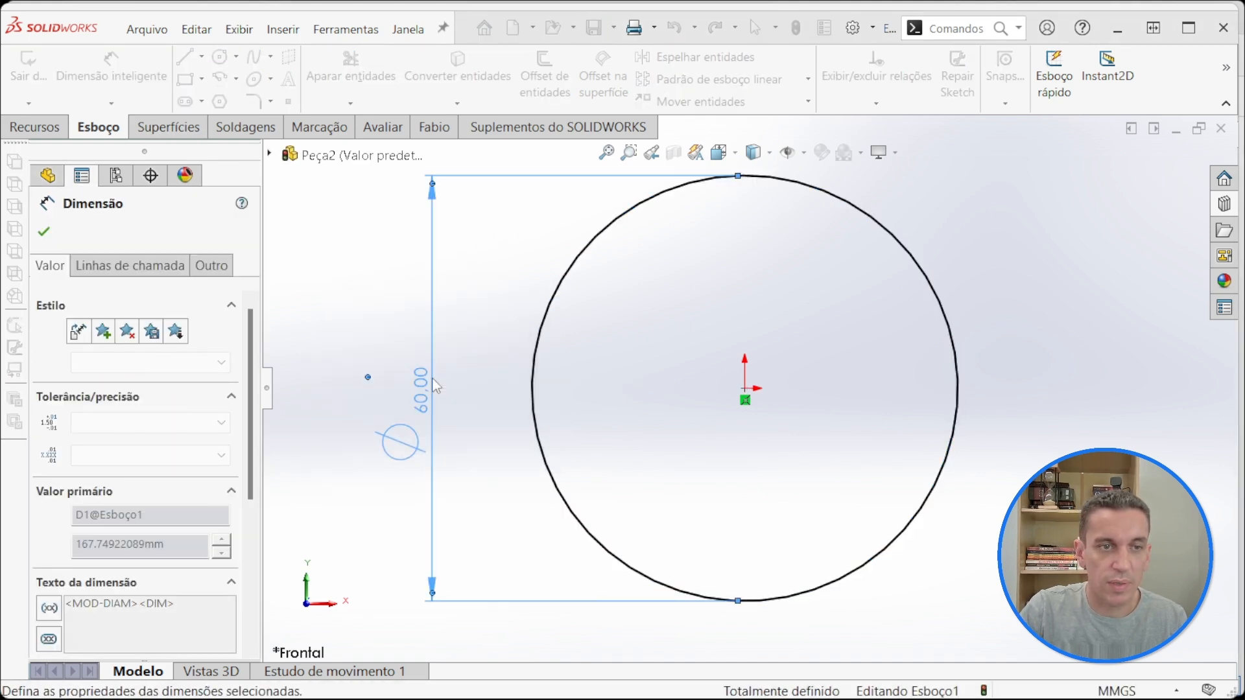
Step: Extrude the circle 100 mm with the mid-plane end condition to form the shaft
left_click(43, 132)
left_click(46, 71)
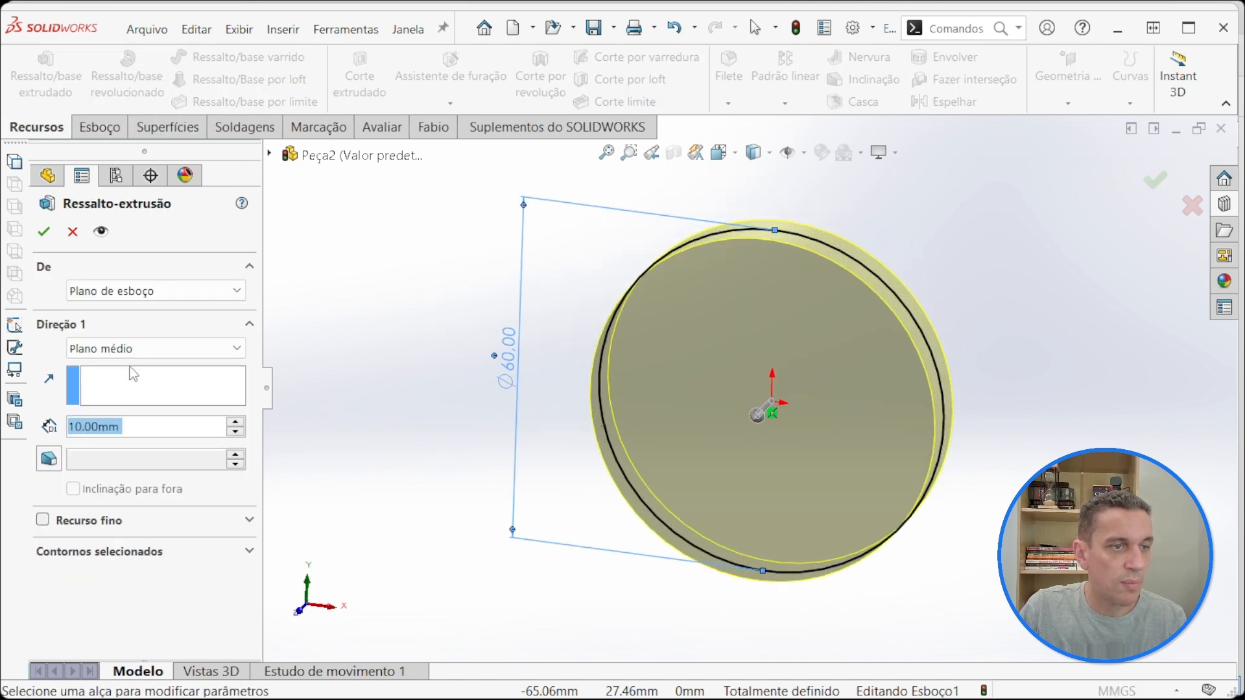
left_click(136, 350)
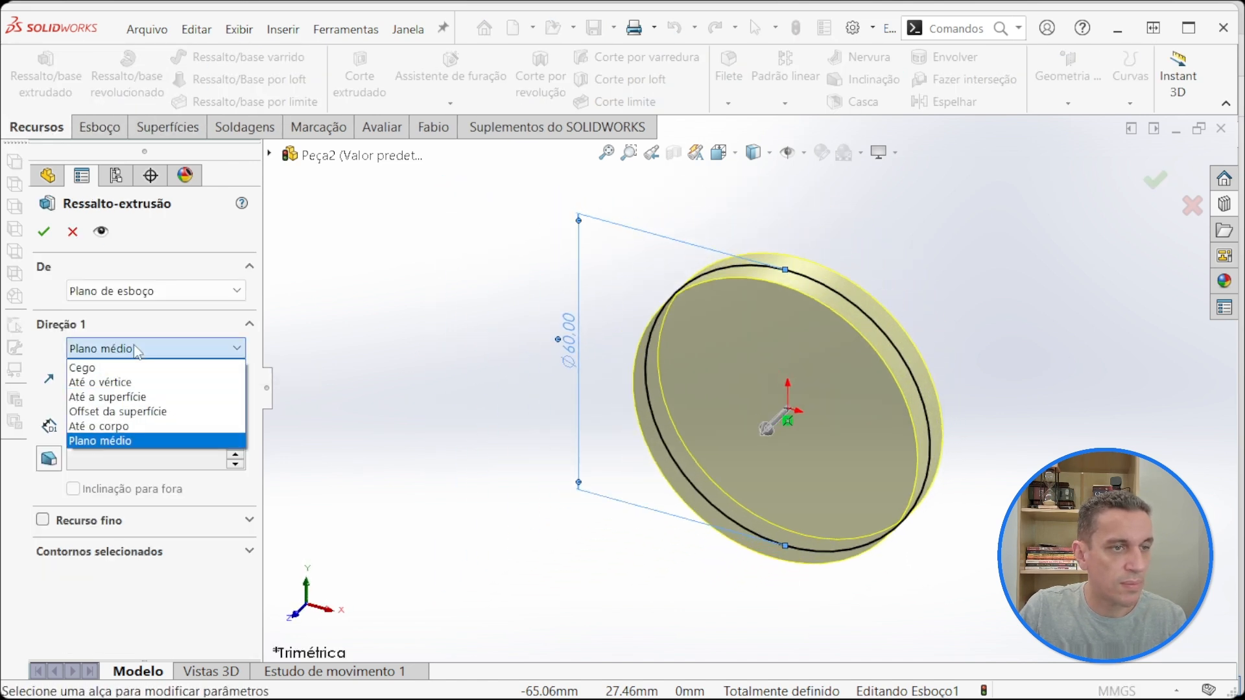
left_click(130, 440)
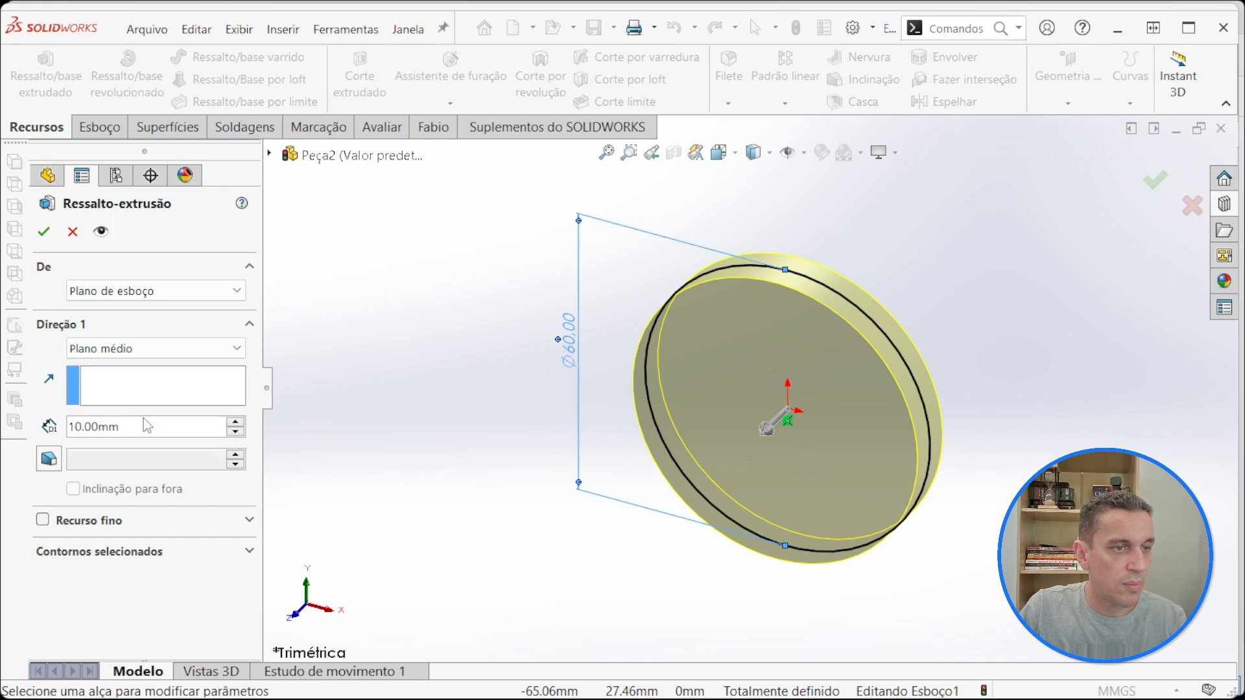
left_click(148, 425)
type("100")
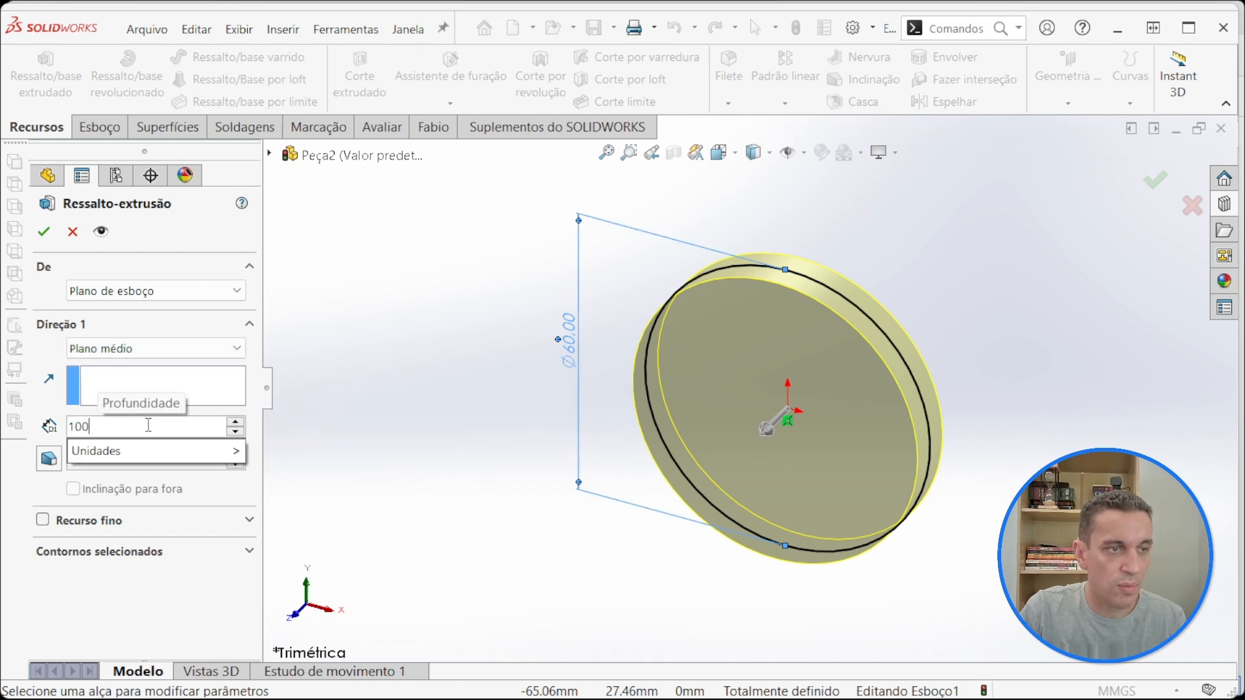
key("Return")
key("Return")
left_click(476, 325)
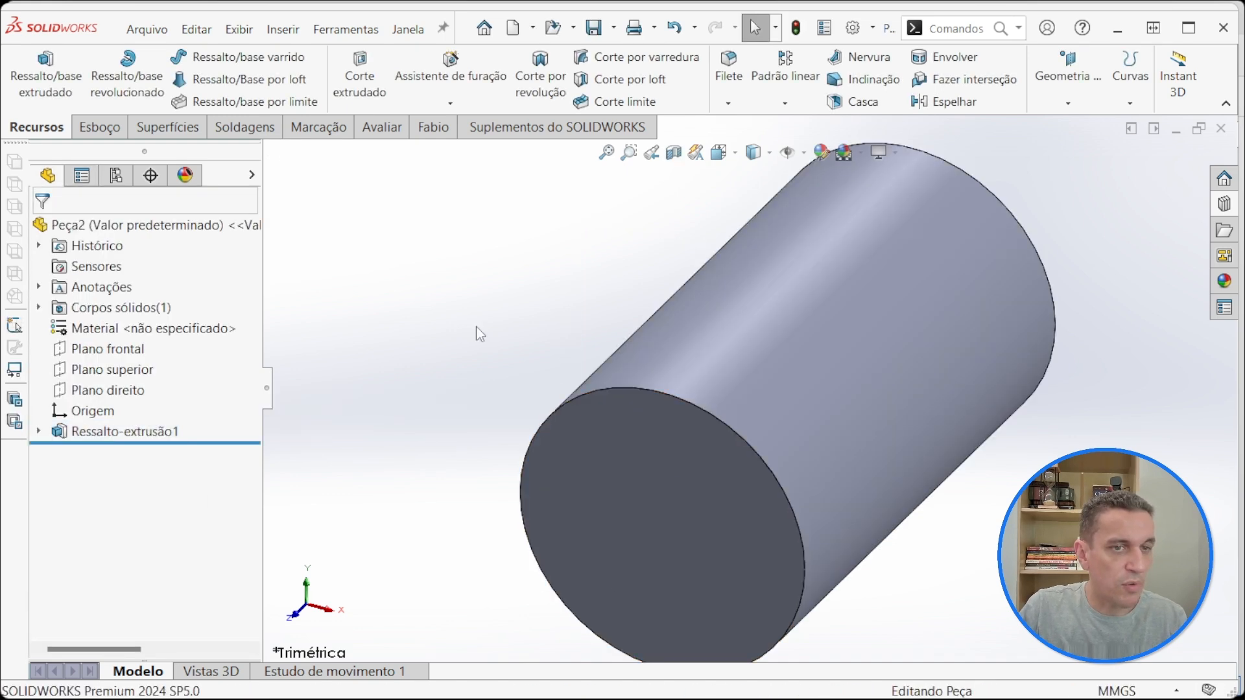
key("f")
scroll(868, 259, "down", 2)
scroll(865, 216, "up", 3)
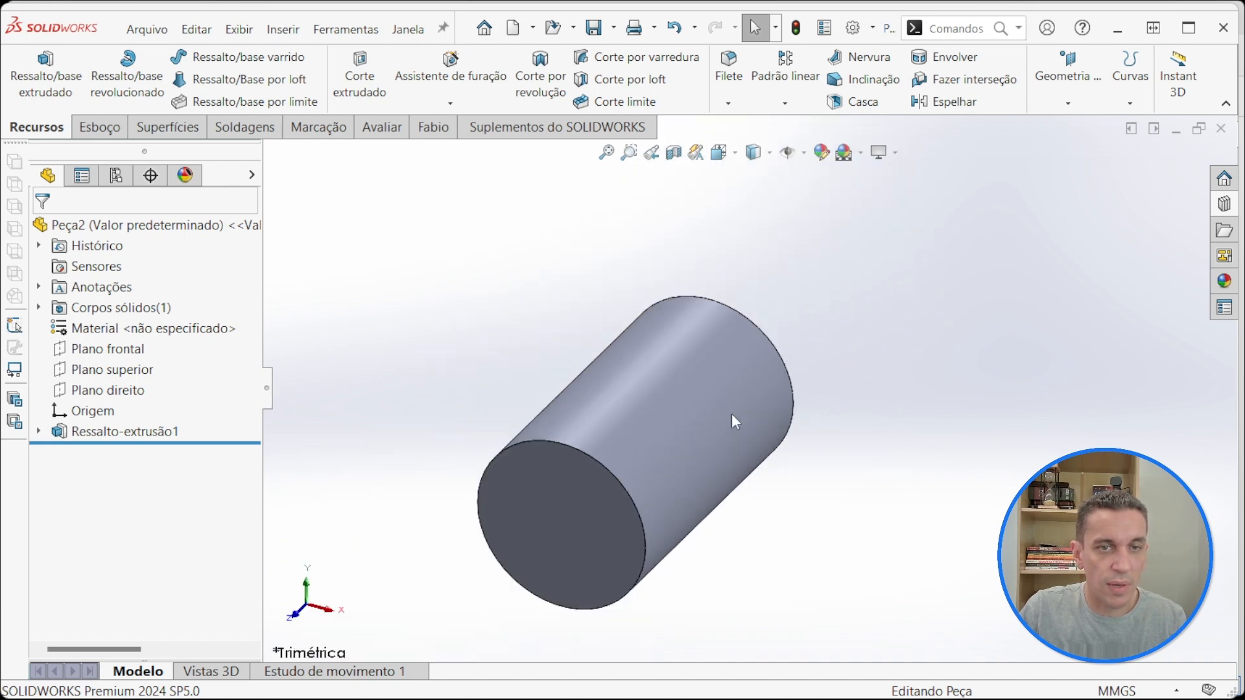
scroll(713, 447, "down", 3)
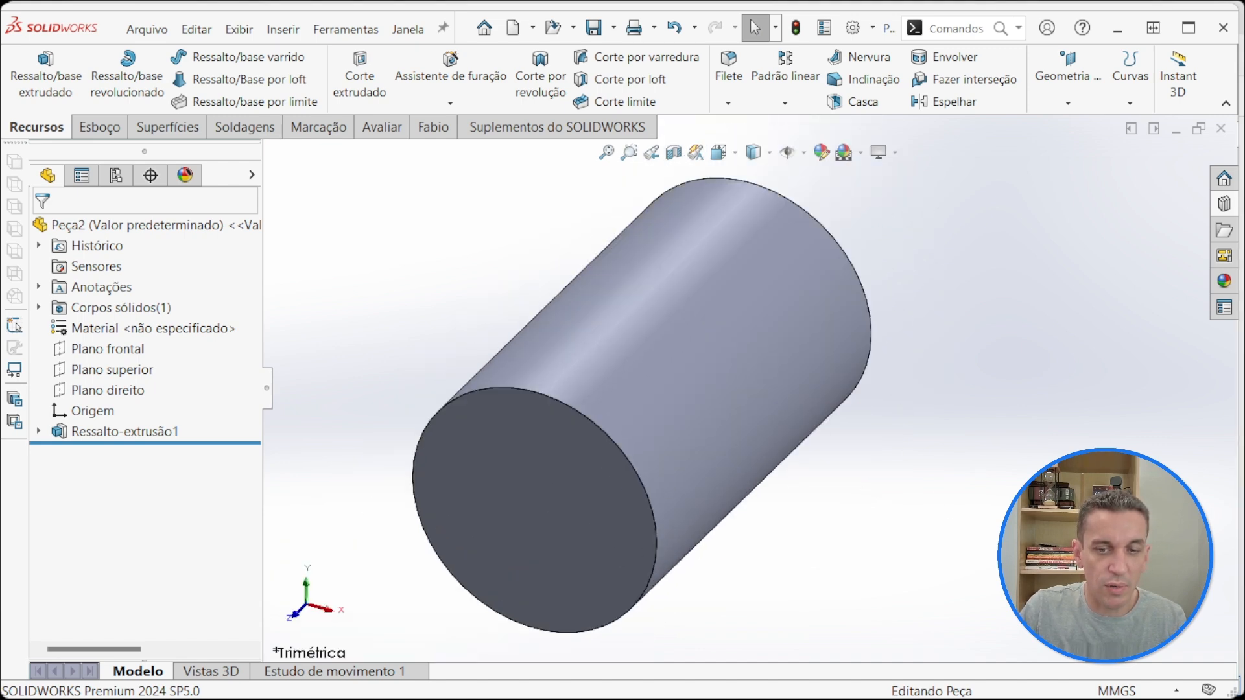
Step: Switch to the DIN 471 PDF and mark the 60 mm shaft row of Table 1, Normal type, to read it against the column headings
key("alt+Tab")
scroll(675, 234, "up", 15)
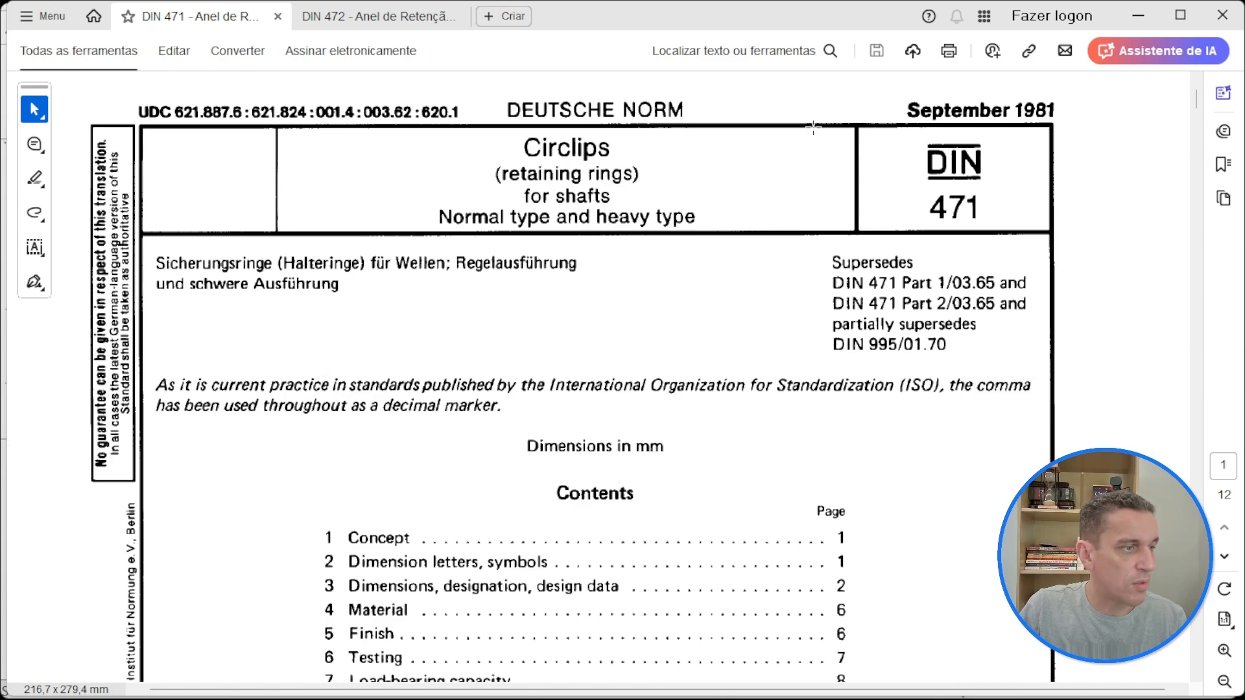
scroll(613, 274, "down", 12)
scroll(613, 274, "down", 15)
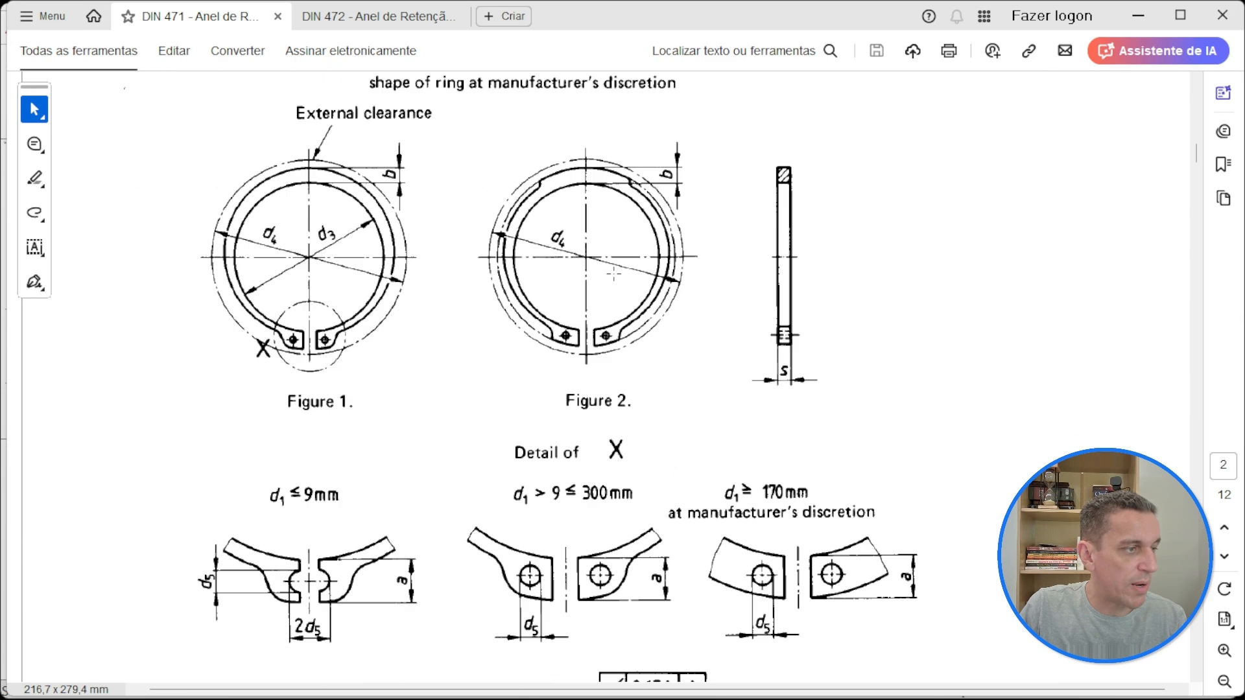
scroll(616, 272, "down", 10)
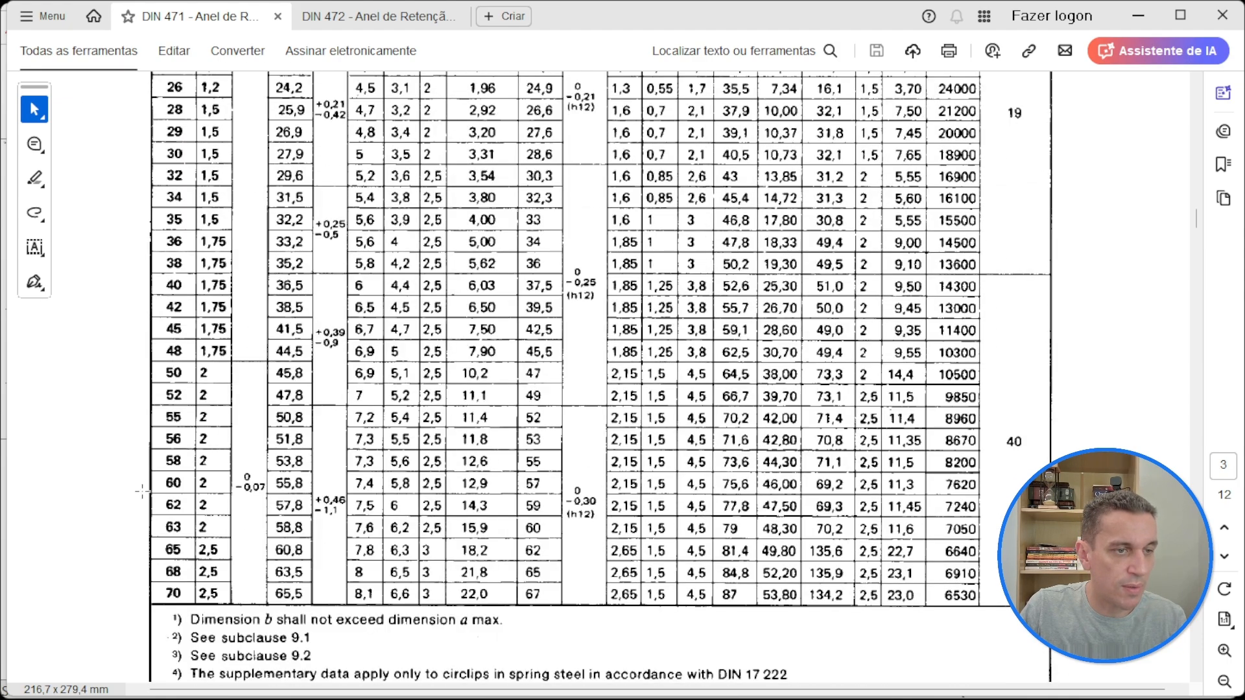
left_click_drag(142, 486, 994, 484)
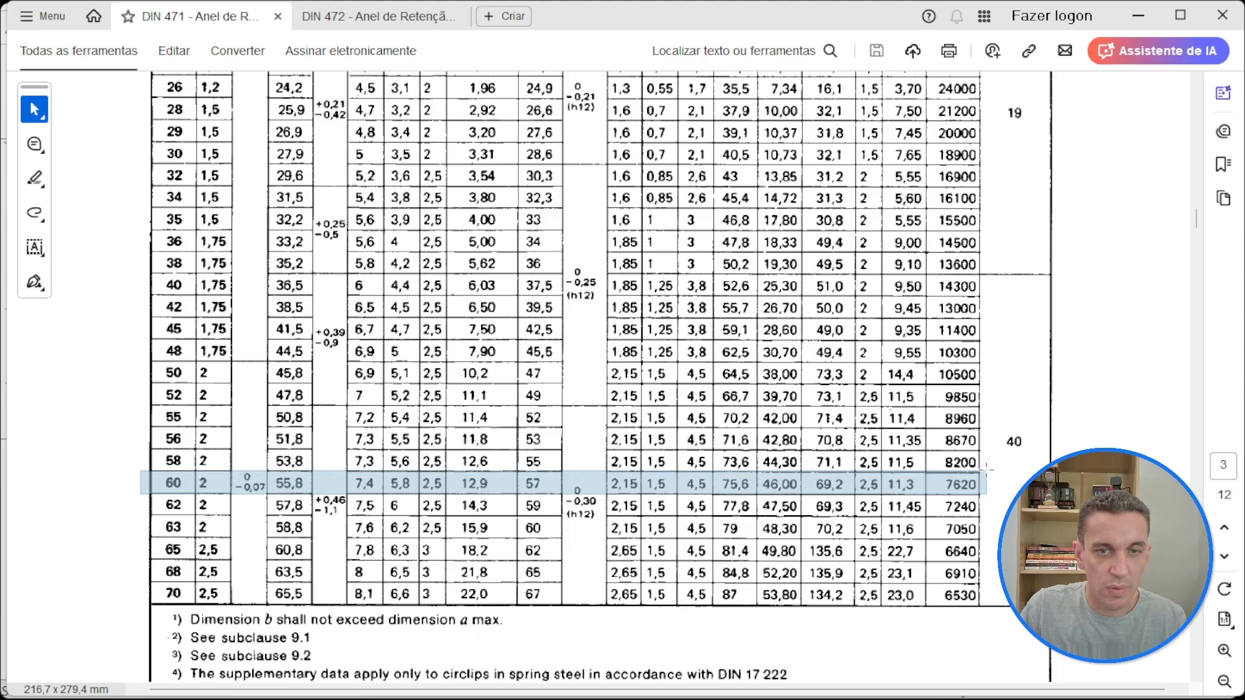
scroll(253, 447, "up", 3)
scroll(252, 448, "up", 7)
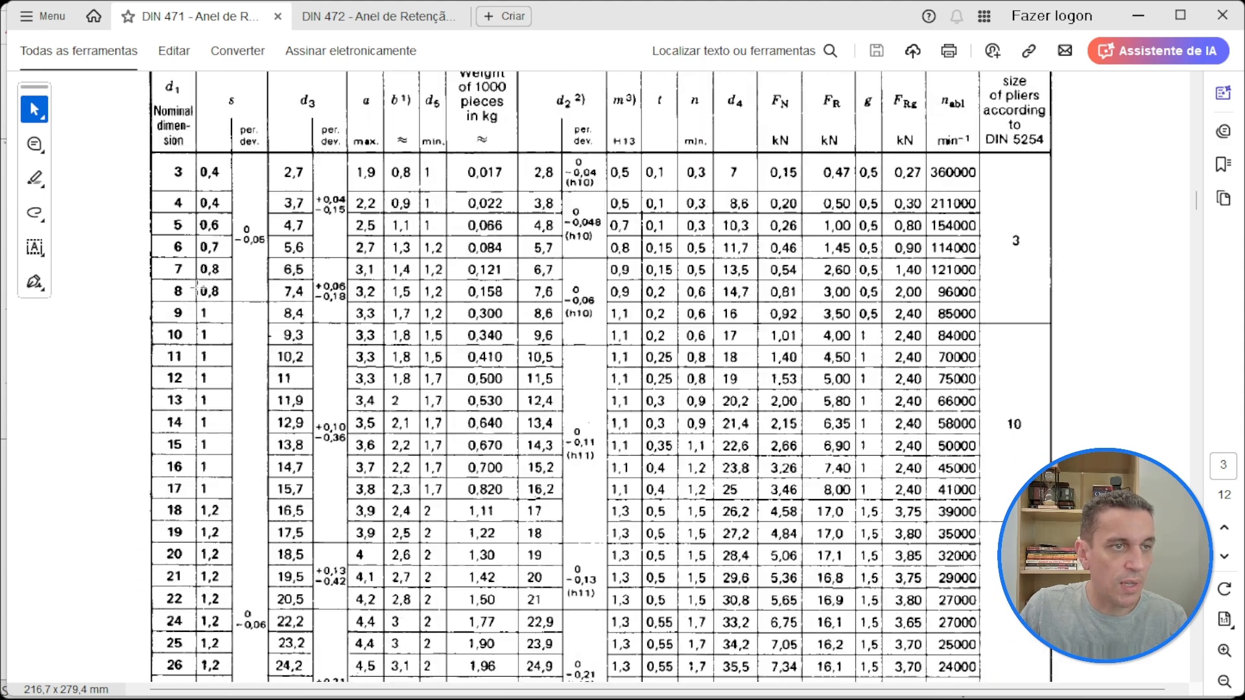
scroll(164, 424, "down", 10)
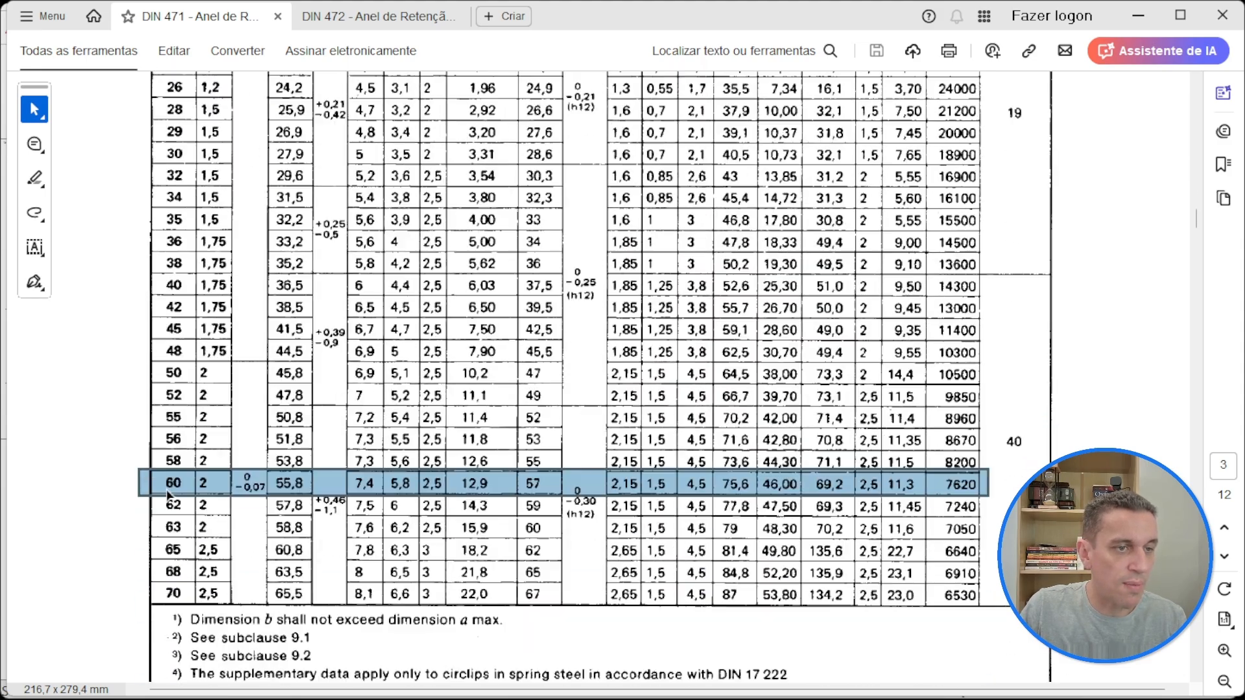
scroll(257, 484, "up", 12)
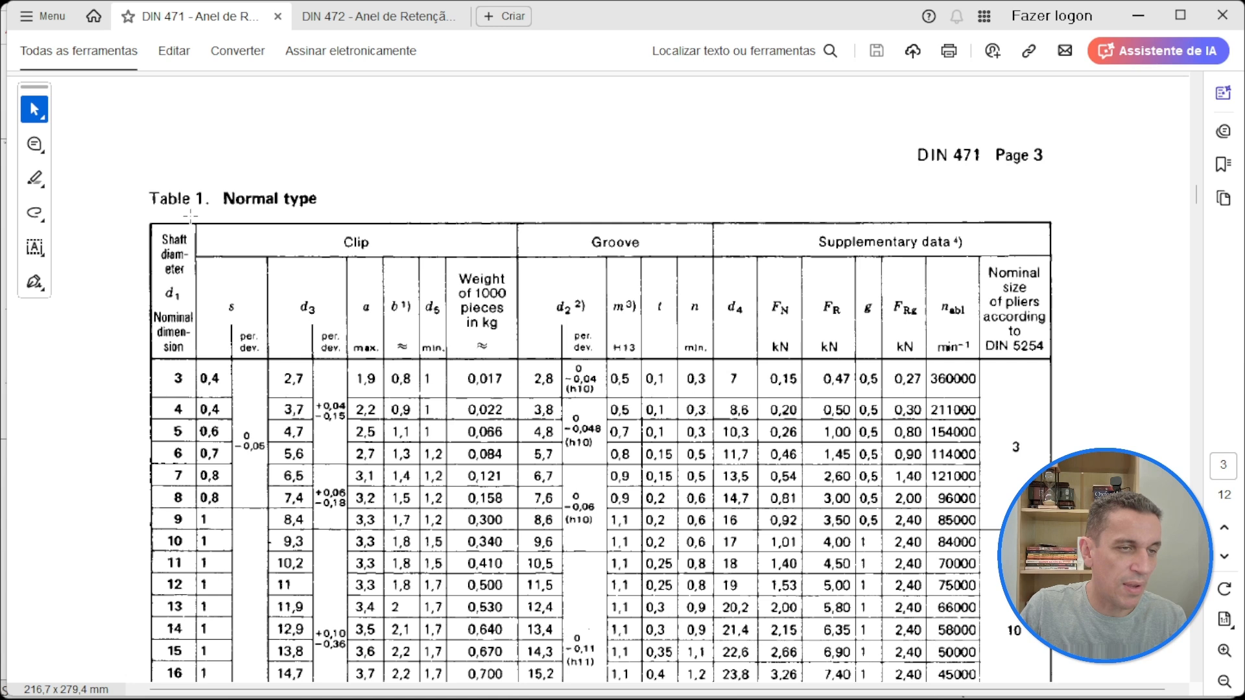
Step: Mark the Clip and Groove column headings of Table 1 in turn to examine their dimension symbols, clearing each marking
left_click_drag(189, 216, 526, 366)
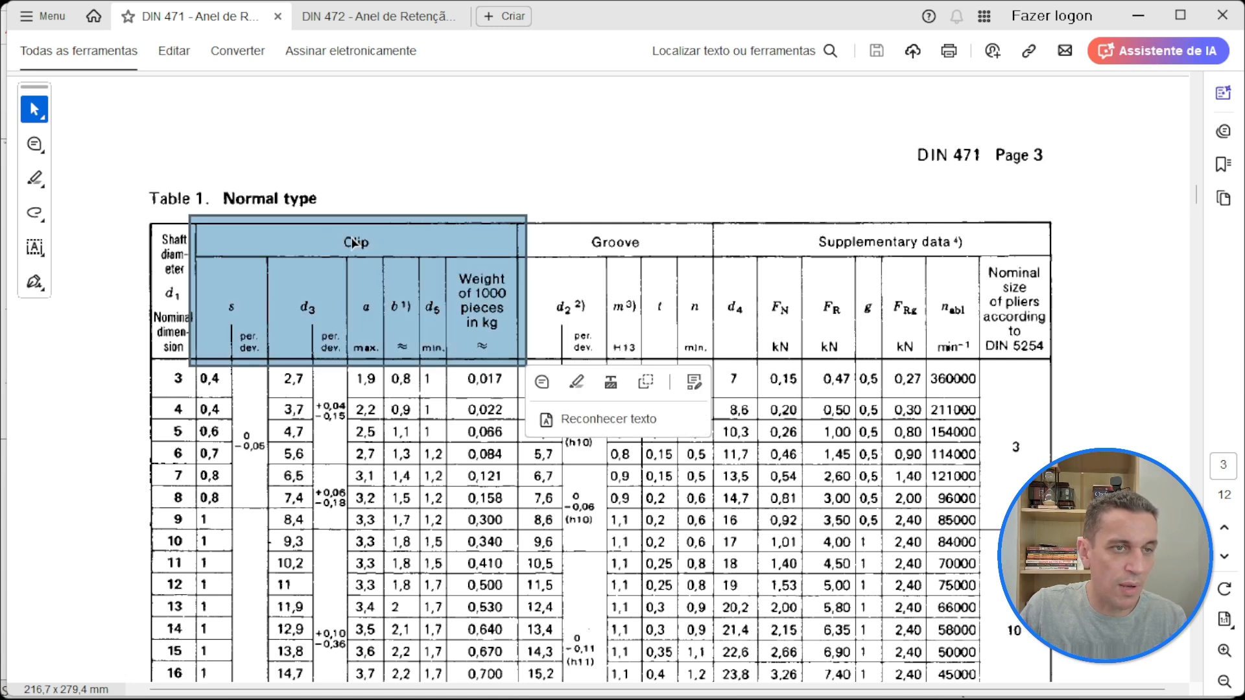
left_click(535, 229)
left_click(507, 213)
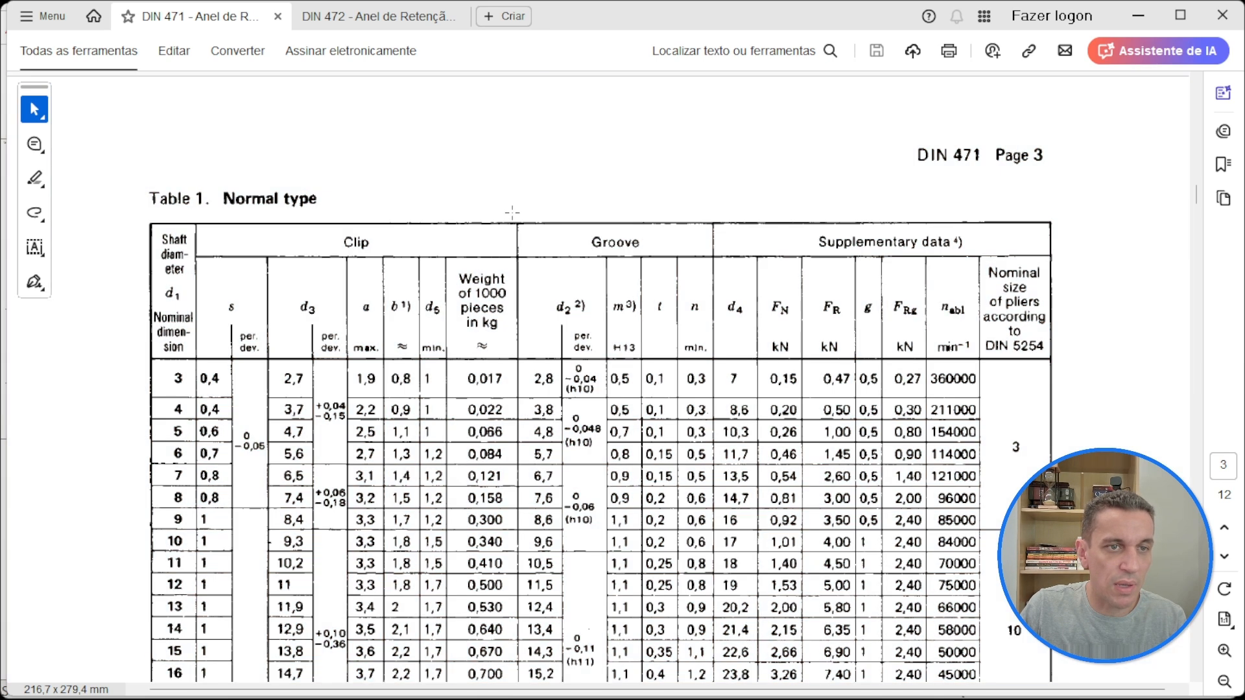
left_click_drag(512, 212, 720, 366)
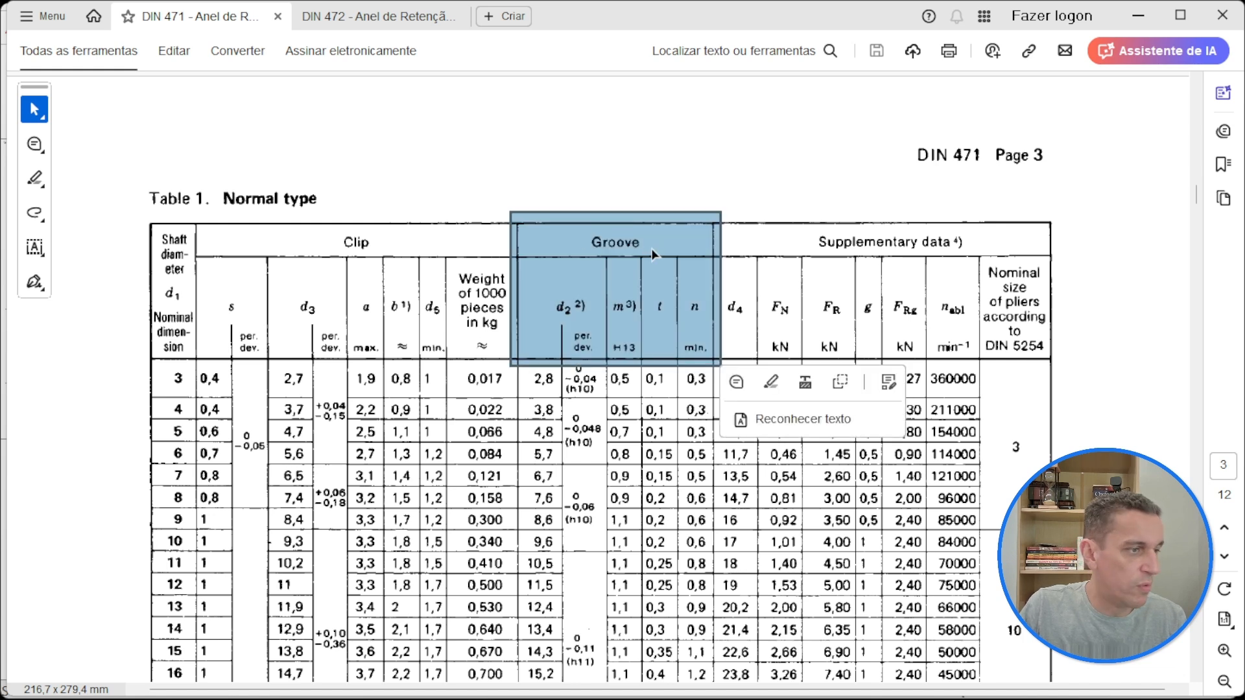
left_click(822, 188)
left_click(712, 221)
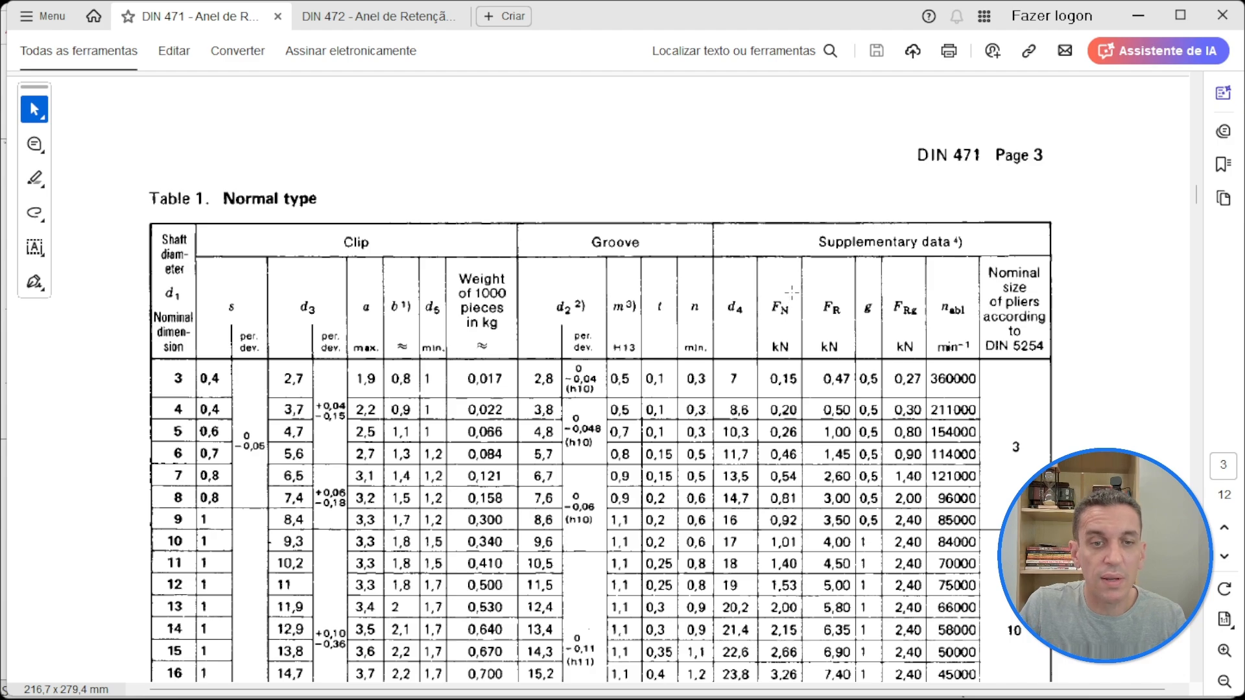
Step: Find the 60 mm shaft diameter row in Table 1 and mark it across all columns
scroll(790, 287, "down", 15)
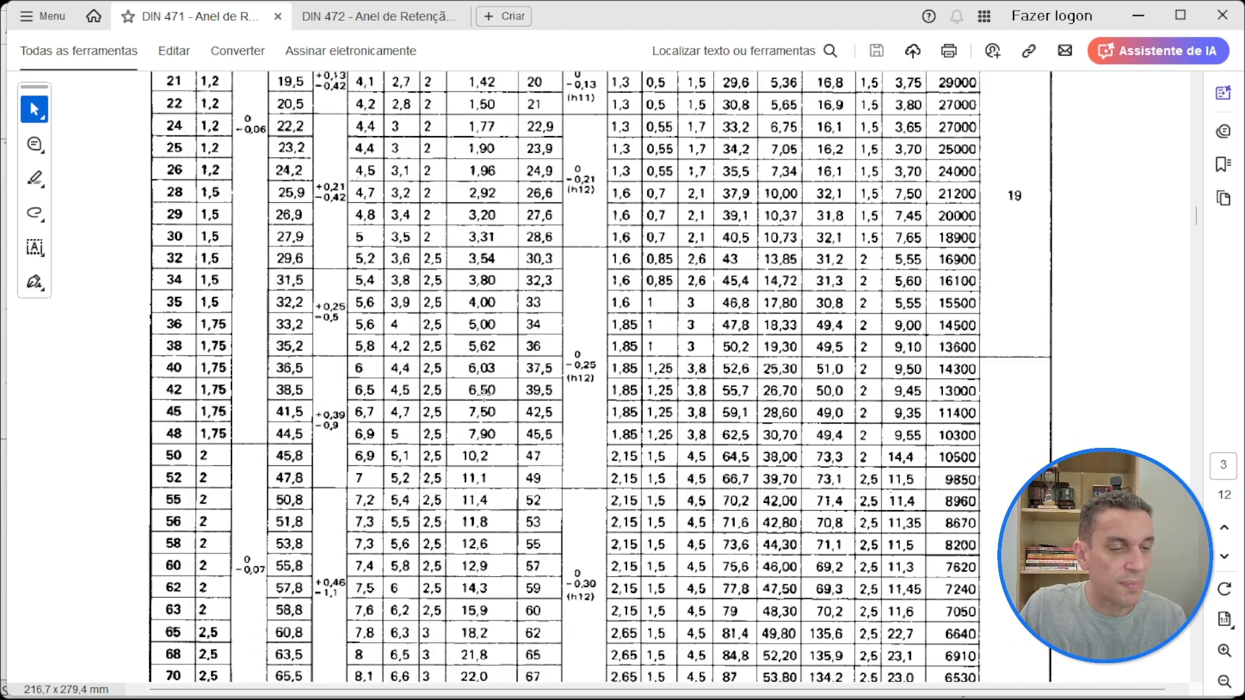
scroll(489, 389, "down", 3)
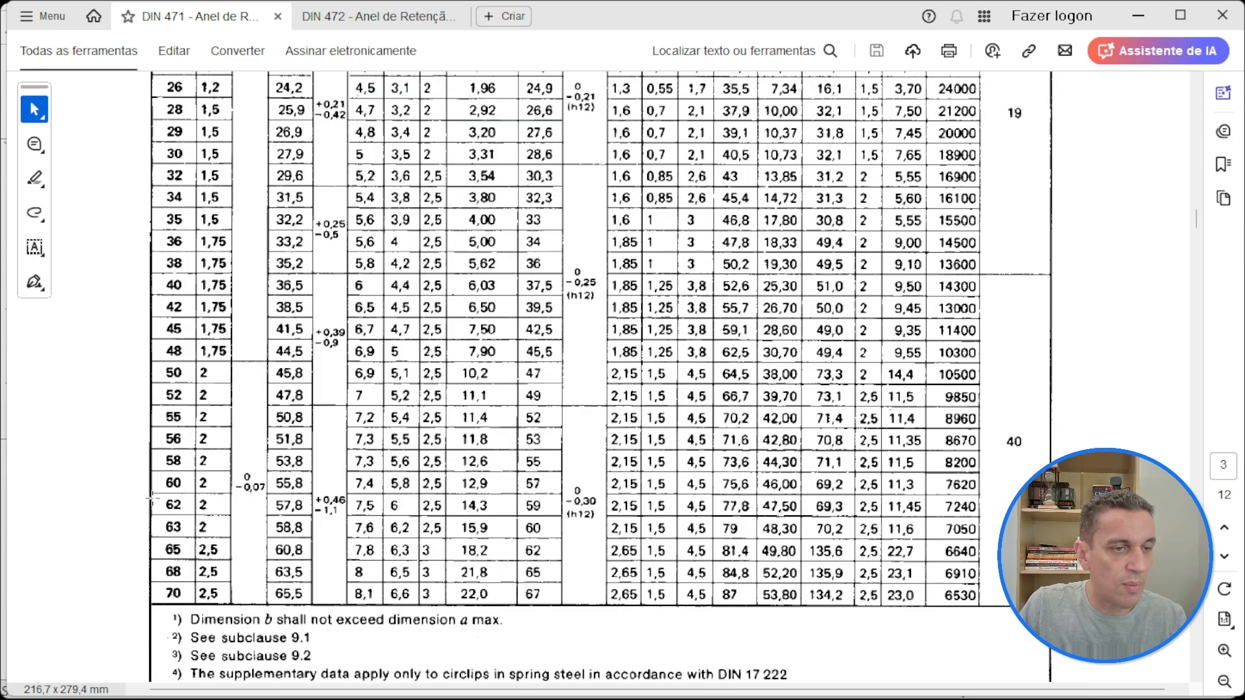
left_click_drag(140, 494, 990, 470)
Step: Trace the grooved shaft profile in blue and the retaining ring in magenta on the page 2 installation drawing
scroll(585, 219, "up", 10)
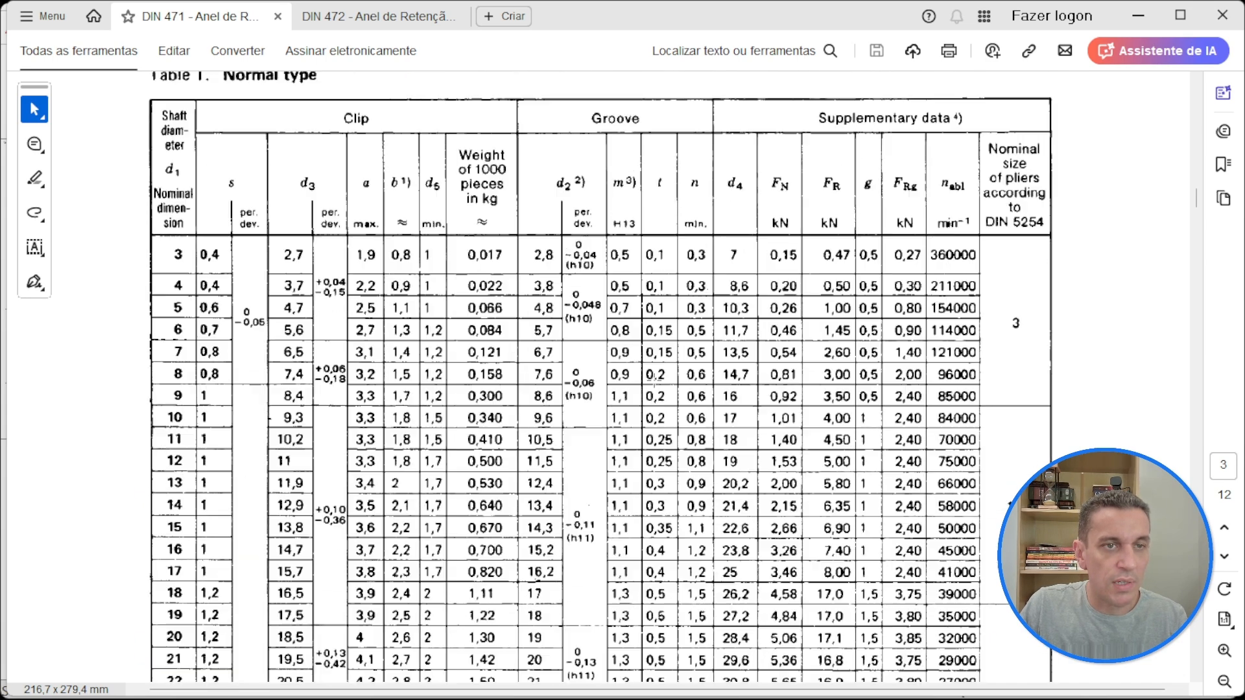
scroll(581, 261, "up", 10)
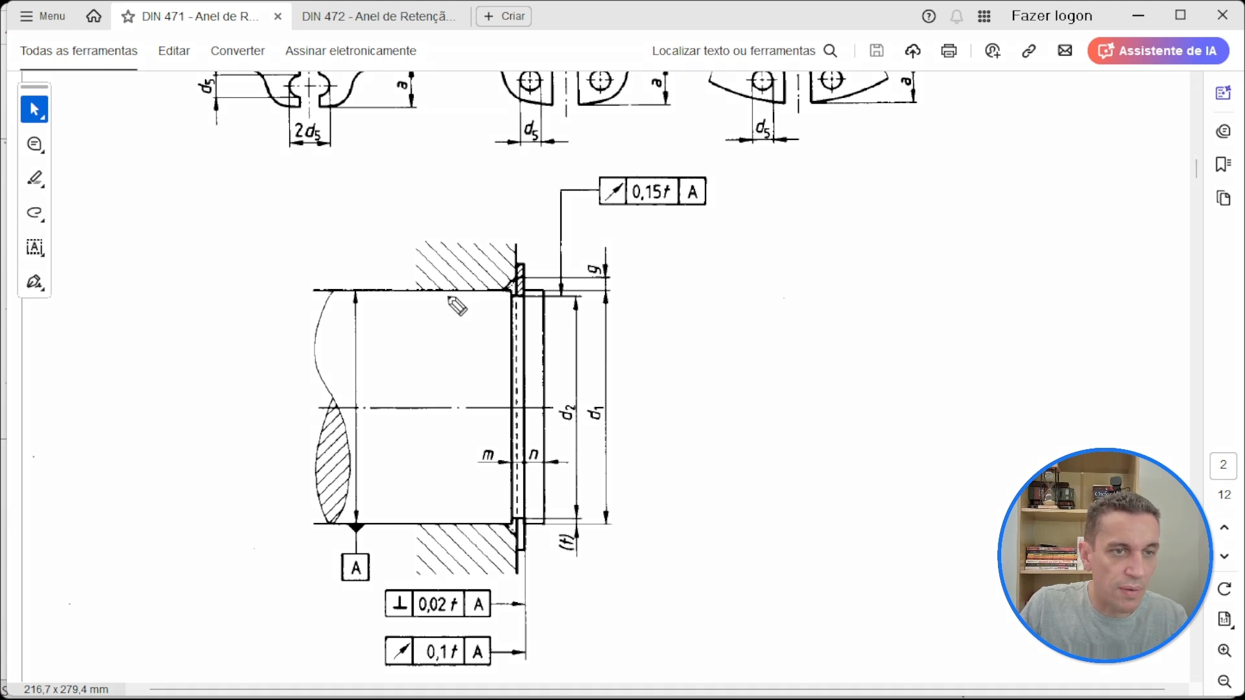
mouse_move(449, 291)
left_mouse_down()
mouse_move(544, 290)
mouse_move(544, 344)
left_mouse_up()
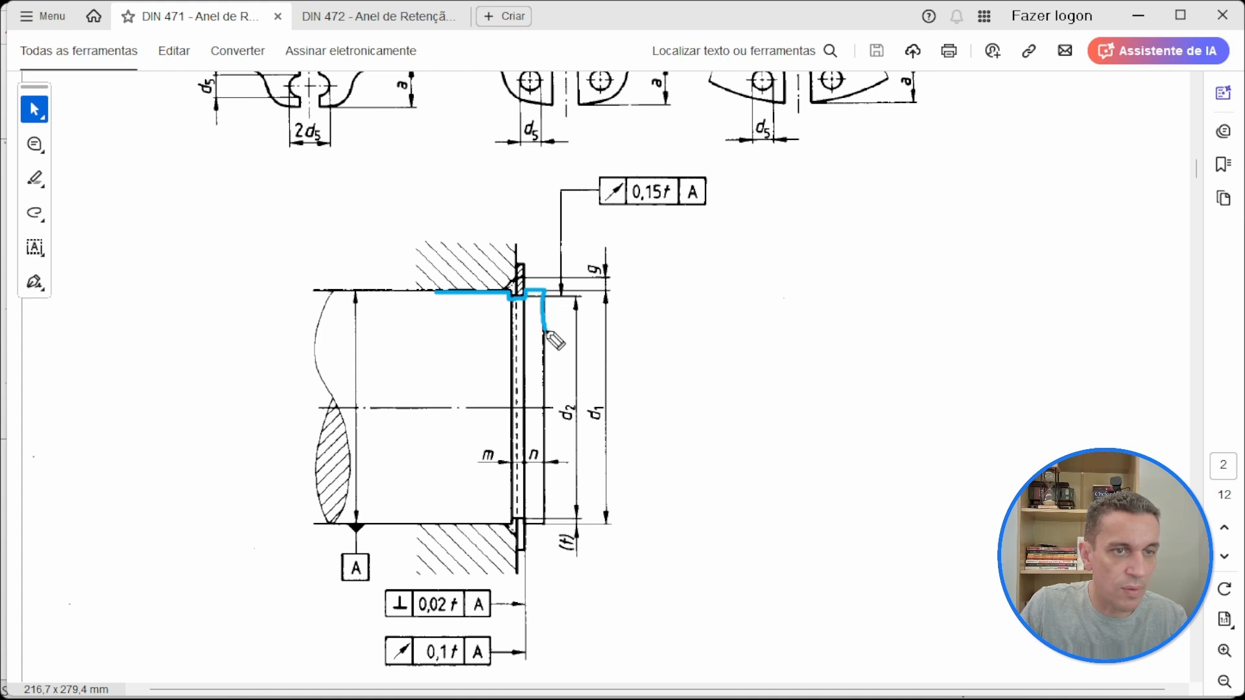
left_click_drag(457, 292, 327, 292)
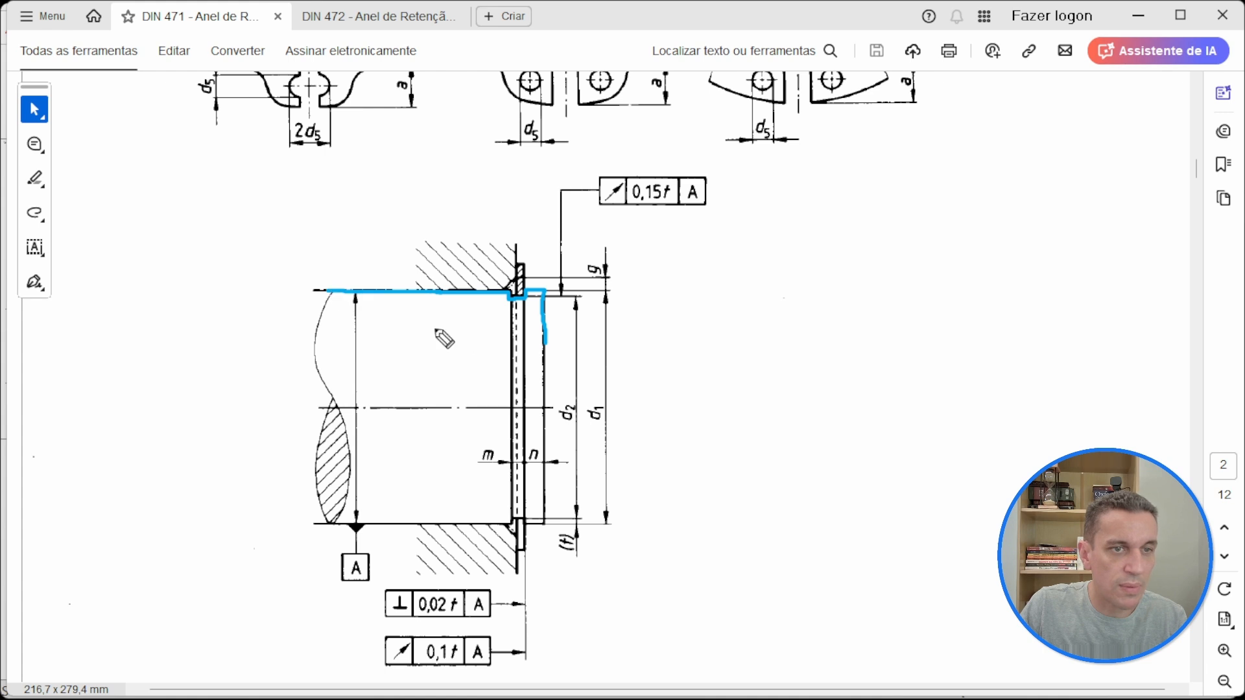
left_click_drag(545, 343, 545, 408)
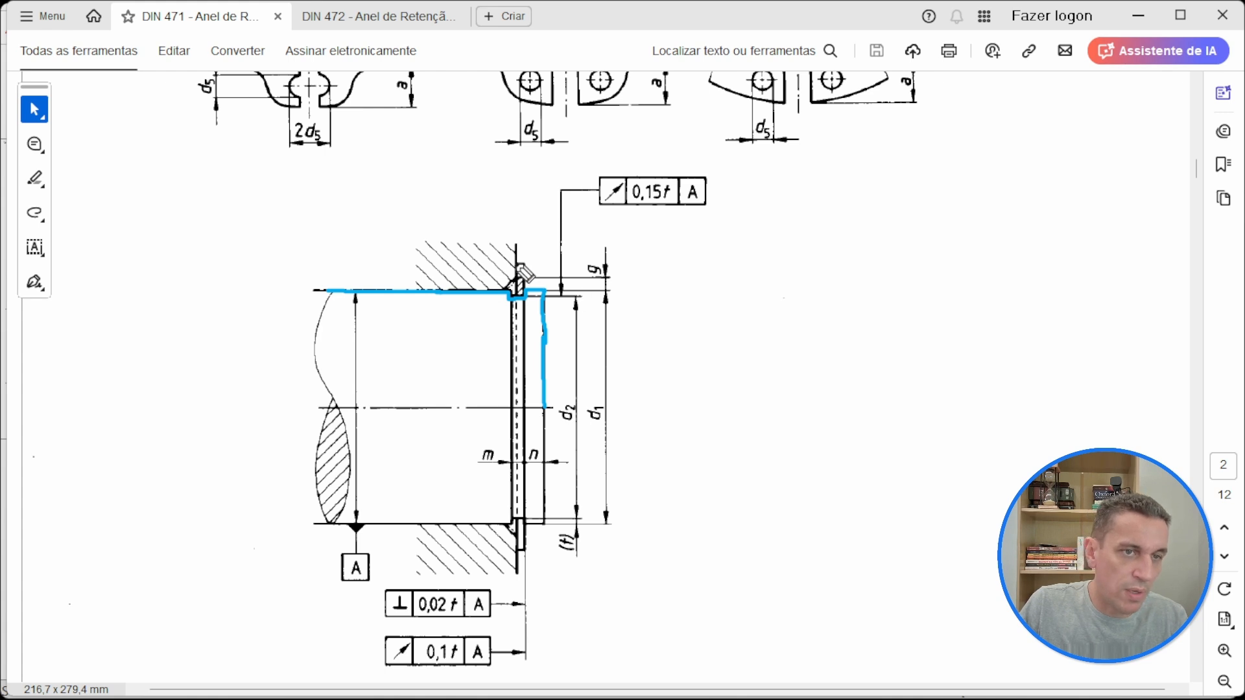
mouse_move(517, 263)
left_mouse_down()
mouse_move(521, 295)
mouse_move(523, 265)
mouse_move(519, 279)
left_mouse_up()
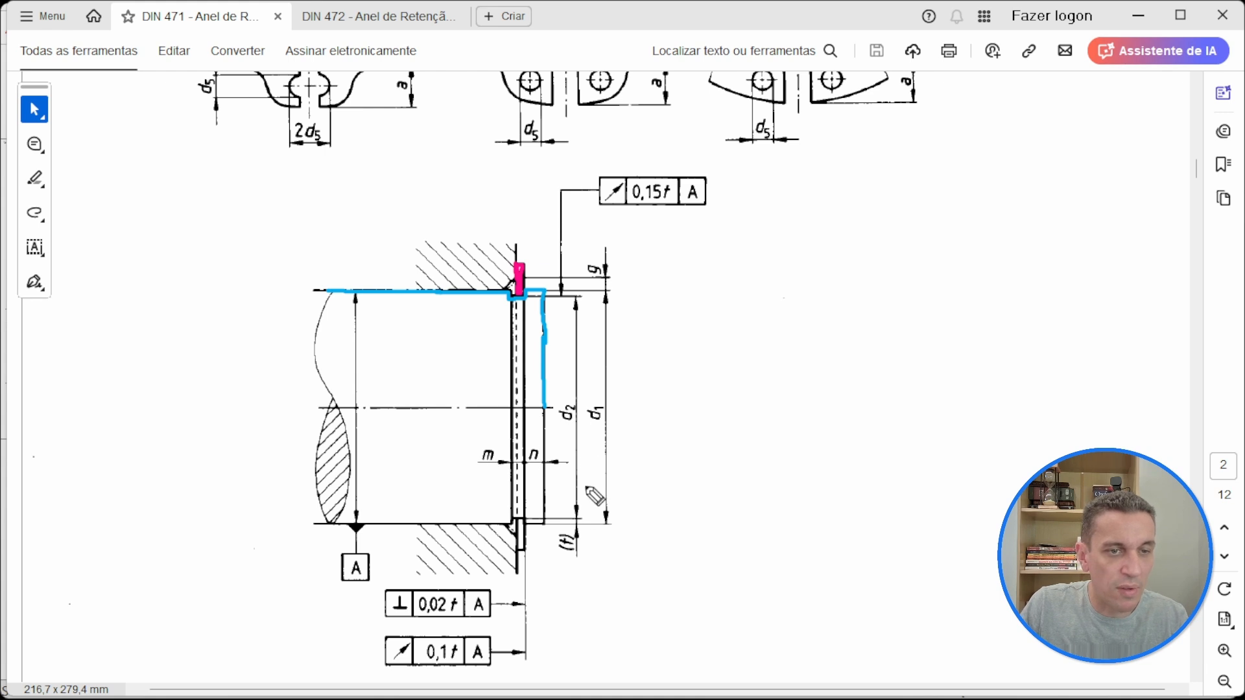
Step: Circle the dimensions d1, d2 and m on the installation drawing, and clear all pen markings
mouse_move(609, 394)
left_mouse_down()
mouse_move(591, 399)
mouse_move(589, 429)
mouse_move(609, 397)
mouse_move(548, 415)
mouse_move(563, 429)
mouse_move(580, 425)
mouse_move(562, 393)
left_mouse_up()
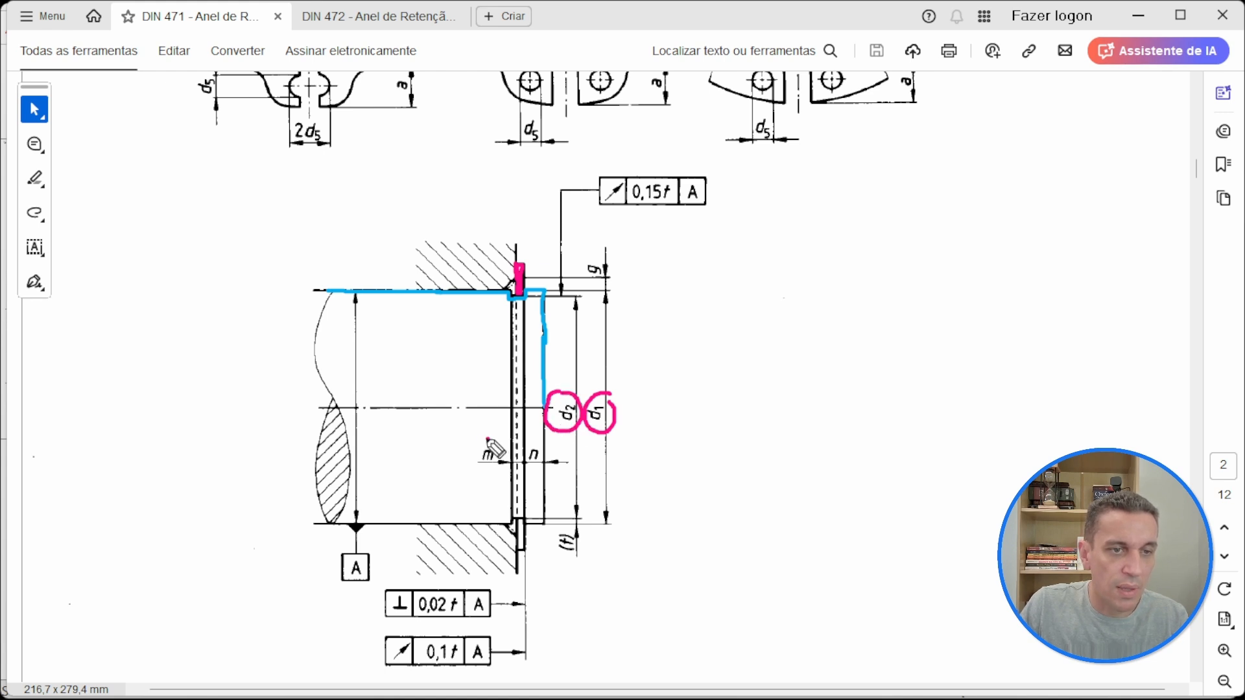
mouse_move(492, 436)
left_mouse_down()
mouse_move(478, 470)
mouse_move(512, 461)
mouse_move(472, 440)
left_mouse_up()
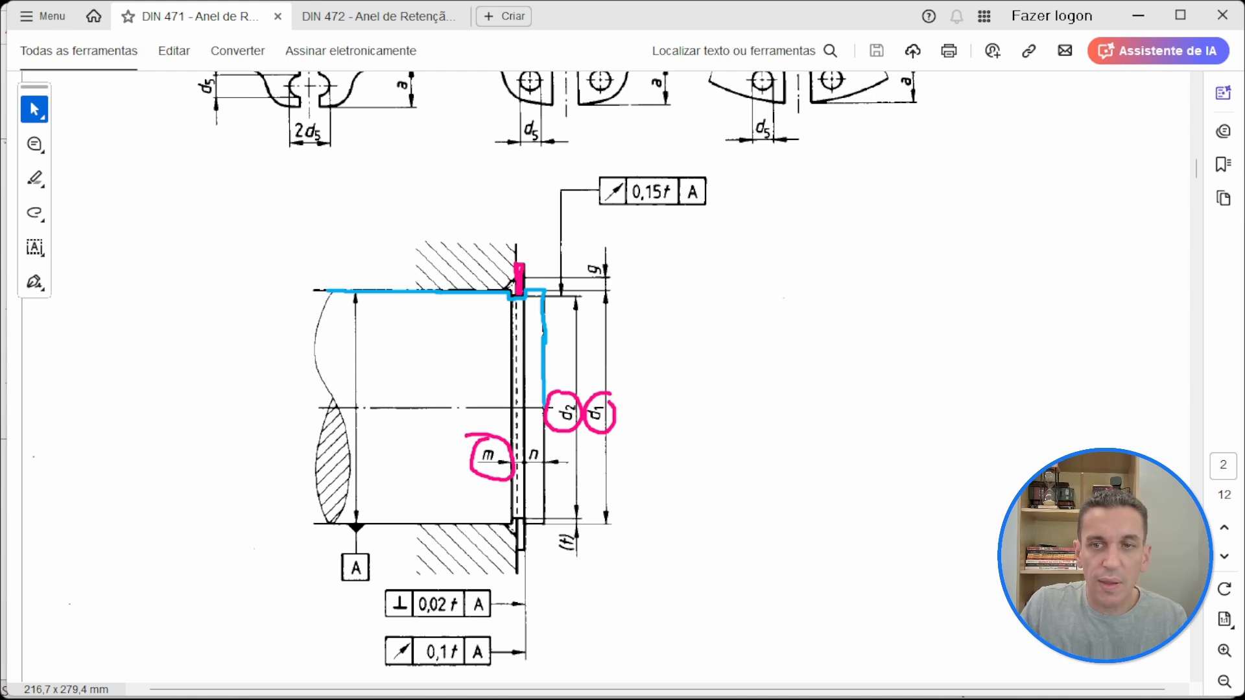
key("Escape")
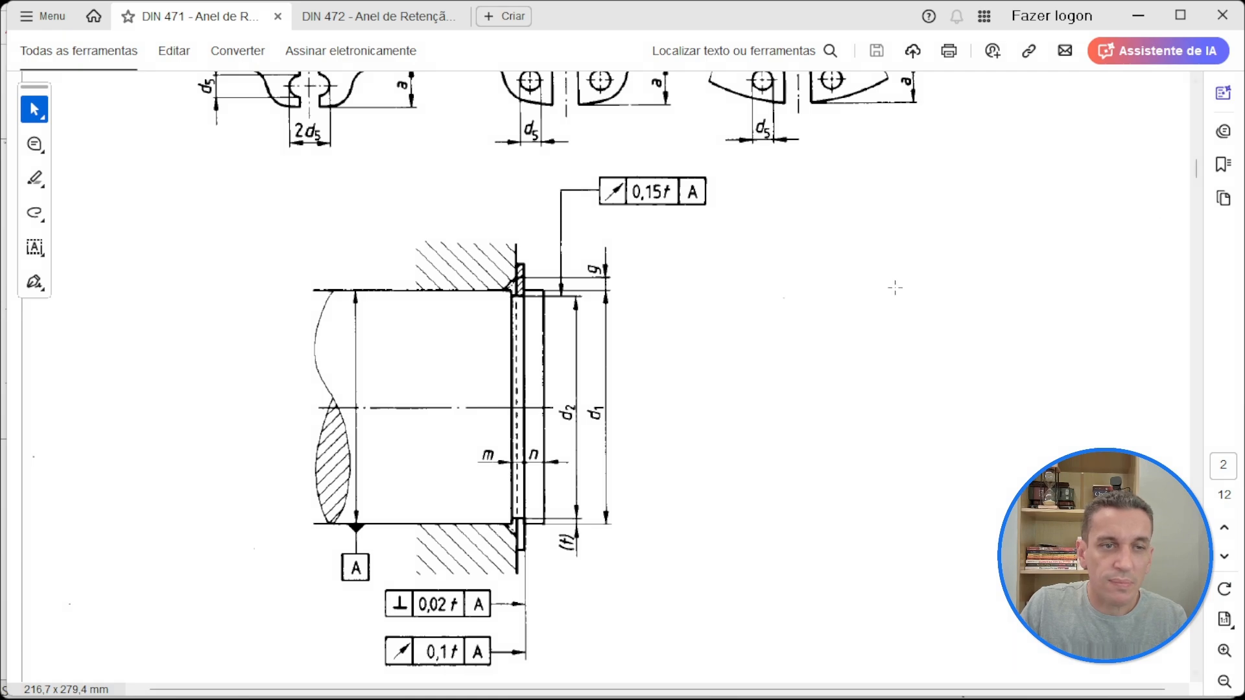
Step: Read the marked 60 mm row of Table 1 against the column headings for ring thickness s and groove dimensions d2 and m
scroll(768, 375, "down", 10)
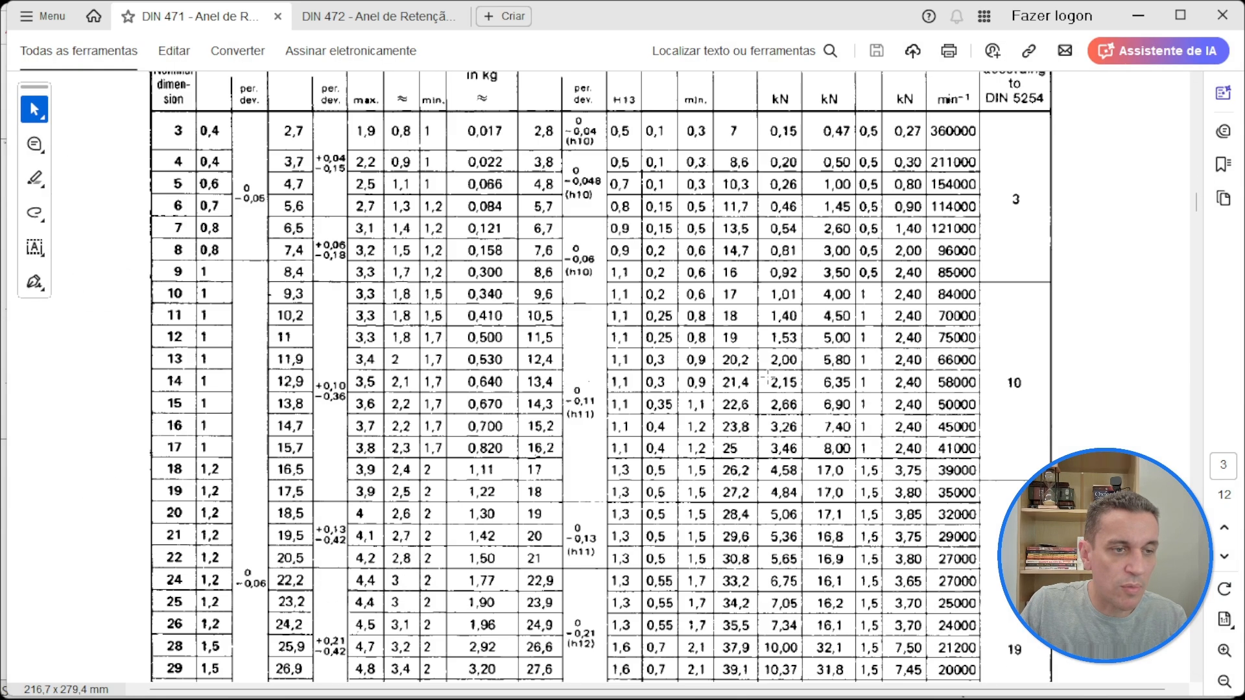
scroll(767, 378, "down", 5)
scroll(135, 589, "down", 2)
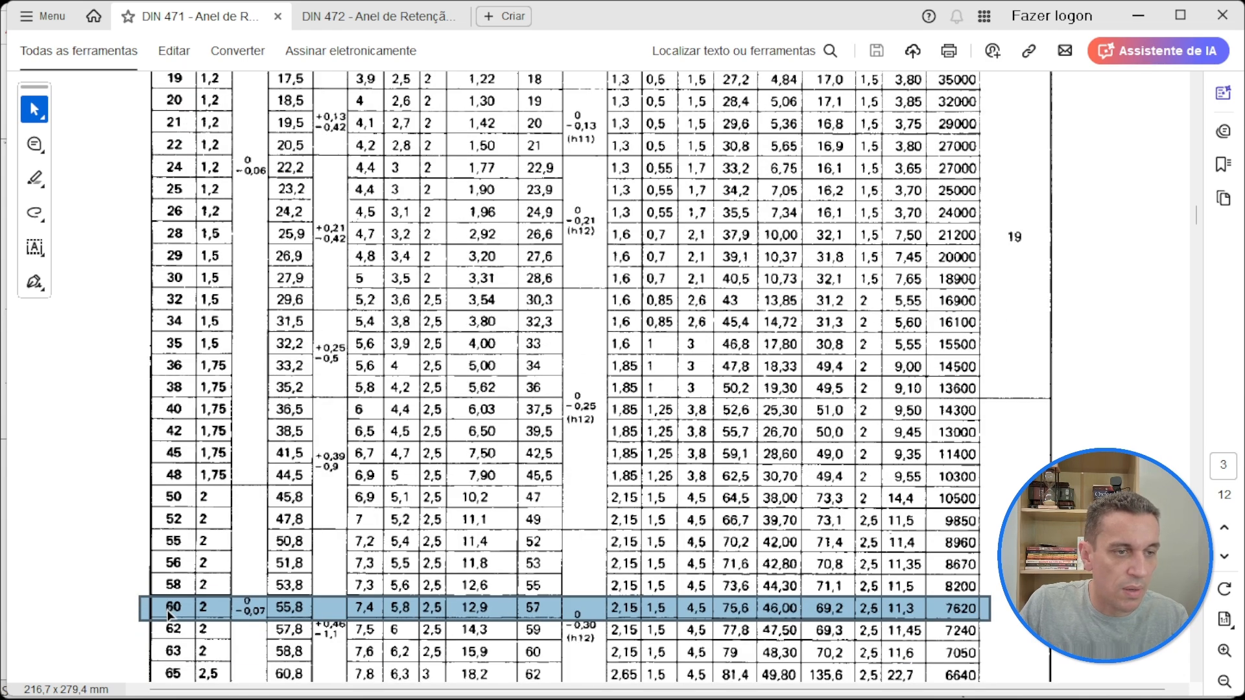
scroll(214, 619, "up", 9)
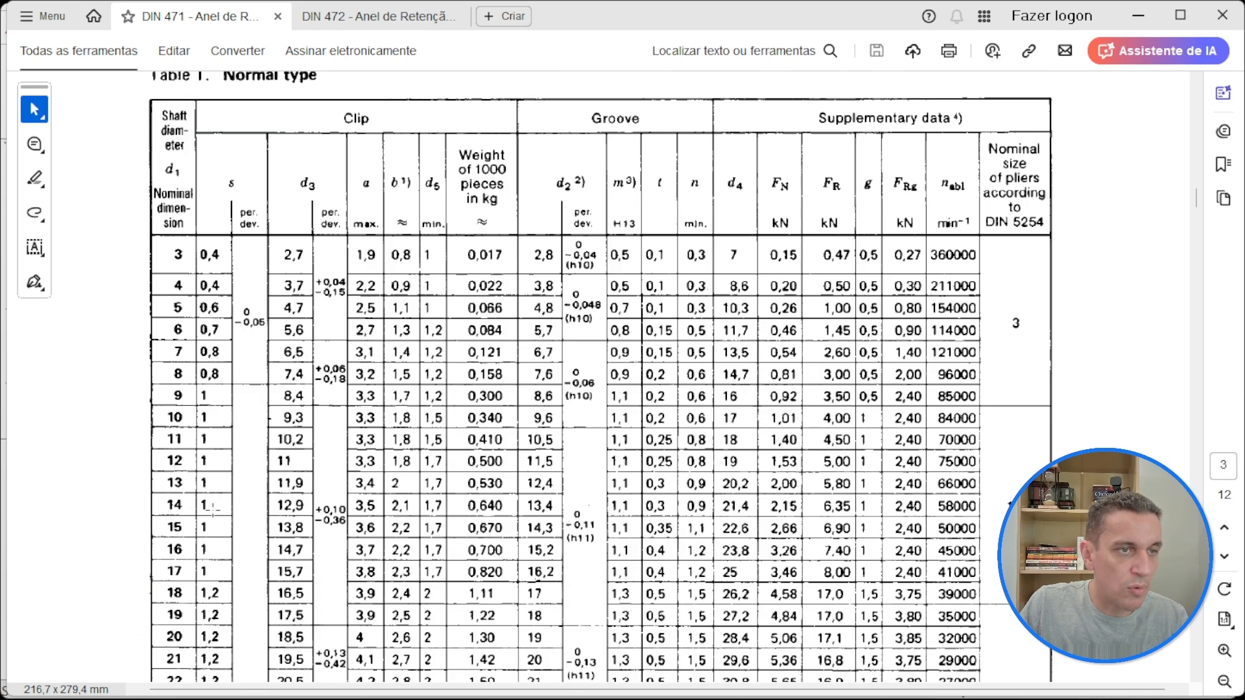
scroll(216, 251, "down", 10)
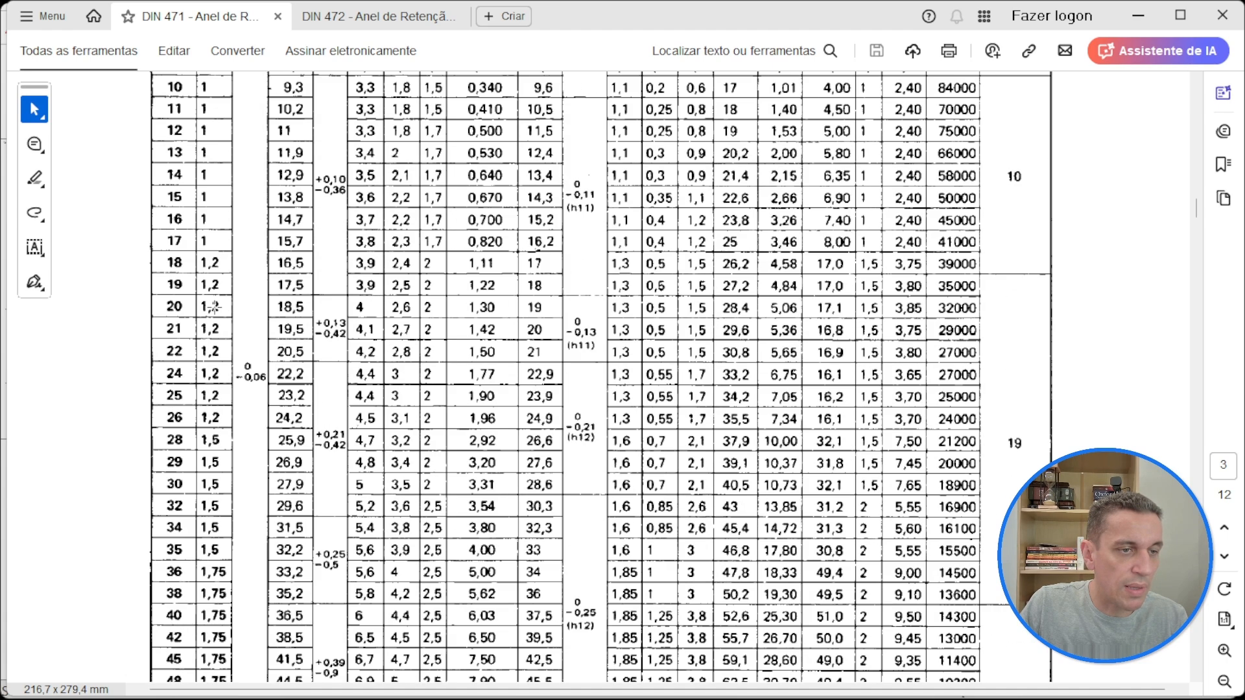
scroll(465, 537, "up", 10)
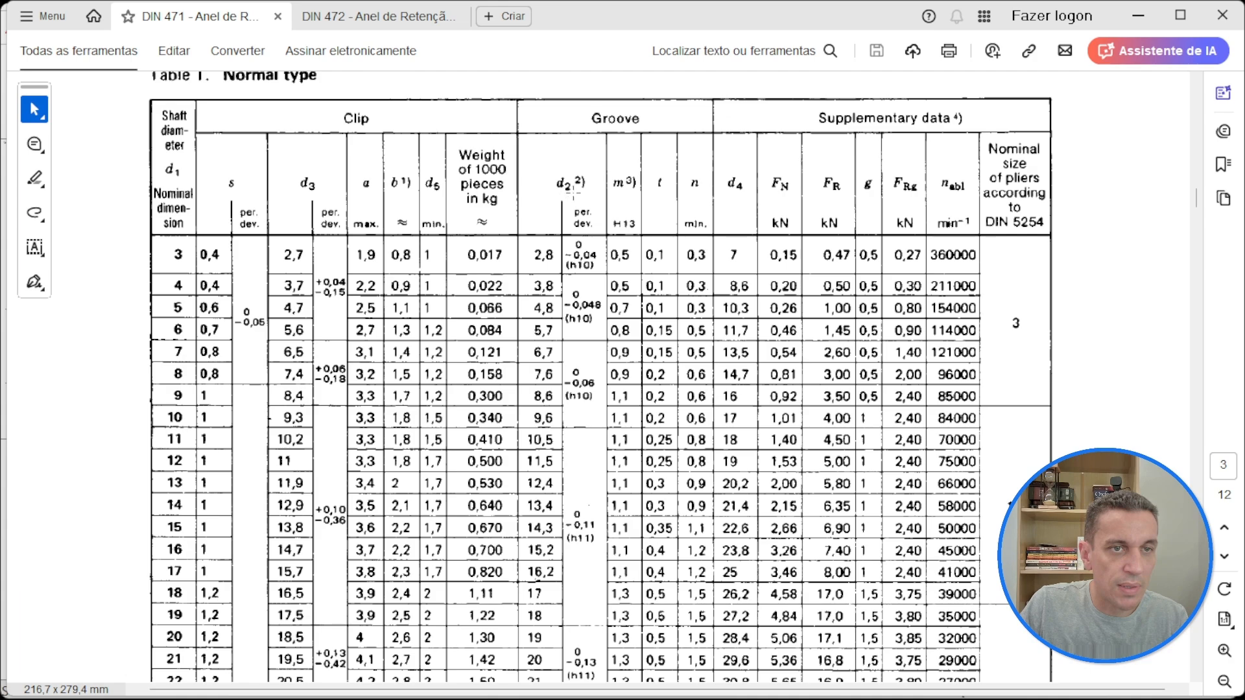
scroll(574, 195, "down", 10)
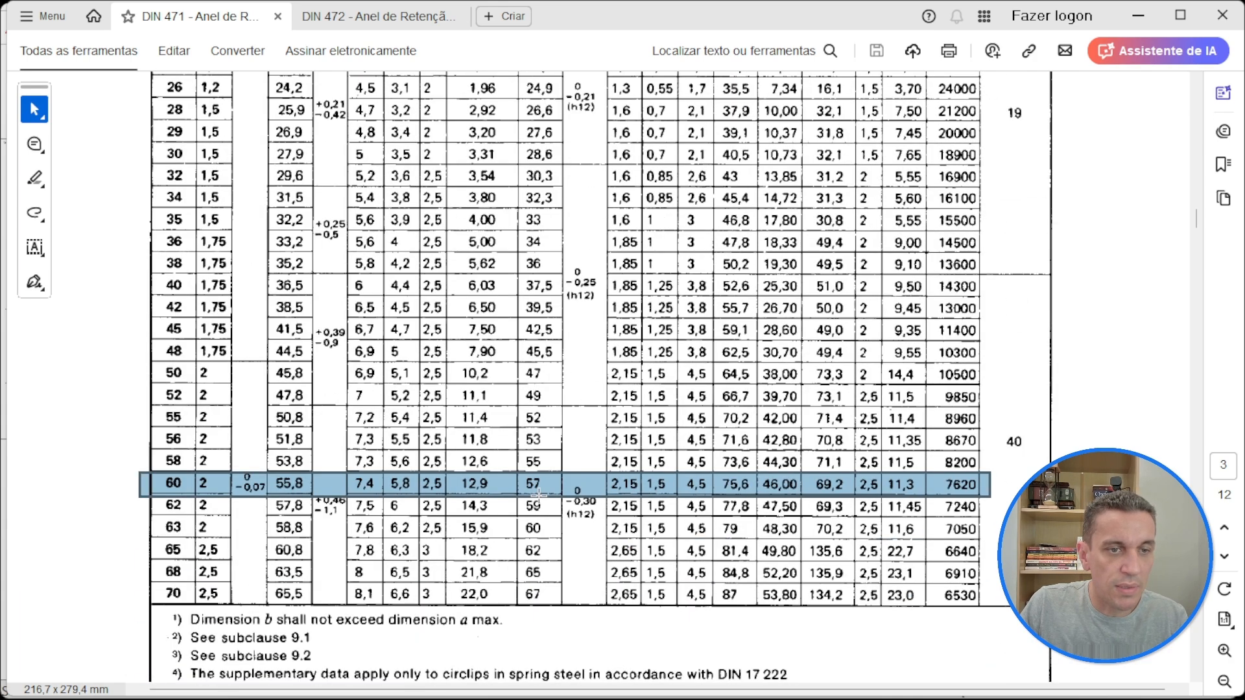
scroll(538, 493, "up", 10)
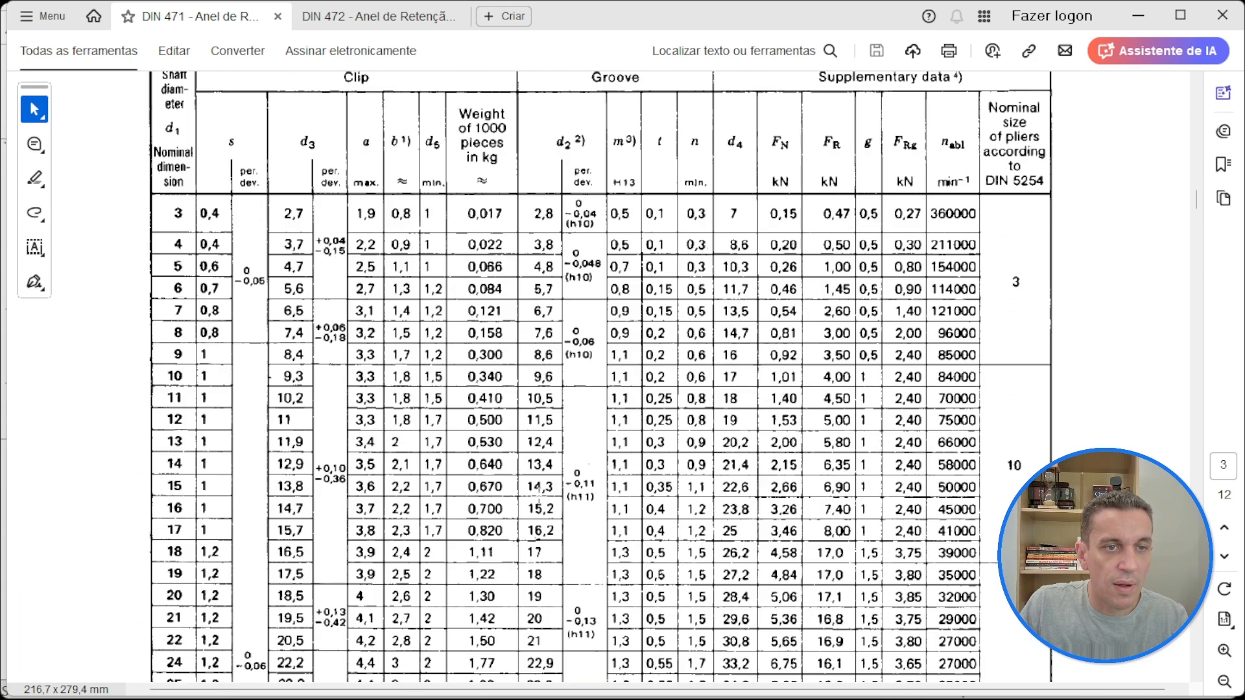
scroll(631, 170, "down", 10)
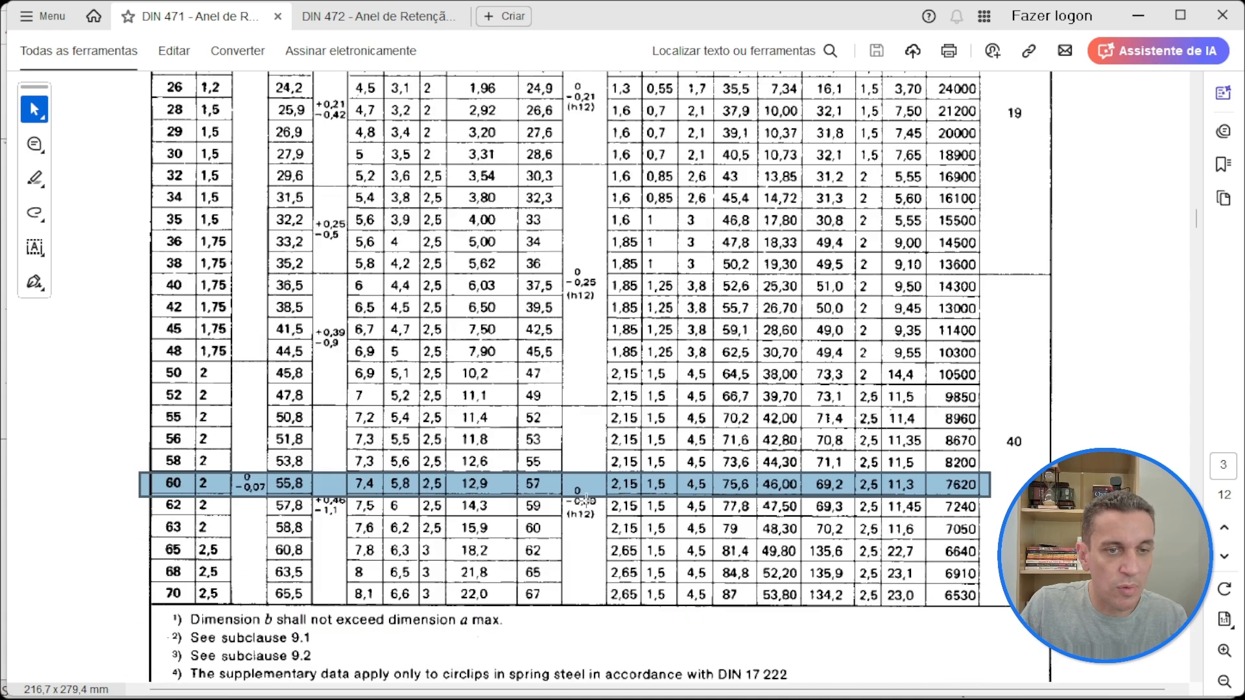
scroll(630, 496, "up", 10)
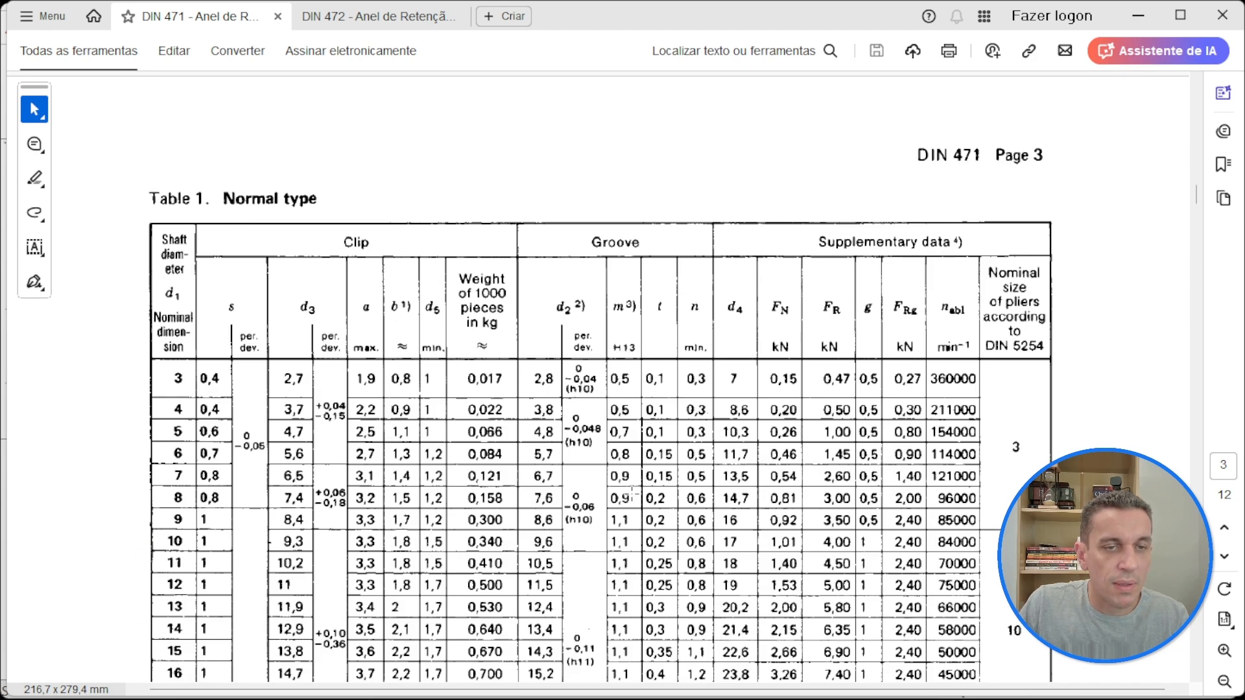
scroll(684, 415, "down", 10)
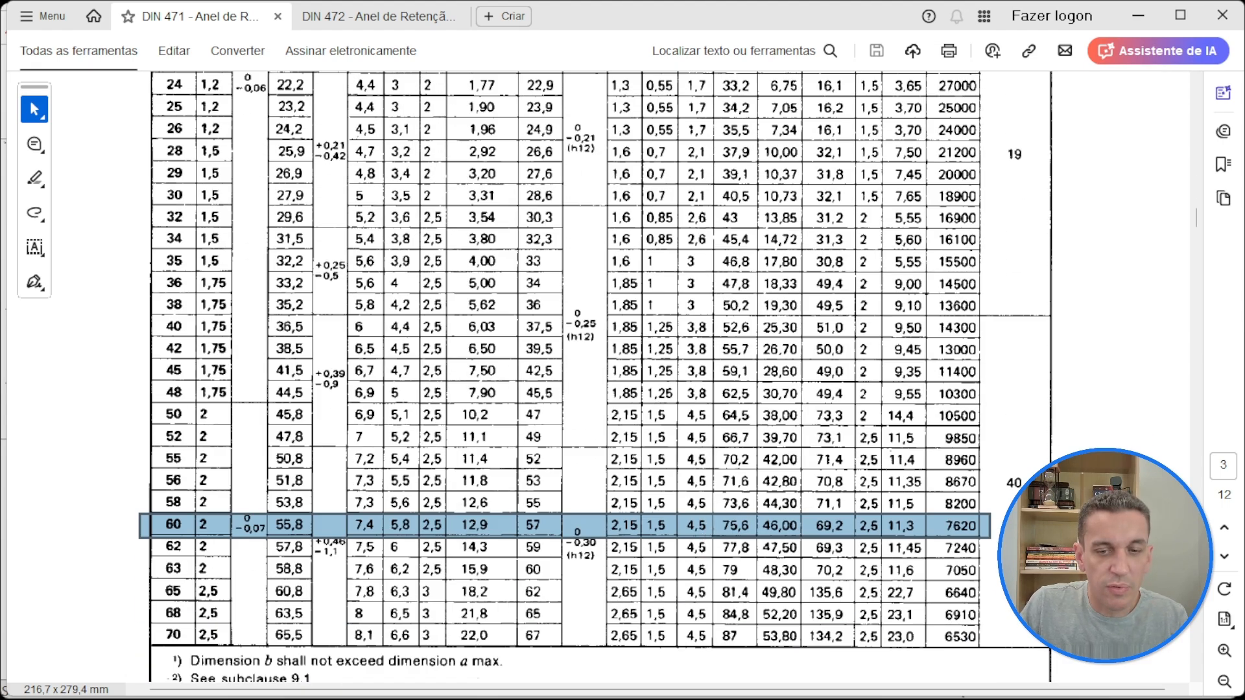
Step: Switch to SOLIDWORKS and save the shaft part as Peça2.SLDPRT in the Aula folder
key("alt+Tab")
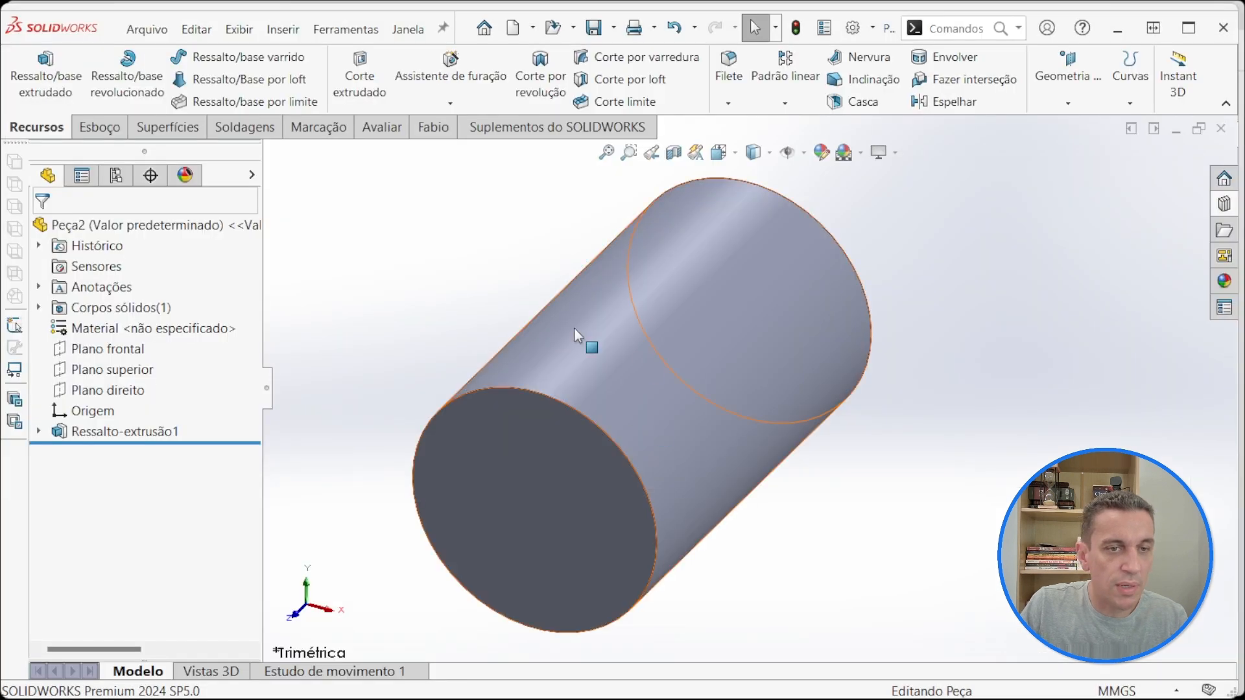
left_click(593, 28)
left_click(421, 255)
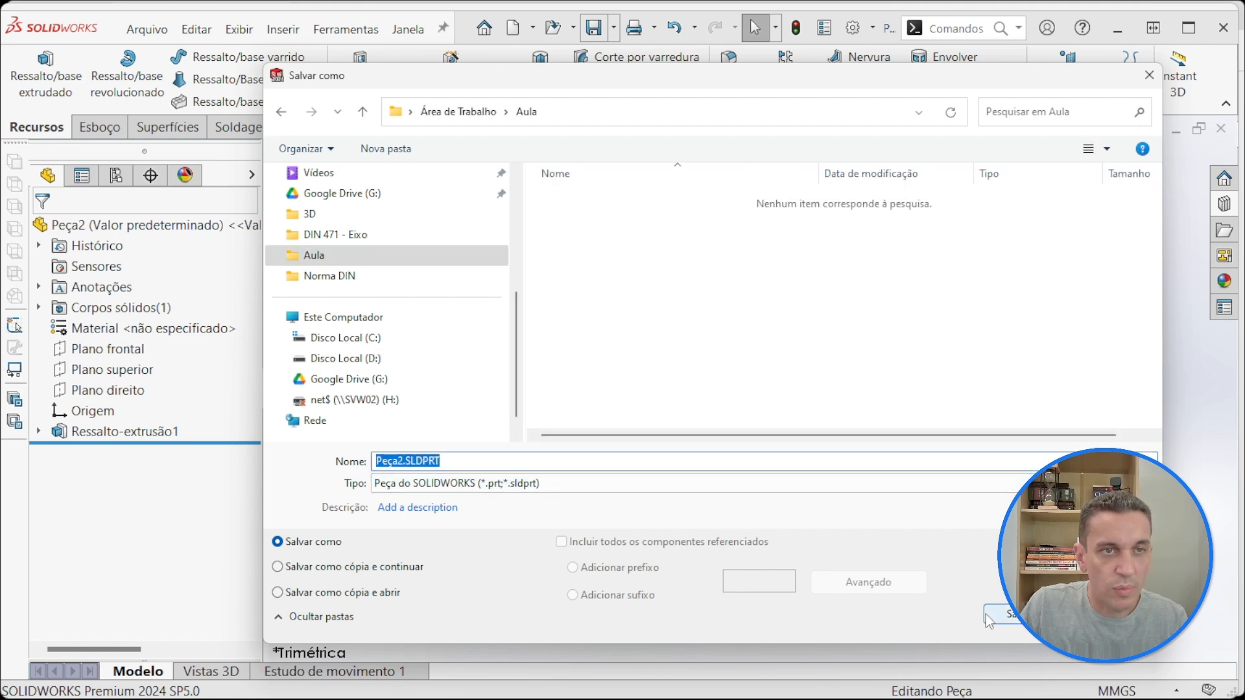
left_click(398, 460)
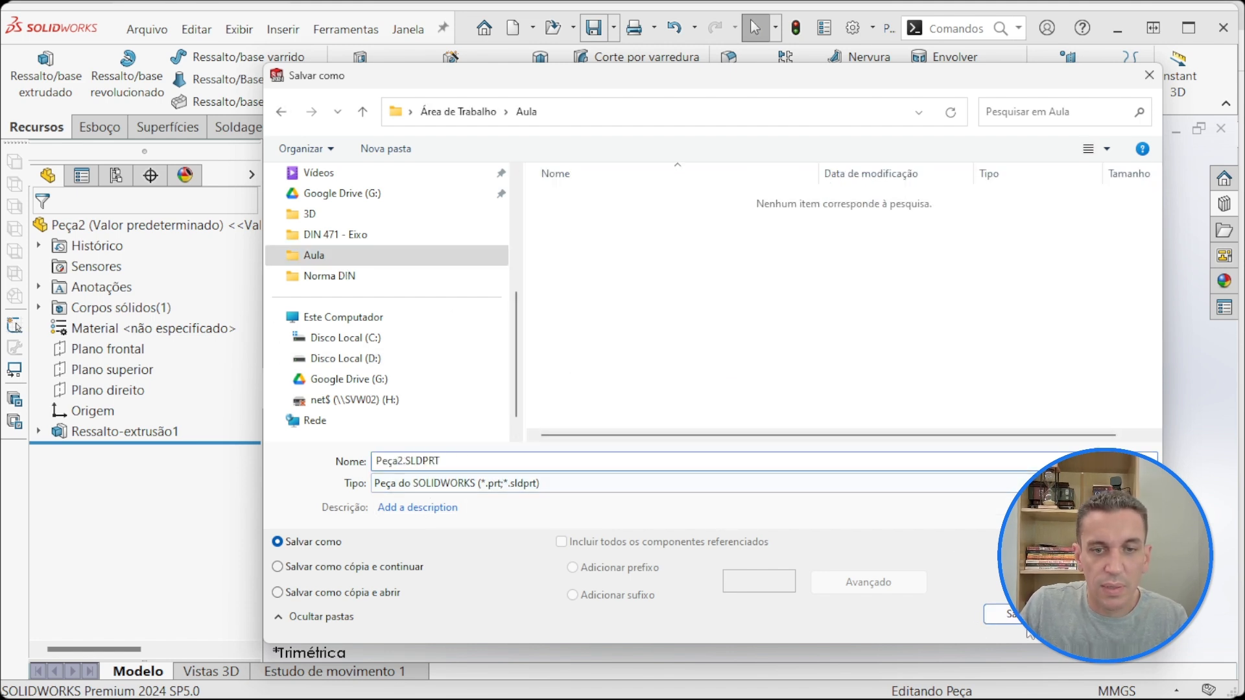
left_click(1008, 613)
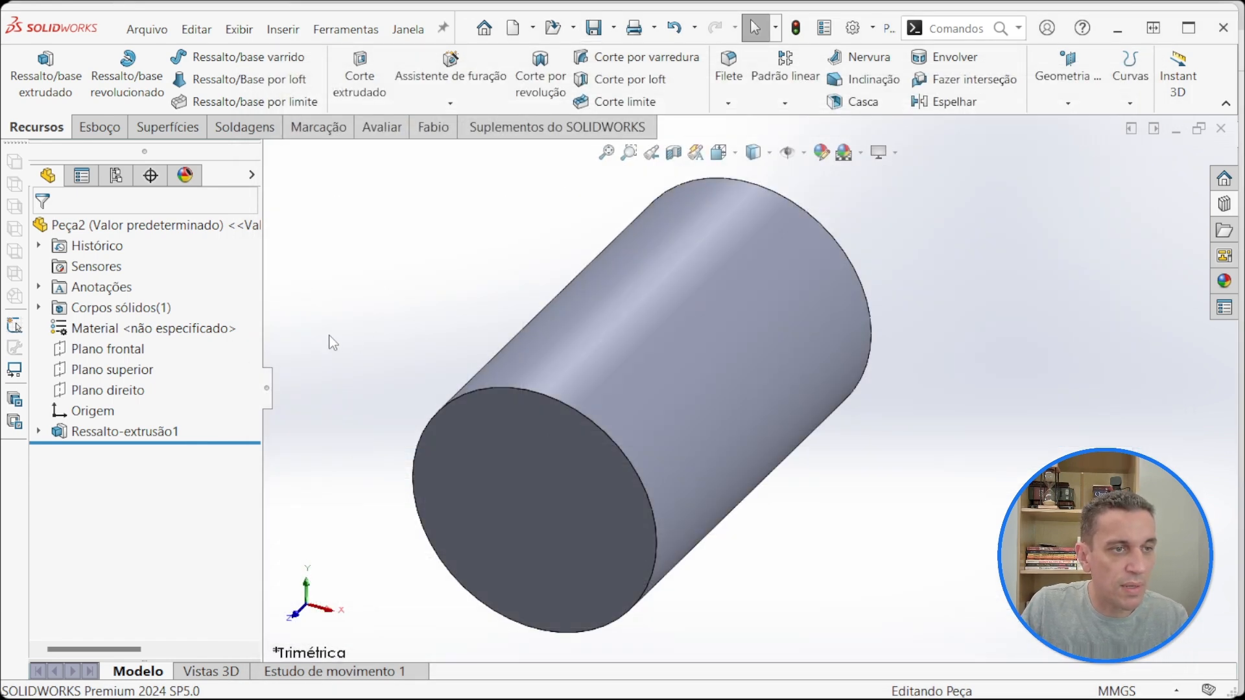
Step: Start a sketch on the right plane and draw a small corner rectangle downward from the shaft's upper edge, near its +Z end
left_click(130, 390)
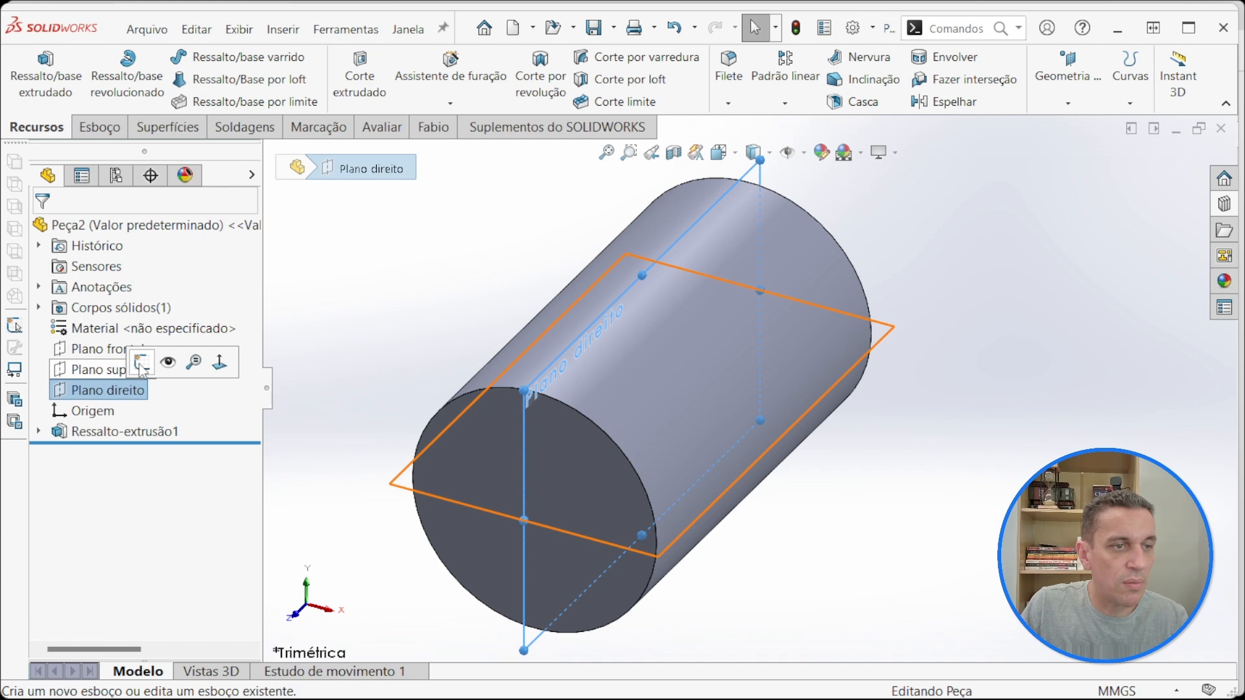
left_click(137, 362)
left_click(320, 277)
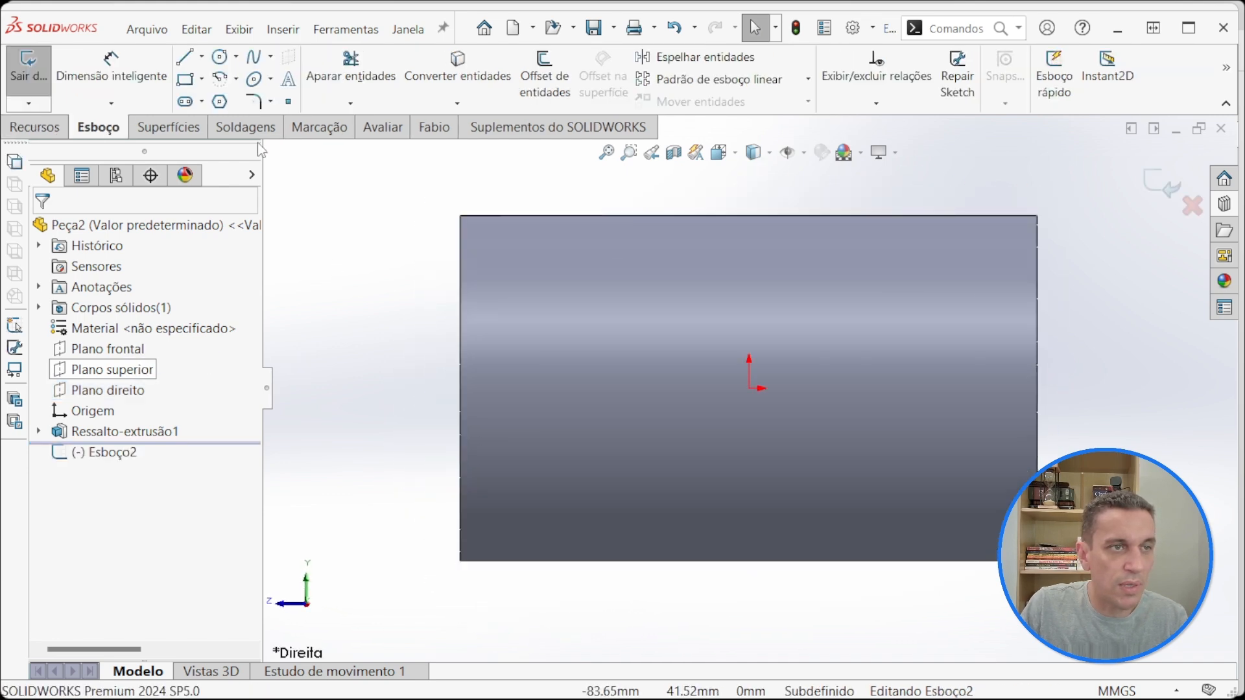
left_click(185, 79)
left_click(536, 216)
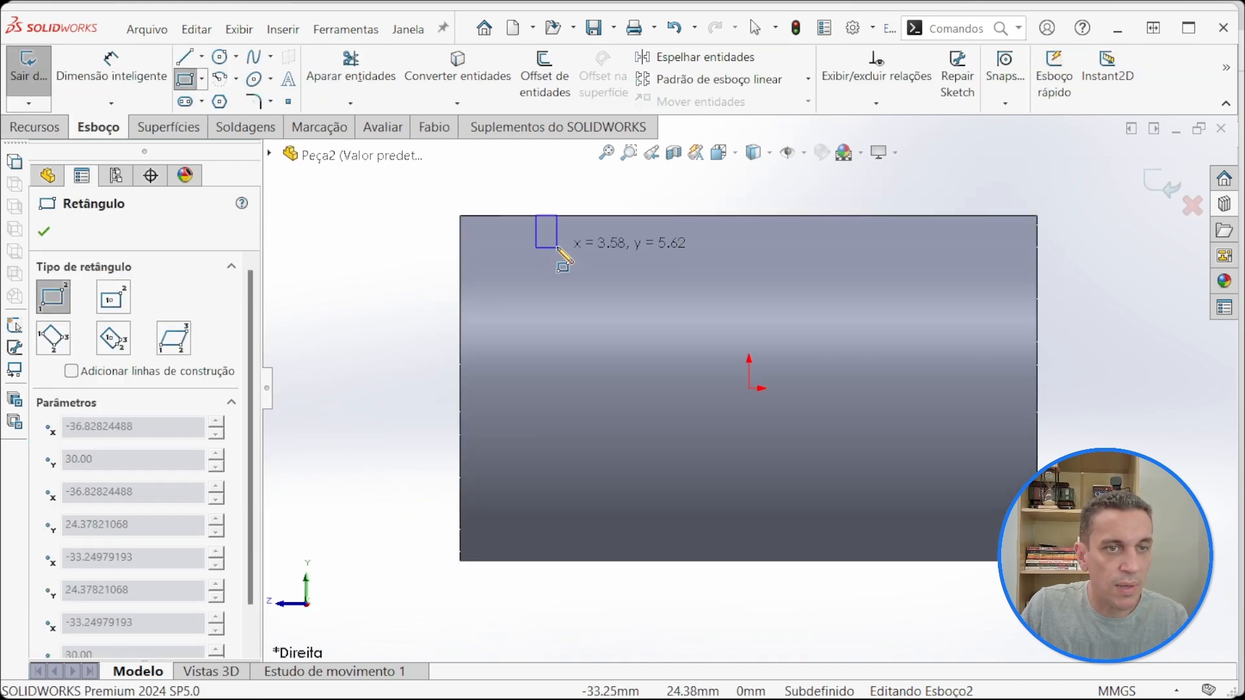
left_click(564, 245)
Step: Draw a horizontal 100 mm centerline along the shaft axis, joining the midpoints of both end edges
left_click(202, 56)
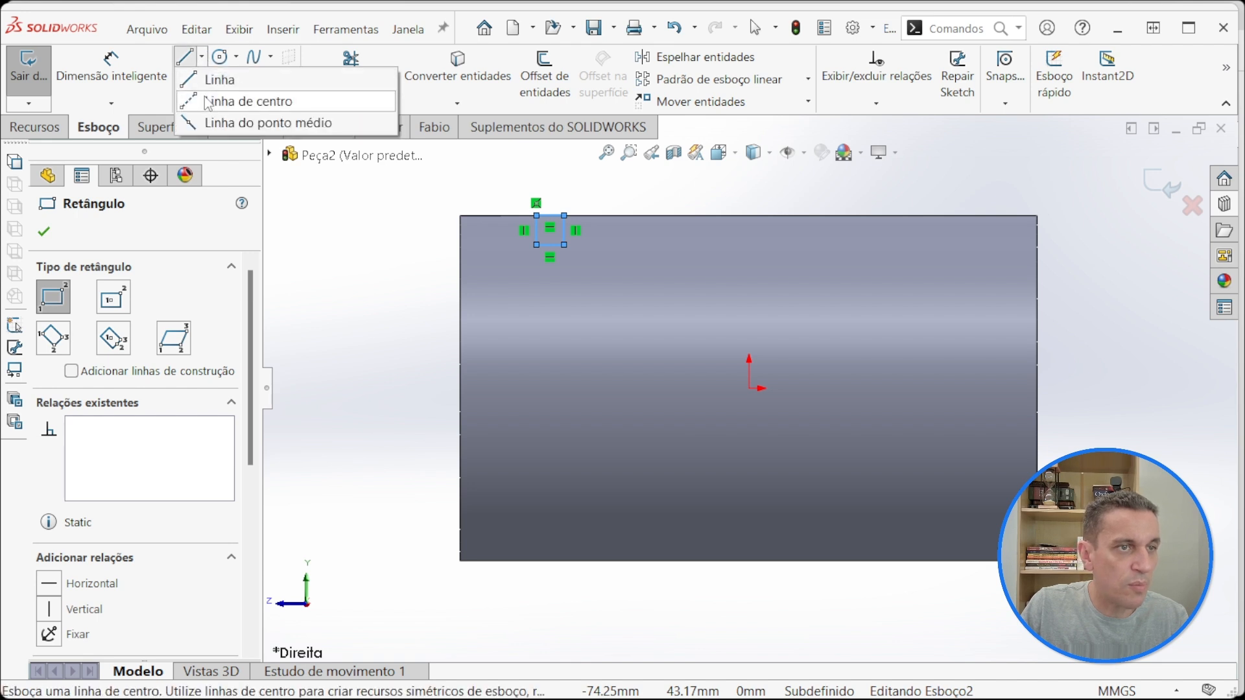
left_click(214, 100)
left_click(460, 388)
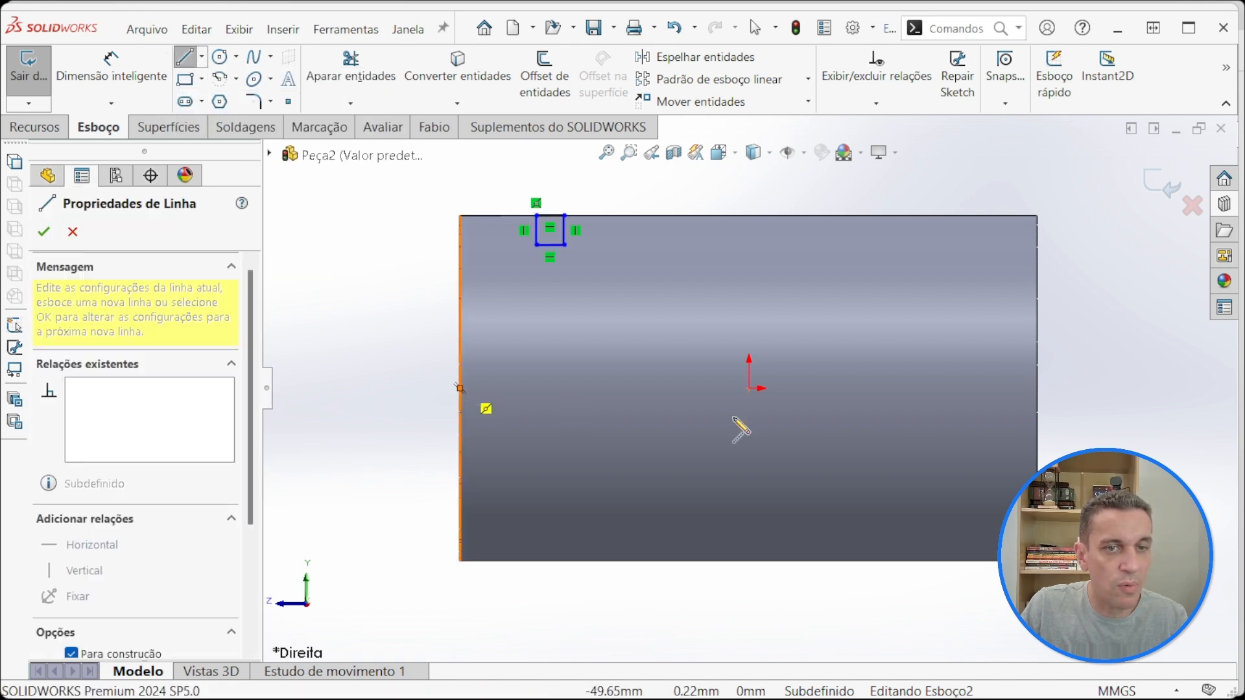
left_click(1037, 388)
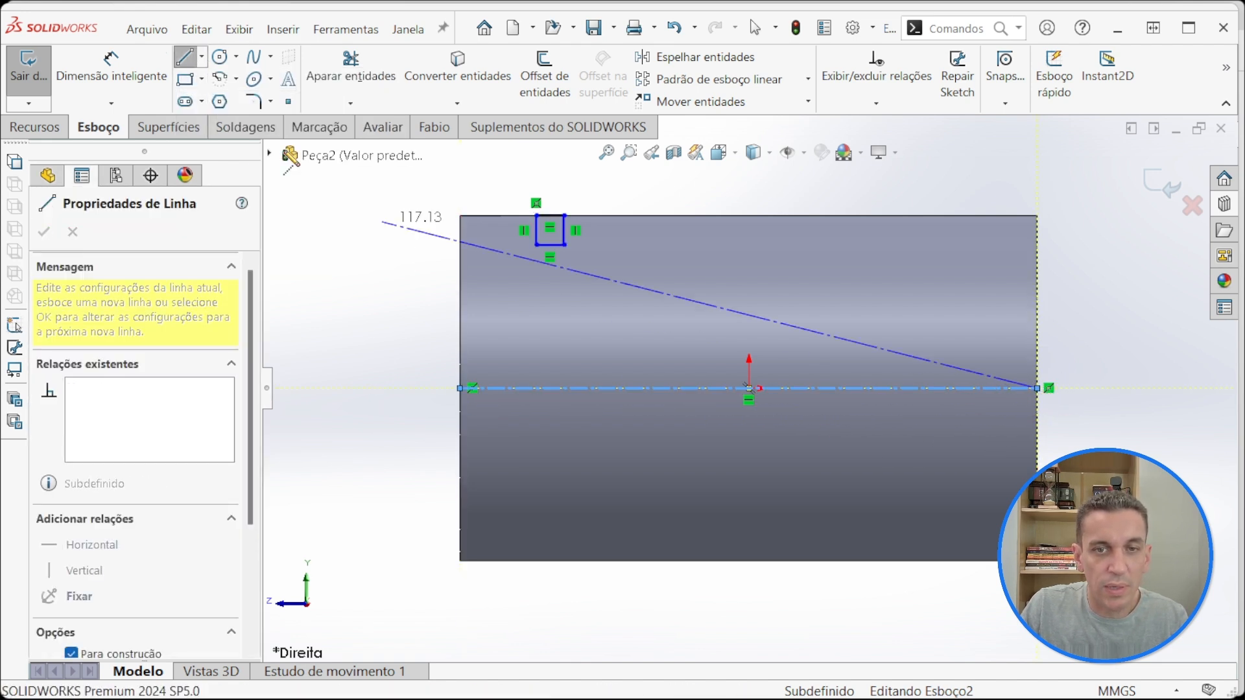
Step: Dimension the groove rectangle's lower edge about the centerline as a 54 mm diameter
left_click(141, 86)
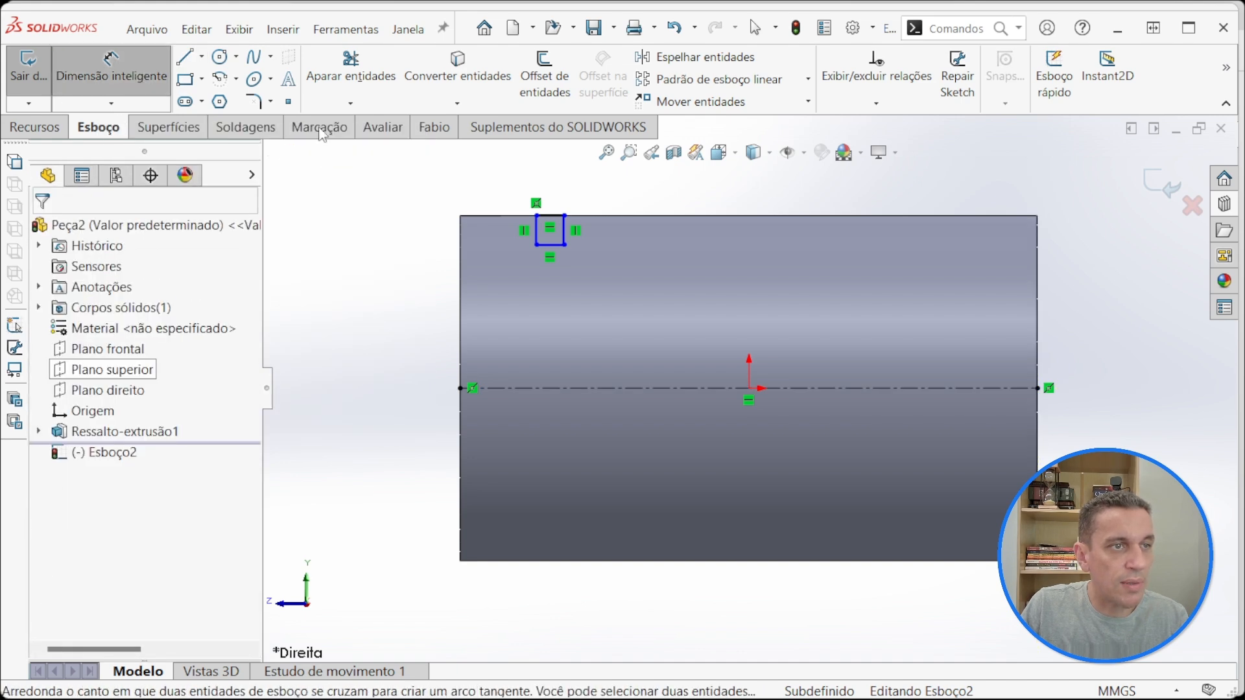
left_click(559, 252)
left_click(564, 388)
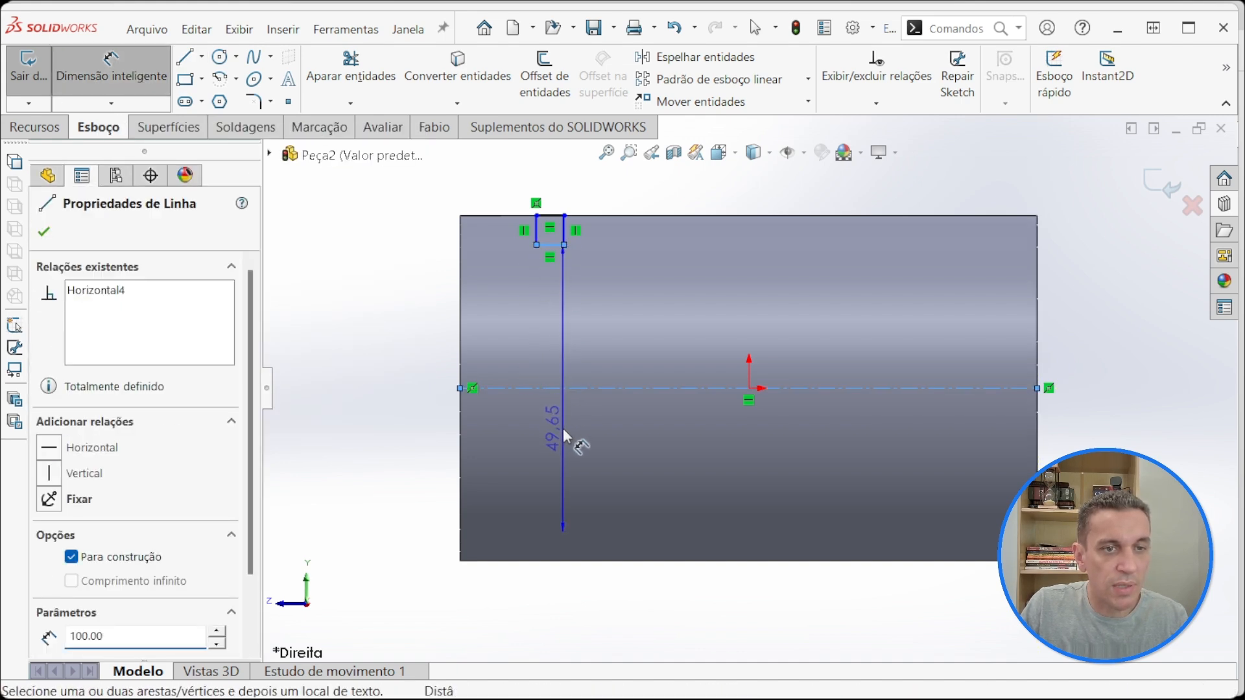
left_click(618, 405)
type("54")
key("Return")
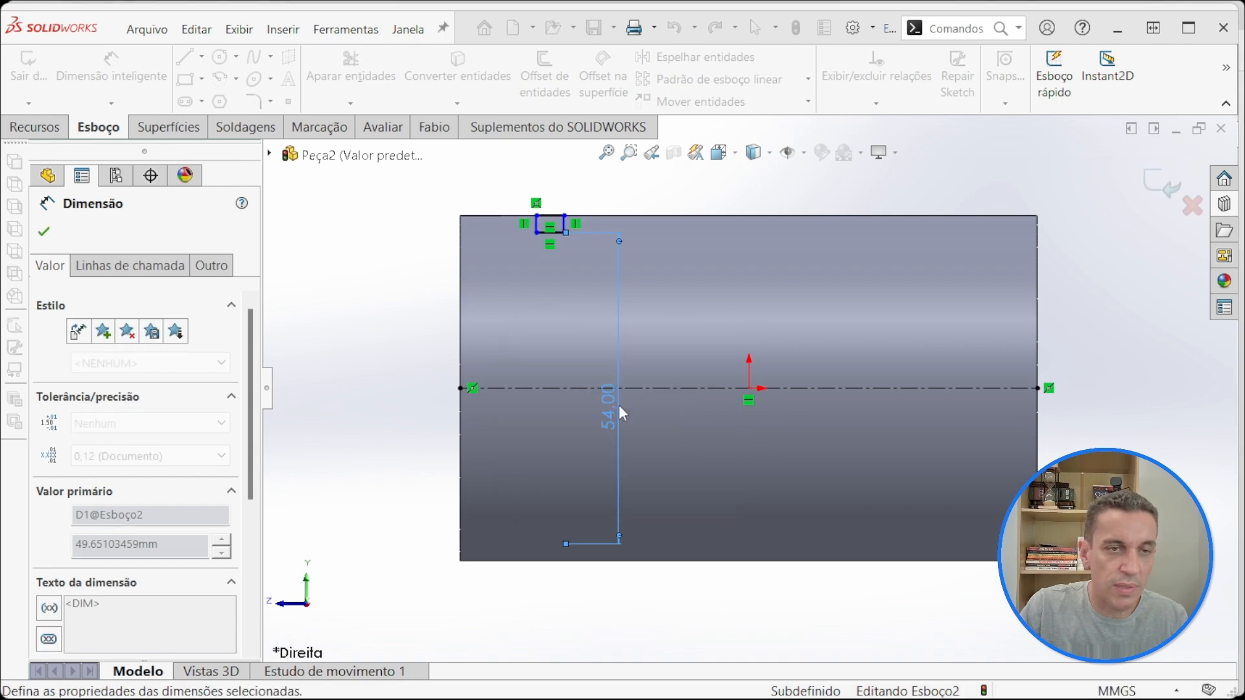
Step: Change the groove-base diameter dimension to 57 mm
double_click(608, 421)
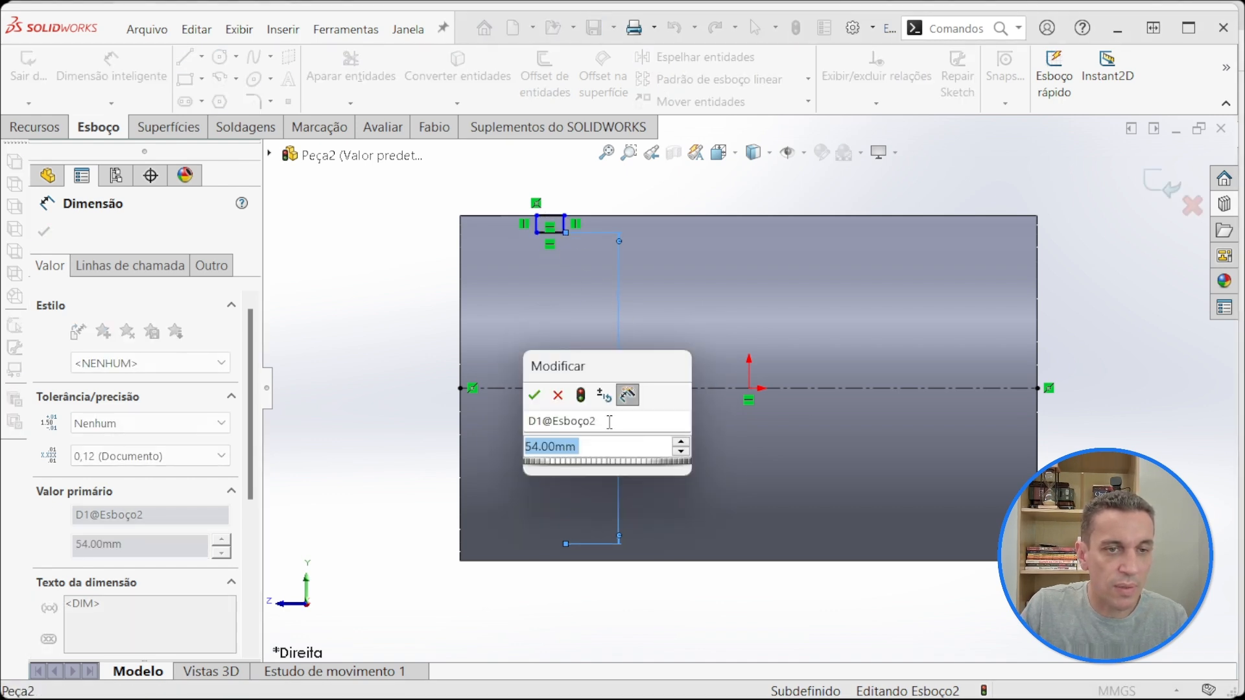
type("57")
key("Return")
left_click(398, 289)
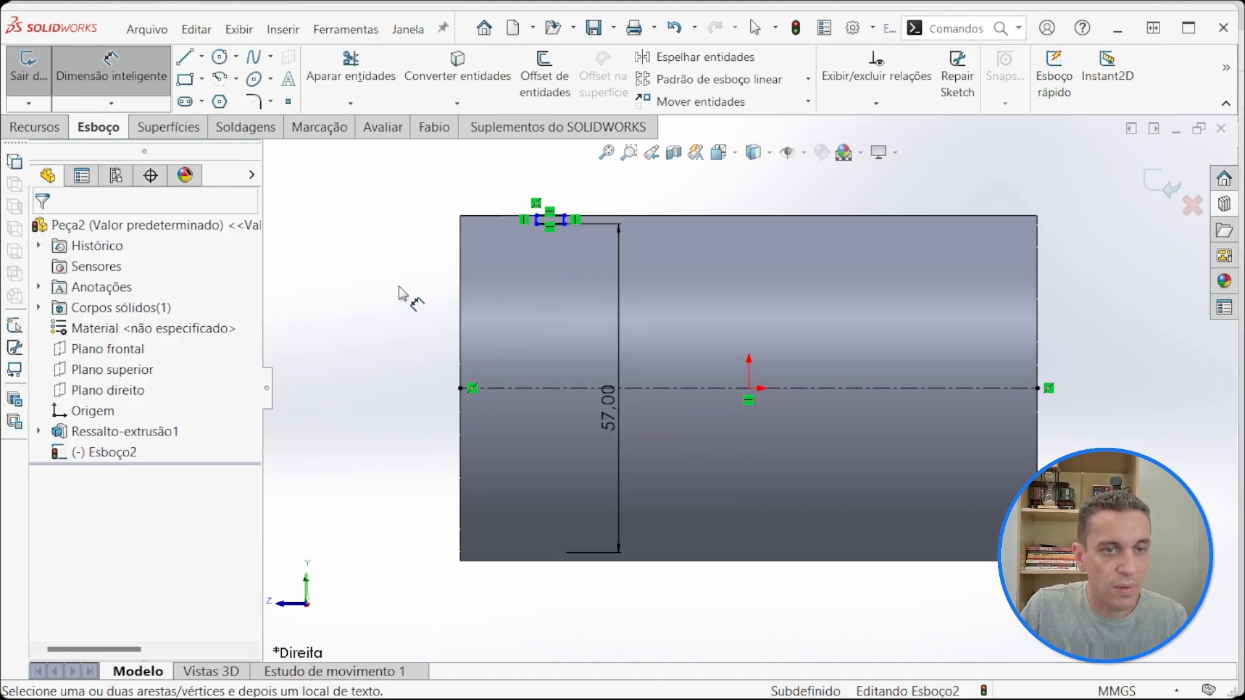
Step: Dimension the groove rectangle's upper edge to a width of 2.15 mm
scroll(562, 190, "down", 5)
left_click(559, 349)
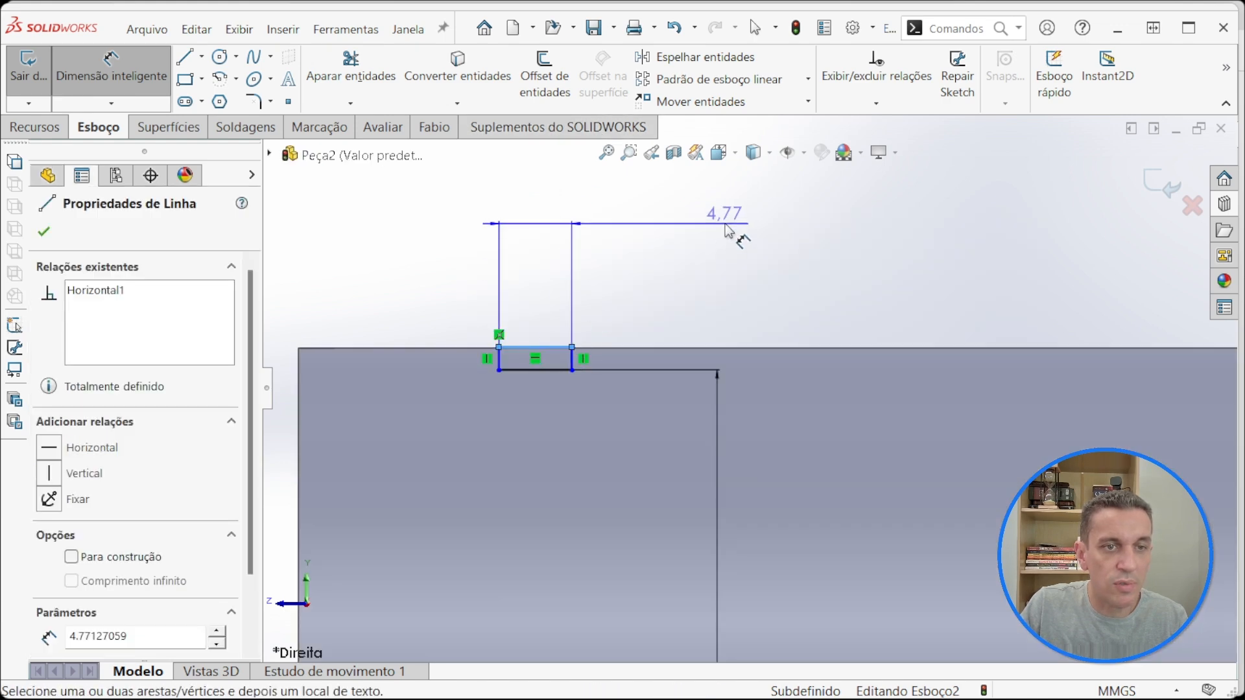
left_click(716, 228)
type("2,15")
key("Return")
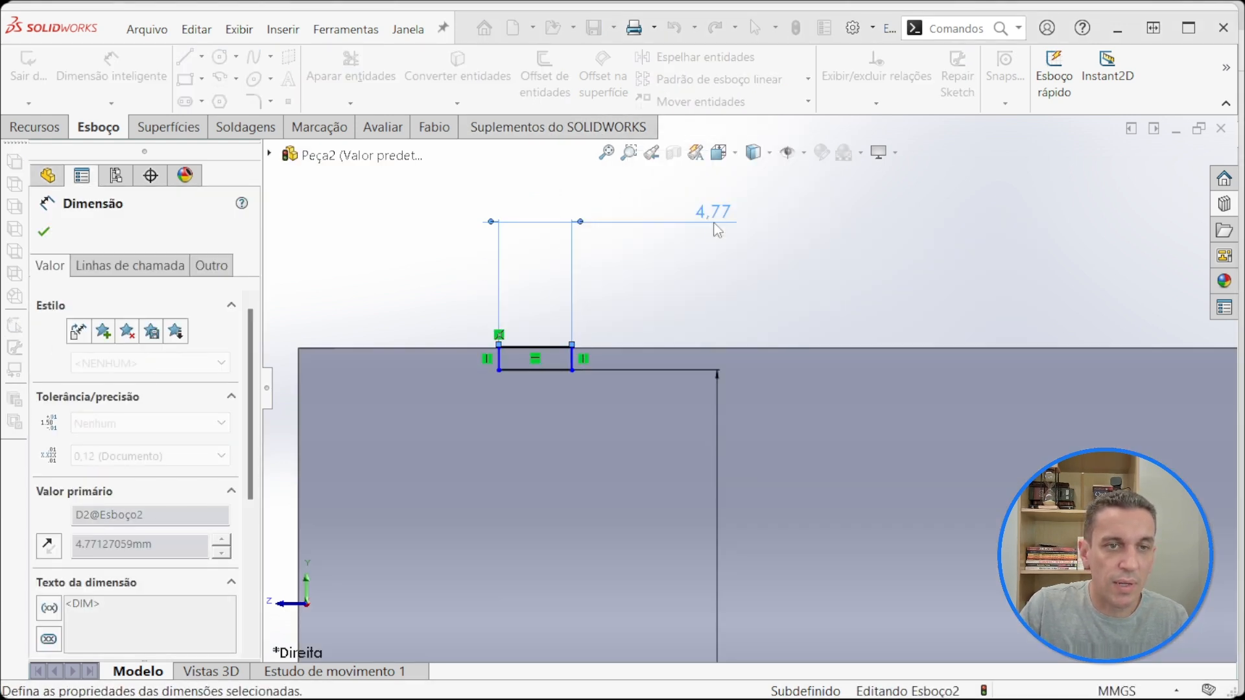
left_click(407, 279)
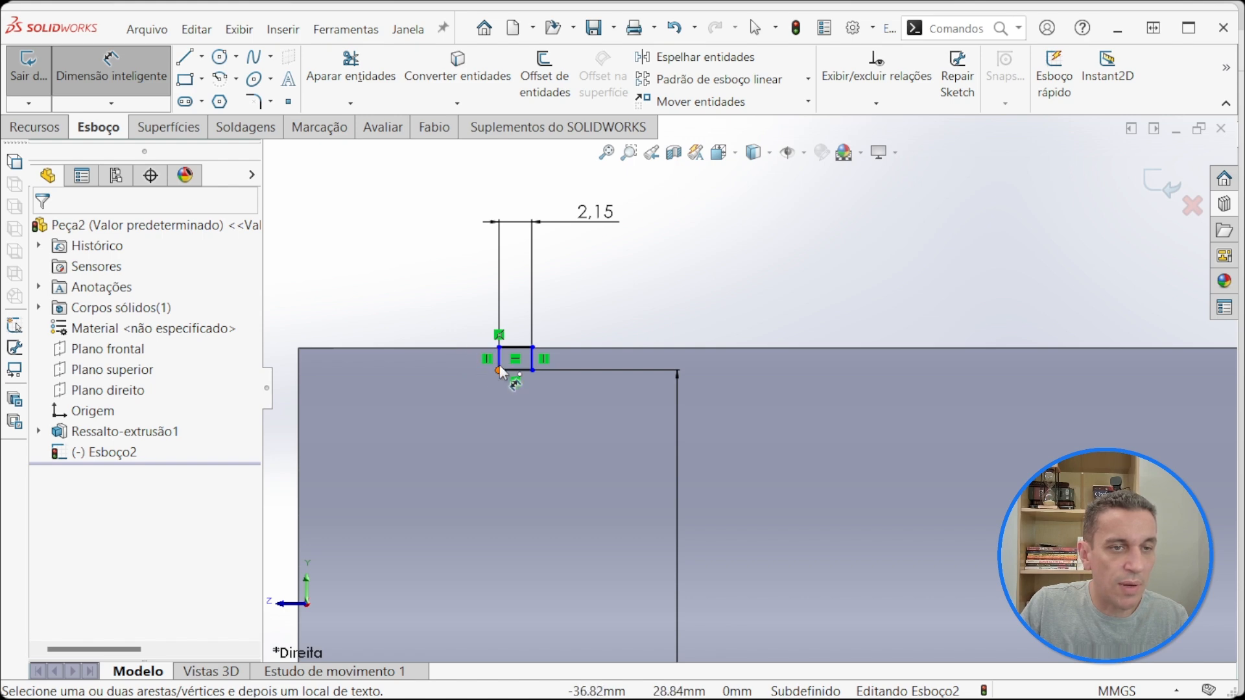
Step: Dimension the distance from the shaft's +Z end to the rectangle's nearer side as 5 mm
left_click(499, 364)
left_click(299, 383)
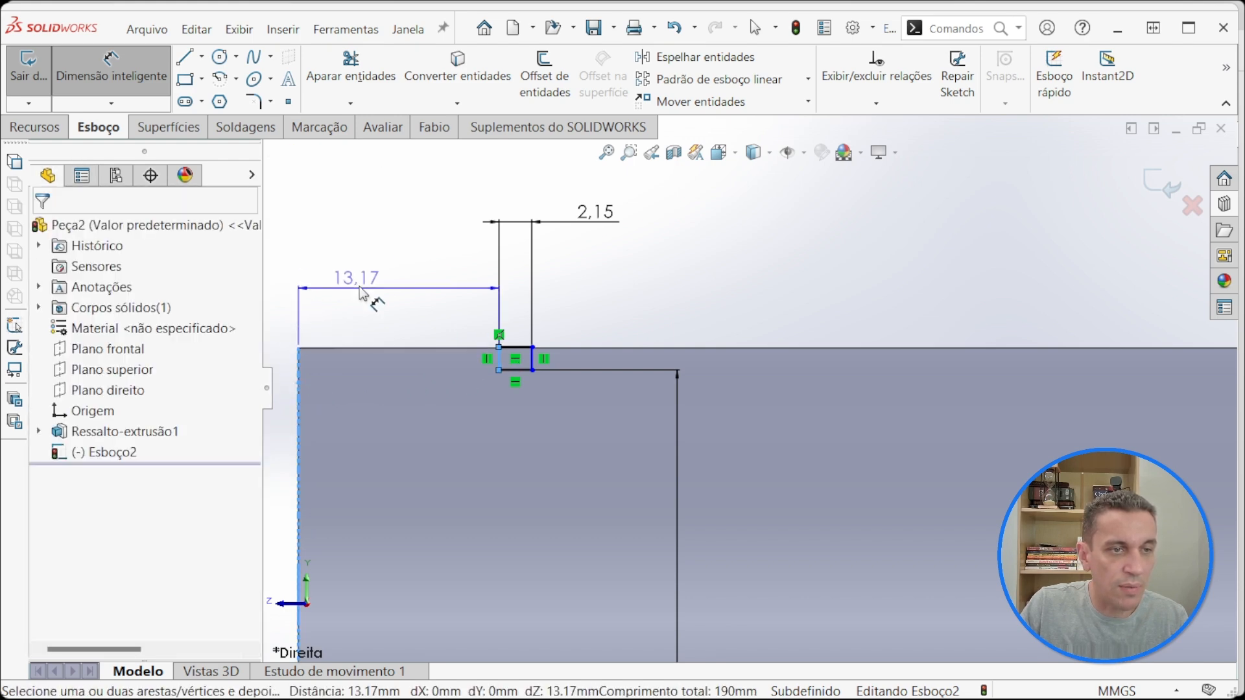
left_click(399, 265)
type("5")
key("Return")
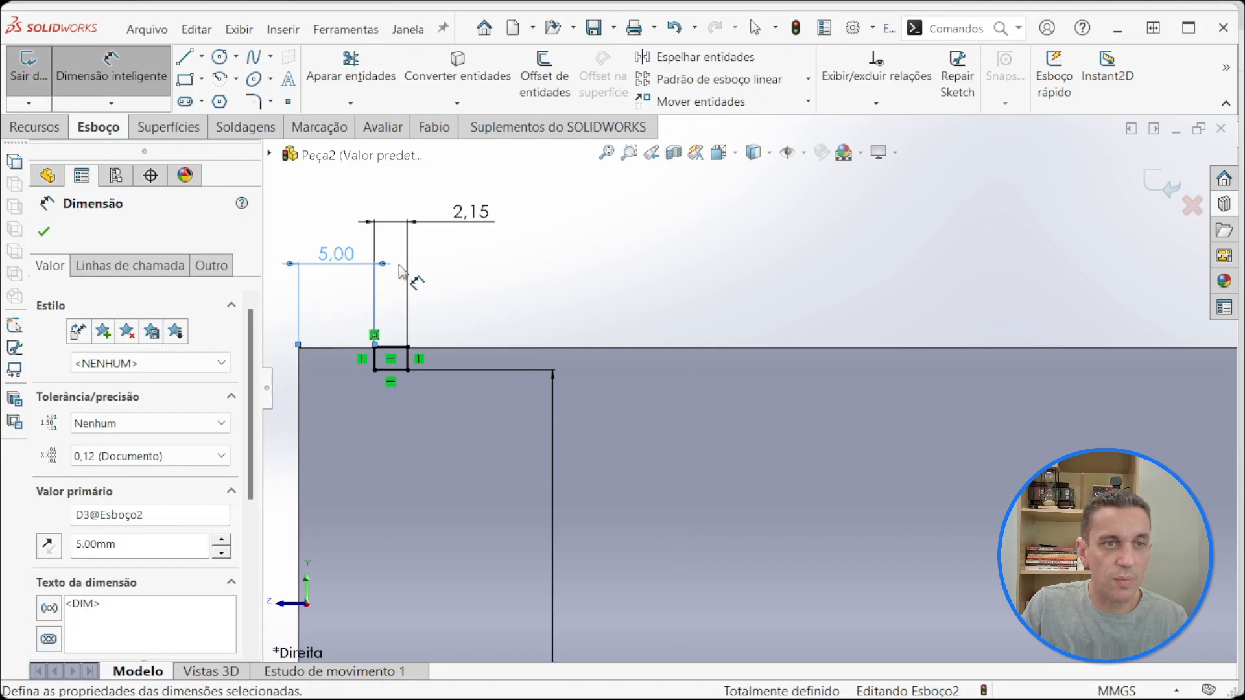
left_click(630, 278)
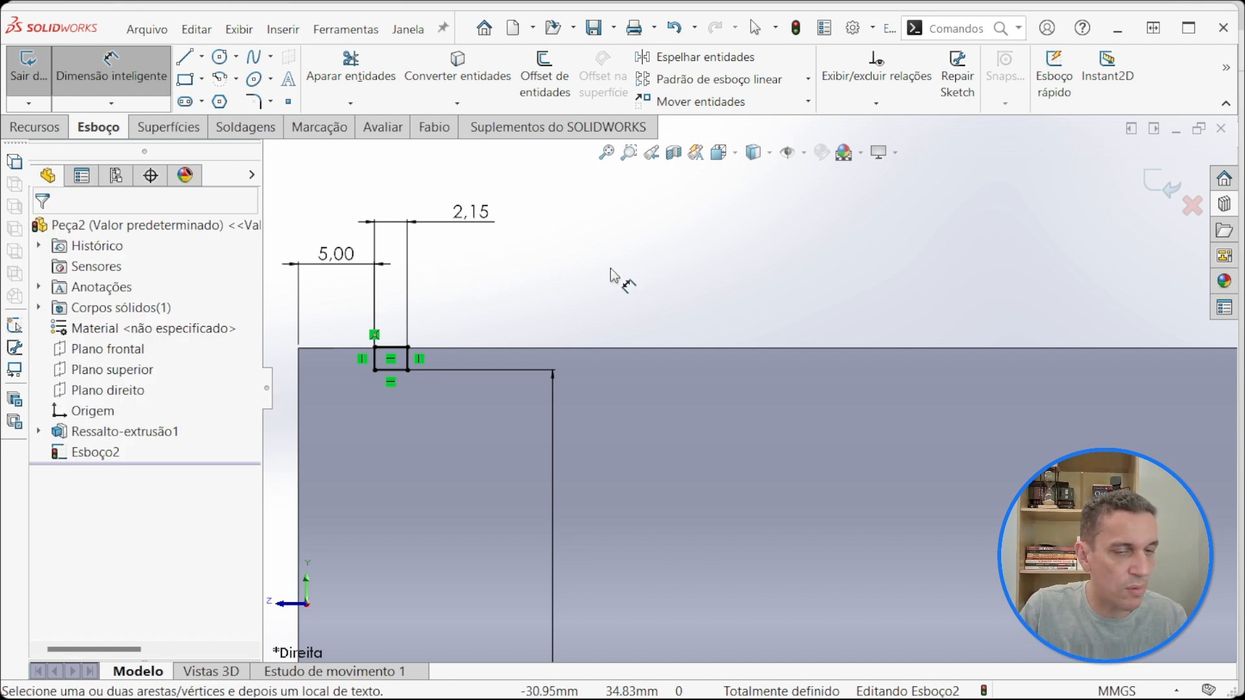
scroll(612, 241, "up", 3)
scroll(463, 297, "down", 2)
scroll(447, 233, "up", 4)
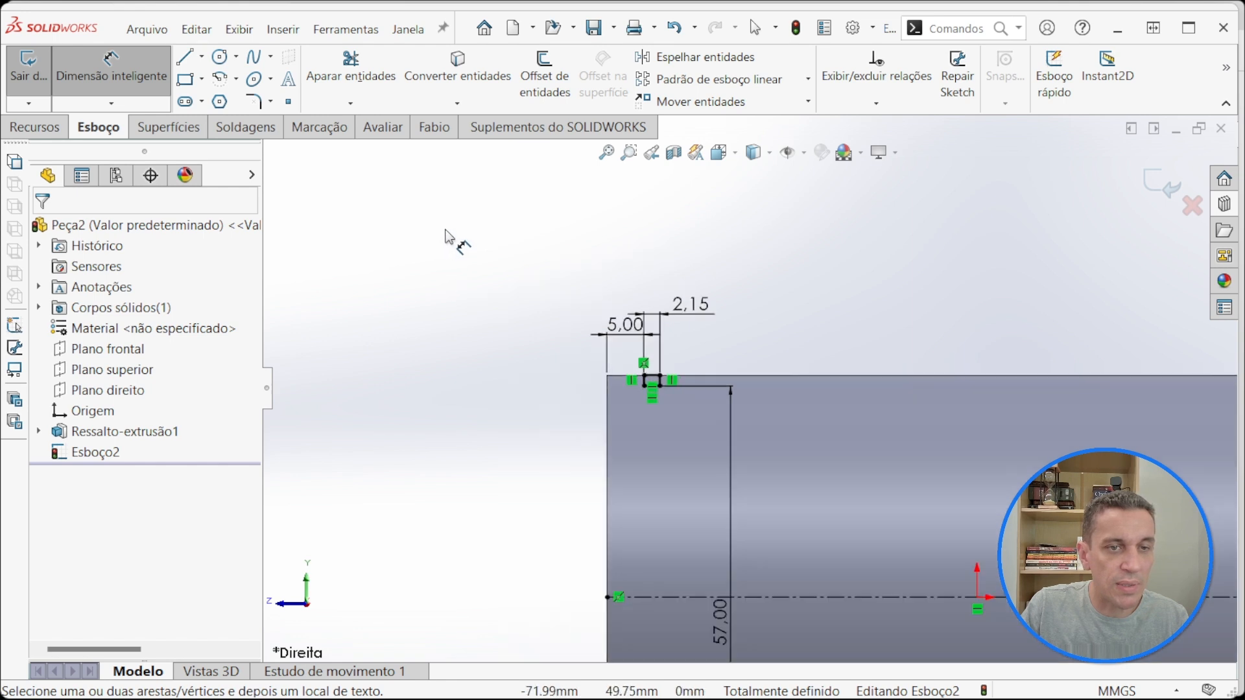
scroll(745, 567, "down", 3)
scroll(812, 231, "up", 2)
scroll(791, 240, "down", 5)
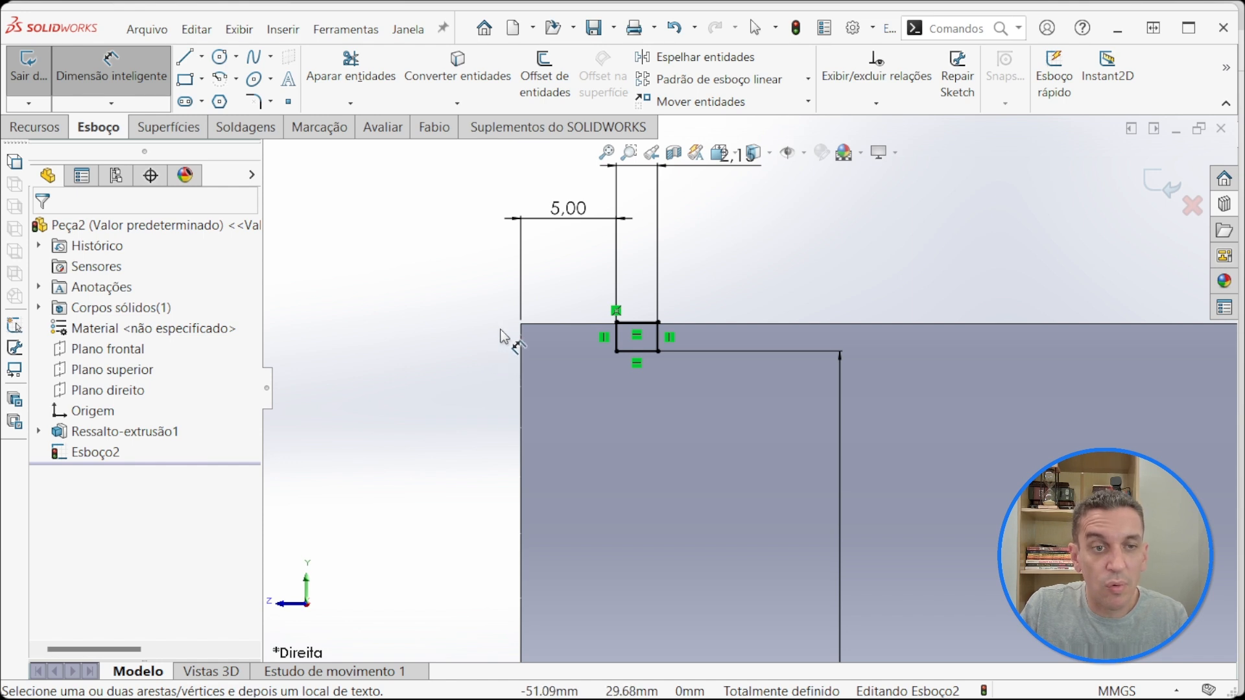
Step: Switch to the DIN 471 PDF and read clauses 9.2 and 9.3 with figures 10 to 13 on groove width and groove-base shape
key("alt+Tab")
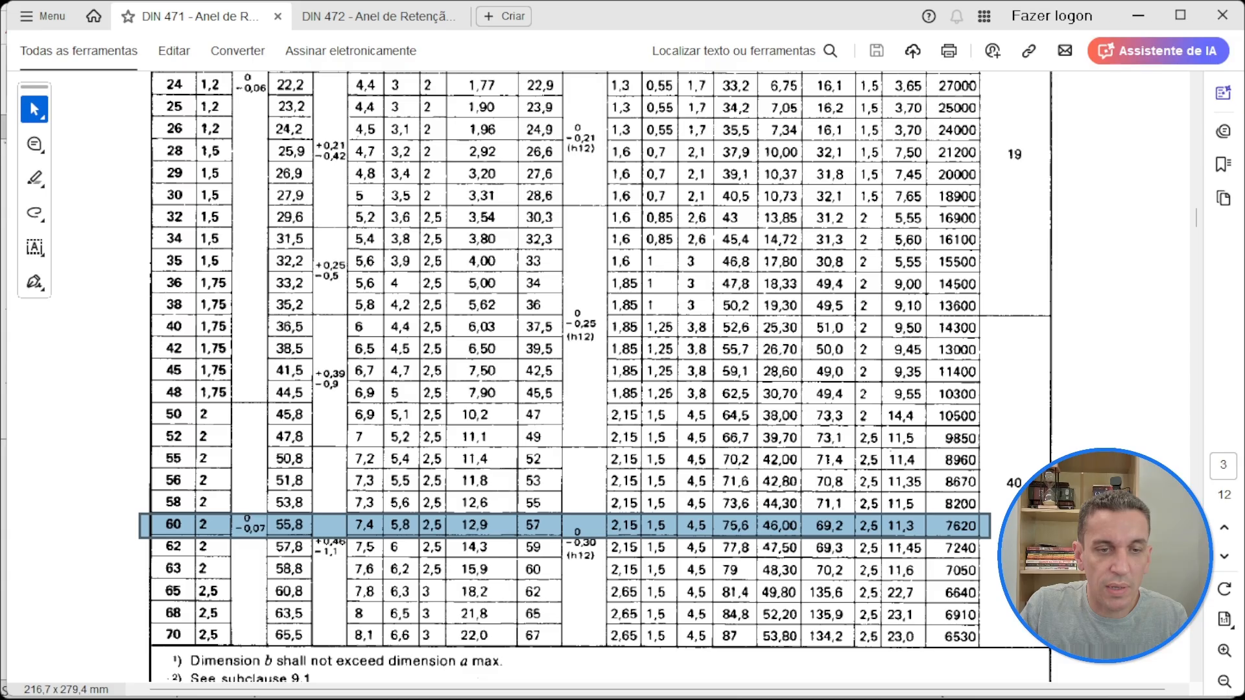
scroll(584, 324, "down", 5)
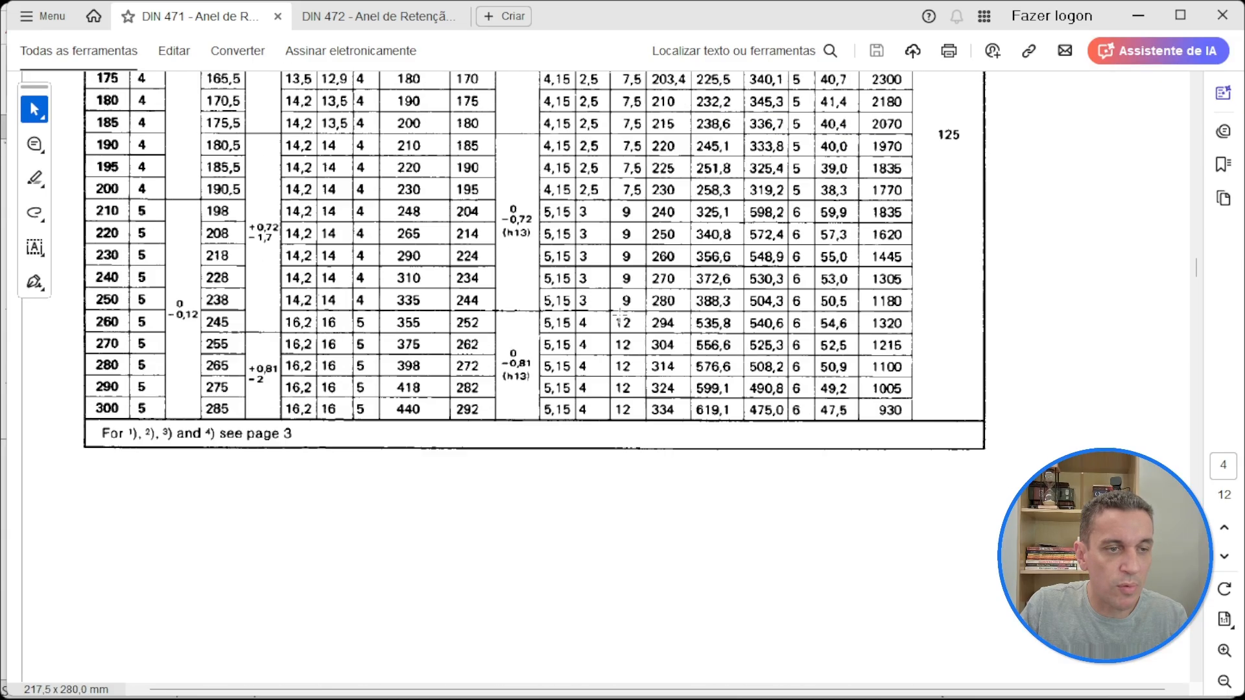
scroll(620, 316, "down", 20)
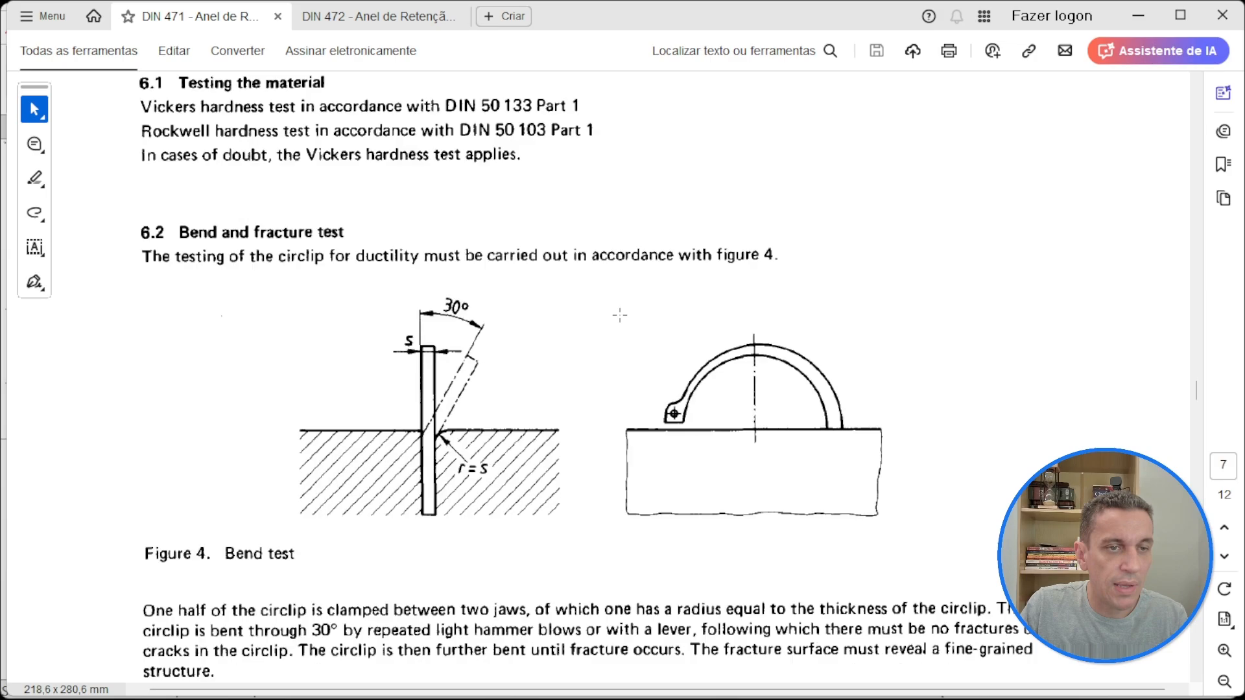
scroll(620, 315, "up", 3)
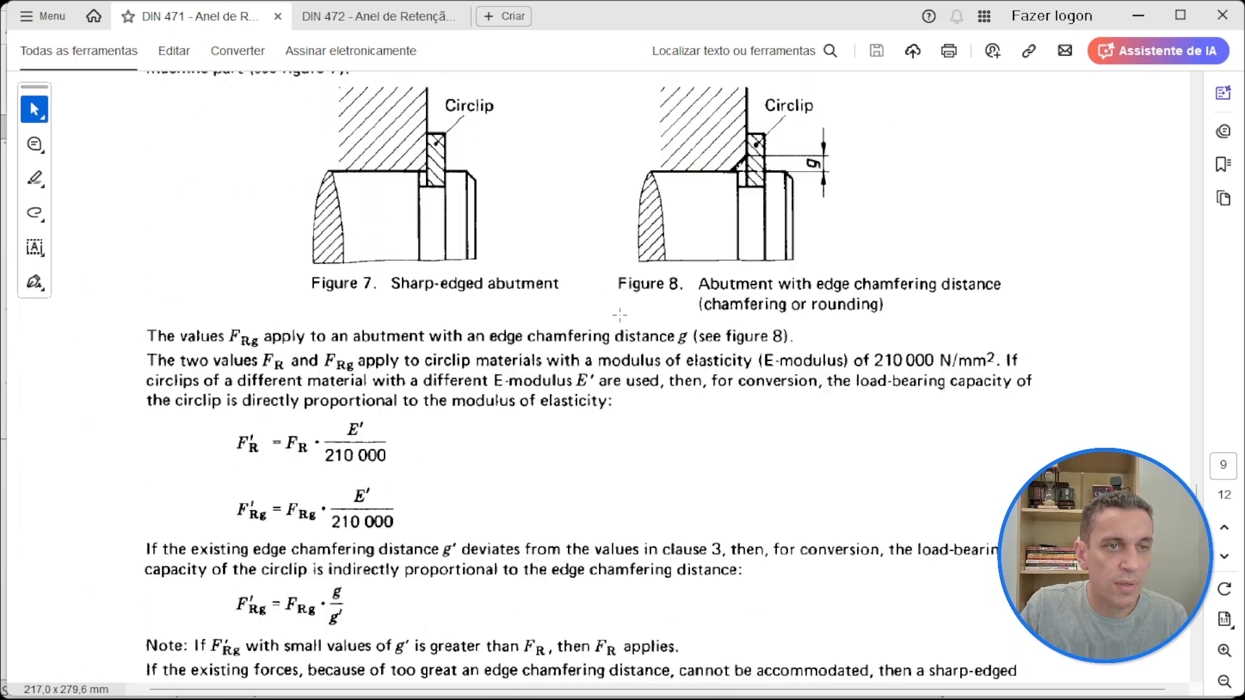
scroll(619, 315, "down", 15)
scroll(620, 315, "down", 5)
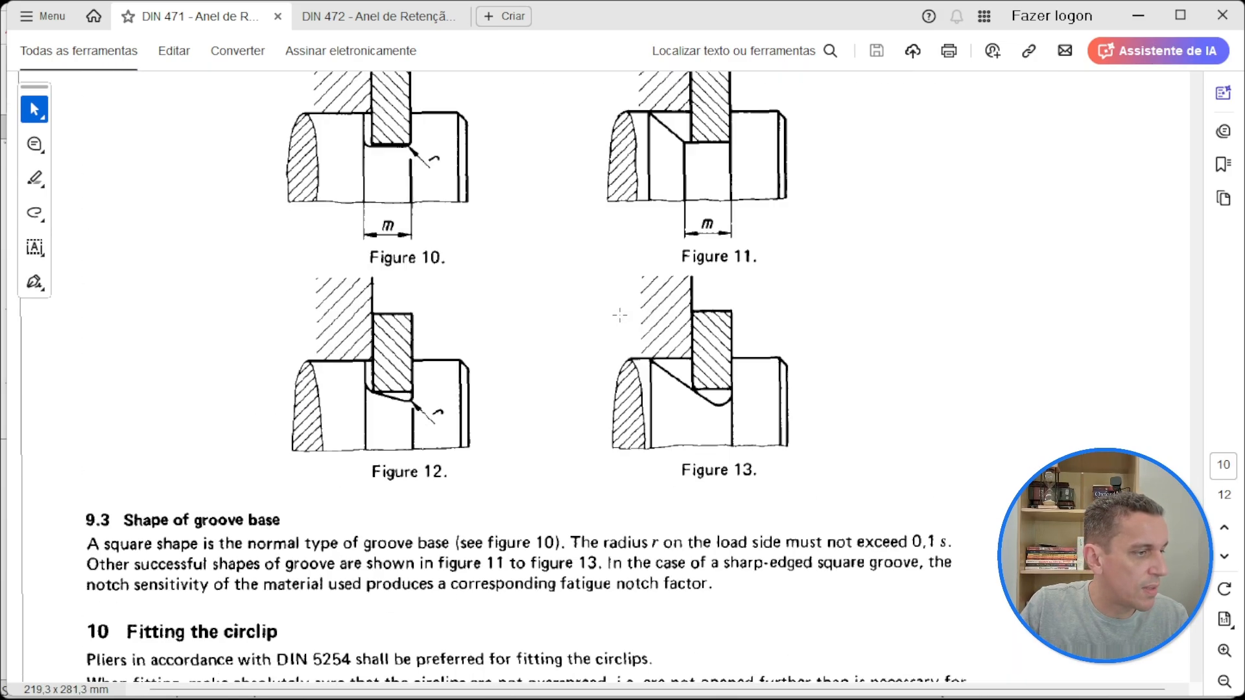
scroll(620, 315, "up", 3)
scroll(619, 315, "down", 7)
scroll(619, 315, "up", 8)
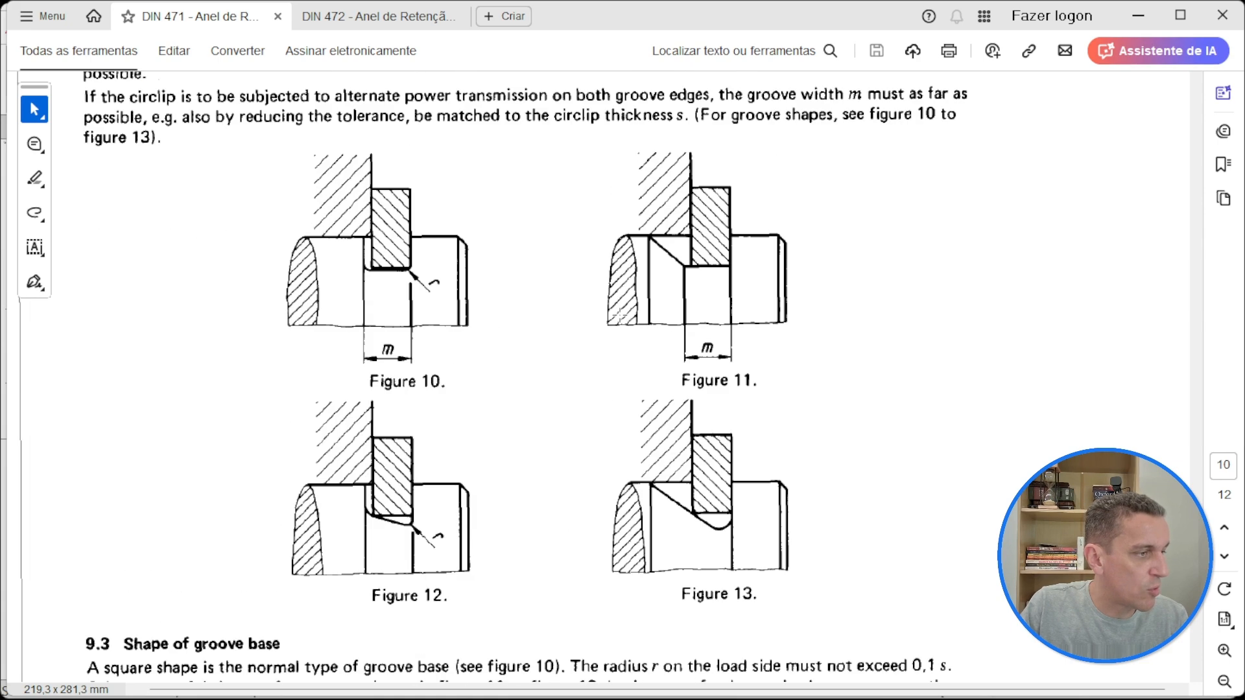
scroll(620, 315, "down", 1)
scroll(694, 300, "up", 3)
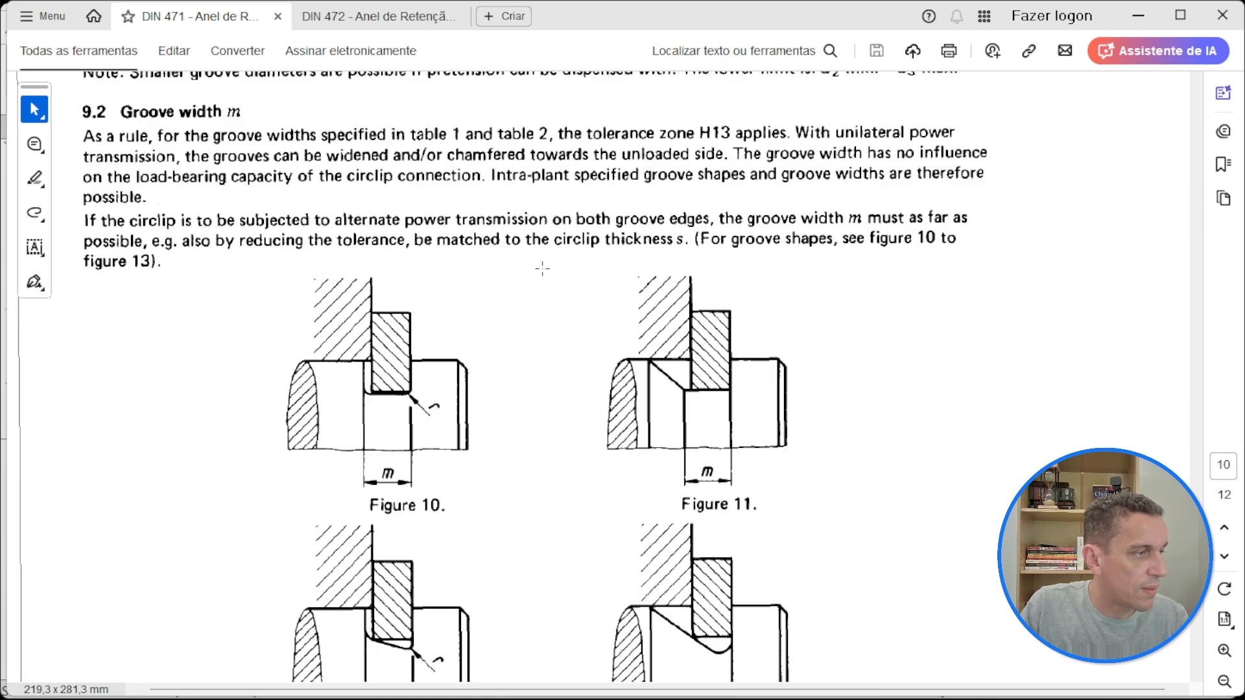
scroll(779, 171, "up", 1)
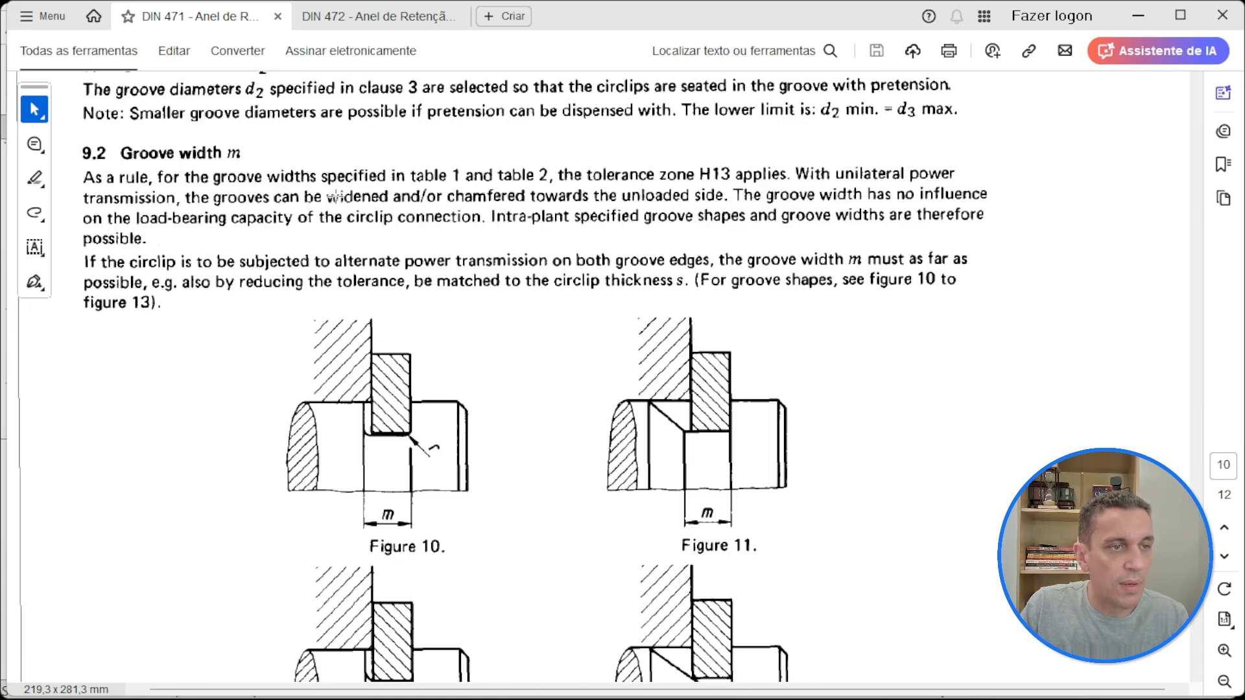
scroll(531, 368, "down", 3)
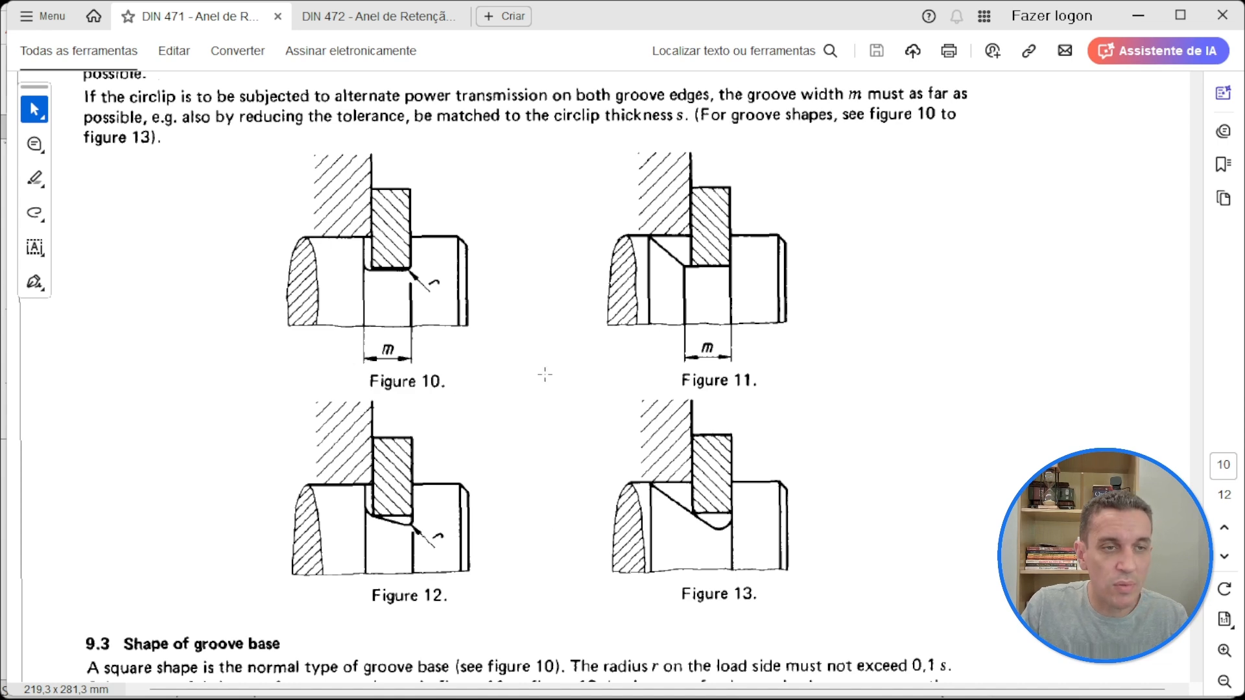
scroll(547, 374, "down", 1)
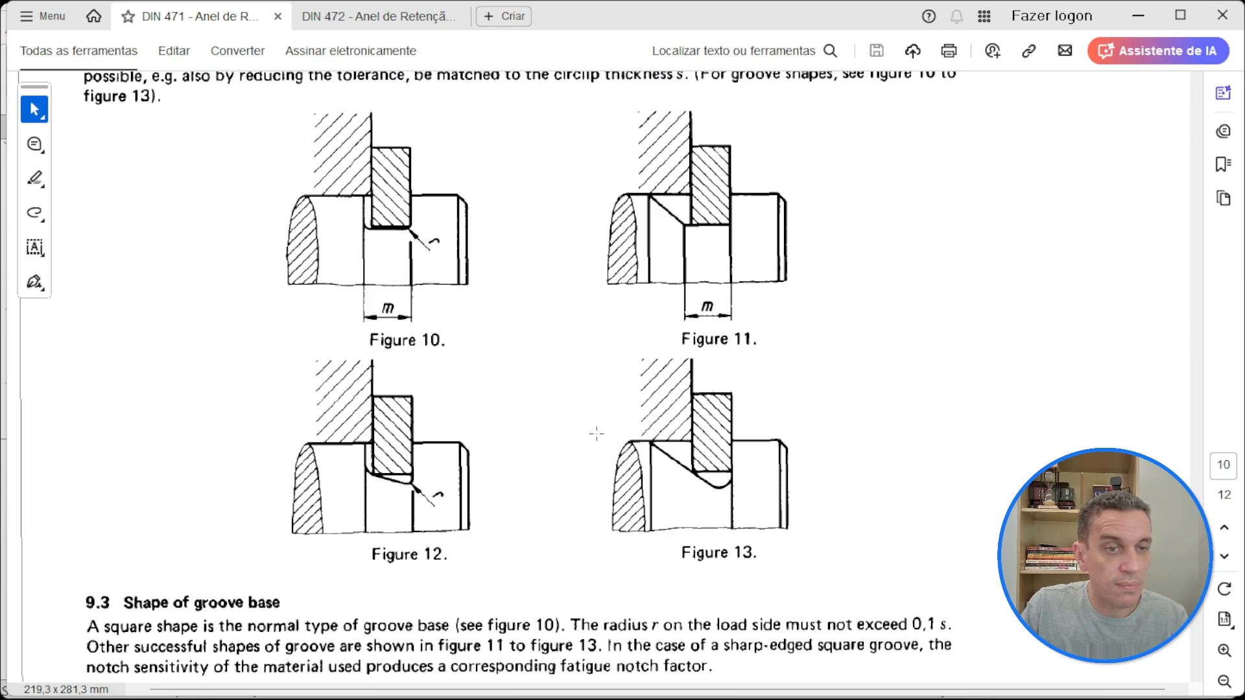
Step: Go back to the highlighted 60 mm row of Table 1 to check the ring thickness s
scroll(597, 433, "up", 20)
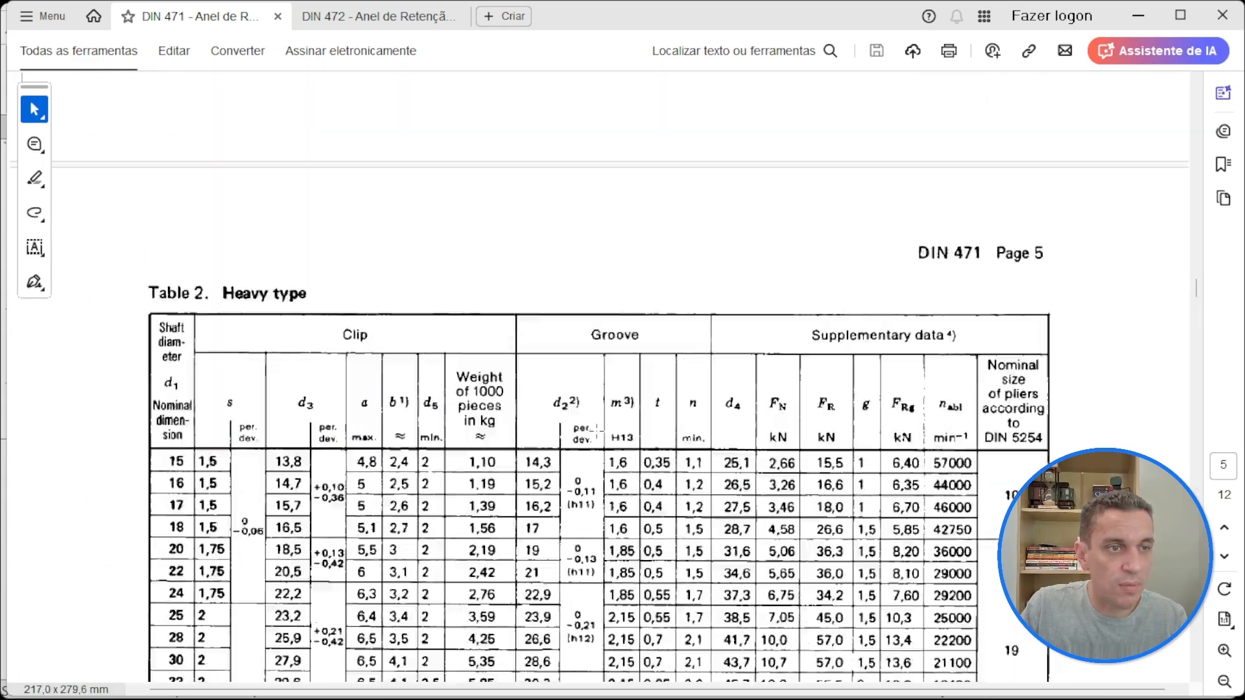
scroll(597, 431, "up", 10)
scroll(597, 431, "down", 1)
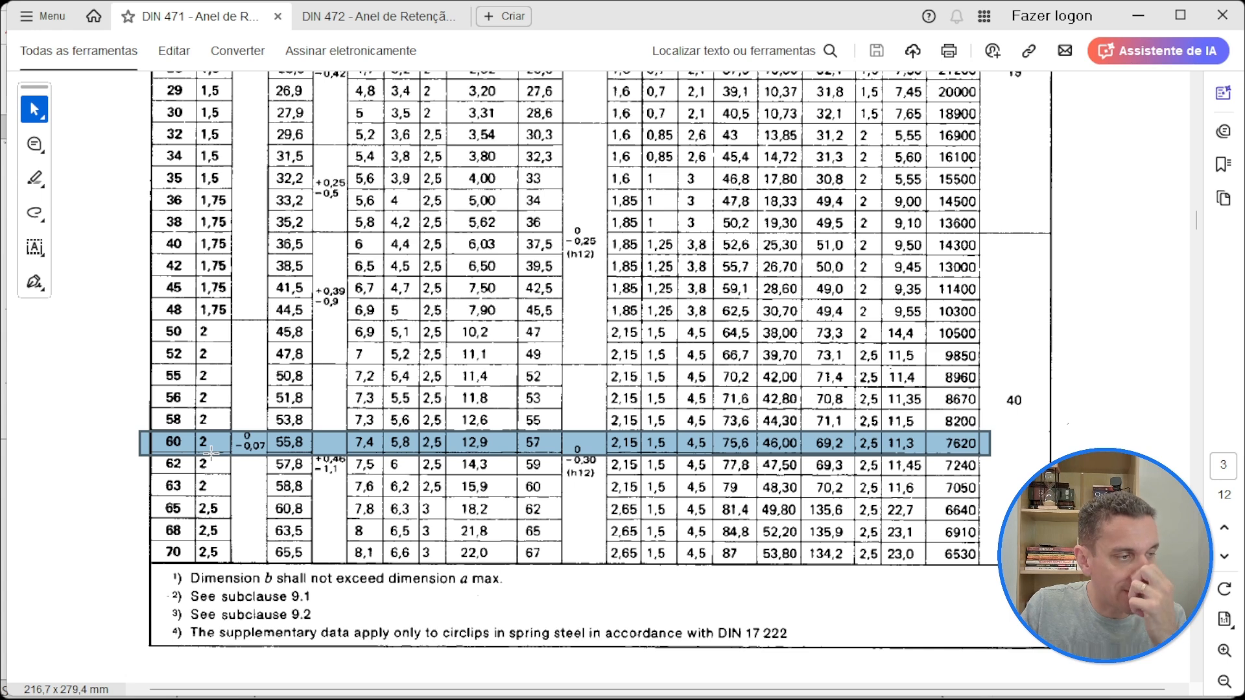
Step: Switch to SOLIDWORKS and cut the groove by revolving the rectangle 360° about the shaft's centerline
left_click(1141, 10)
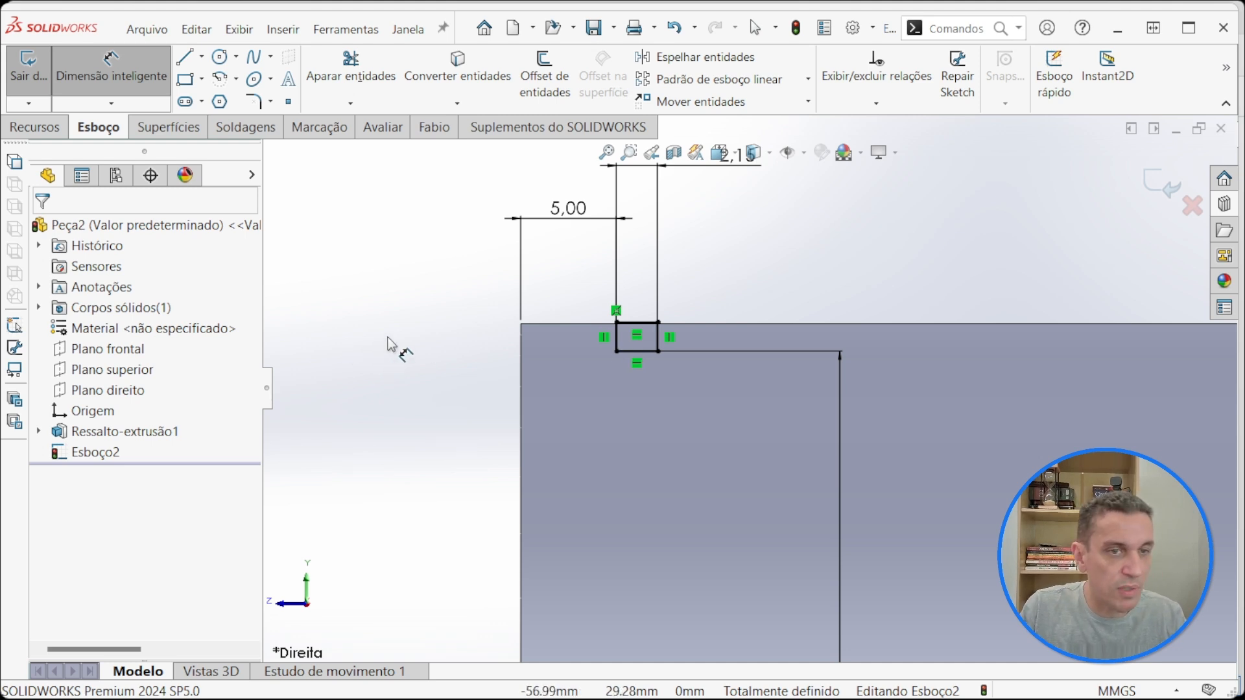
scroll(390, 341, "up", 3)
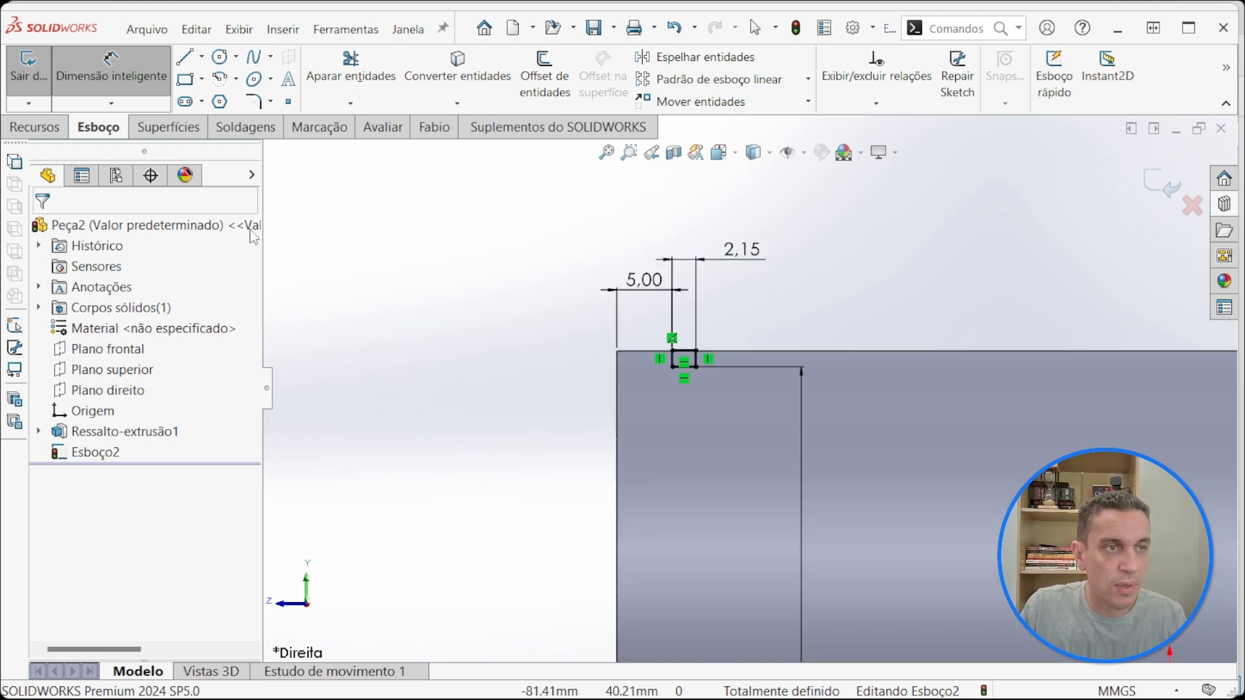
left_click(36, 128)
left_click(540, 75)
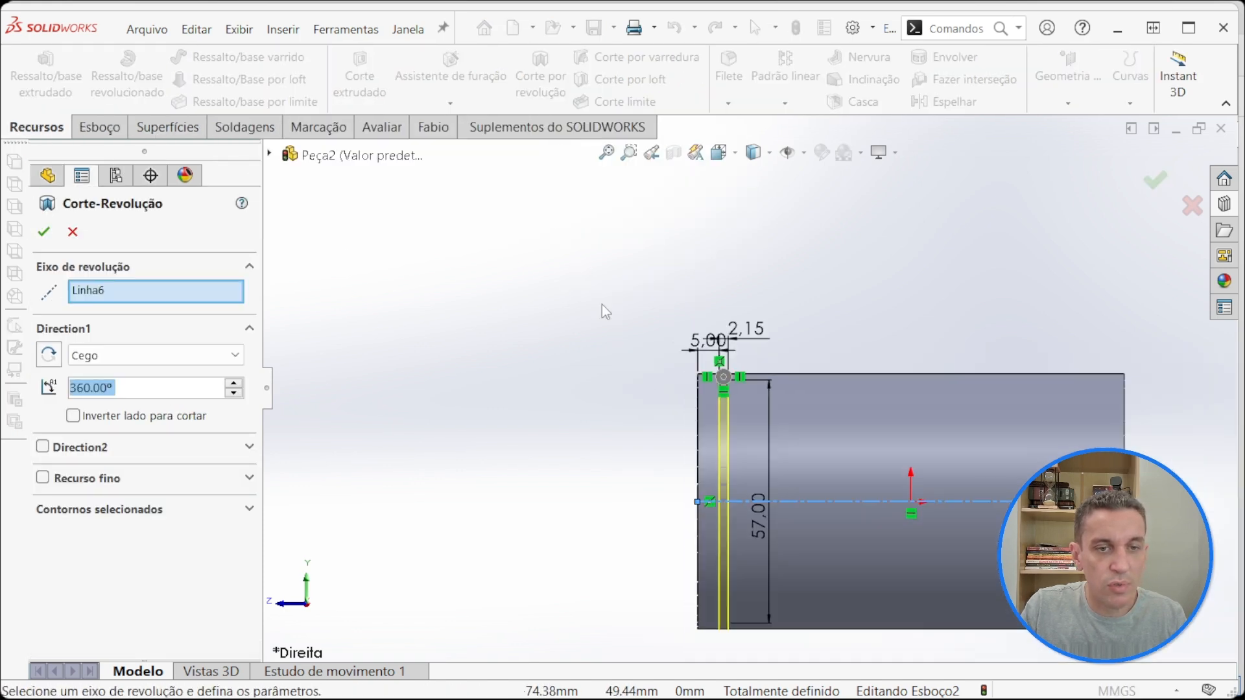
left_click(44, 232)
Step: Fillet the two circular edges at the base of the groove with a 0.2 mm radius
scroll(730, 391, "down", 2)
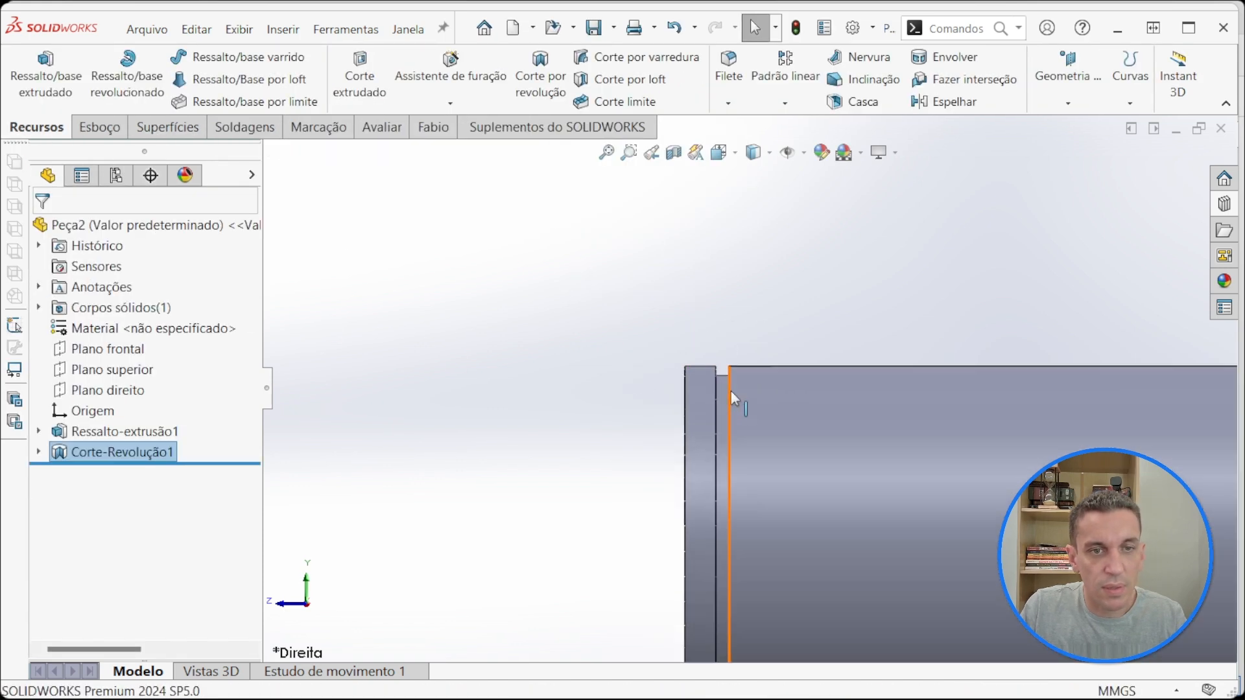
middle_click_drag(730, 391, 575, 239)
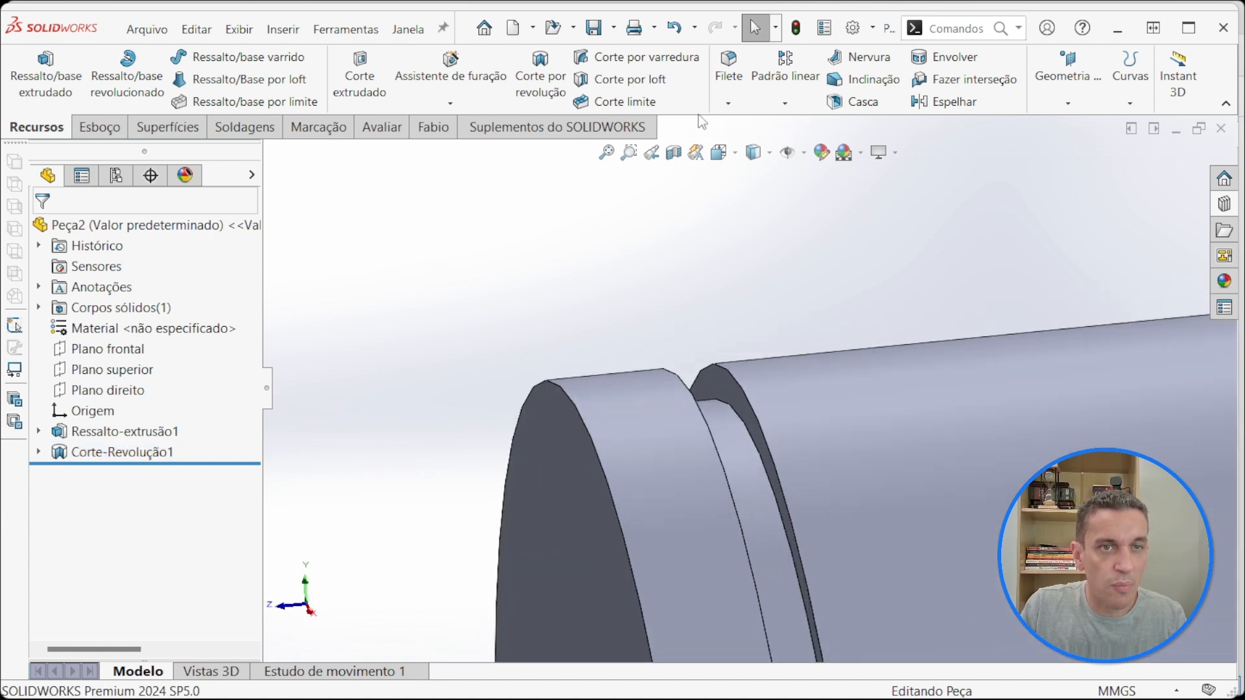
left_click(728, 76)
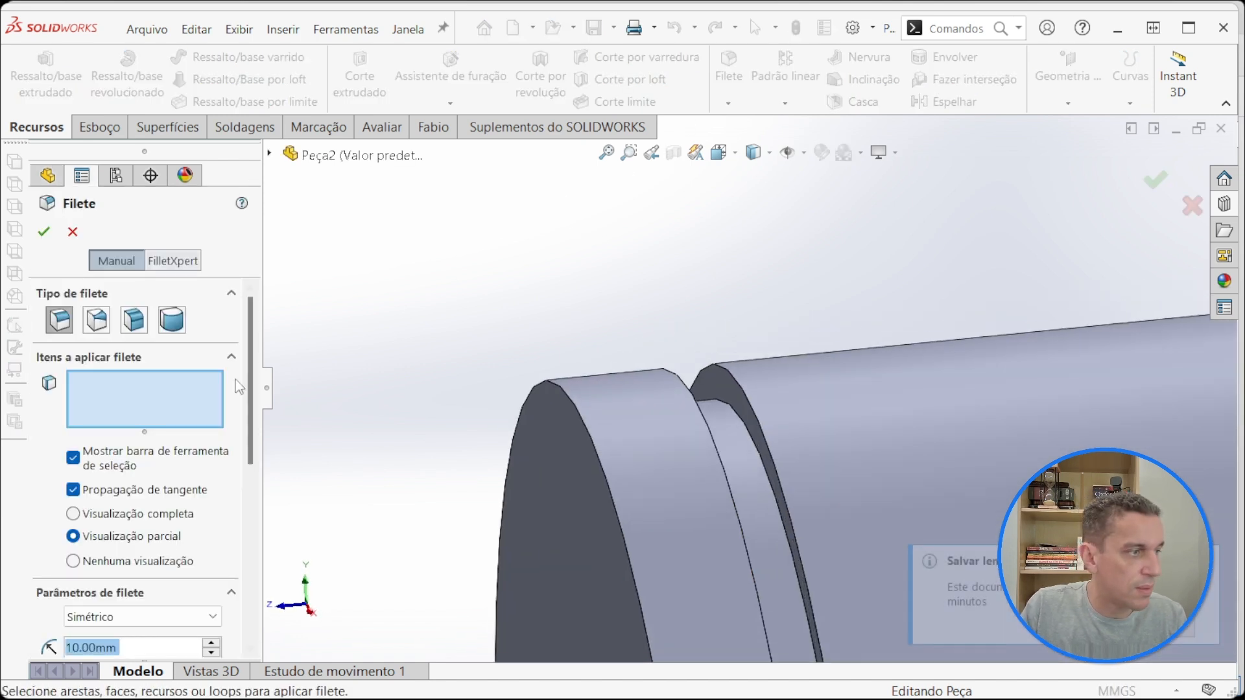
left_click(143, 647)
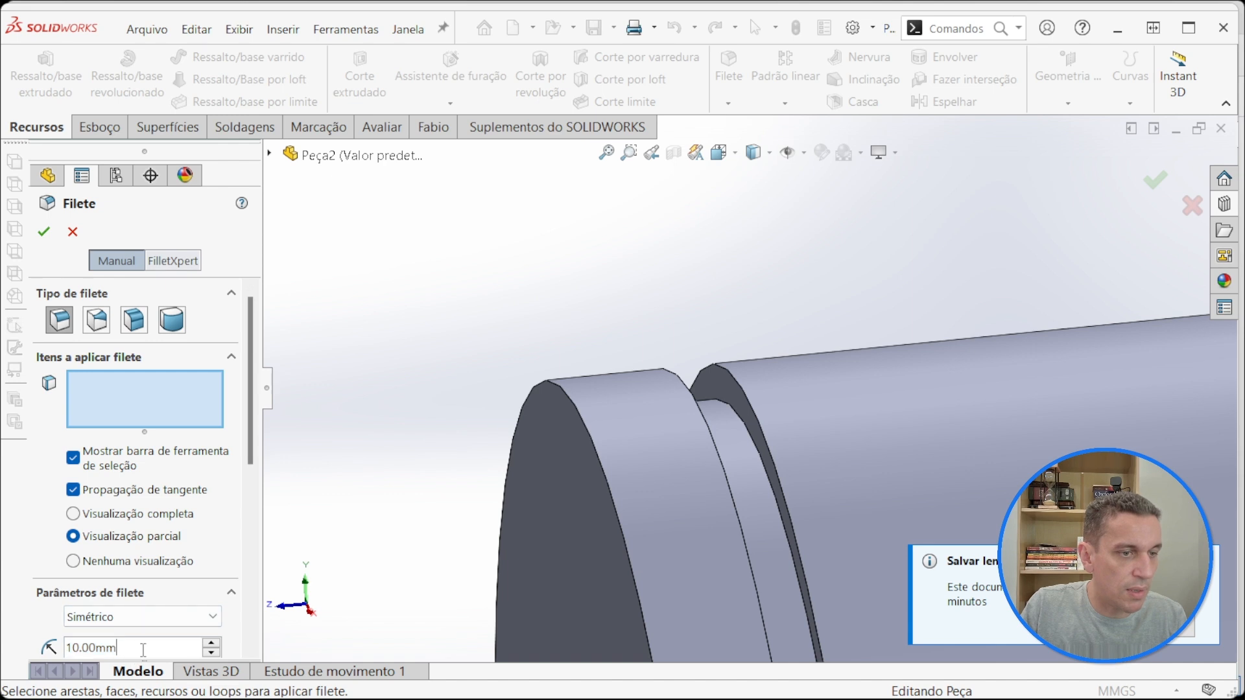
key("ctrl+a")
type("0,2")
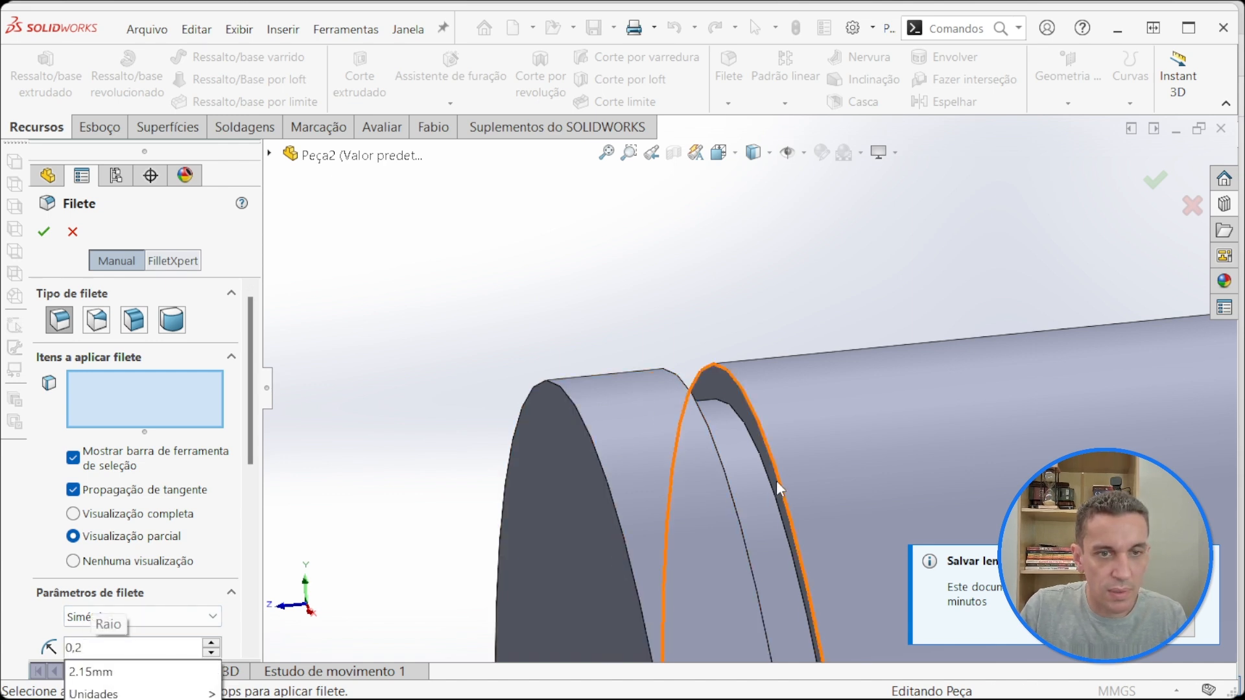
left_click(753, 438)
scroll(726, 460, "down", 3)
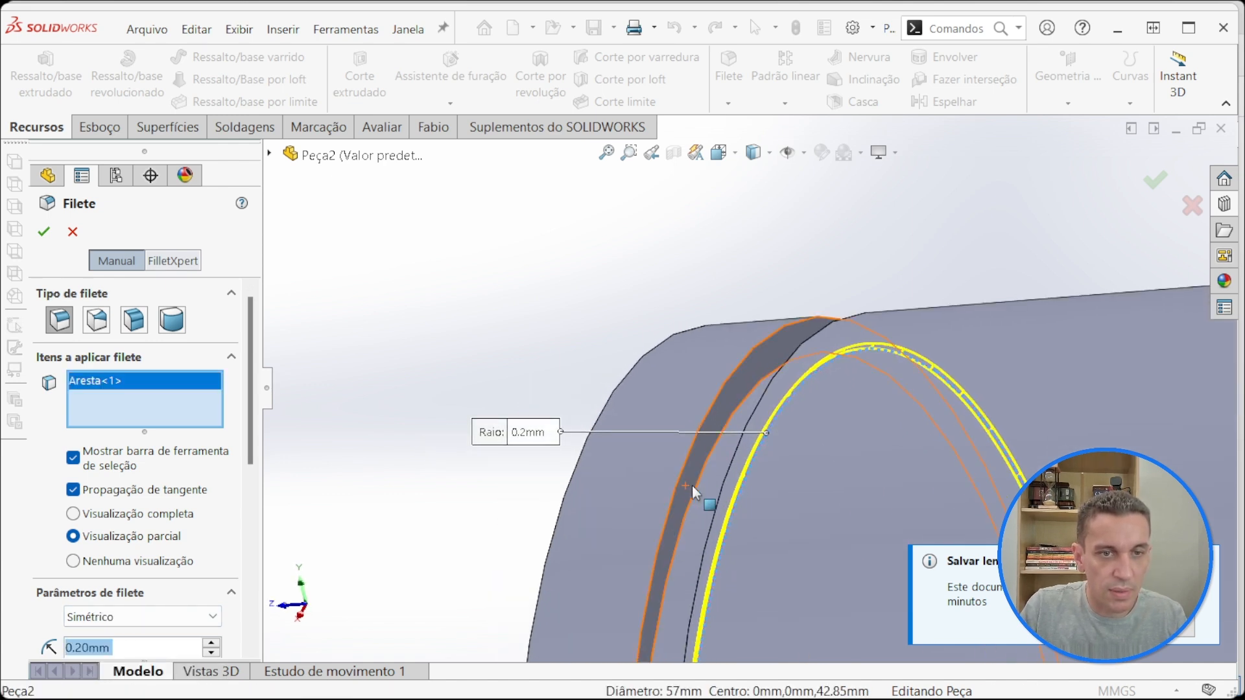
left_click(695, 484)
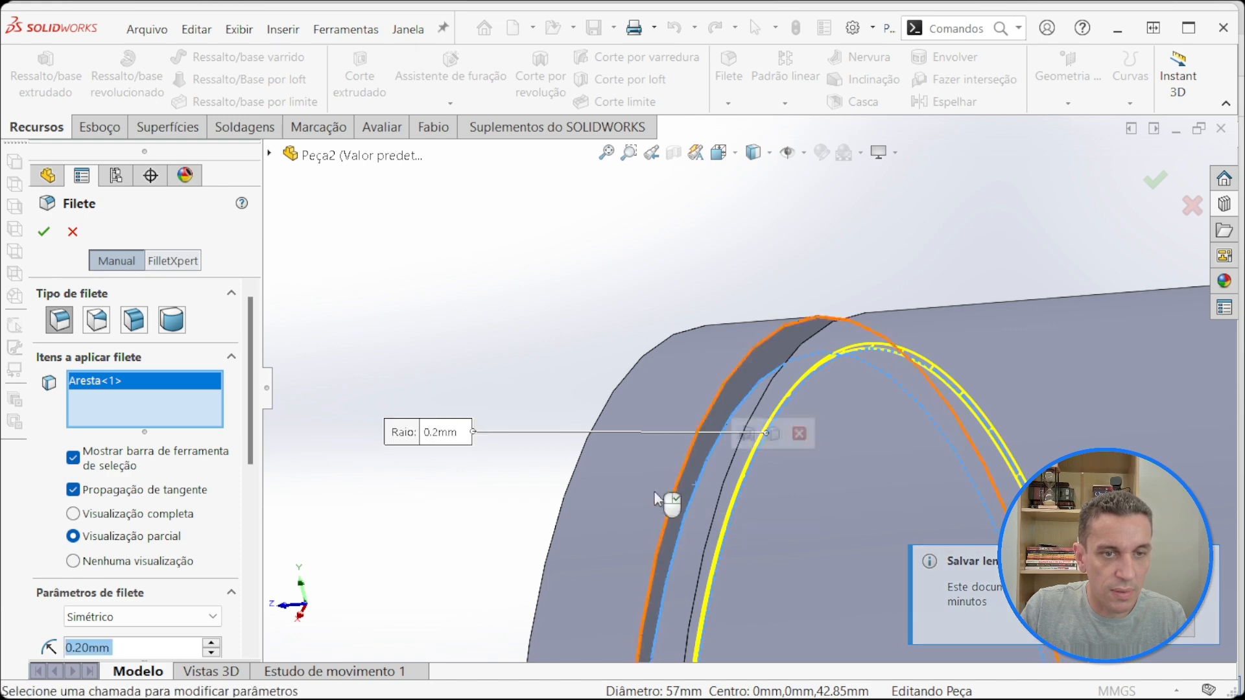
left_click(44, 232)
scroll(508, 216, "up", 3)
middle_click_drag(642, 454, 702, 467)
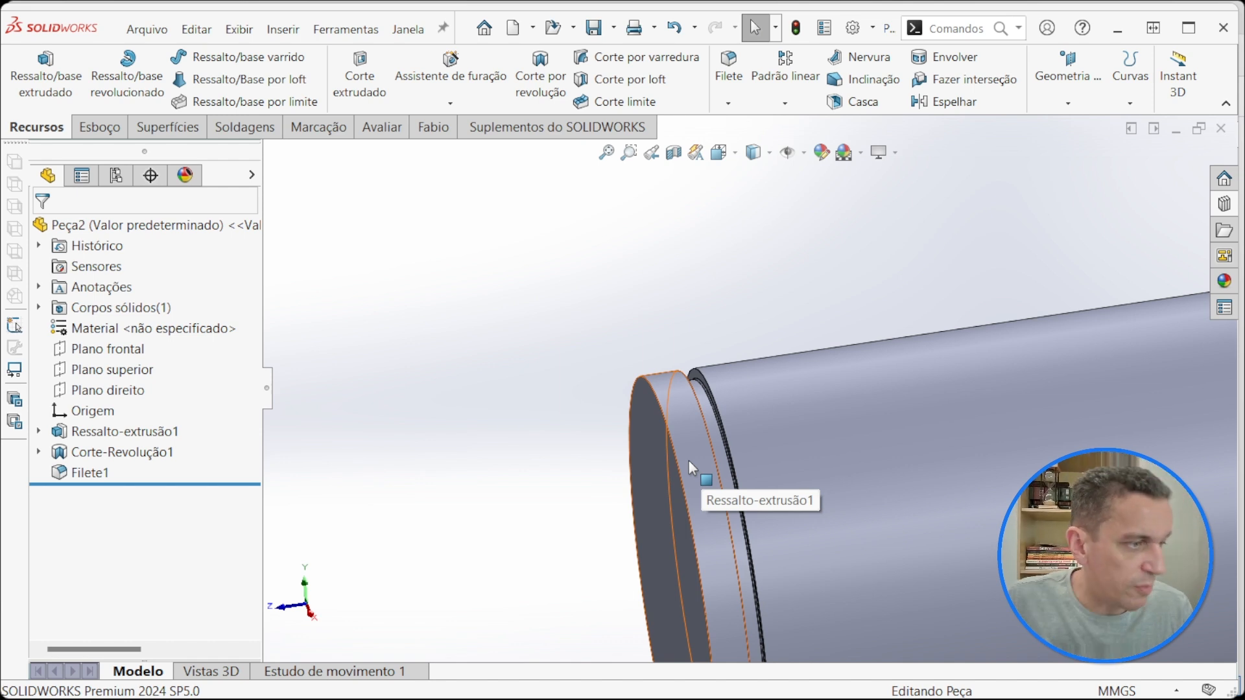
scroll(786, 436, "up", 5)
scroll(887, 426, "down", 3)
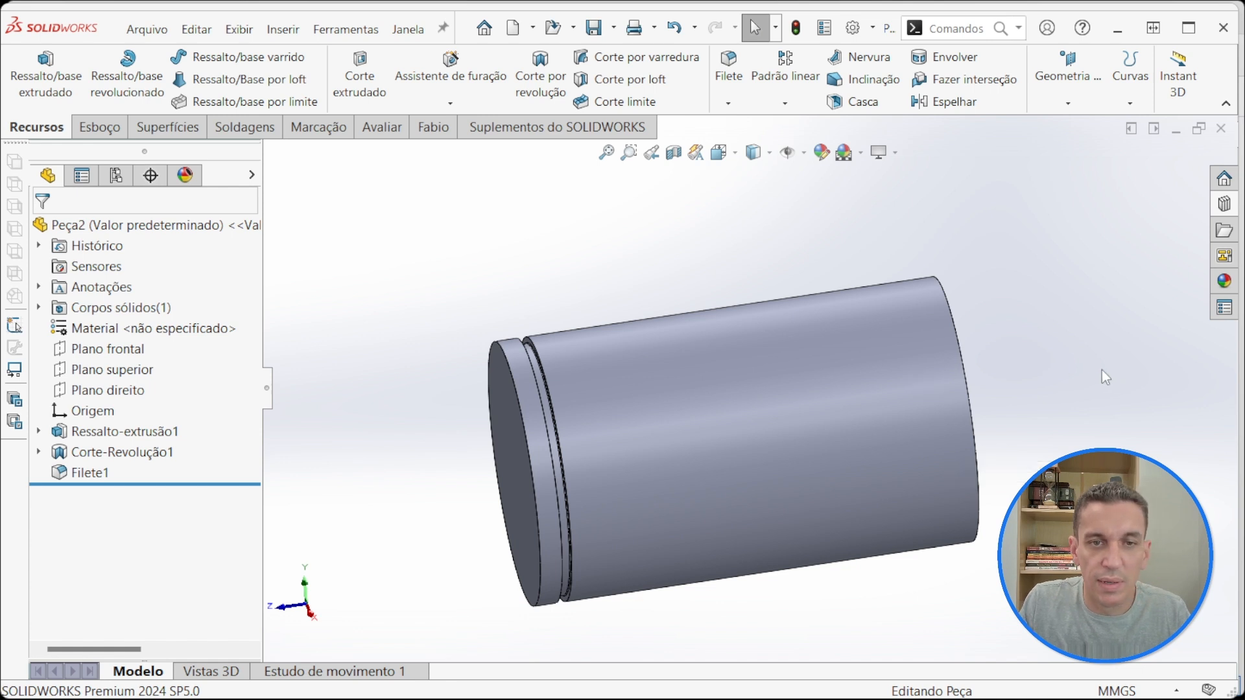
scroll(1102, 370, "up", 3)
scroll(1063, 454, "down", 2)
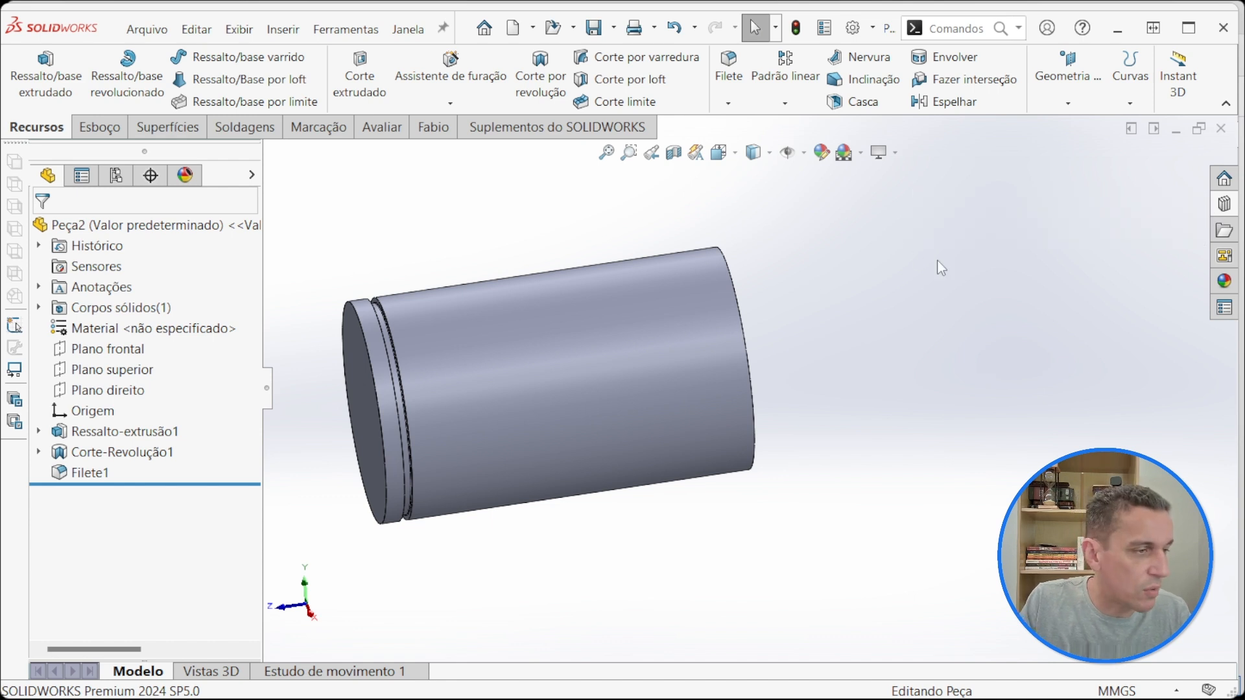
Step: Open the din 471 folder of the metric retaining ring grooves among the Design Library features
left_click(1224, 204)
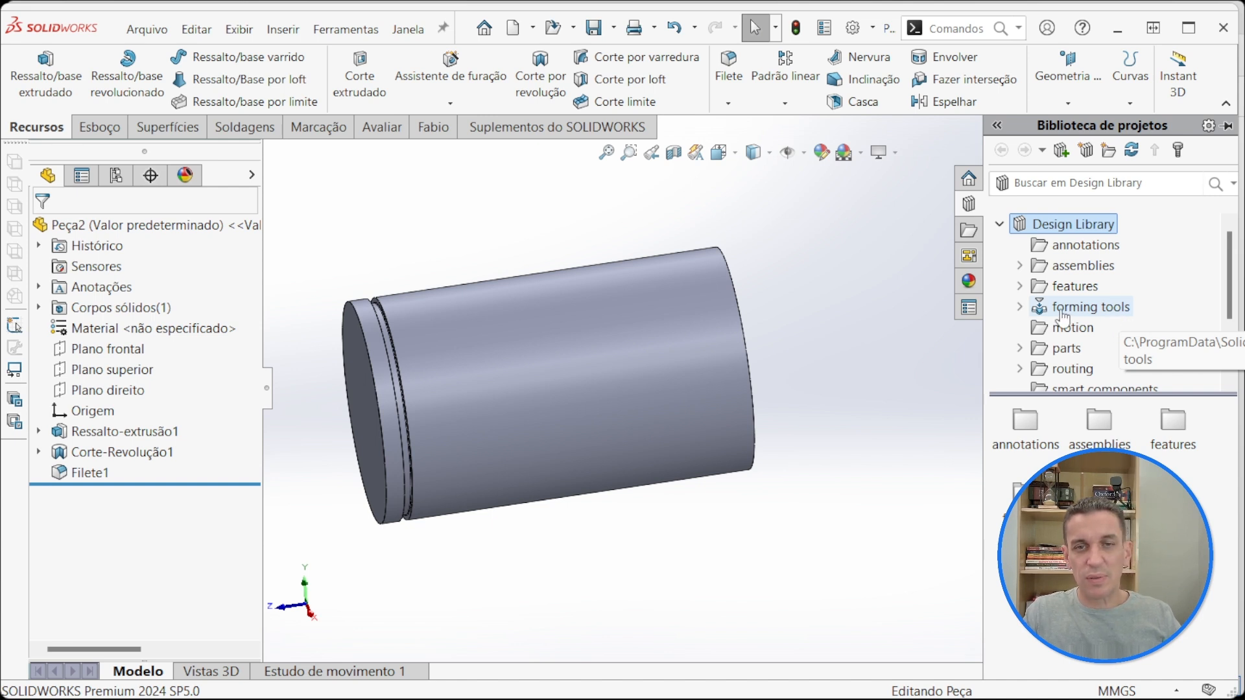
left_click(1020, 286)
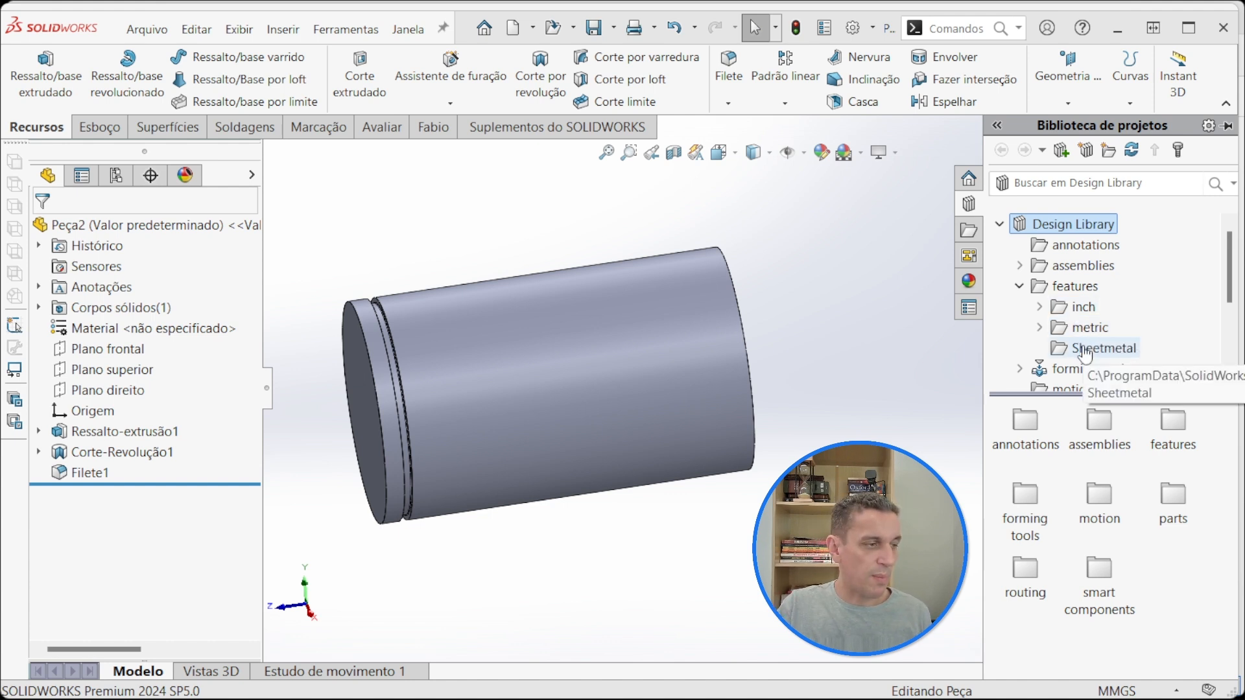
left_click(1039, 327)
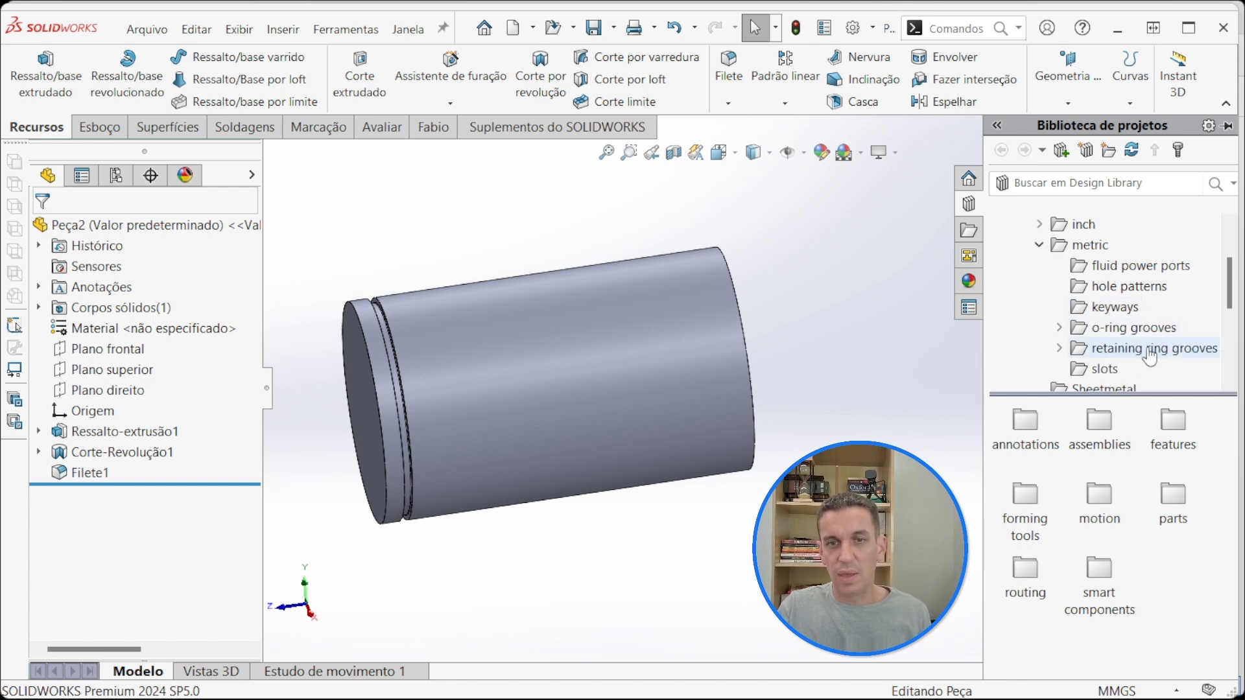
left_click(1108, 349)
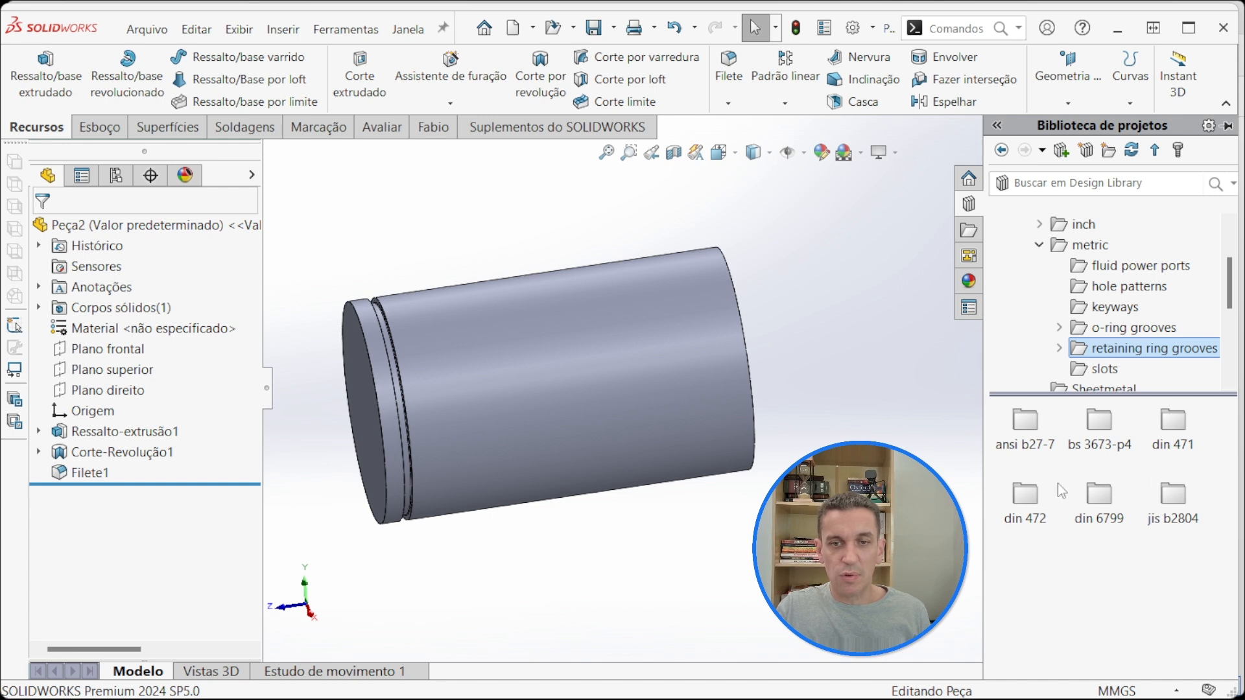
double_click(1174, 424)
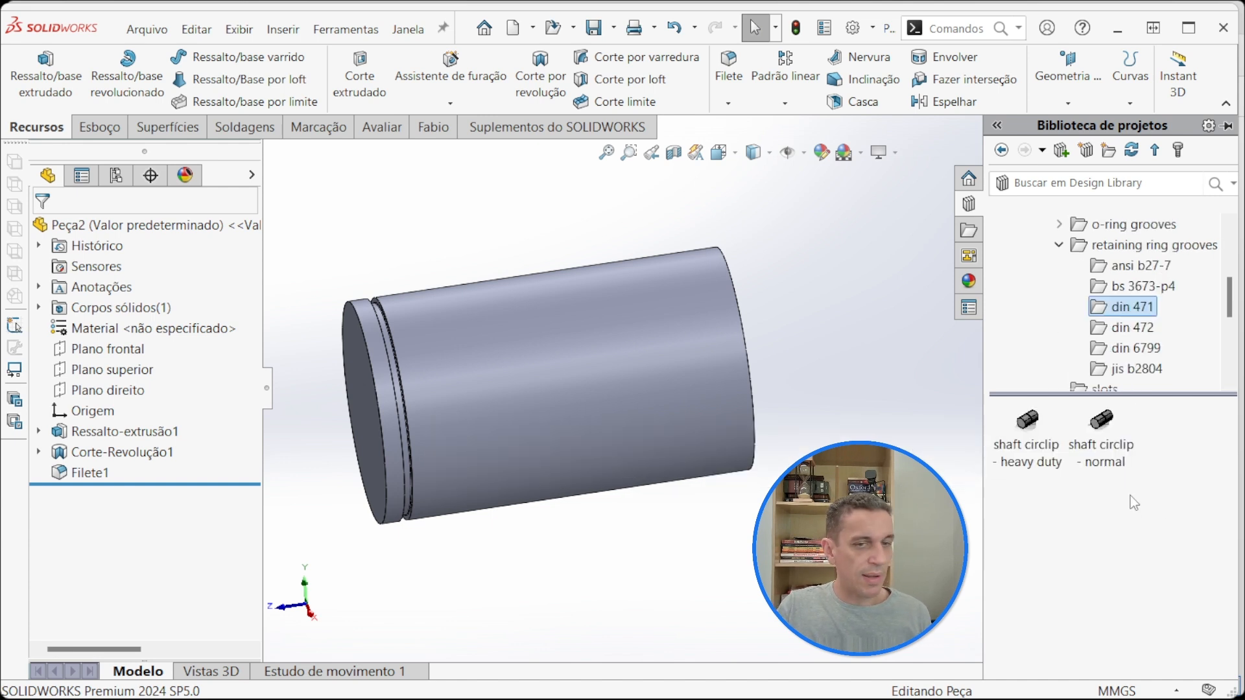
Step: Insert the "shaft circlip - normal" library feature on the shaft's cylindrical face and choose the Ø60 x 2 configuration
mouse_move(1115, 453)
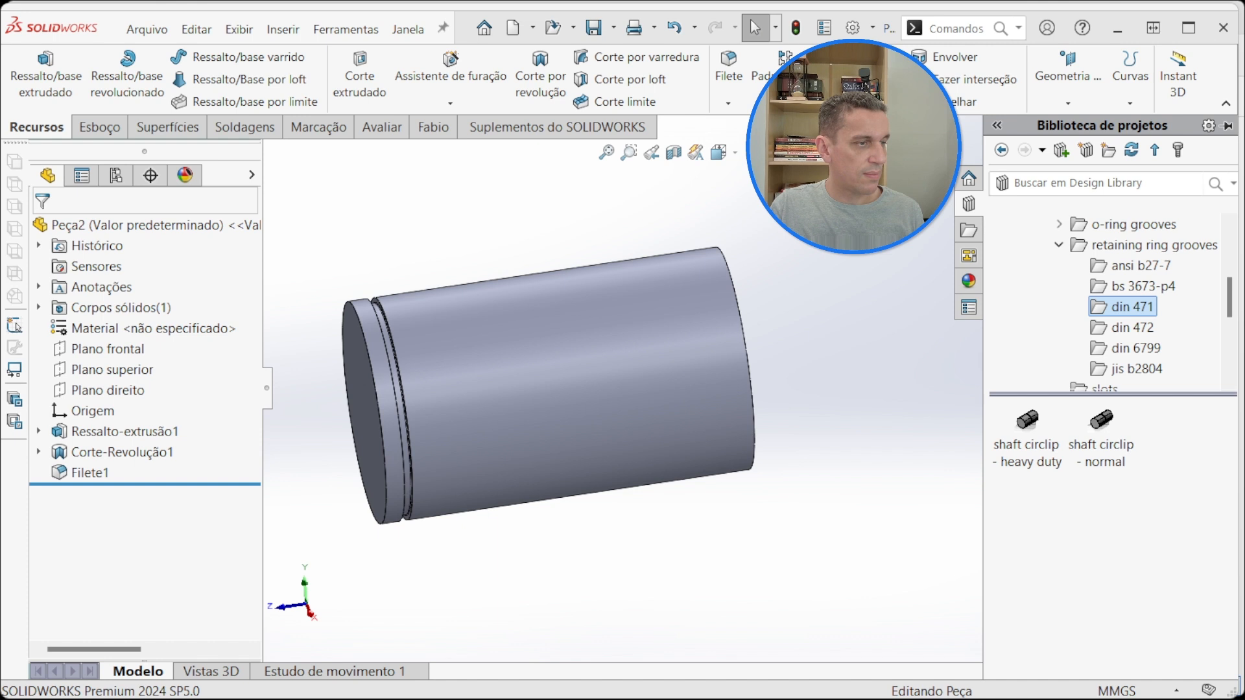
left_click(1113, 447)
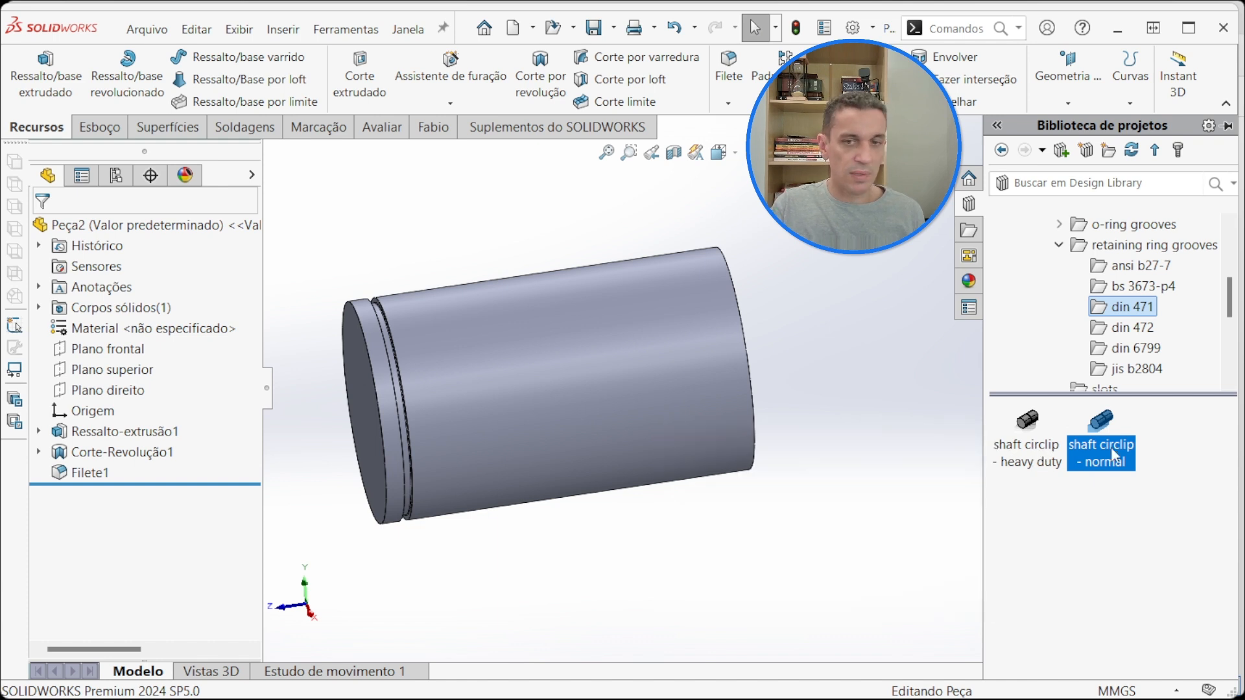
mouse_move(1107, 448)
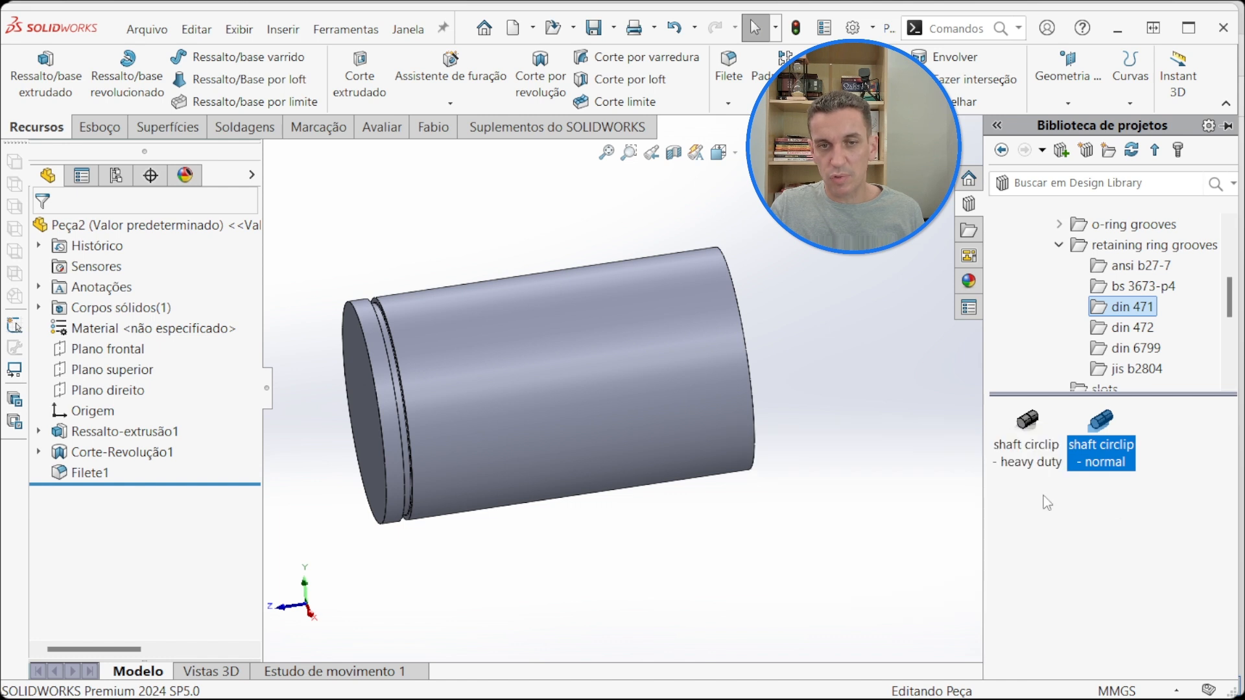
left_click(1043, 495)
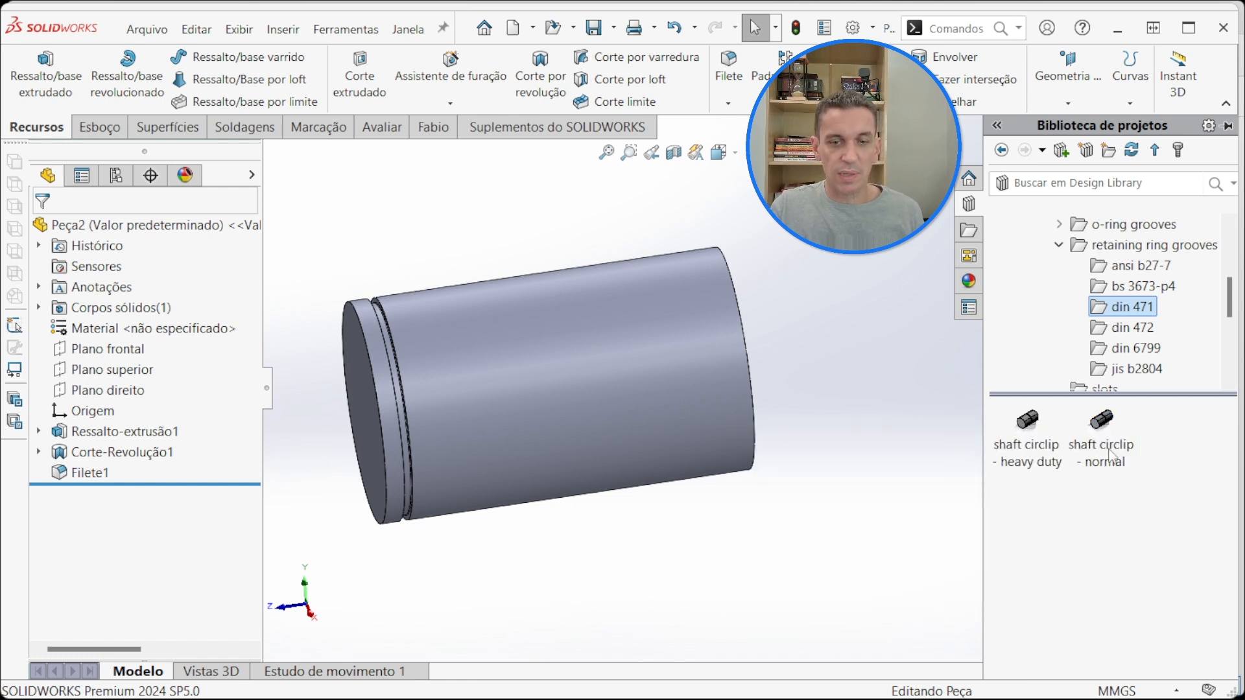
mouse_move(1107, 452)
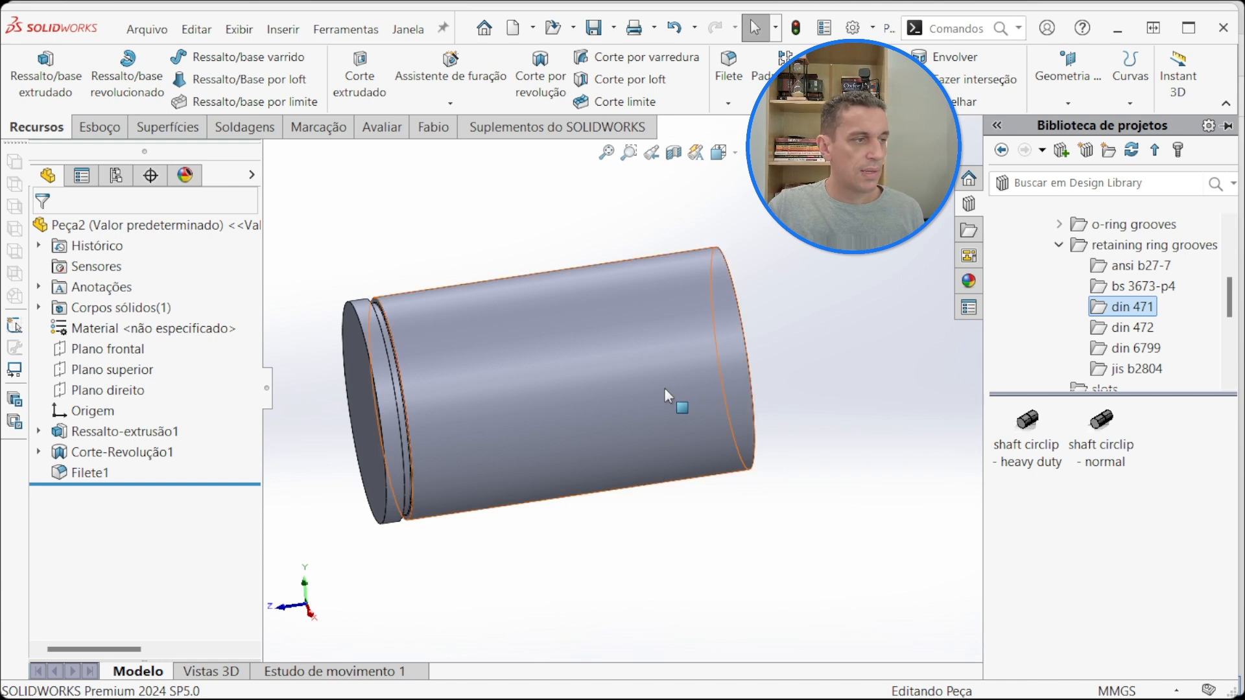
left_click_drag(1107, 435, 691, 404)
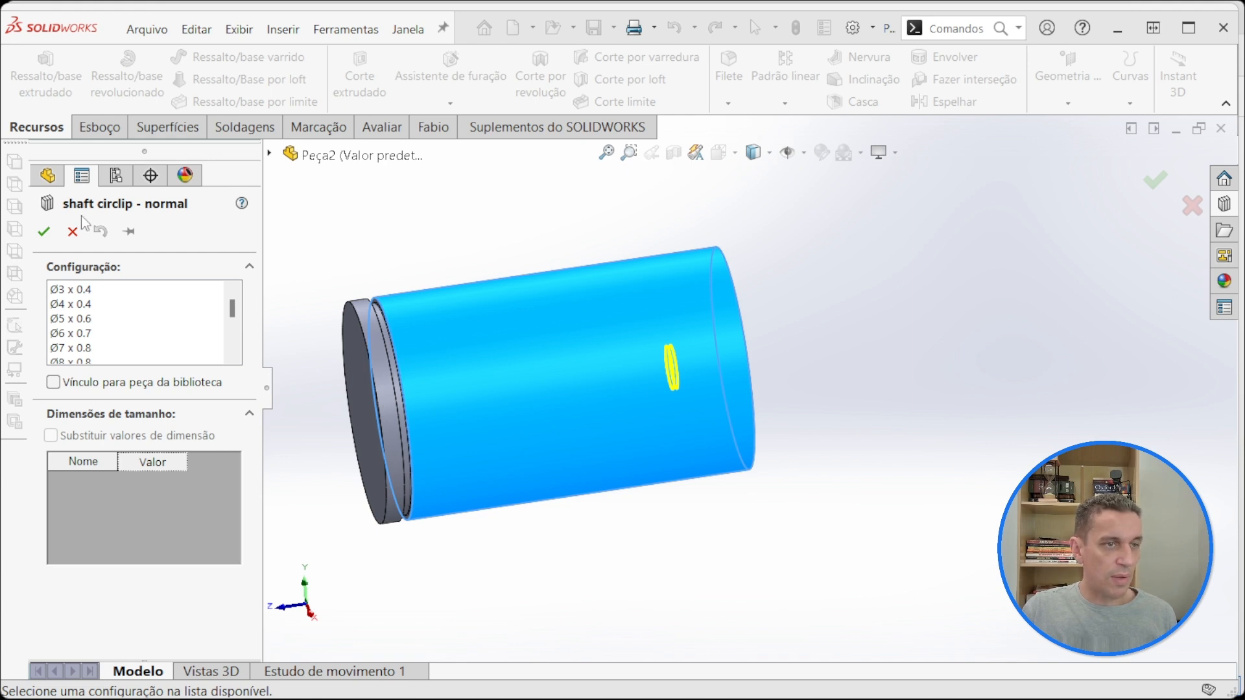
scroll(96, 321, "down", 3)
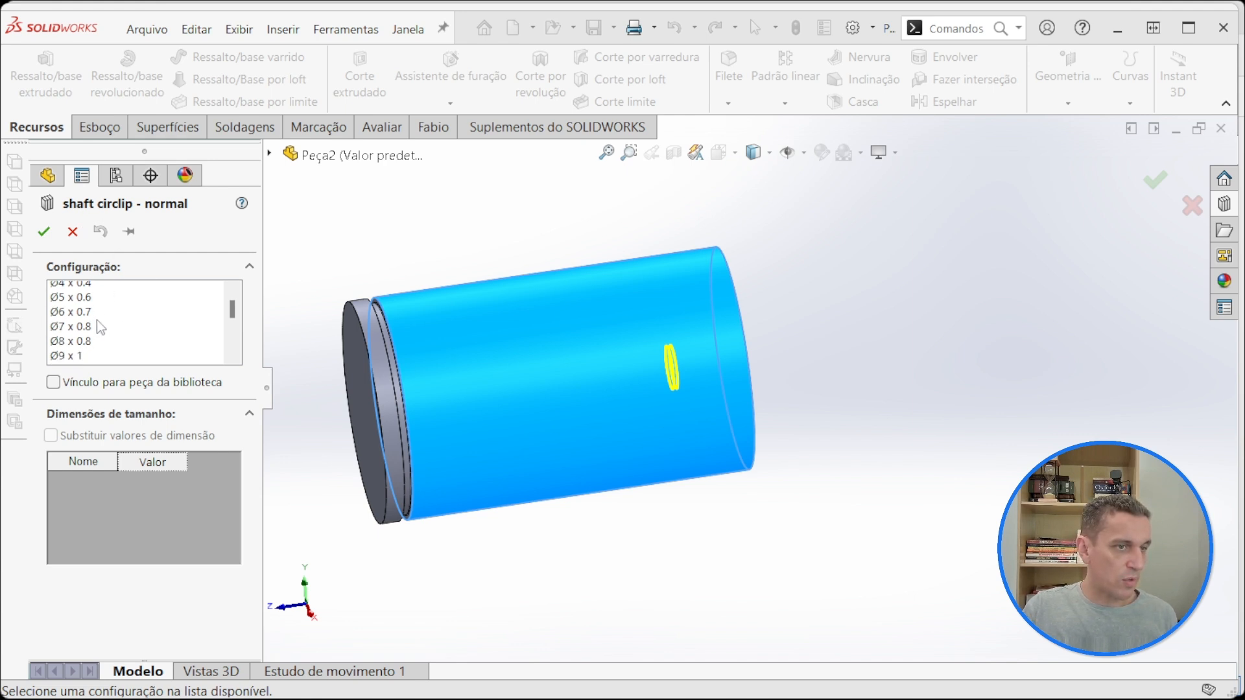
scroll(103, 329, "down", 6)
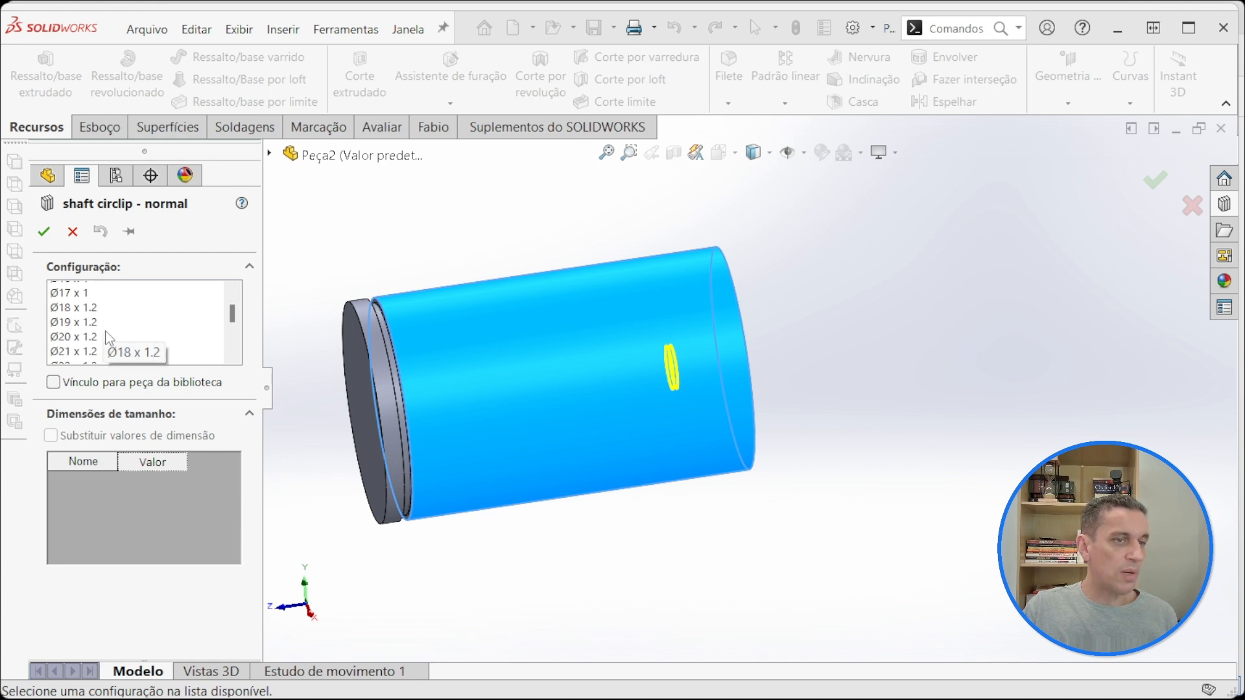
scroll(109, 338, "down", 3)
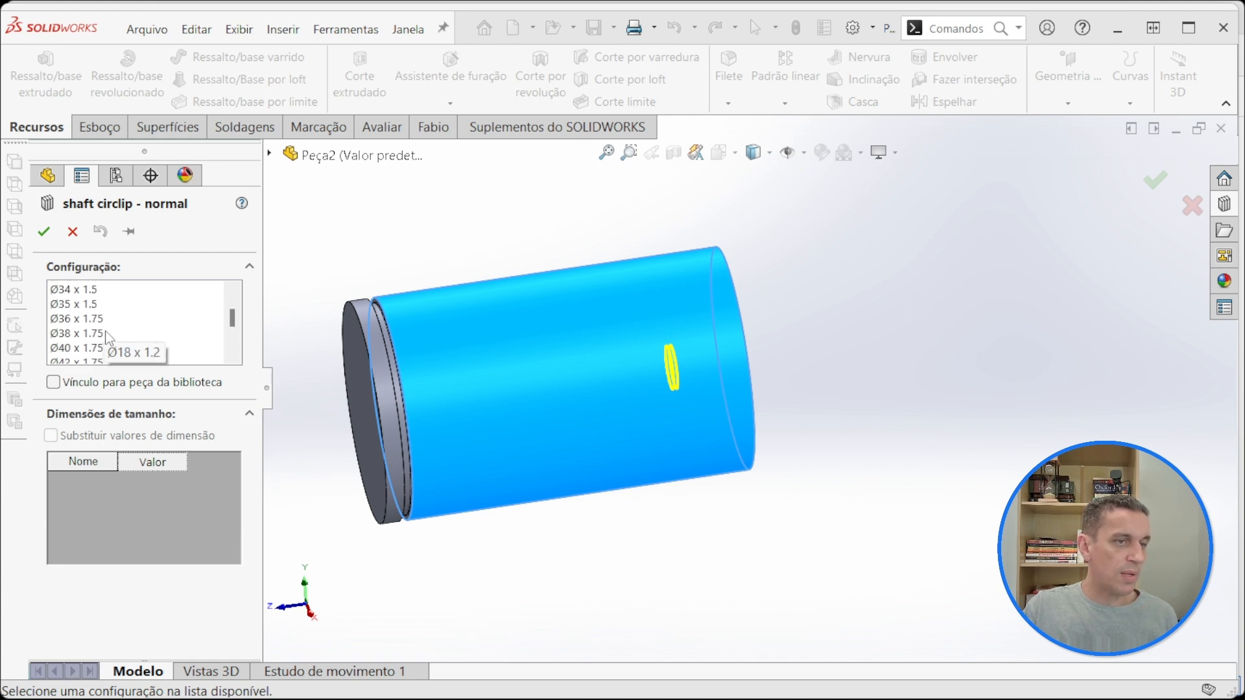
scroll(104, 341, "down", 3)
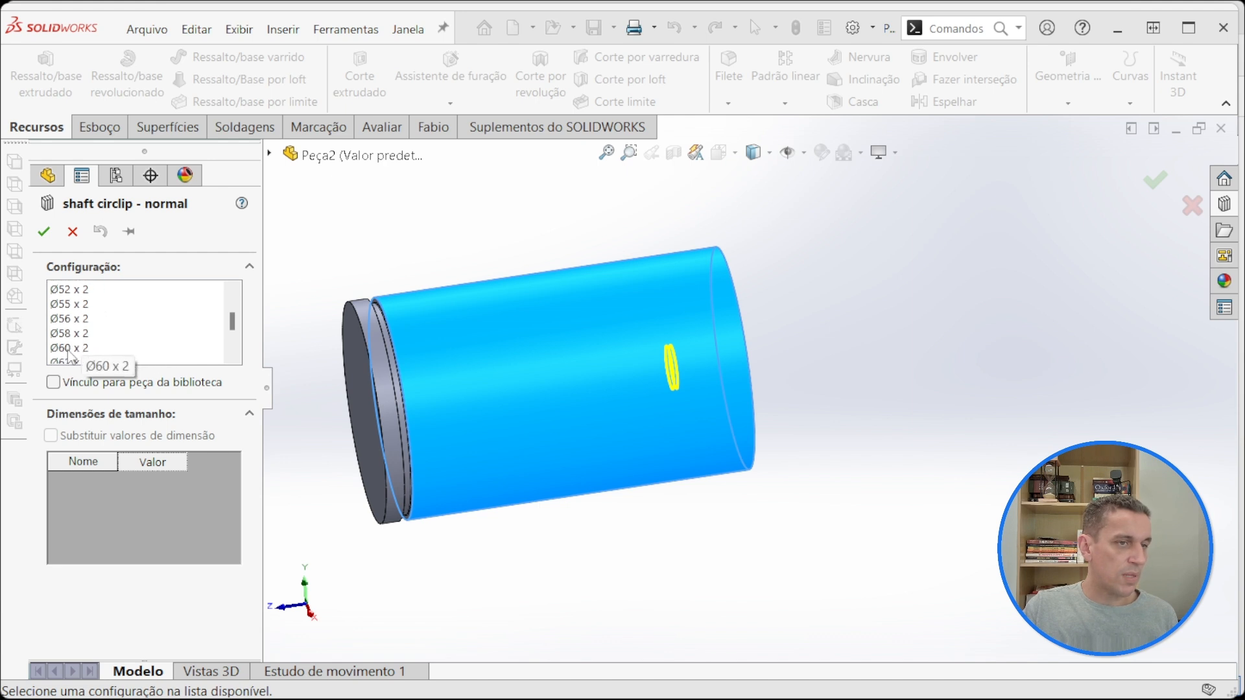
left_click(88, 348)
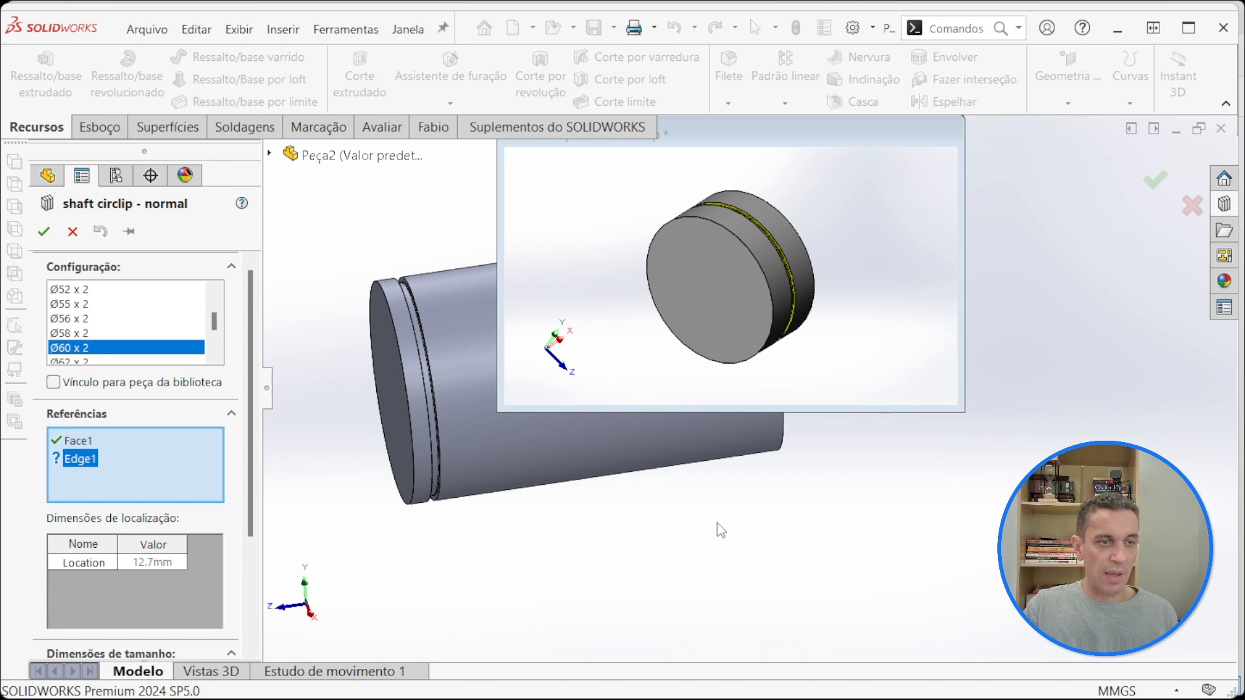
Step: Check the Face1 and Edge1 references in the feature preview and assign the shaft's ungrooved end edge as Edge1
left_click(76, 443)
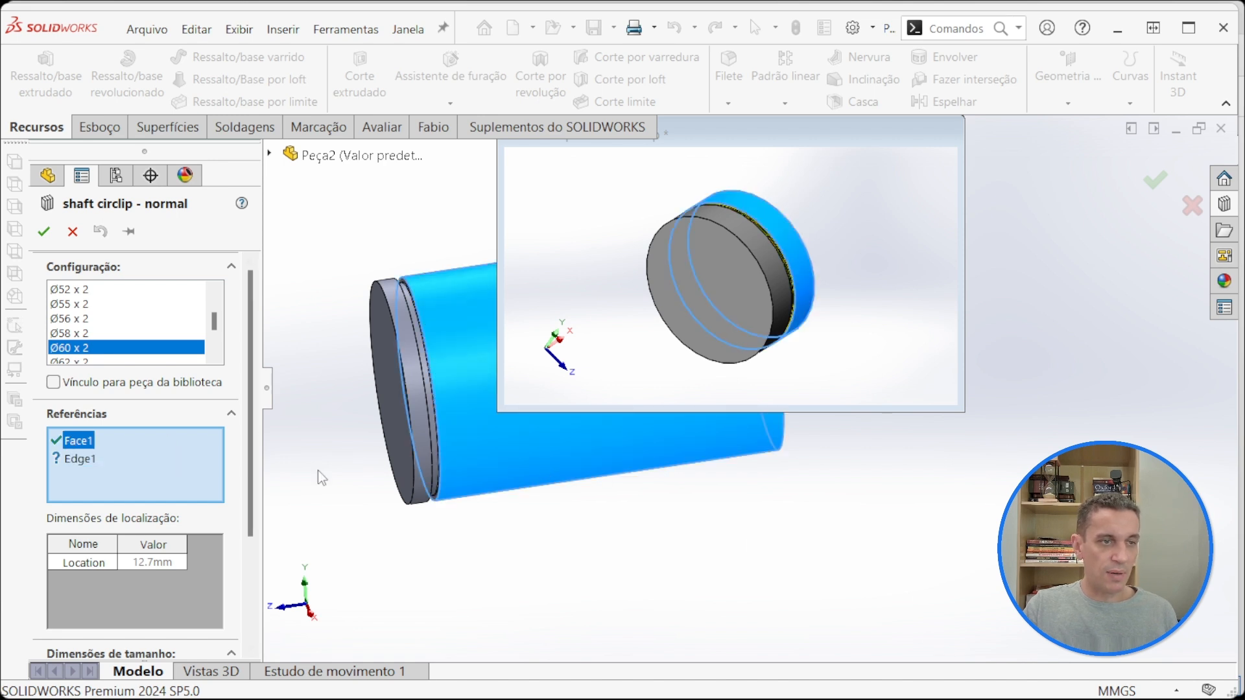
left_click_drag(759, 134, 971, 160)
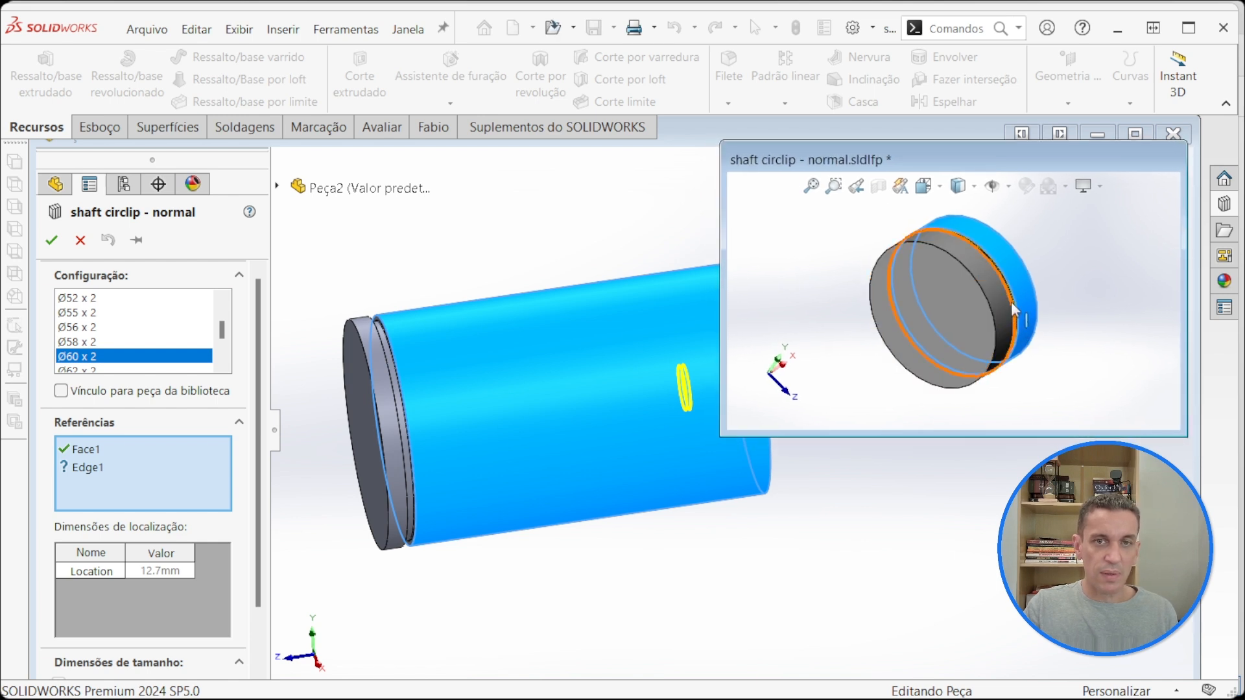
scroll(1019, 270, "down", 3)
scroll(1019, 270, "up", 4)
mouse_move(976, 304)
middle_mouse_down()
mouse_move(936, 319)
mouse_move(969, 301)
middle_mouse_up()
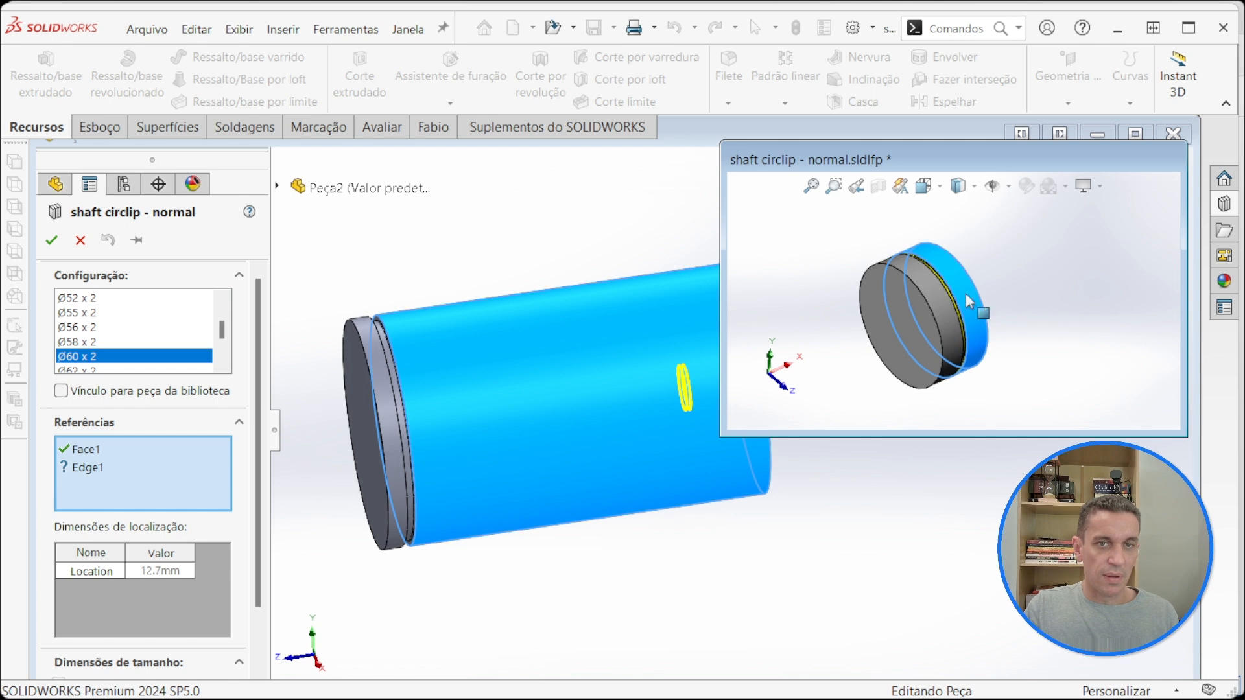
scroll(969, 302, "down", 2)
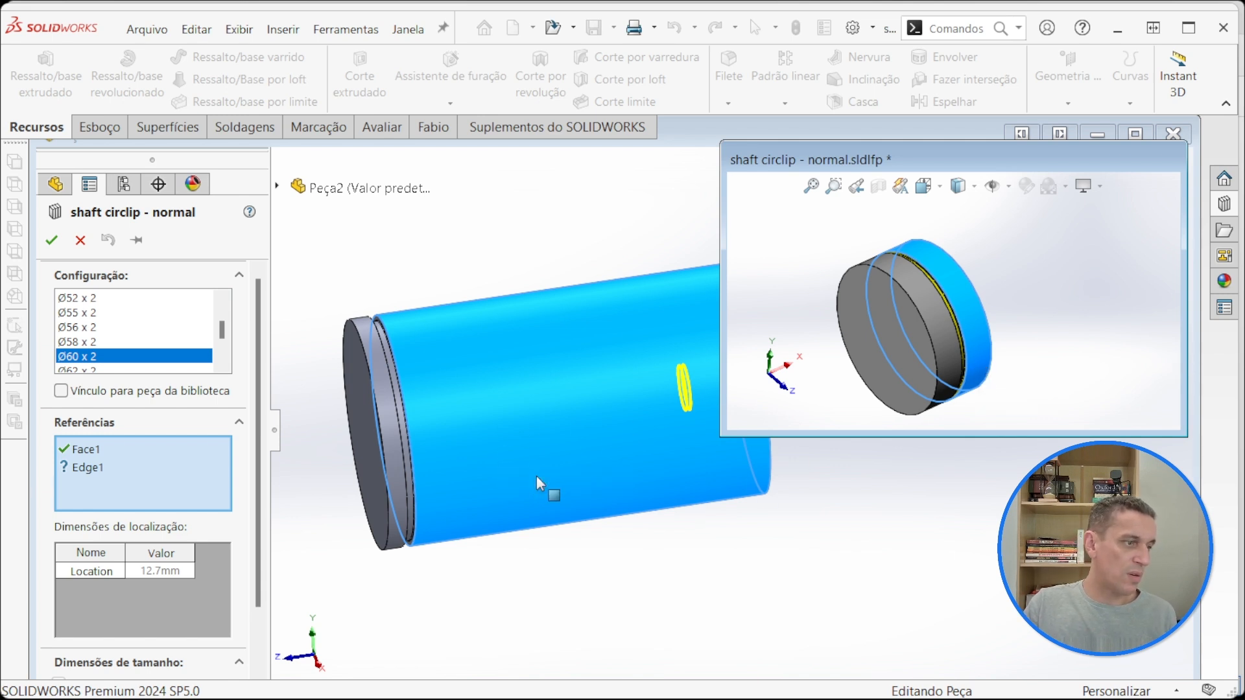
left_click(73, 470)
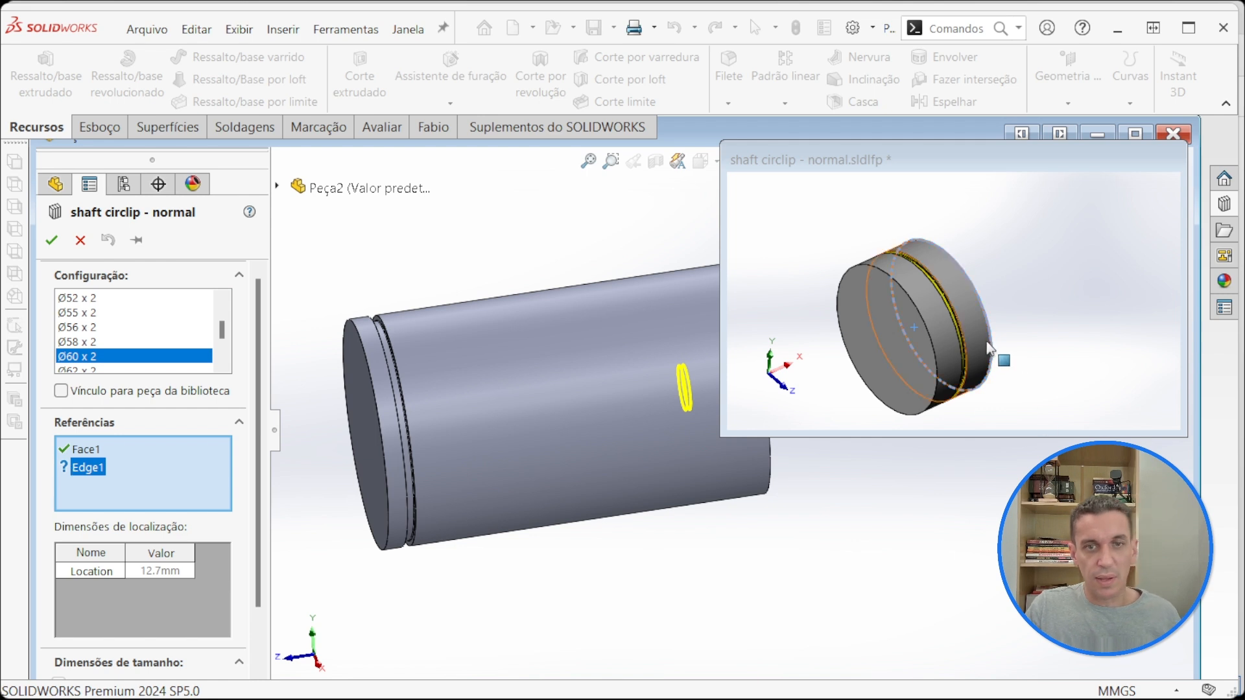
middle_click_drag(1006, 356, 973, 392)
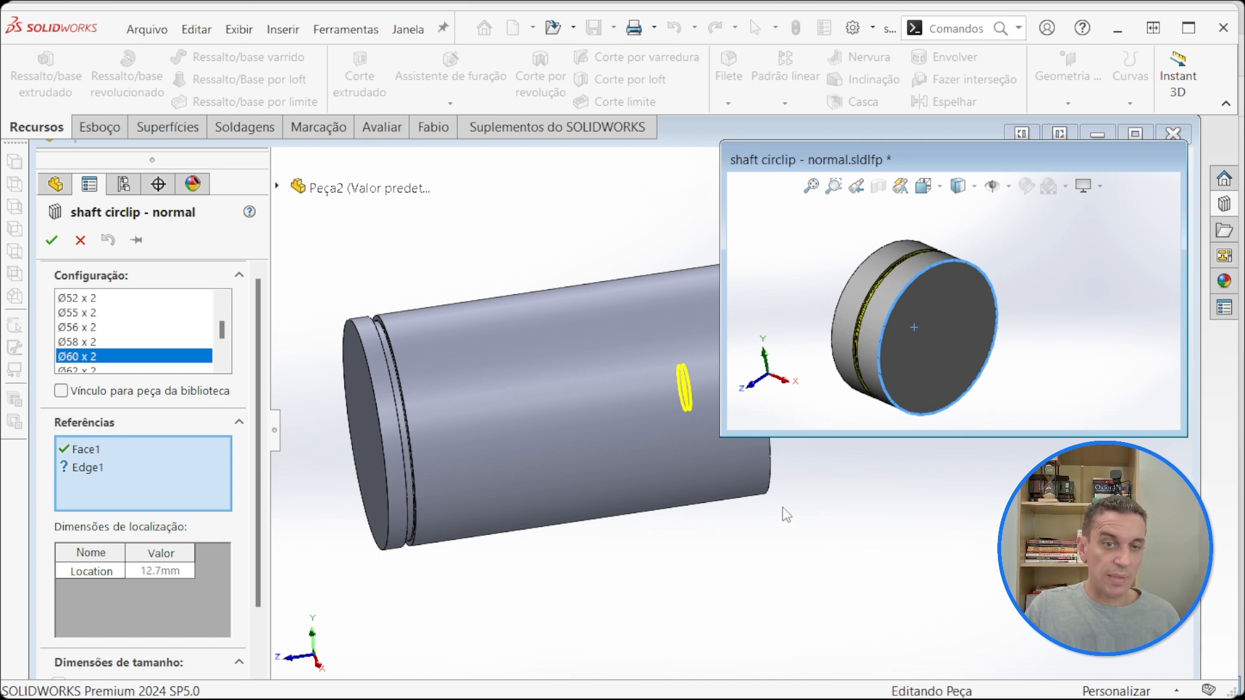
left_click(769, 495)
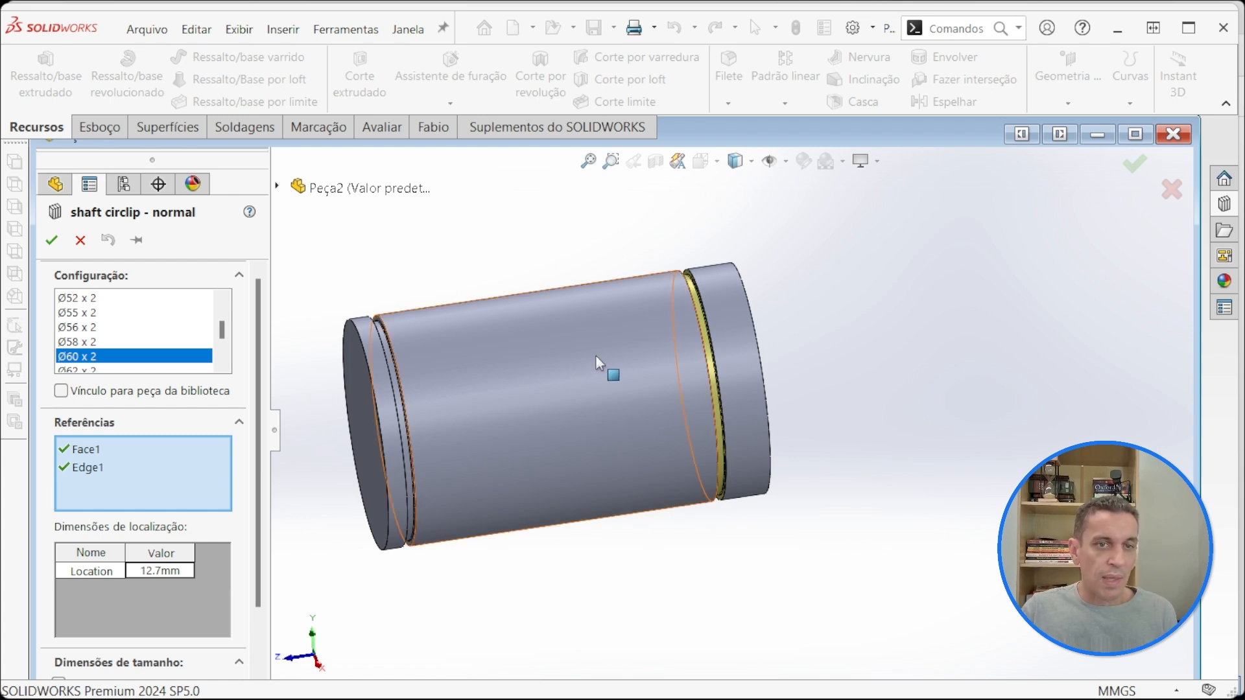
Step: Review the library groove's location and size dimensions and examine its position along the shaft in the right side view
scroll(706, 302, "down", 3)
scroll(718, 327, "up", 2)
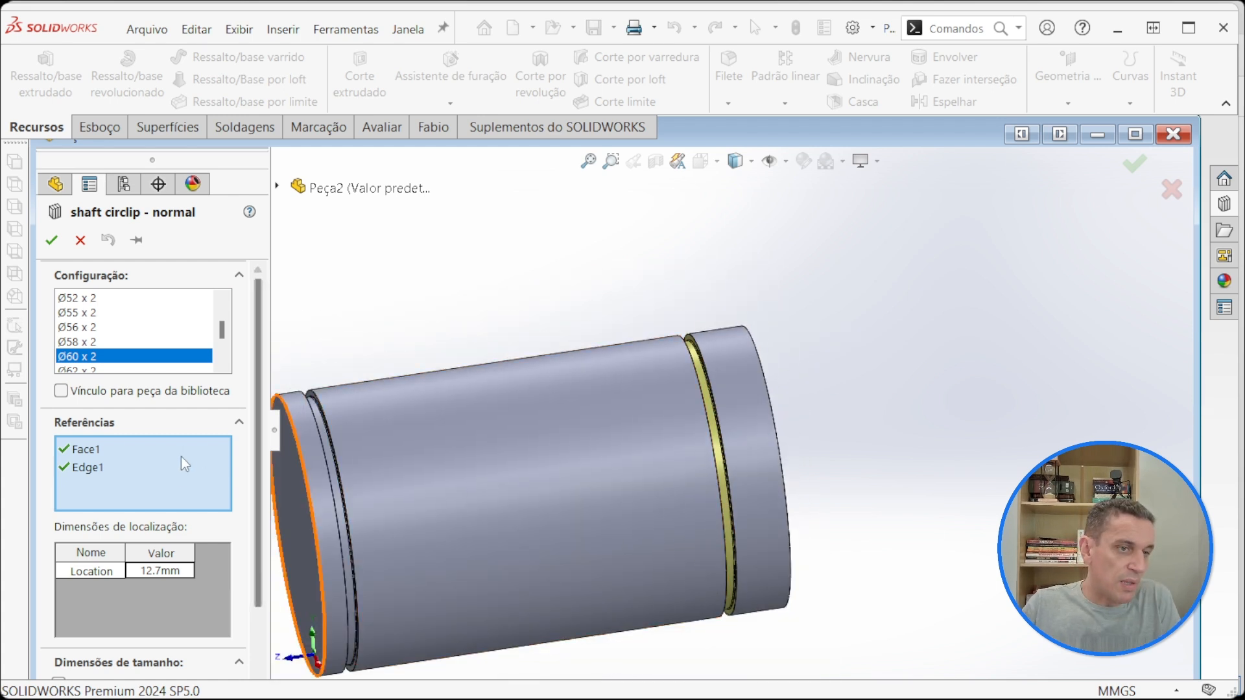
scroll(252, 518, "down", 3)
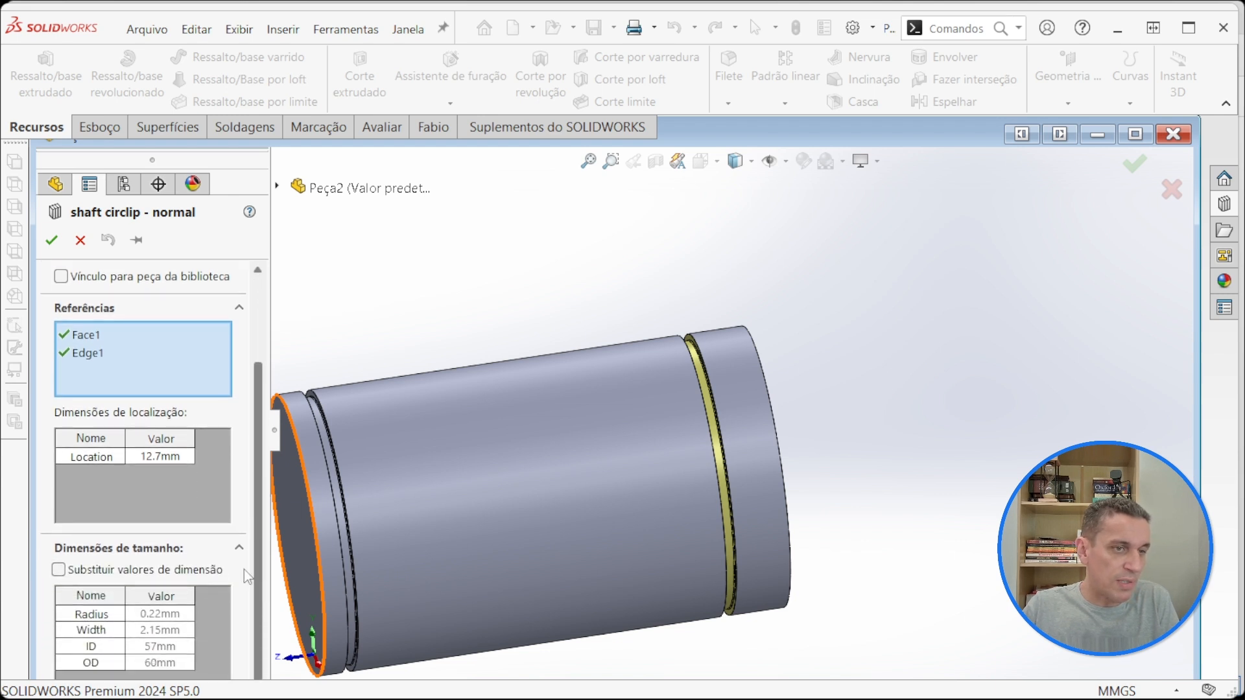
left_click(137, 458)
key("Return")
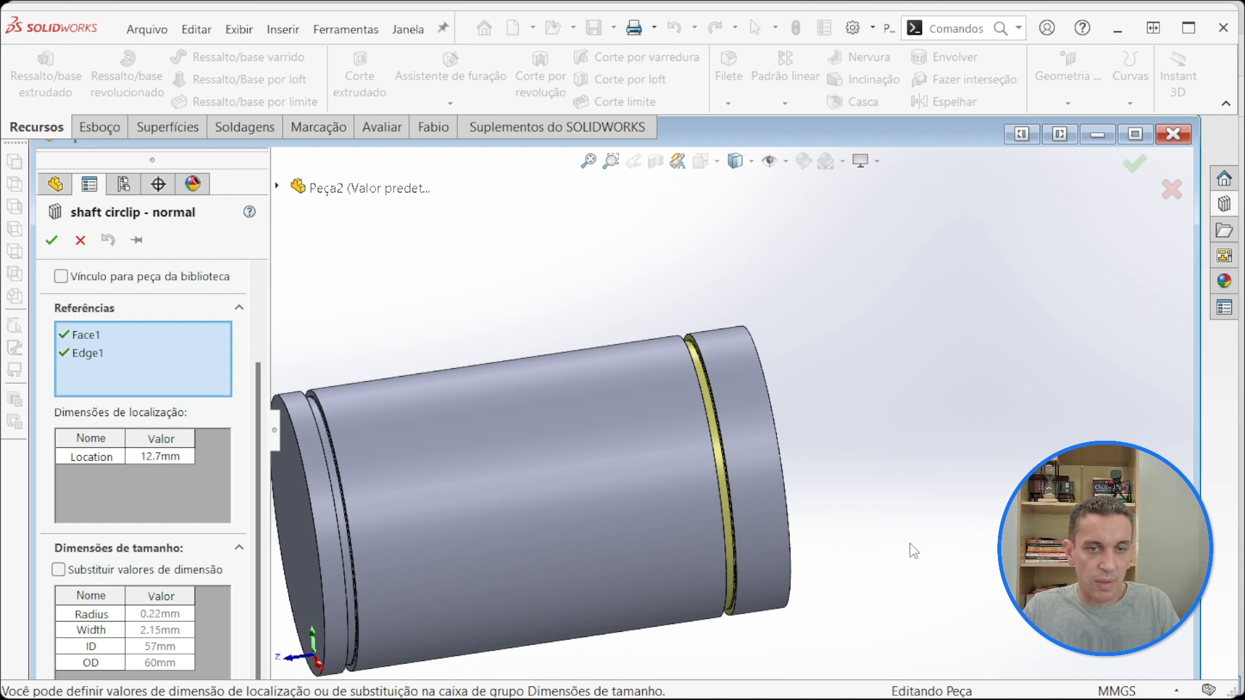
key("space")
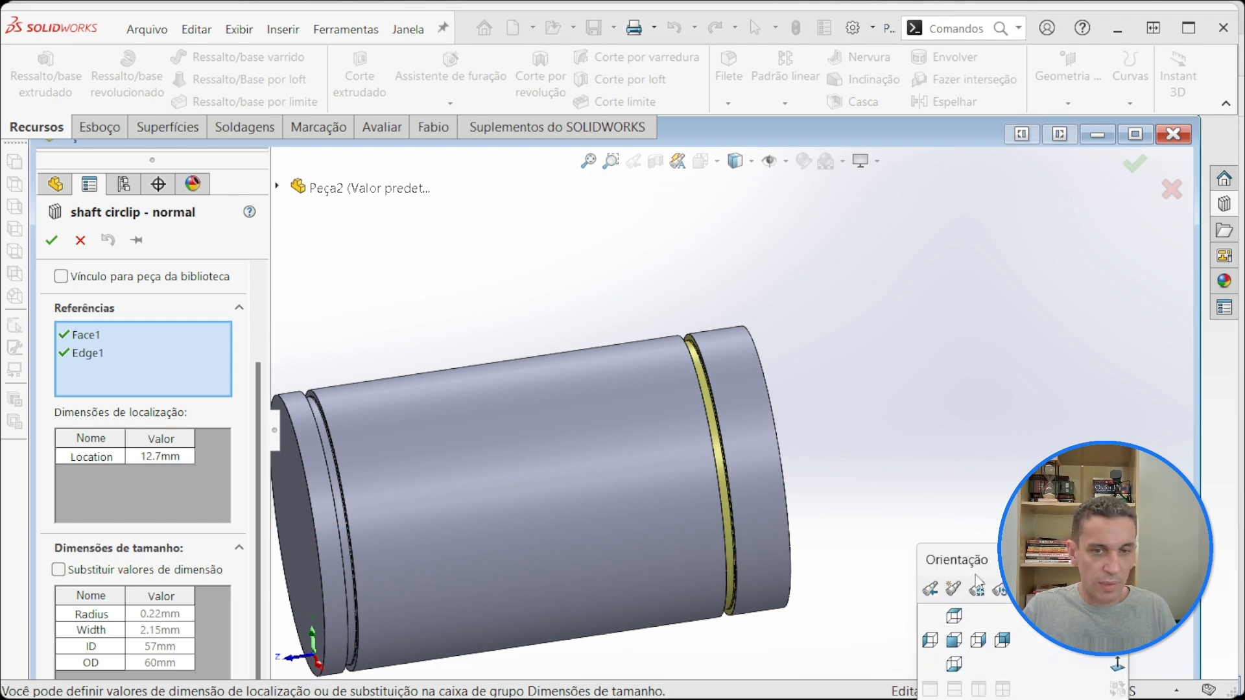
left_click_drag(979, 561, 690, 310)
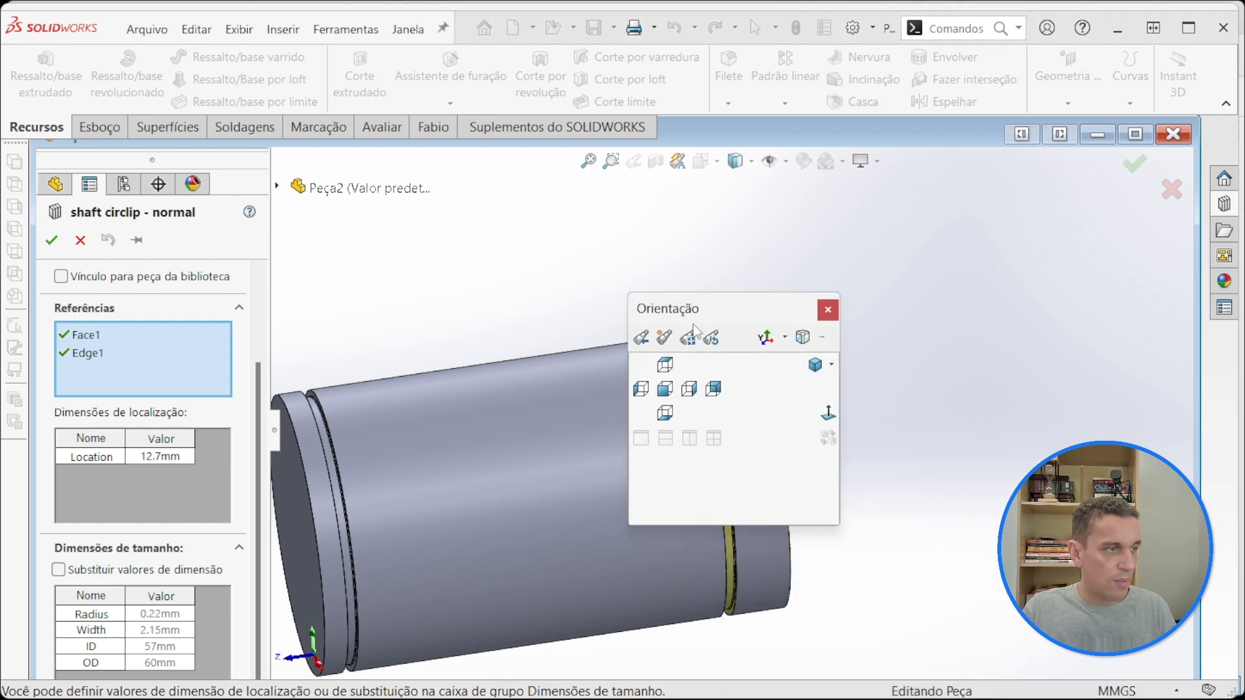
left_click(689, 389)
scroll(983, 573, "down", 4)
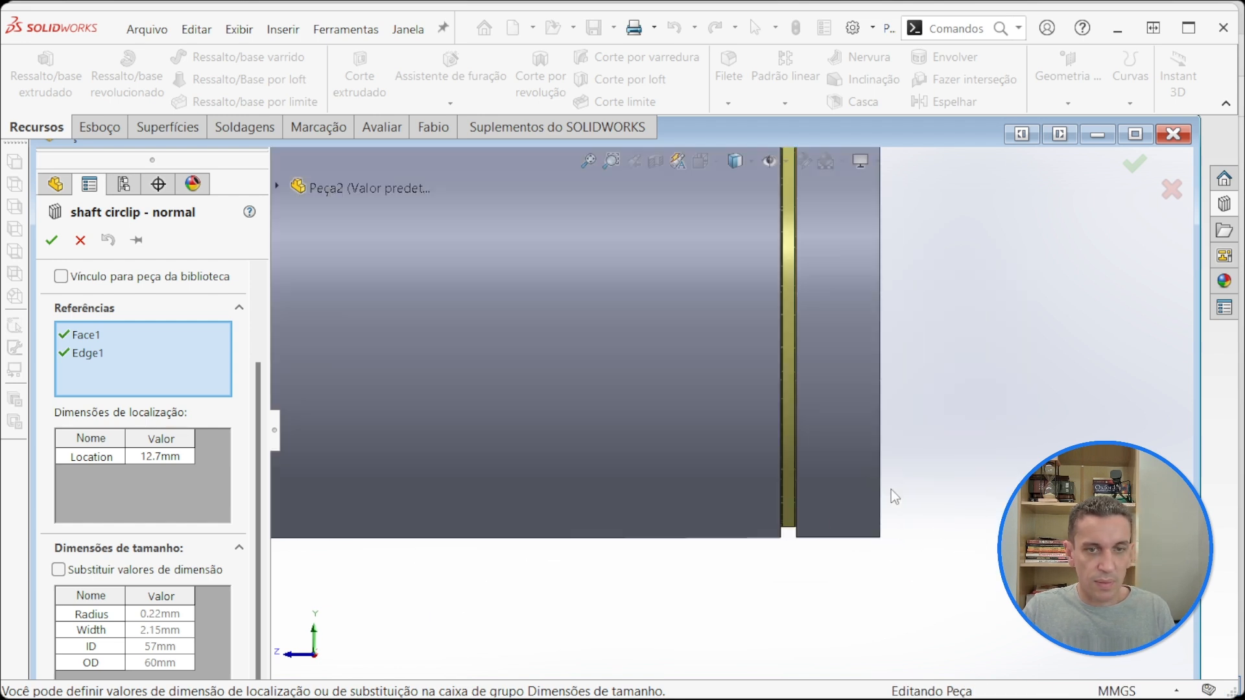
scroll(861, 479, "up", 2)
Step: Set the library groove's Location dimension to 10 mm from the shaft's end edge
left_click(155, 460)
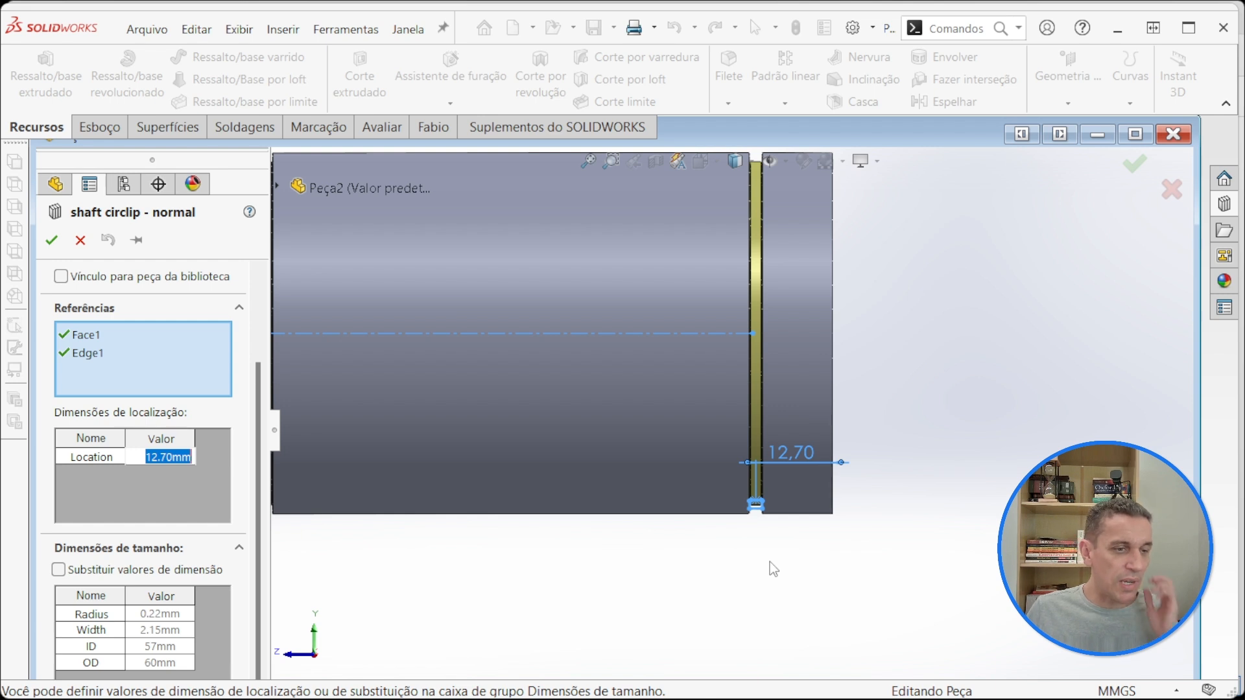
left_click_drag(146, 457, 177, 458)
type("10")
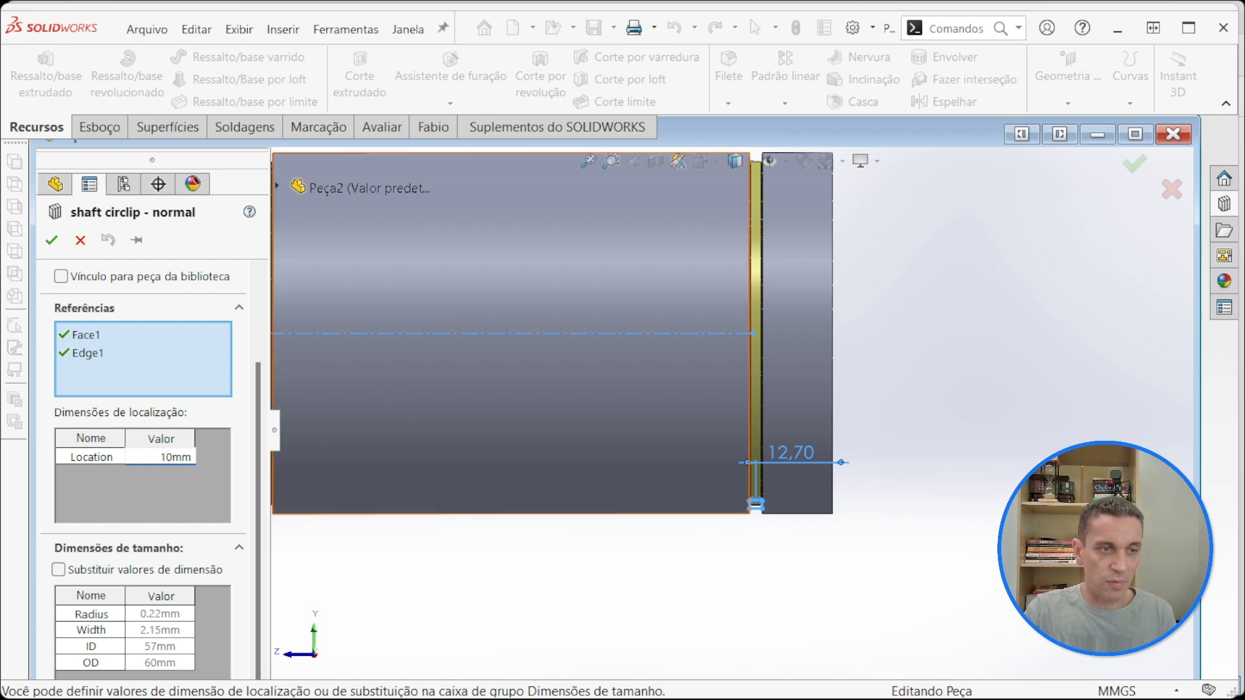
key("Return")
Step: Set the library groove's Location dimension to 20 mm from the shaft's end edge
left_click(146, 458)
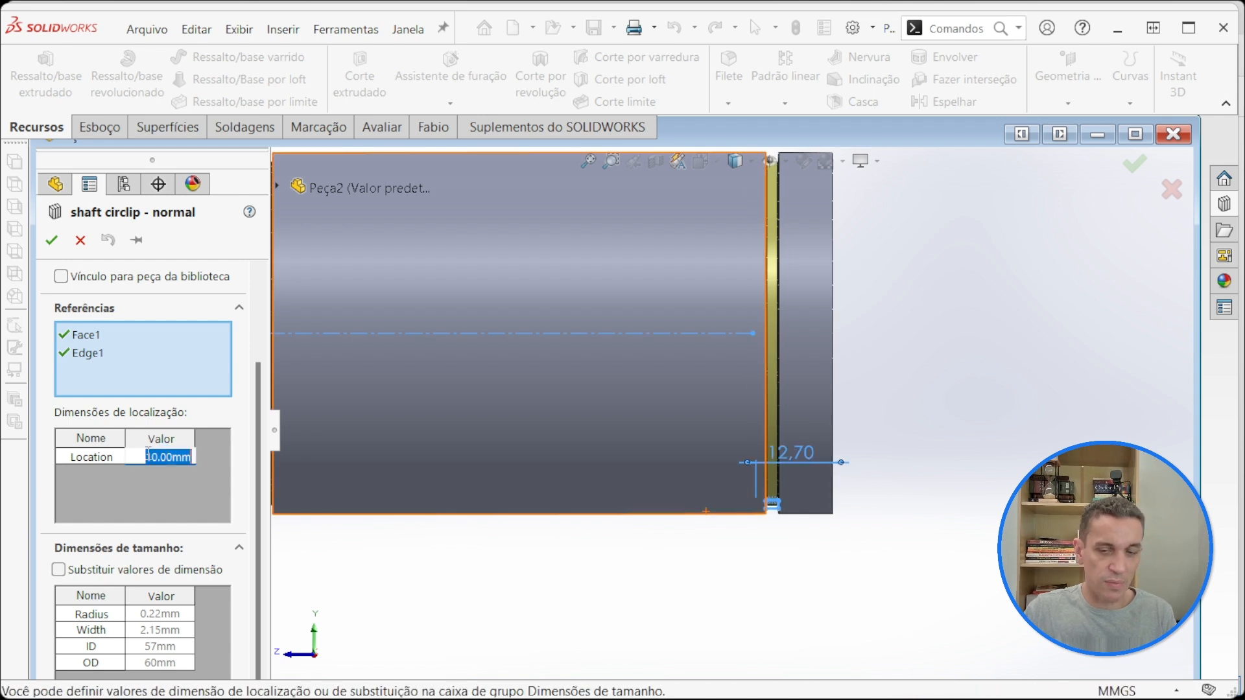
type("20")
key("Return")
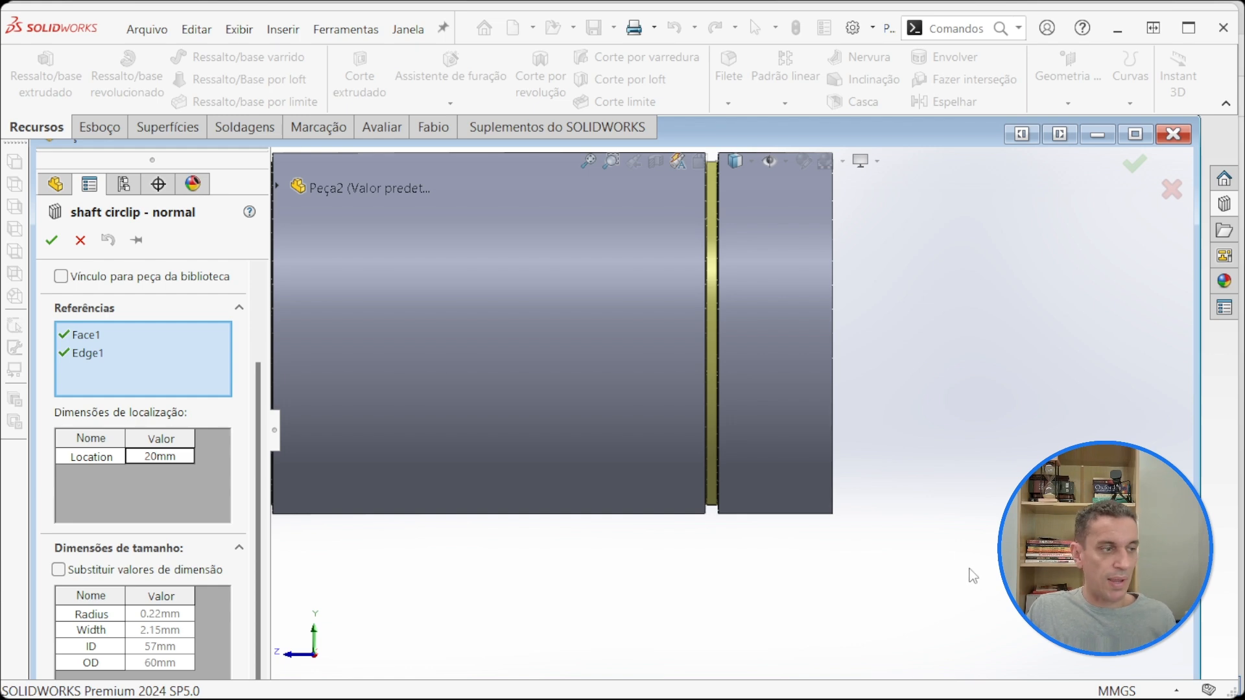
Step: Switch to the DIN 471 PDF to check Table 1's groove values for the 60 mm shaft, and return to the circlip feature in SOLIDWORKS
key("alt+Tab")
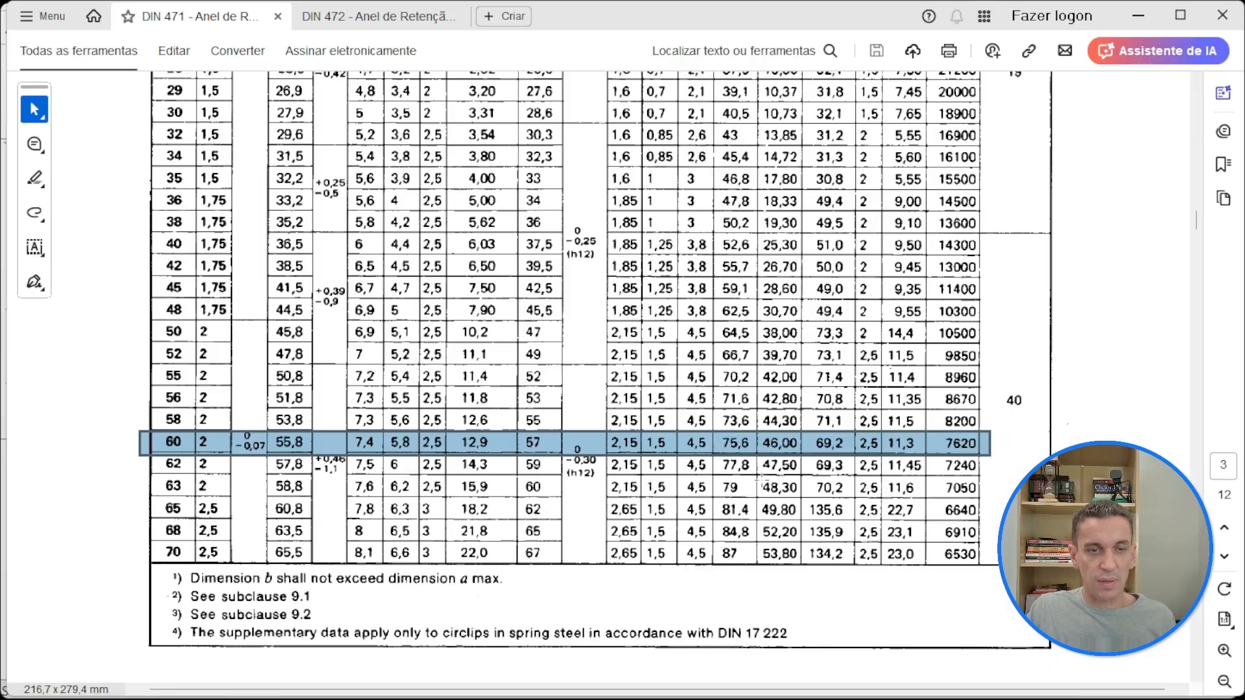
scroll(215, 232, "up", 10)
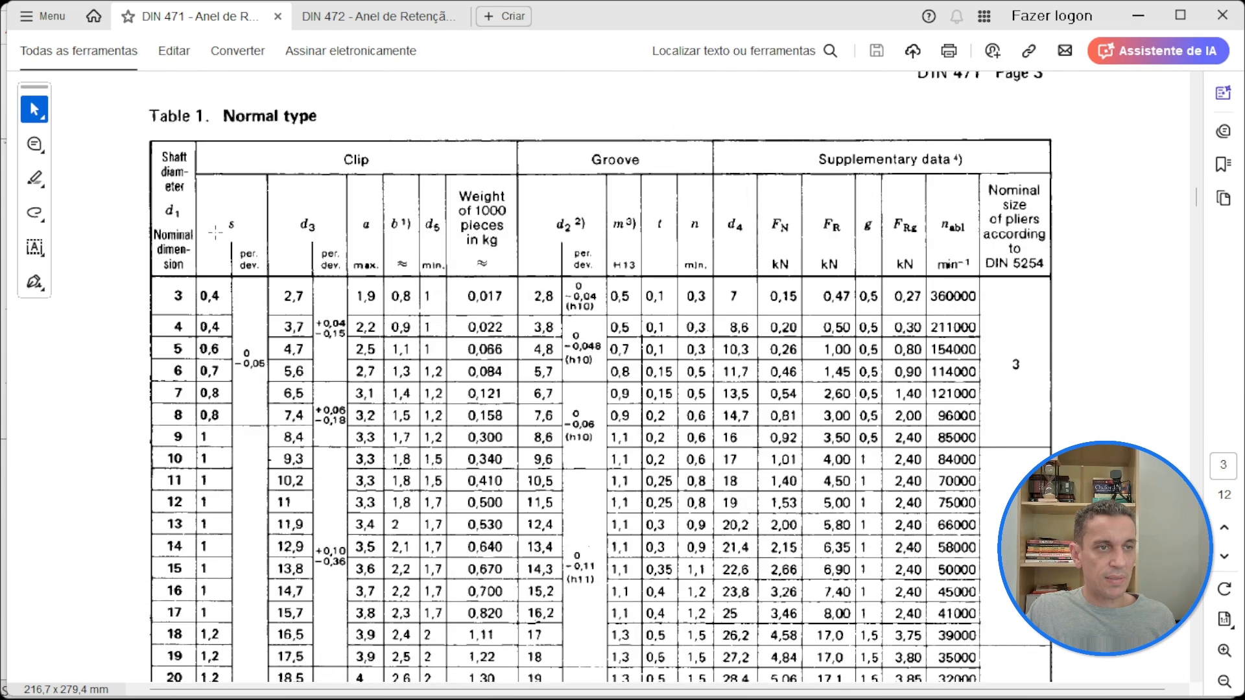
scroll(582, 240, "down", 10)
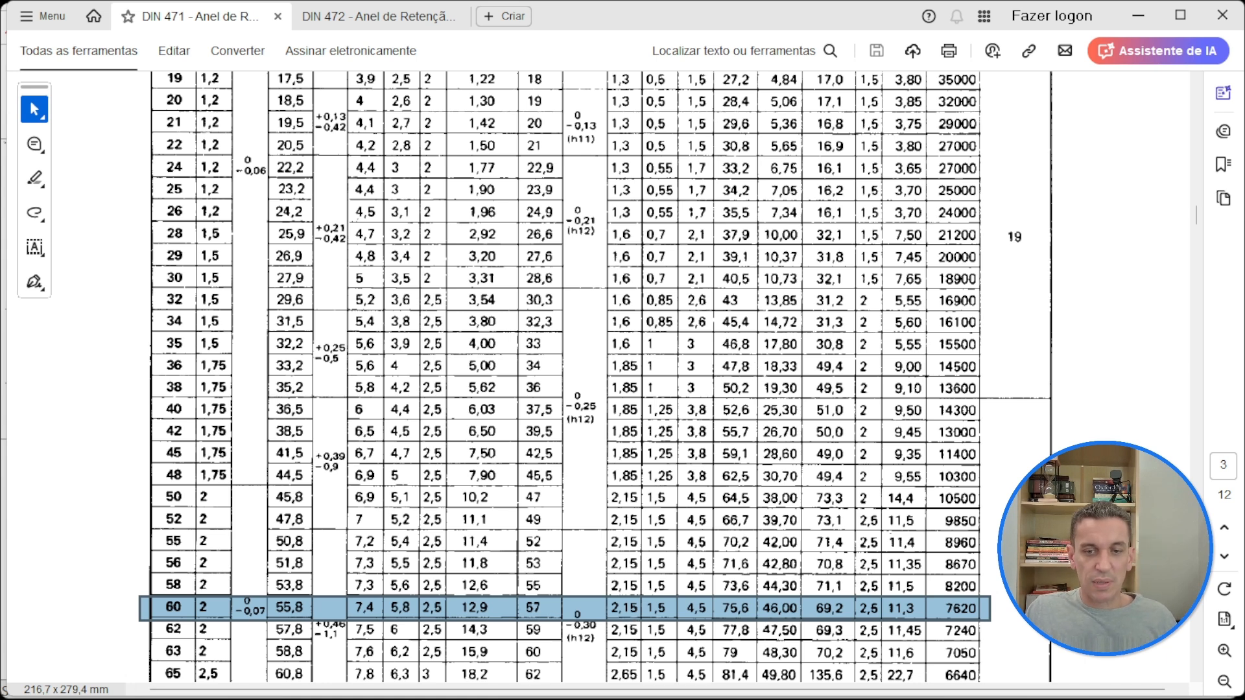
key("alt+Tab")
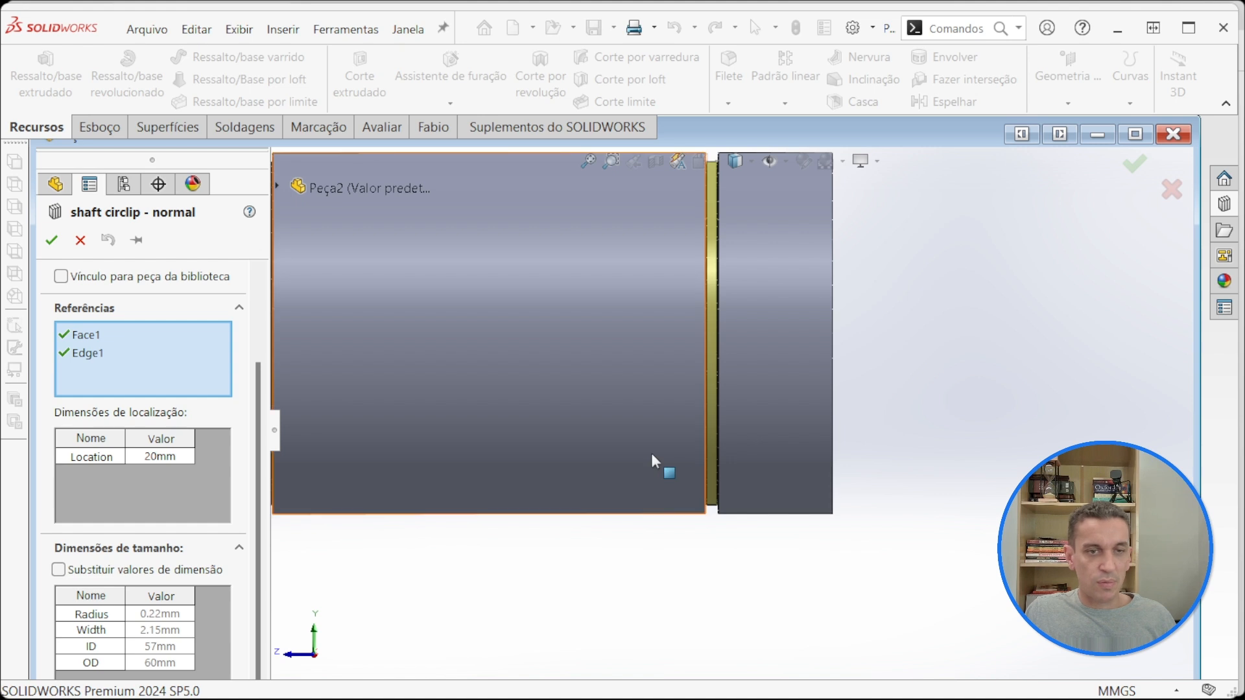
scroll(655, 545, "up", 3)
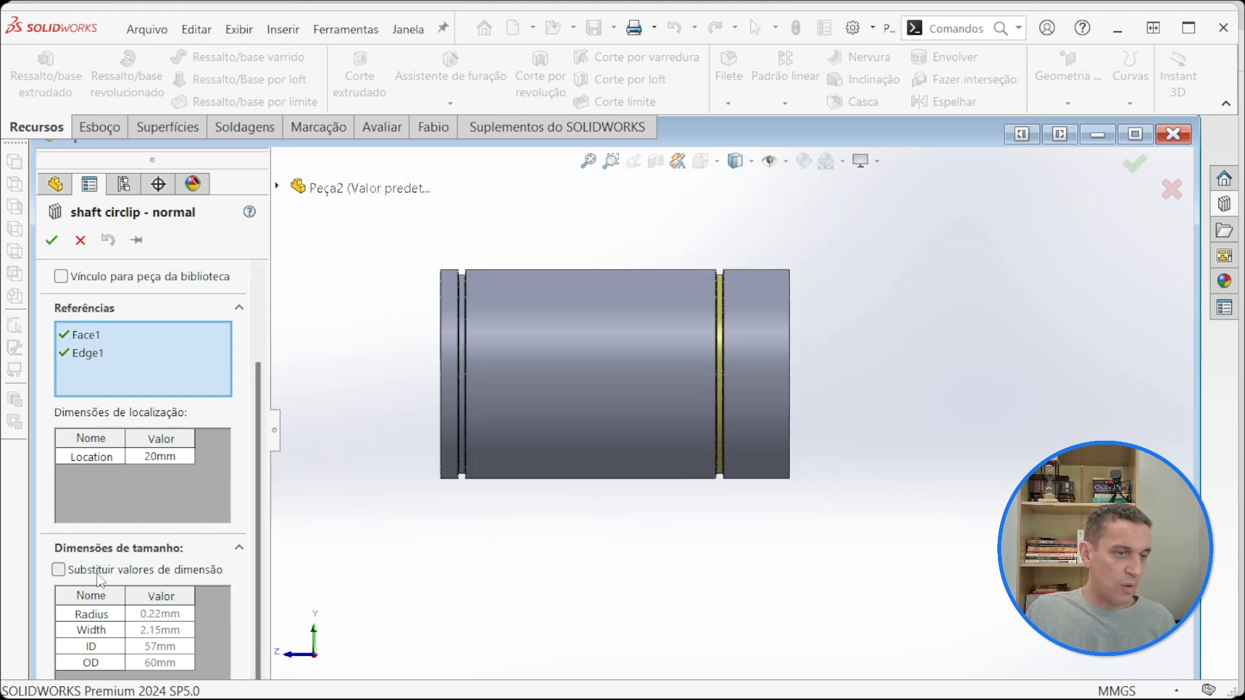
Step: Try enabling the override of the library groove's size dimension values
left_click(59, 570)
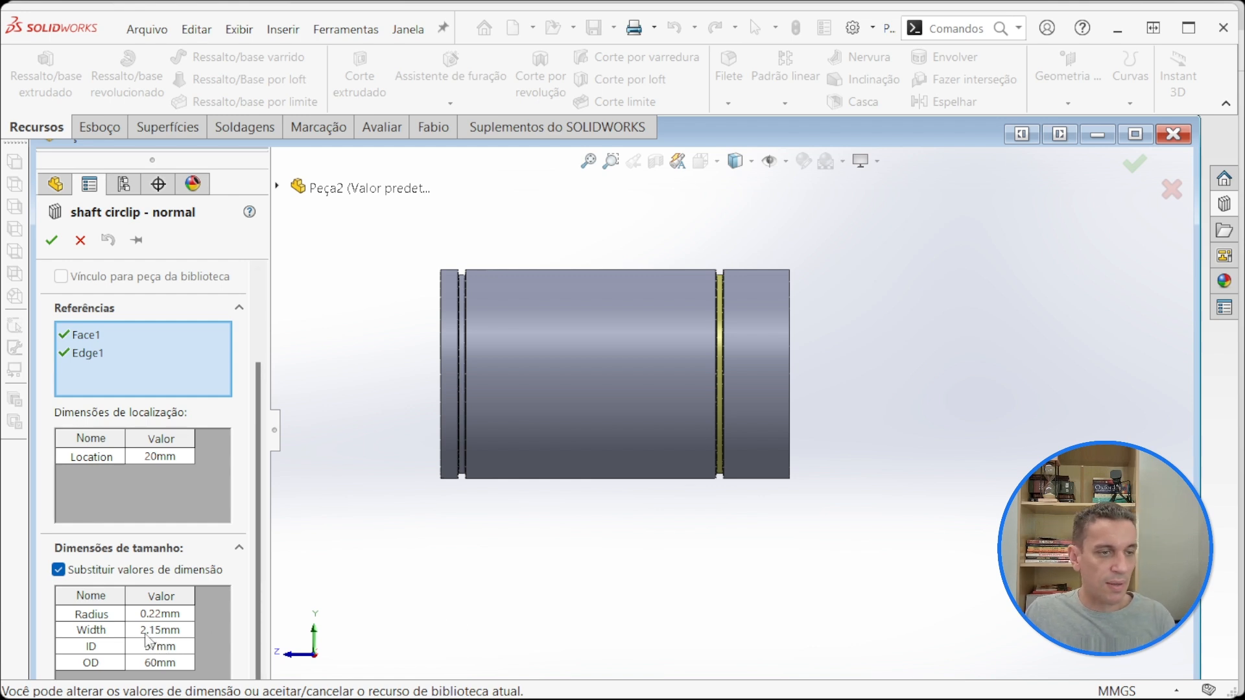
left_click(58, 569)
scroll(259, 547, "up", 1)
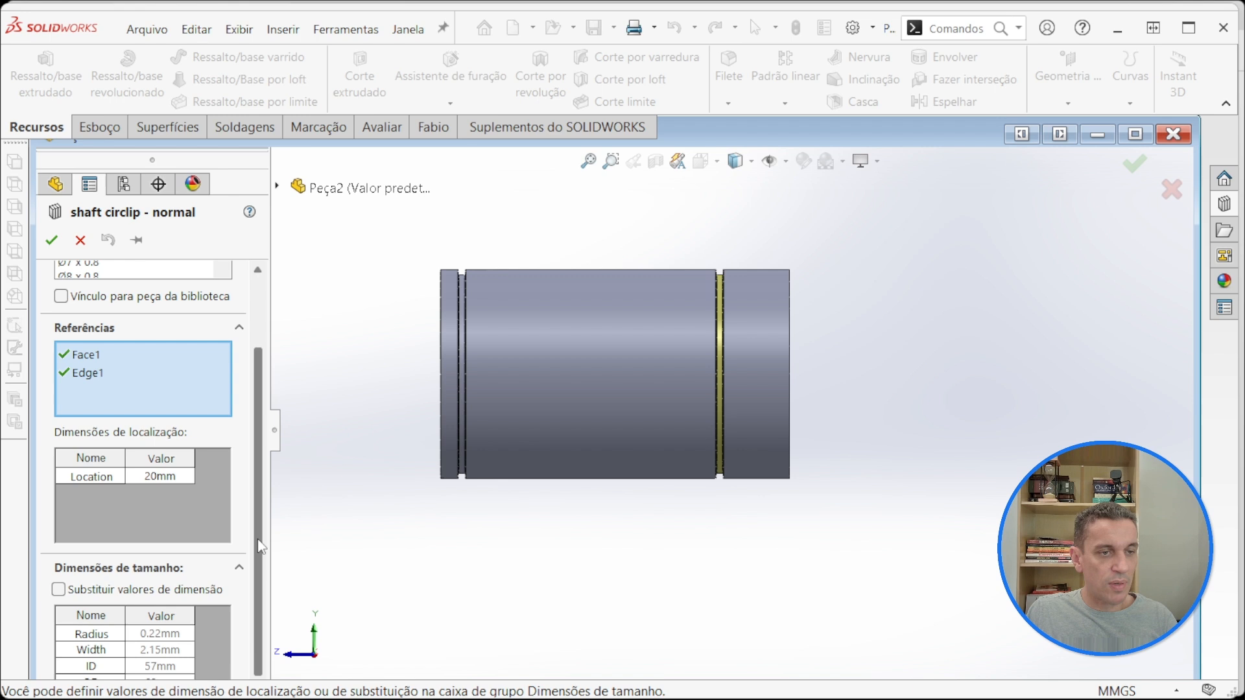
scroll(259, 547, "down", 1)
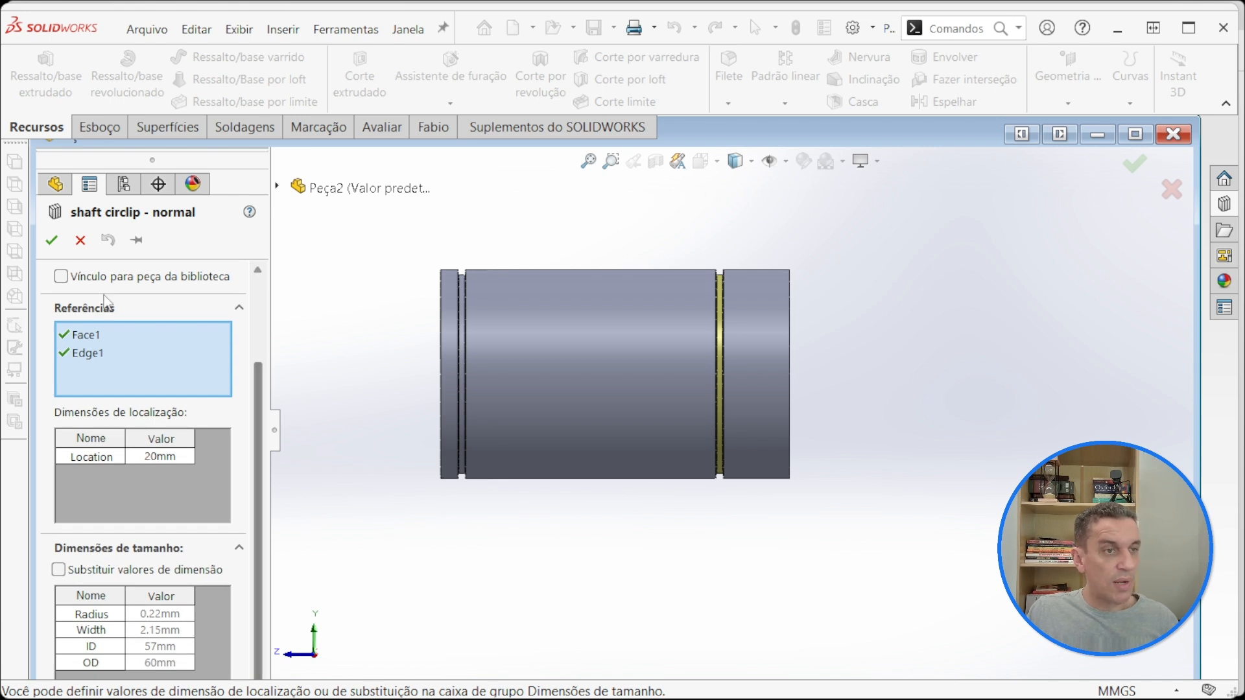
Step: Accept the shaft circlip groove feature and save the part
left_click(52, 240)
key("ctrl+7")
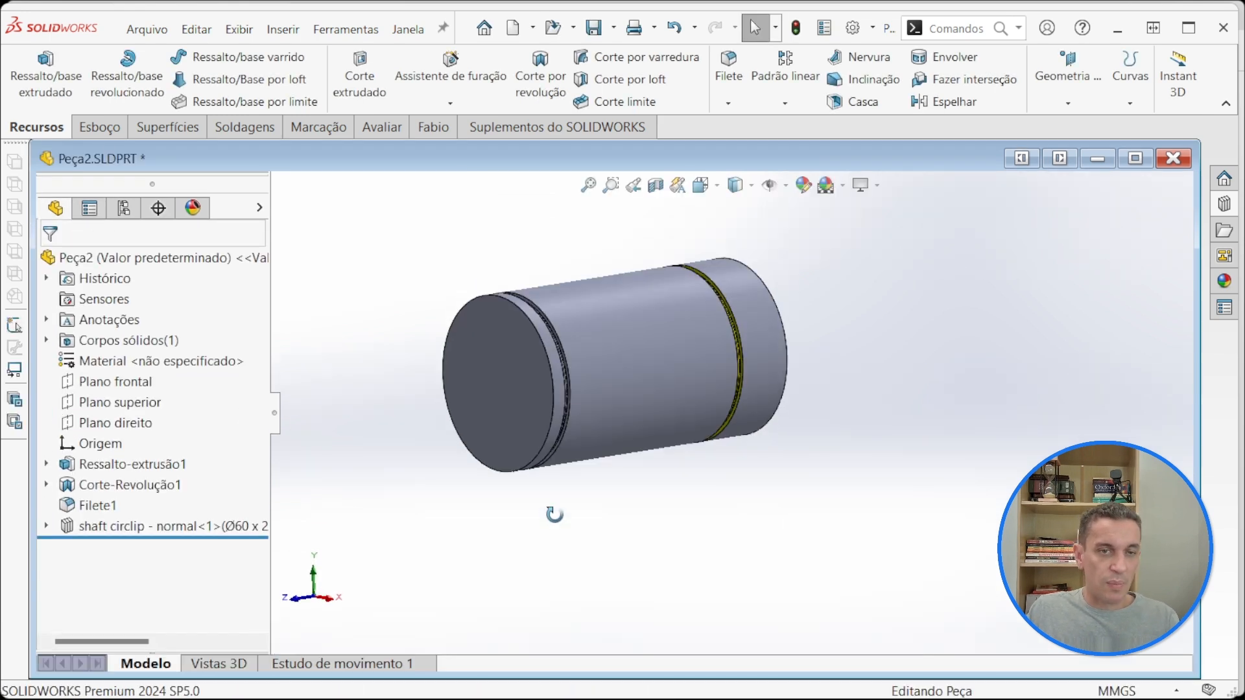
left_click(591, 28)
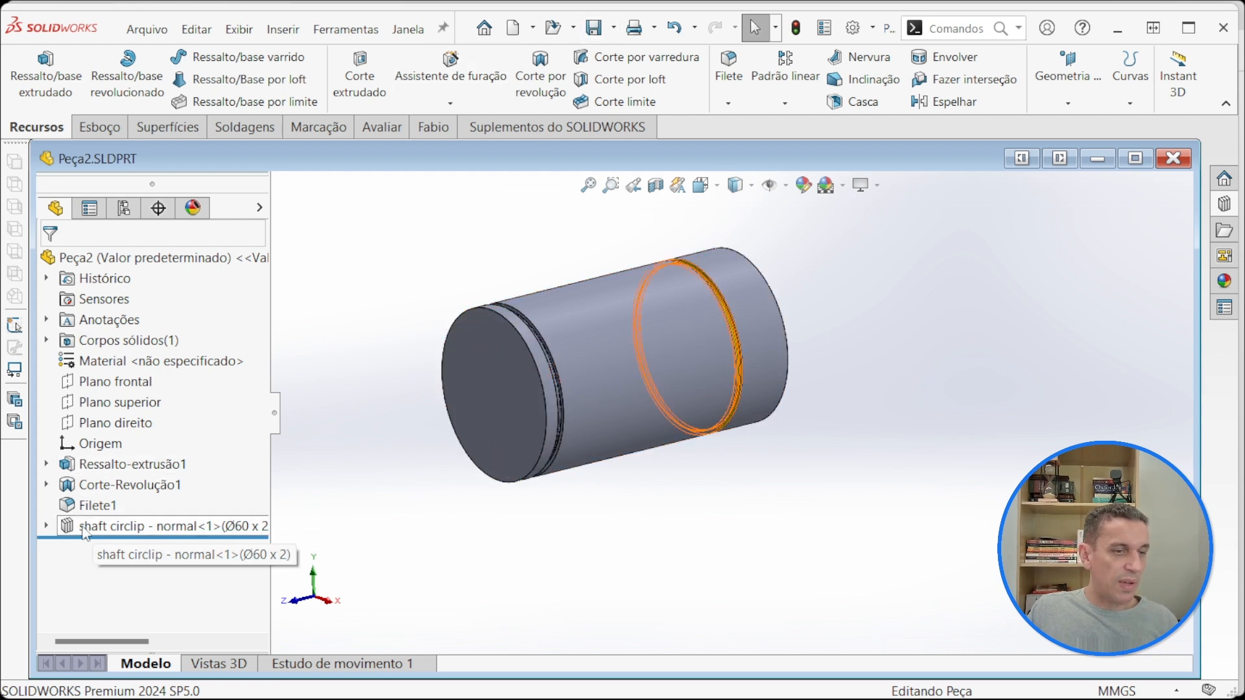
key("f")
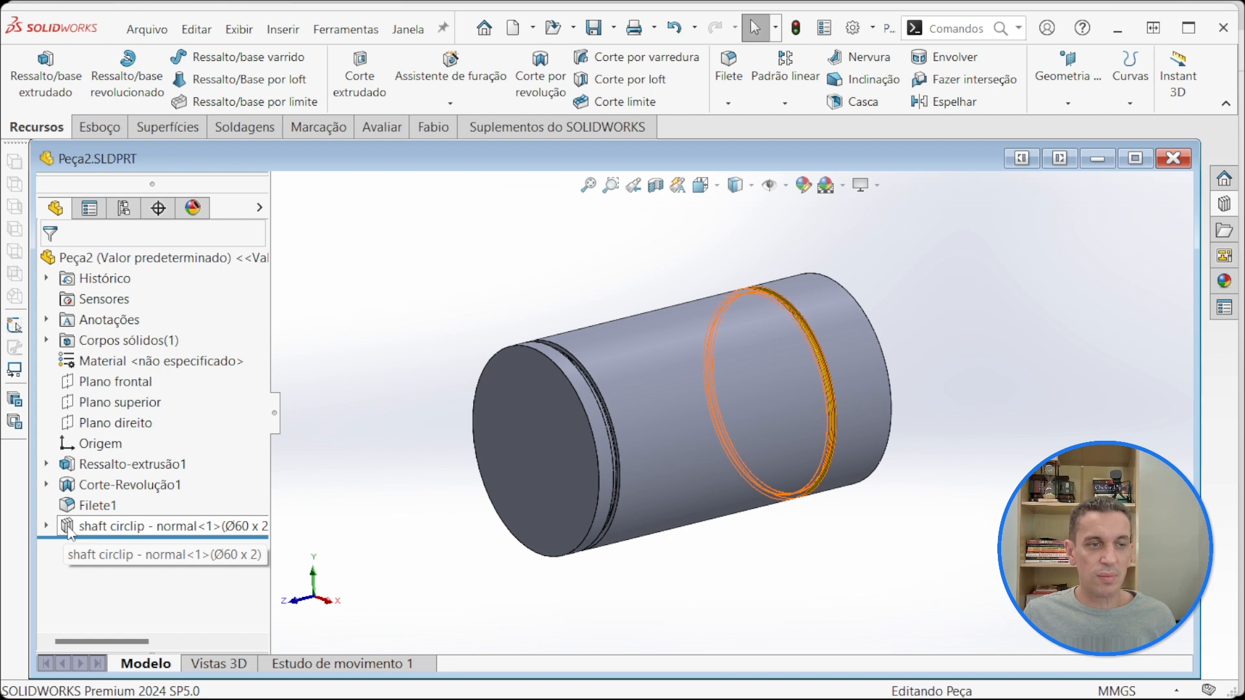
Step: Close the shaft part and create a new part document
left_click(1173, 160)
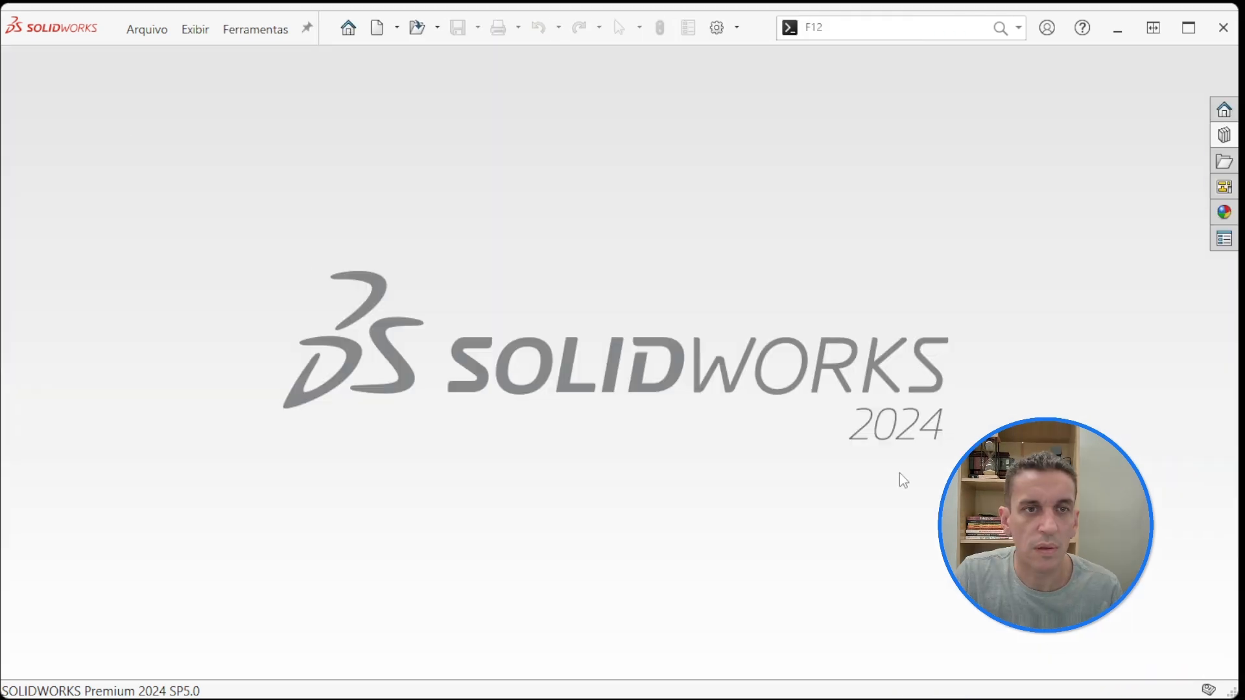
left_click(376, 27)
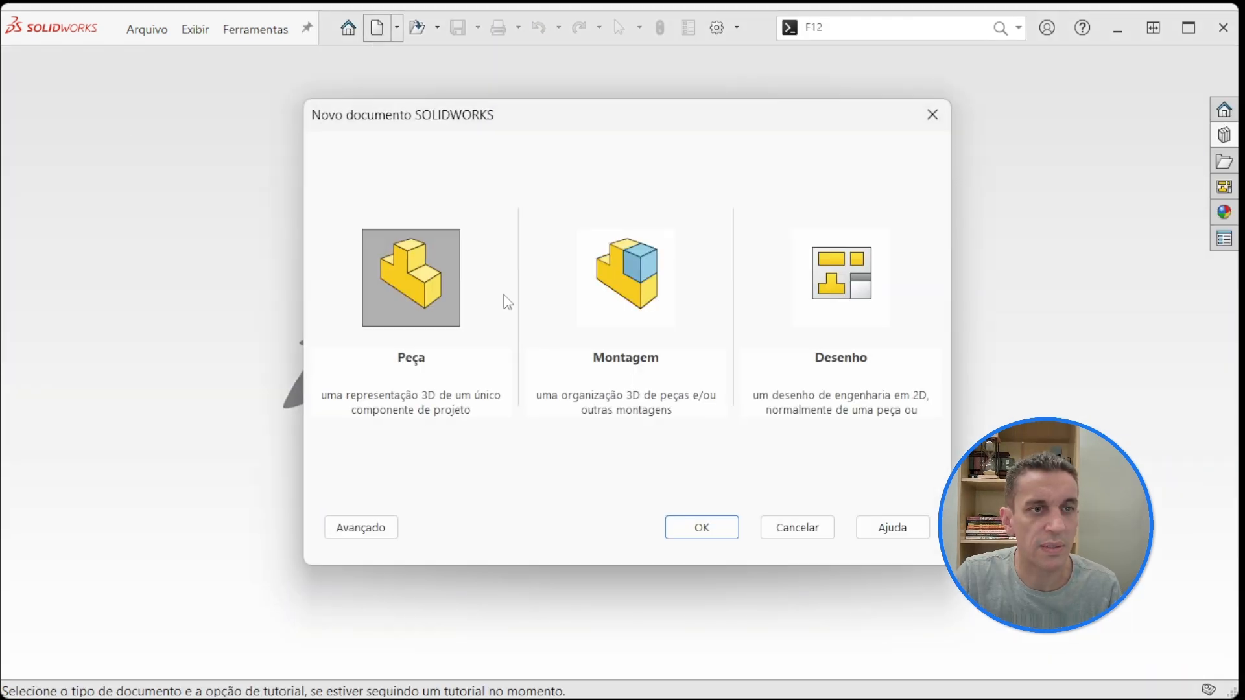
left_click(713, 527)
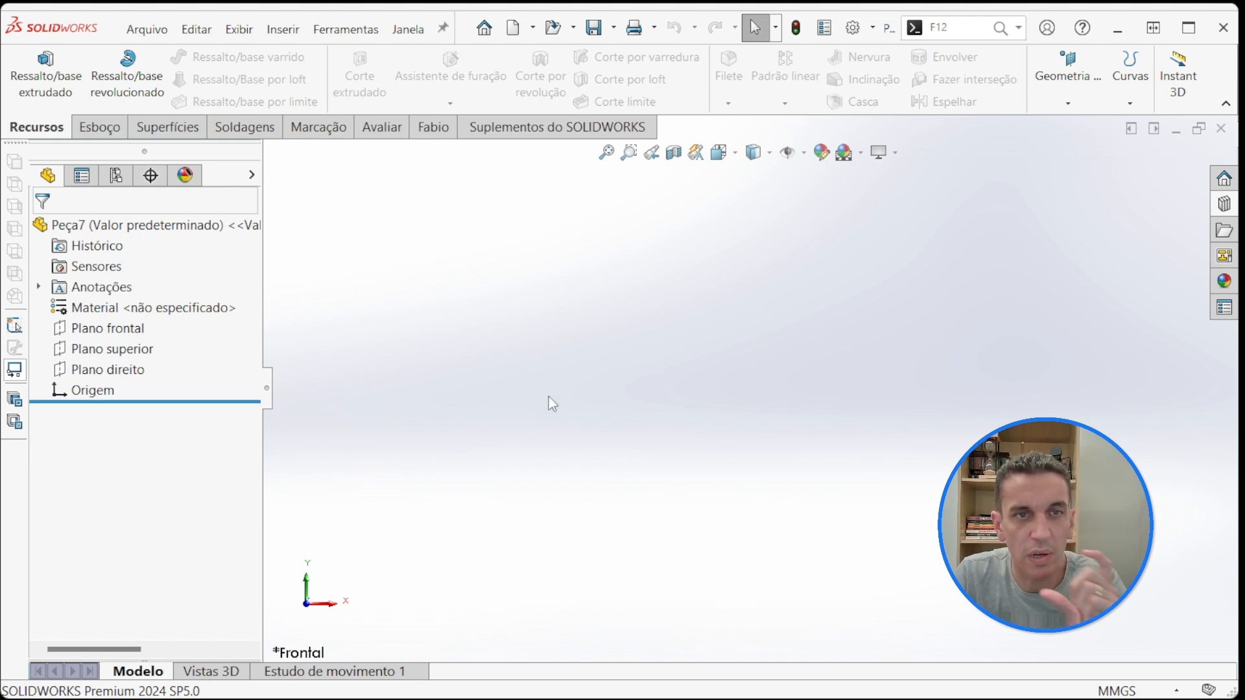
Step: Sketch two concentric circles centred on the origin on the front plane, the outer one about 253 mm in diameter
left_click(134, 333)
left_click(147, 306)
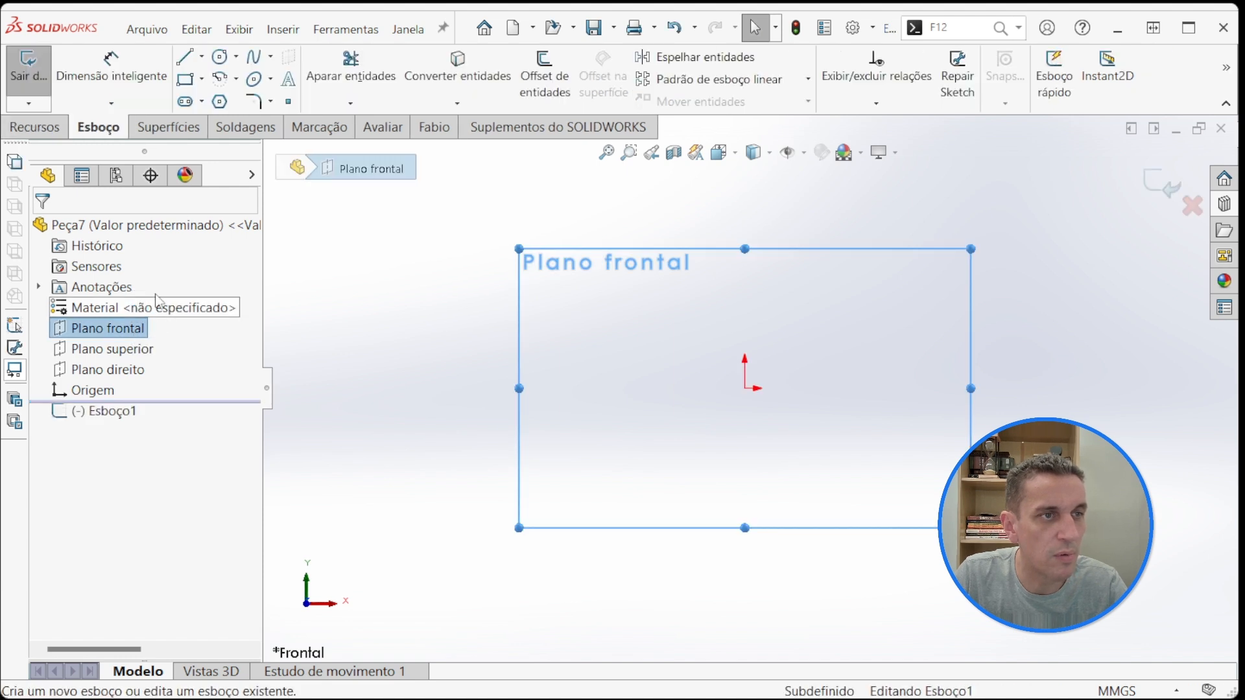
left_click(219, 57)
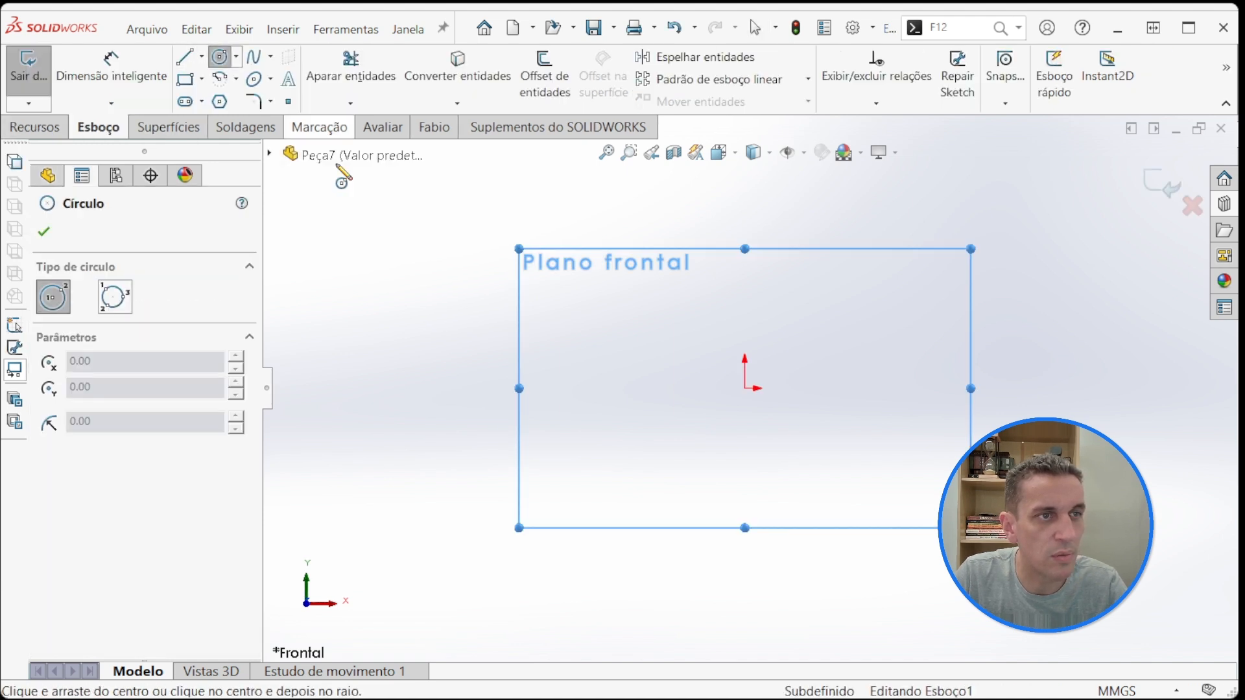
left_click(745, 388)
left_click(562, 524)
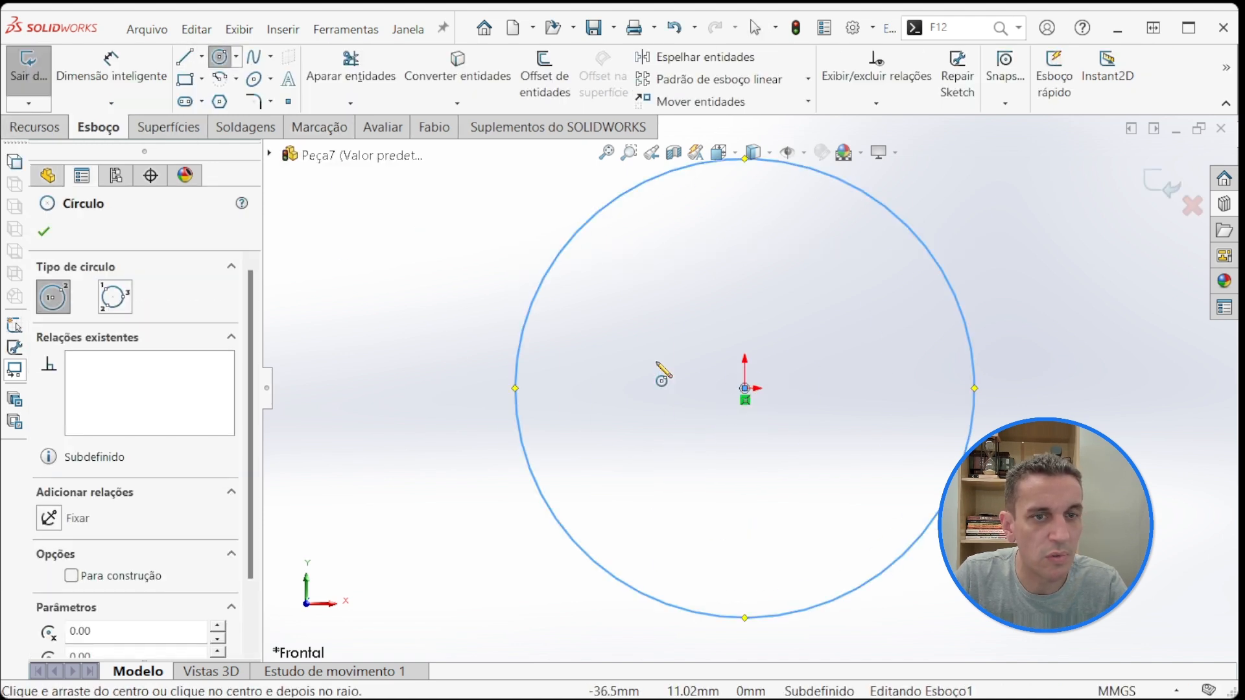
left_click(744, 388)
left_click(449, 512)
Step: Dimension the outer circle's diameter as 90 mm and the inner circle's diameter as 70 mm
left_click(111, 71)
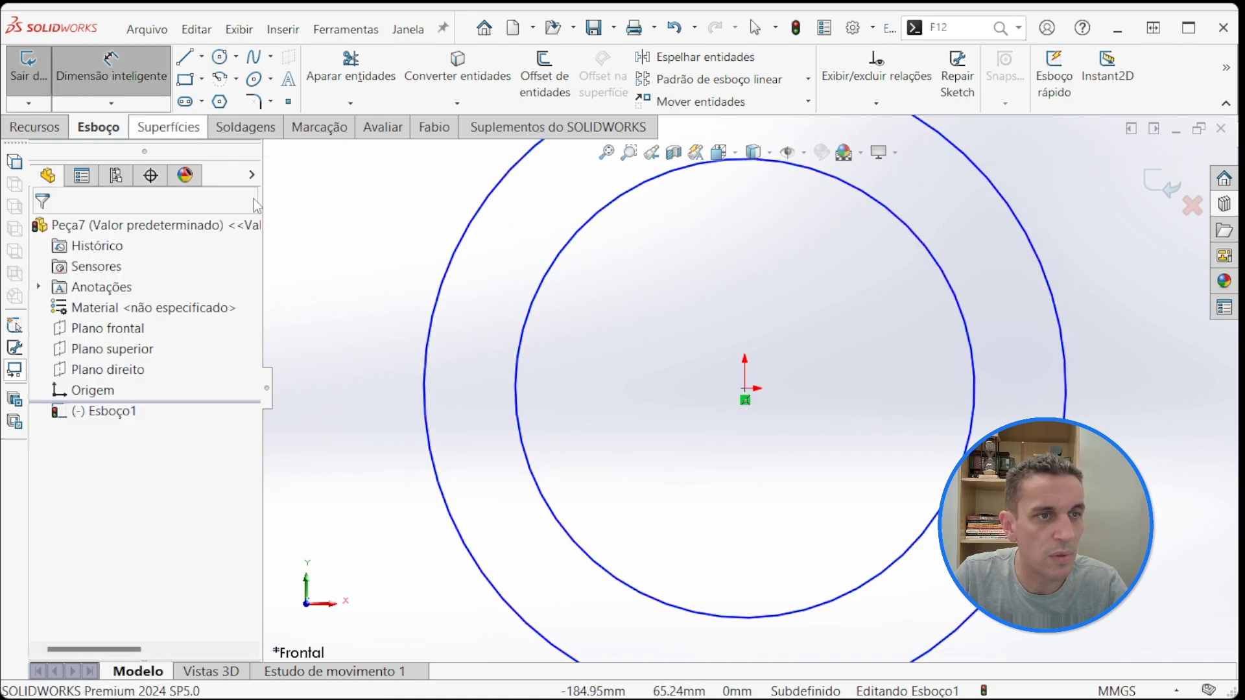
left_click(426, 329)
left_click(342, 329)
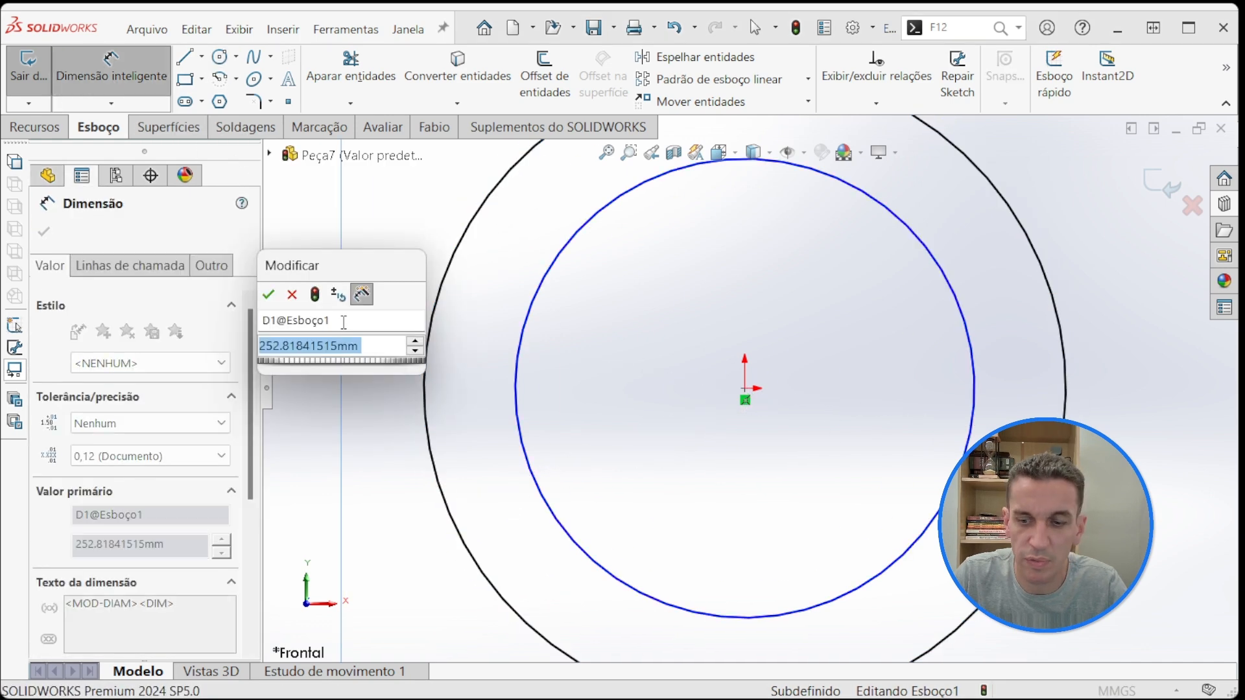
type("90")
key("Return")
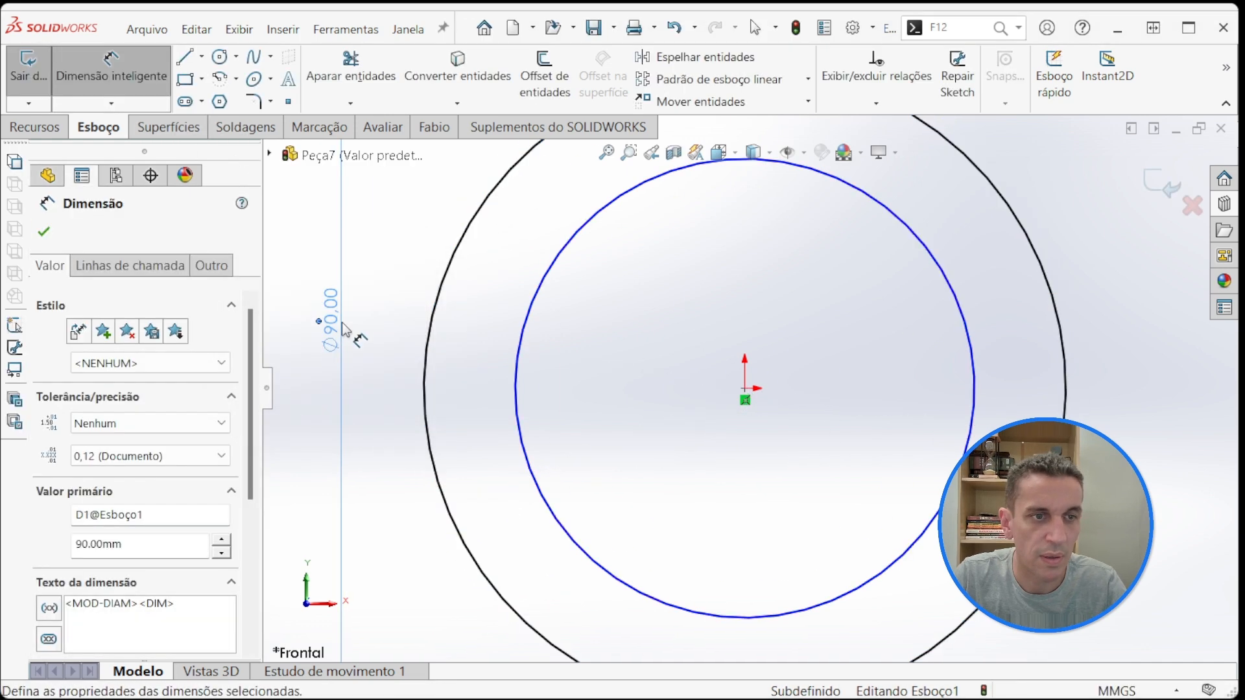
left_click(970, 399)
left_click(1149, 385)
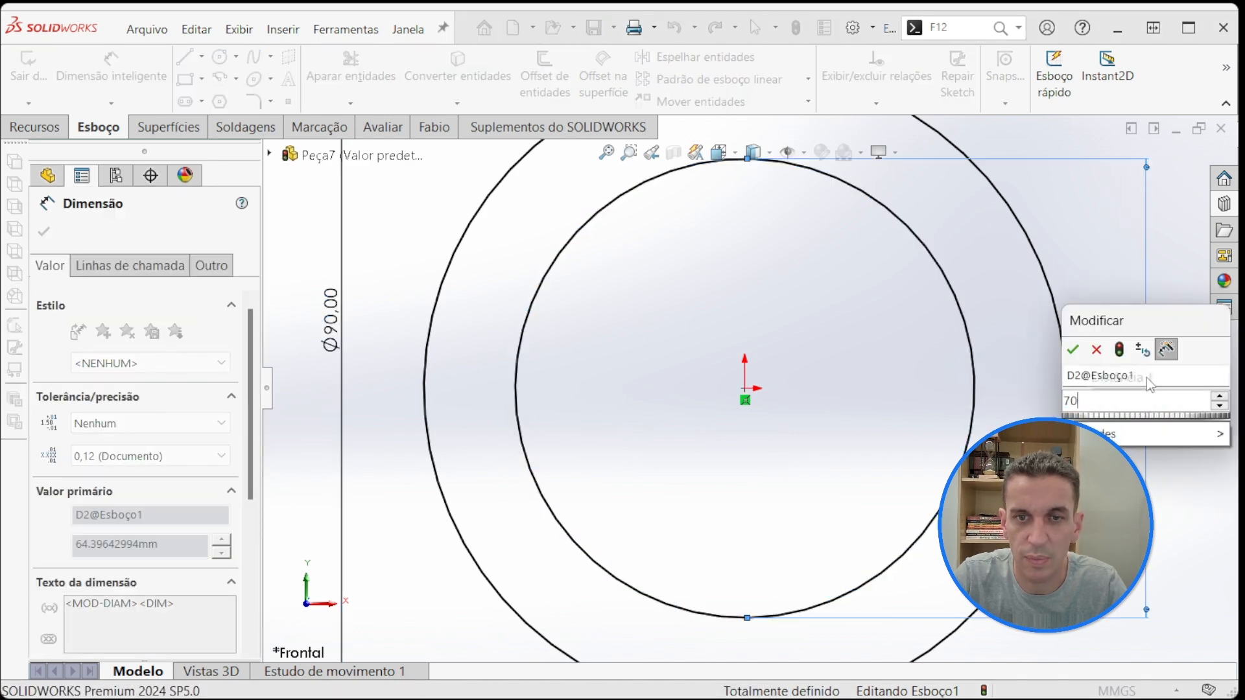
type("70")
key("Return")
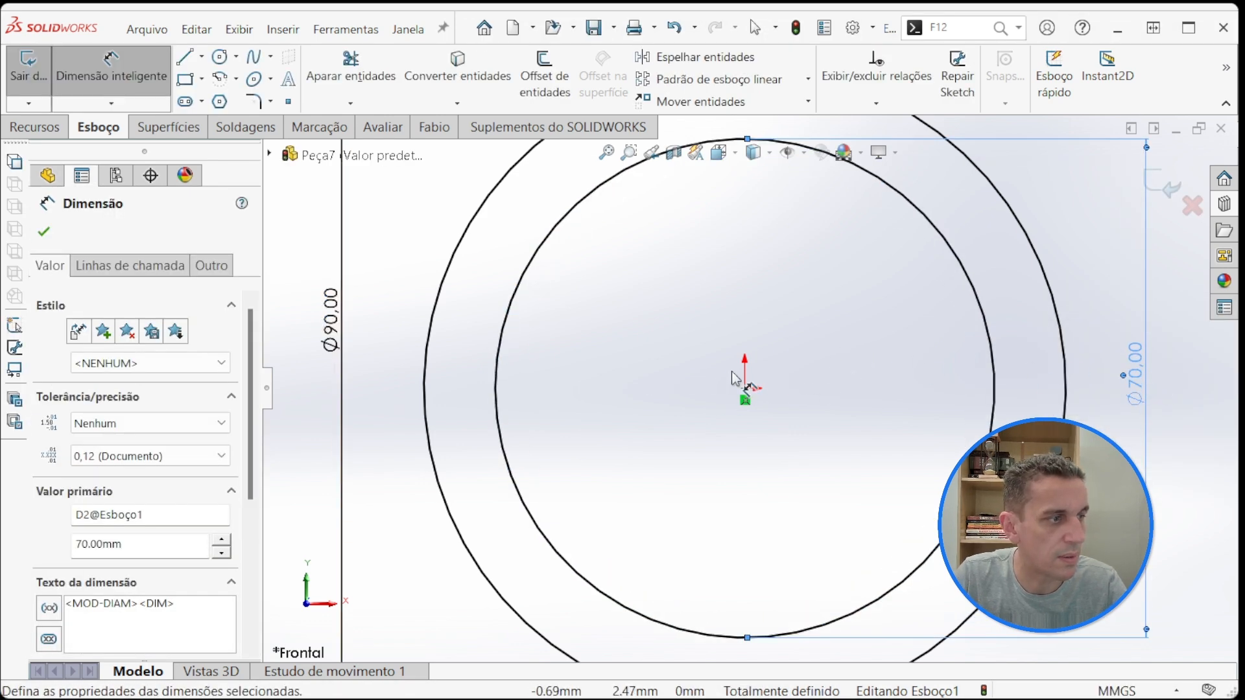
Step: Arrange both diameter dimensions side by side on the left of the circles, with the 90 mm one outermost
key("f")
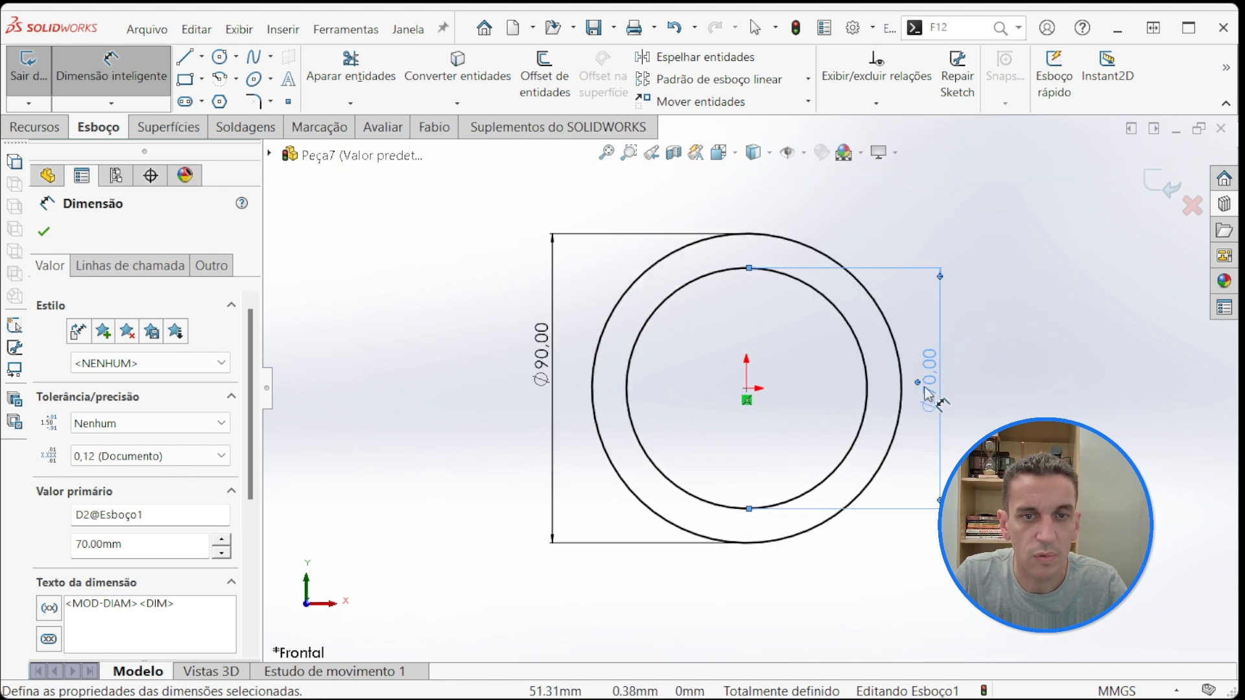
left_click_drag(936, 389, 481, 372)
left_click_drag(576, 374, 522, 382)
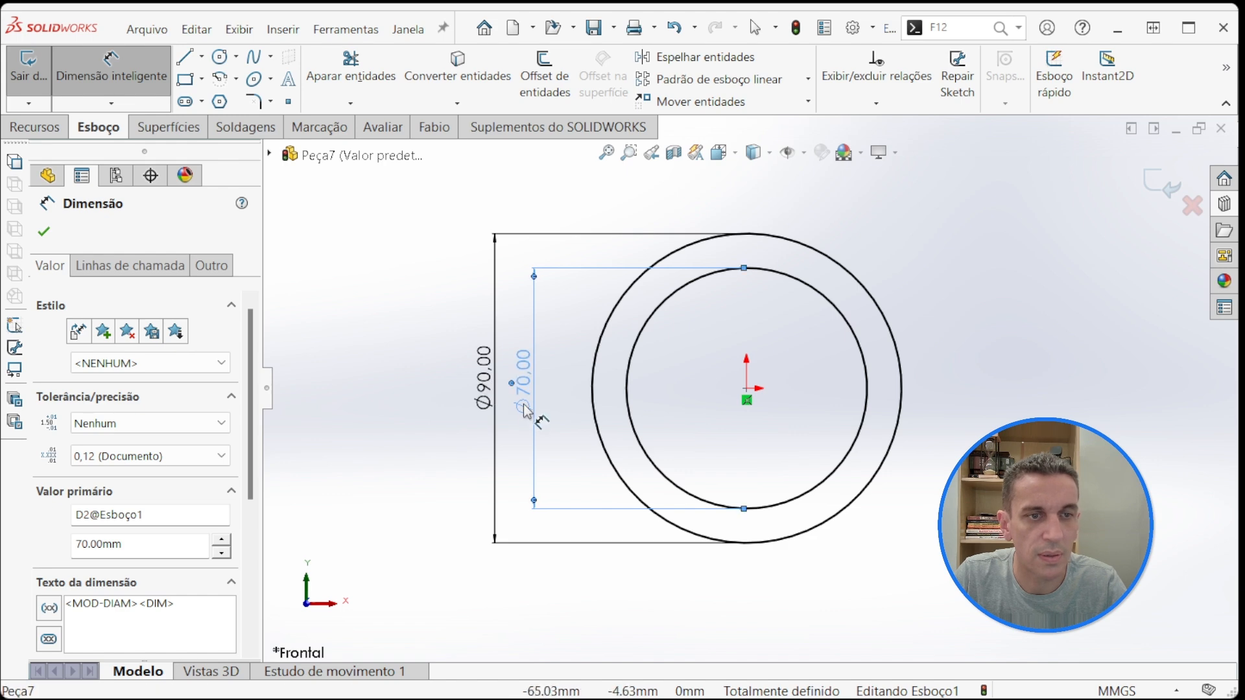
left_click(398, 332)
Step: Extrude the ring profile 50 mm with the mid-plane end condition
left_click(30, 127)
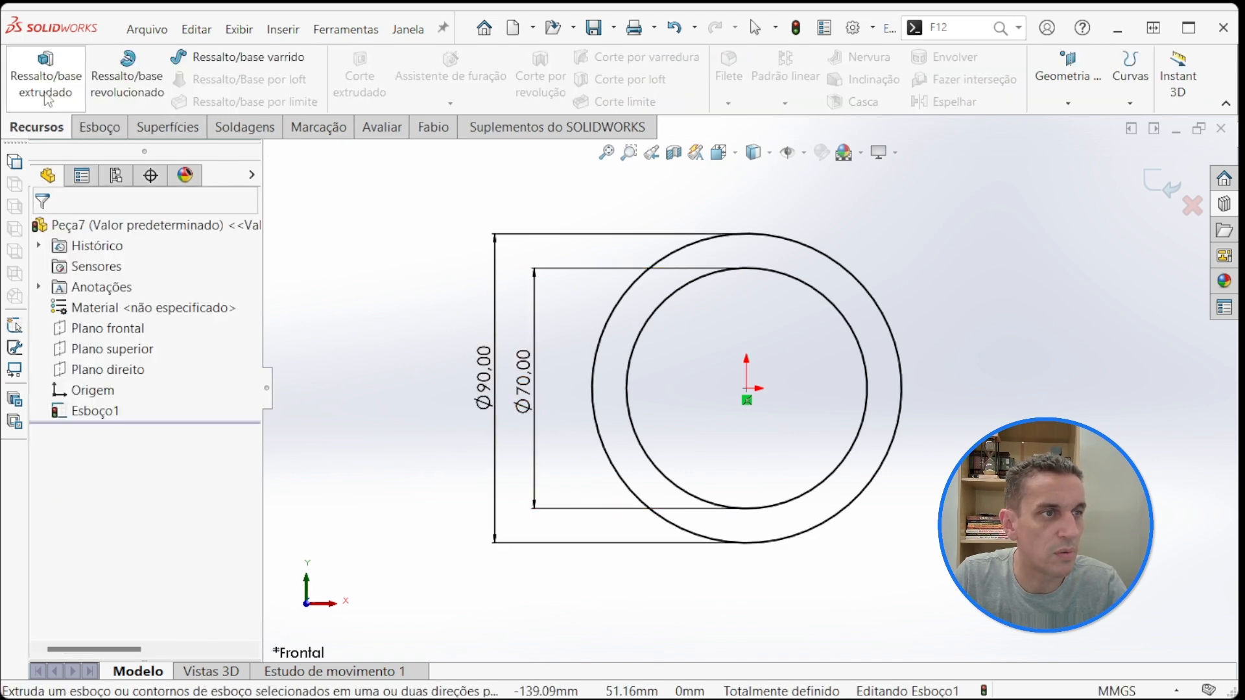
left_click(45, 71)
left_click(193, 354)
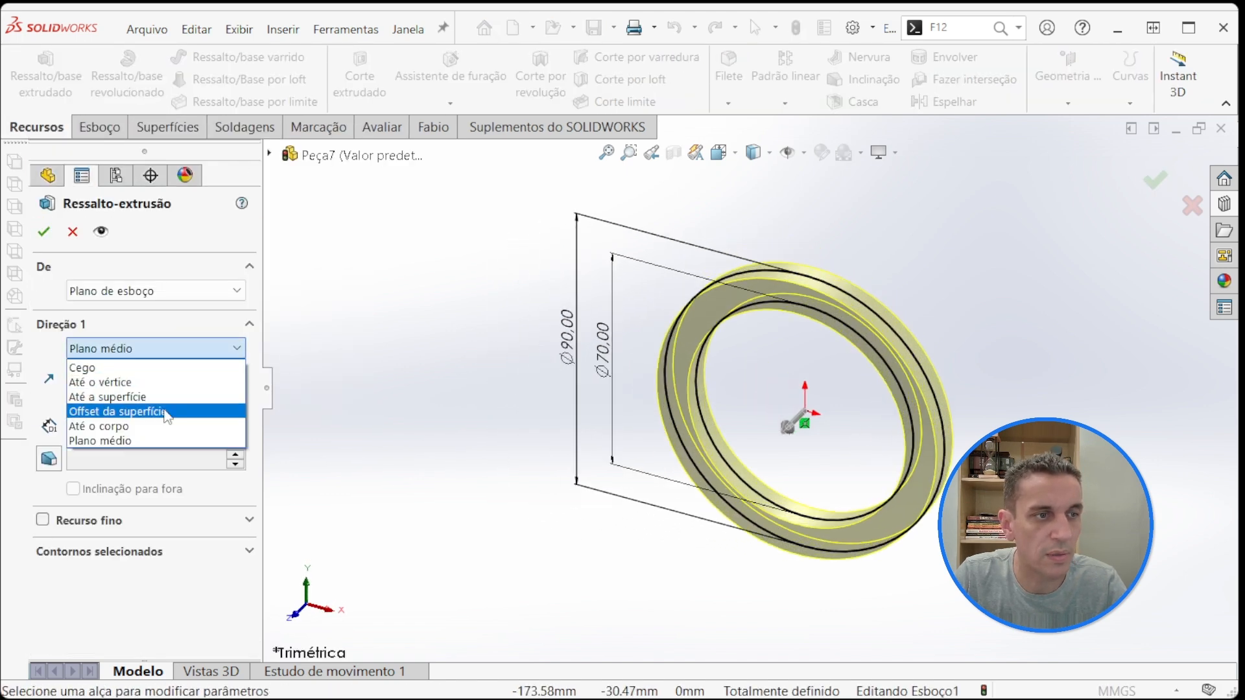
left_click(153, 439)
double_click(144, 426)
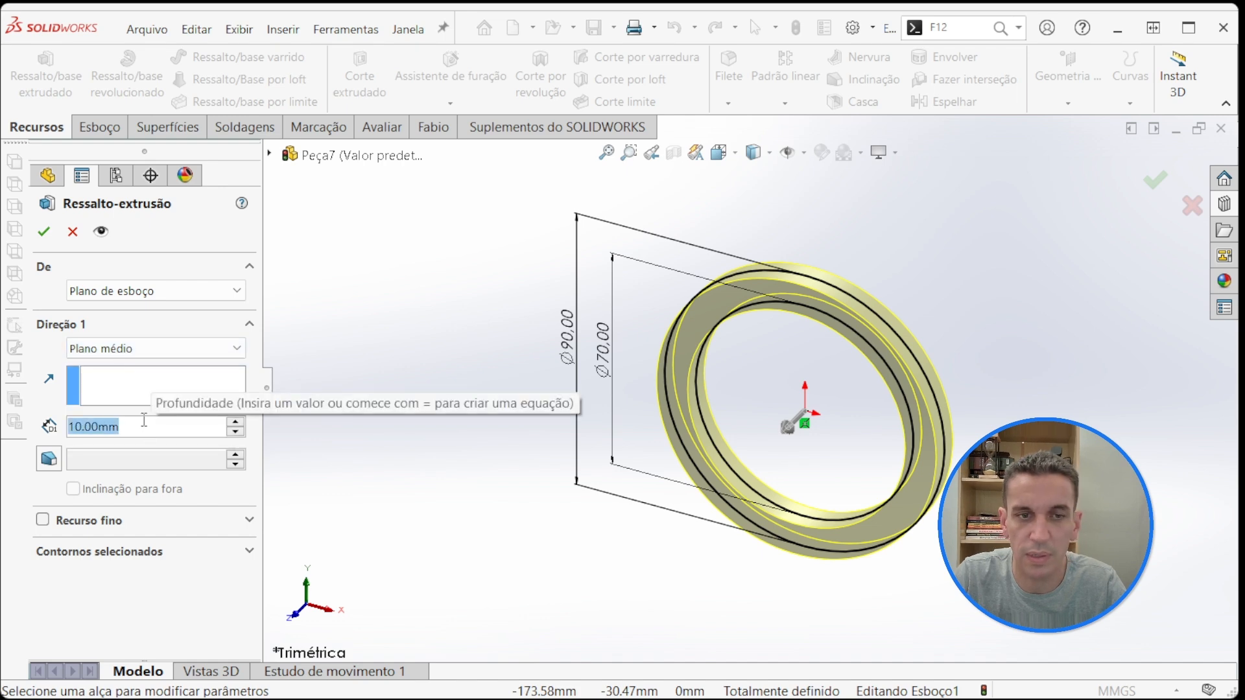
type("50")
key("Return")
key("Return")
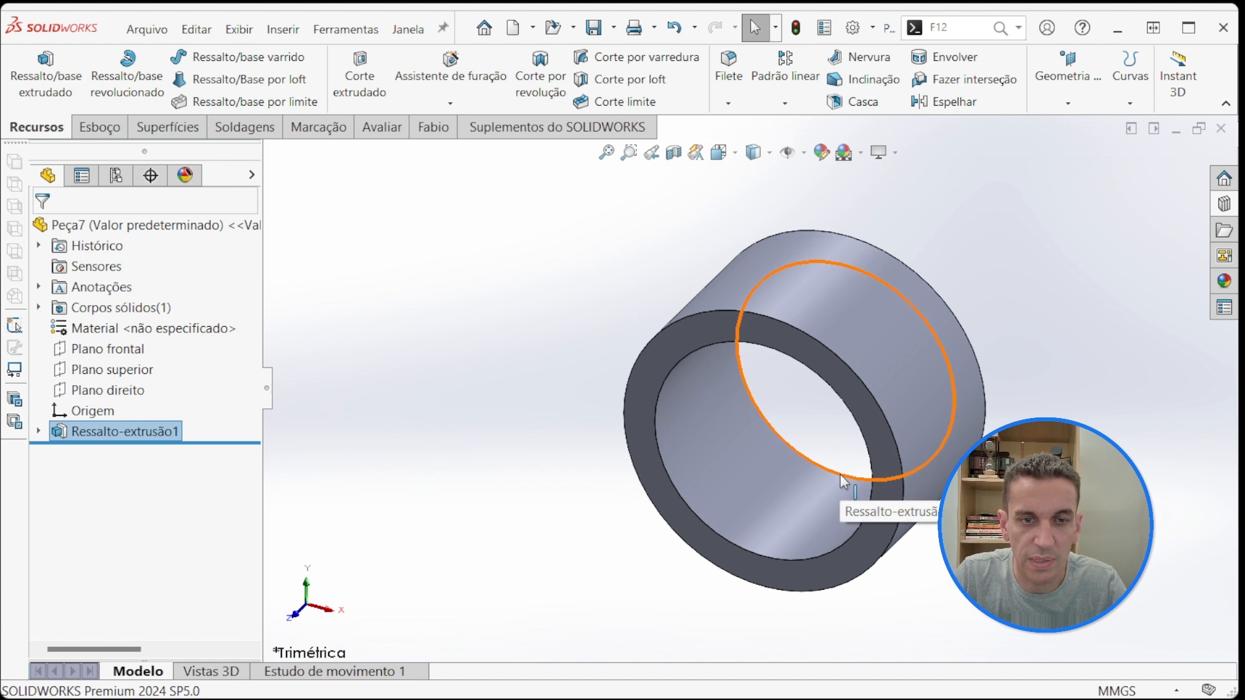
scroll(755, 449, "up", 1)
scroll(1115, 489, "down", 2)
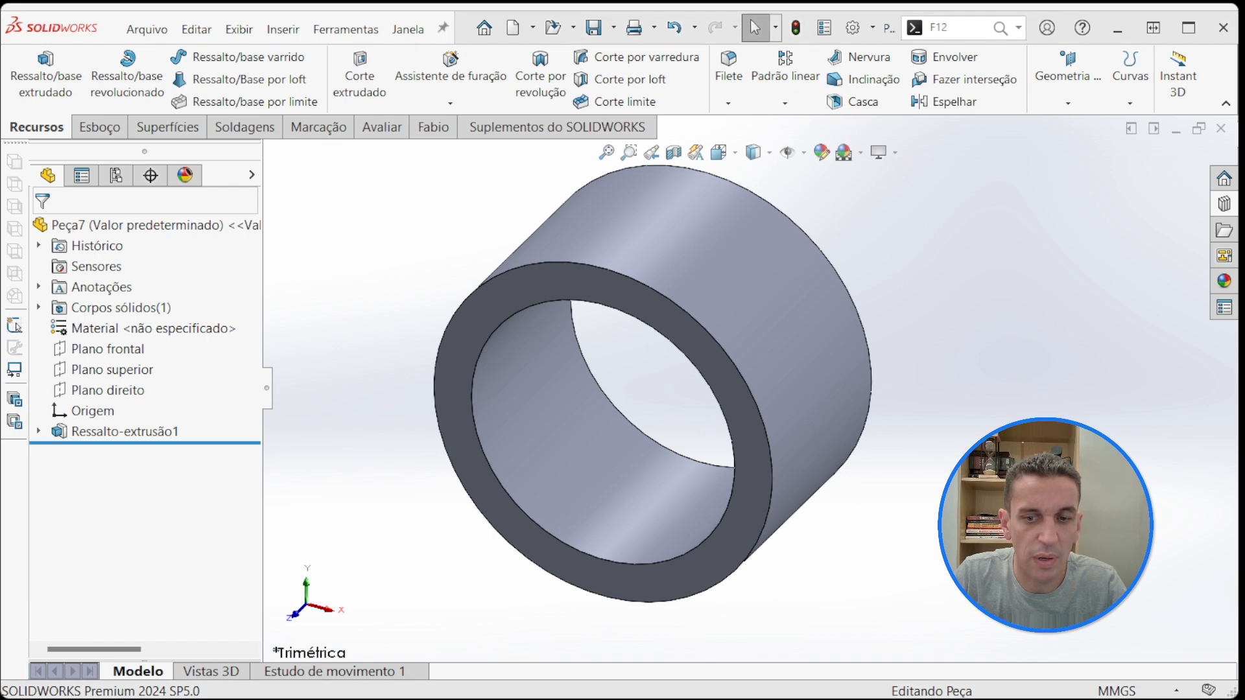
Step: Switch to the DIN 472 PDF and examine the bore groove drawing, tracing the groove profile and marking the retaining ring's section
key("alt+Tab")
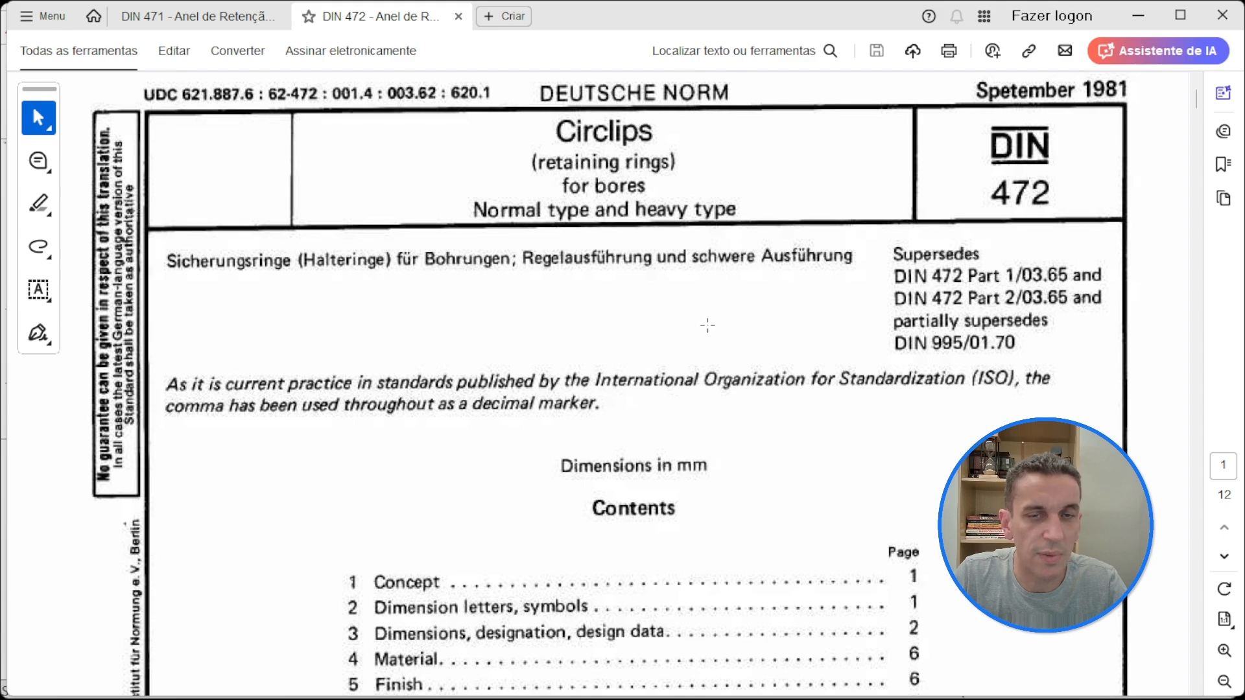
scroll(631, 293, "down", 20)
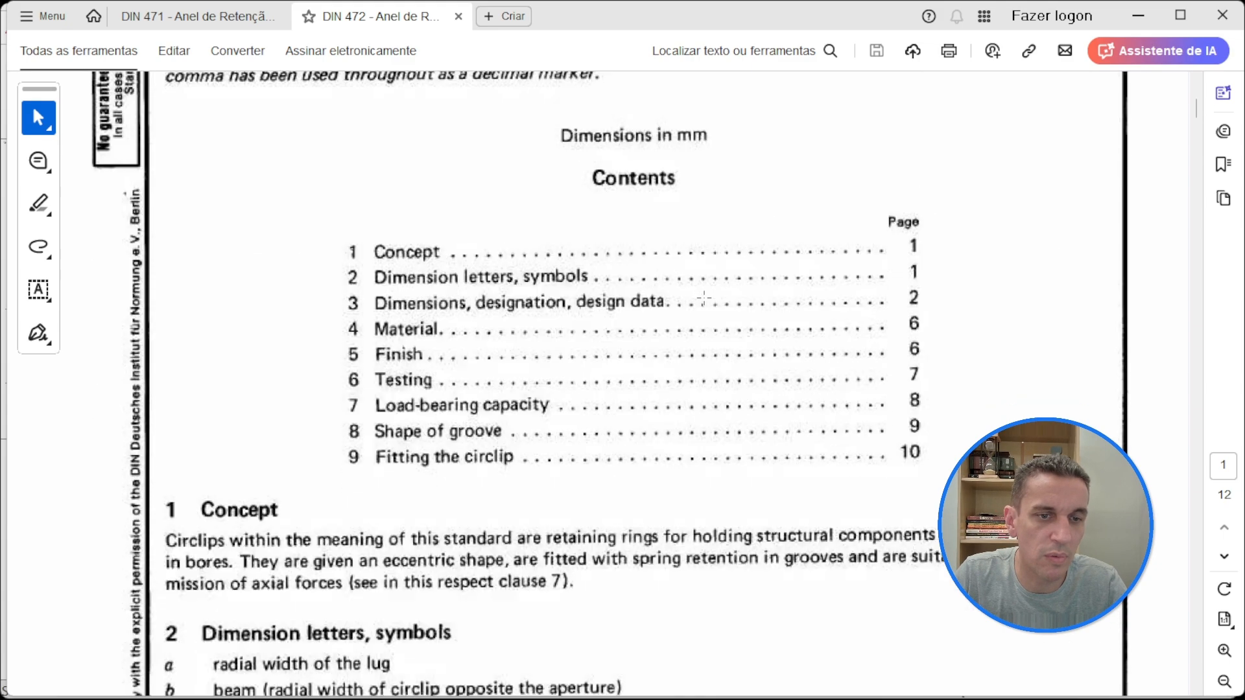
scroll(704, 298, "down", 10)
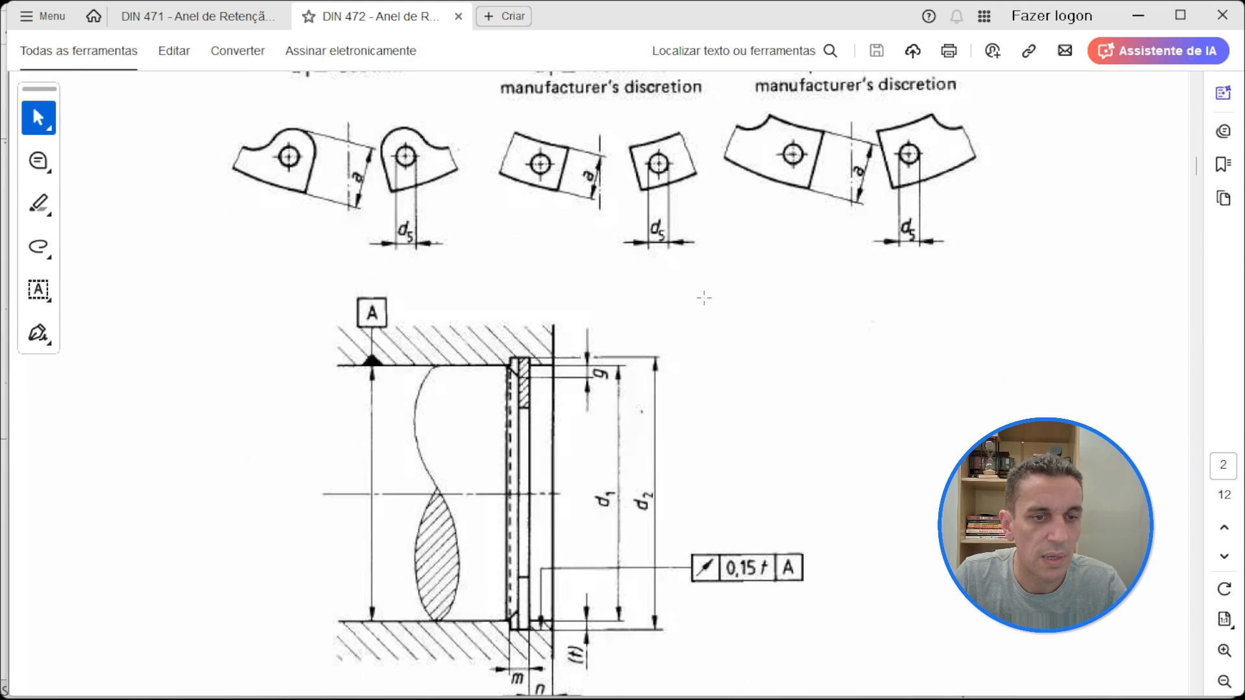
scroll(621, 277, "up", 1)
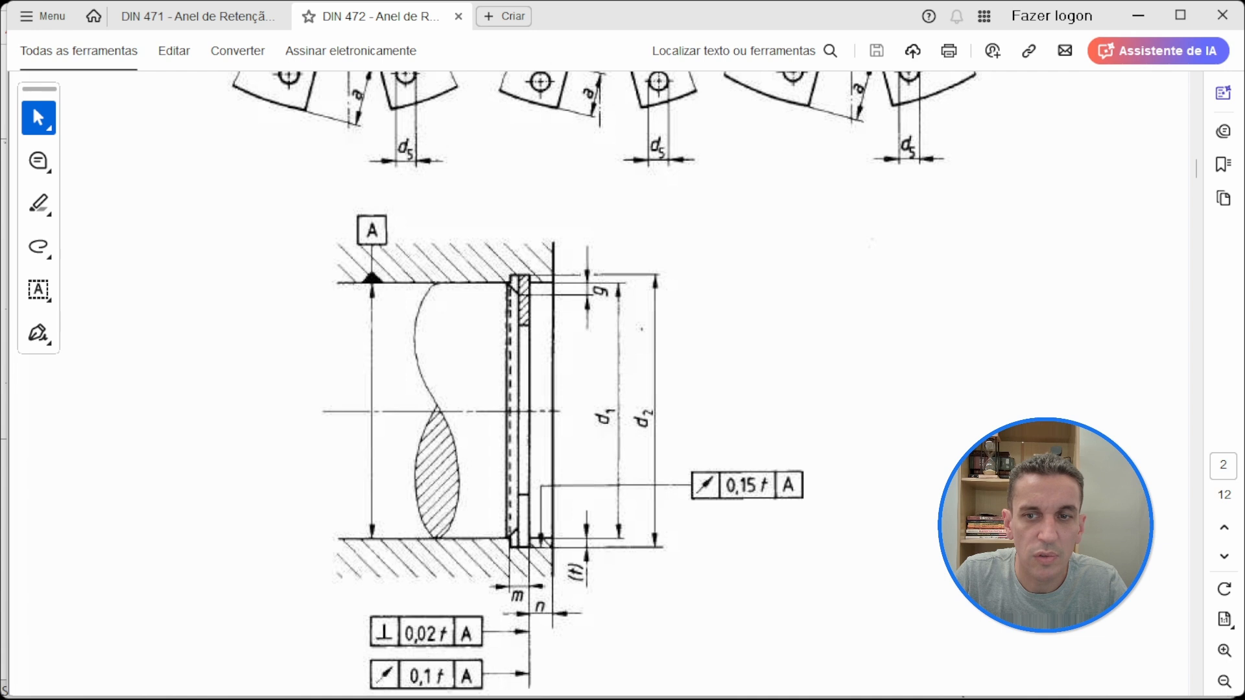
mouse_move(334, 284)
left_mouse_down()
mouse_move(509, 287)
mouse_move(528, 273)
mouse_move(551, 285)
mouse_move(553, 238)
left_mouse_up()
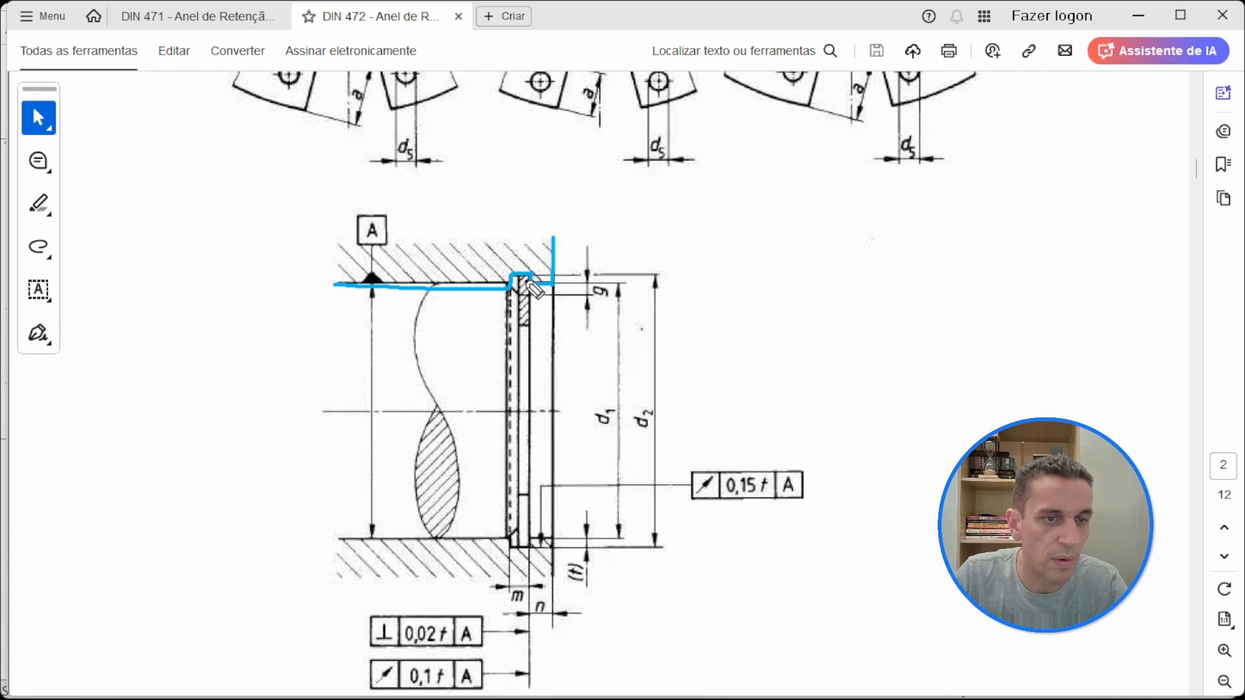
left_click_drag(523, 278, 525, 322)
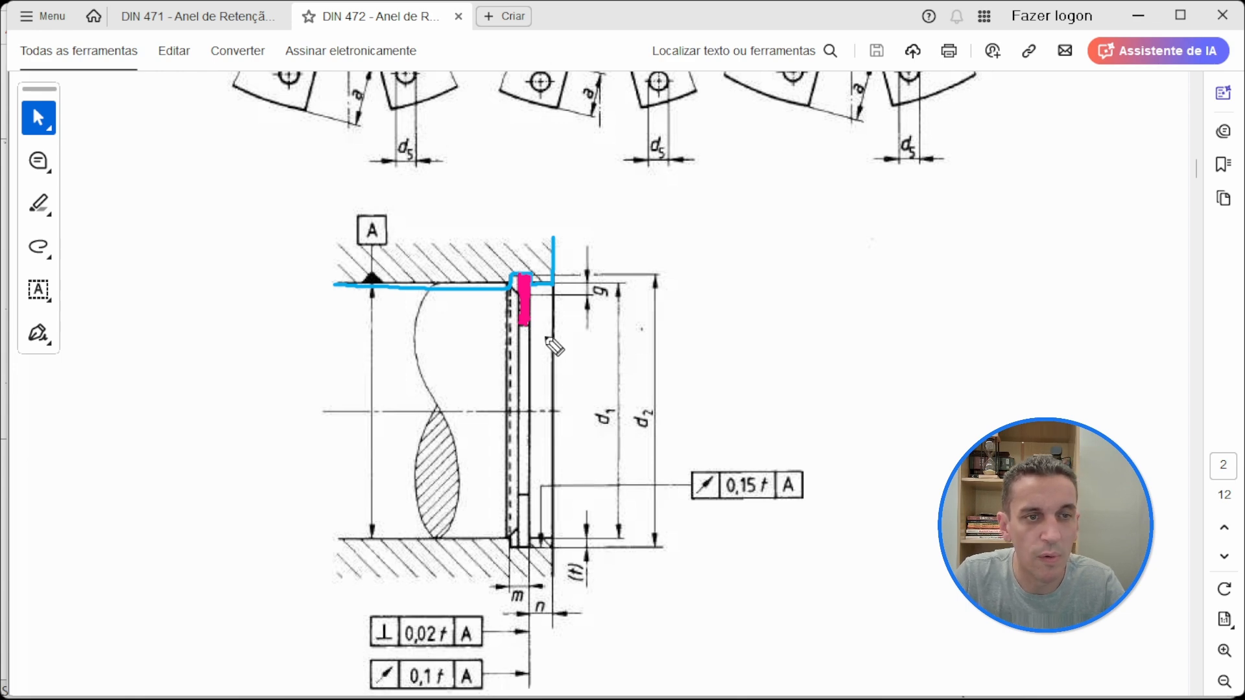
Step: Clear the drawn markings and examine the Bore diameter, Clip and Groove headings of DIN 472 Table 1, Normal type, marking each group
key("Escape")
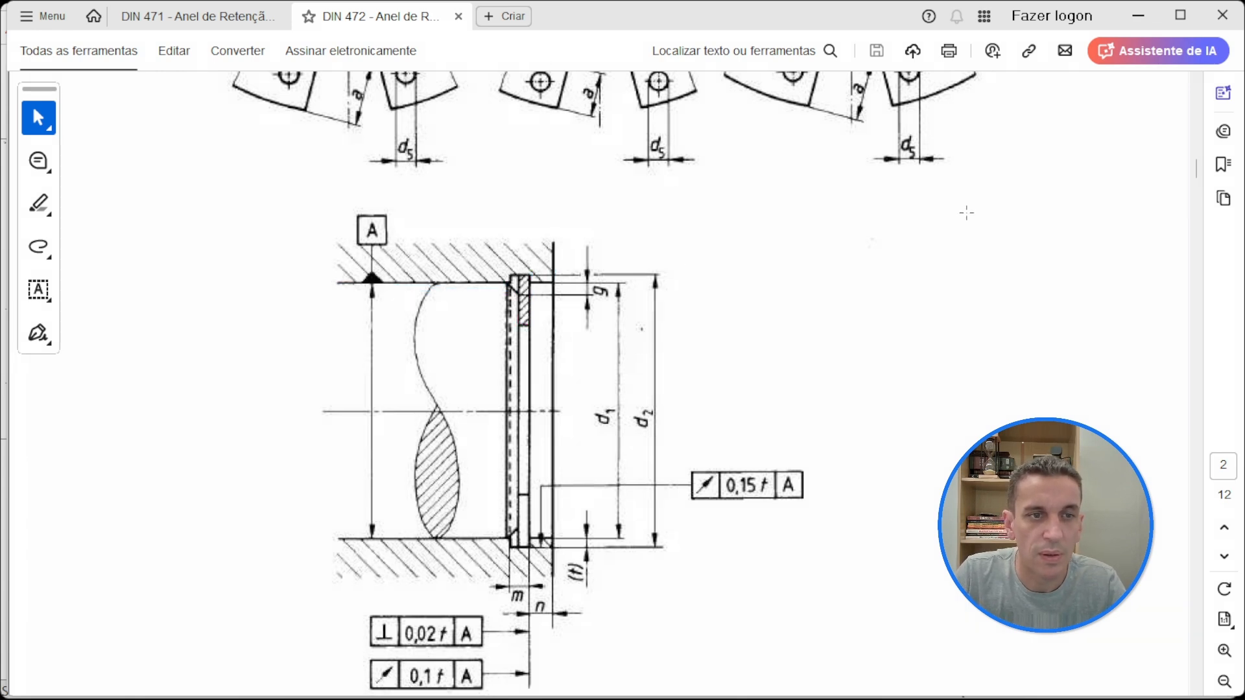
scroll(966, 213, "down", 15)
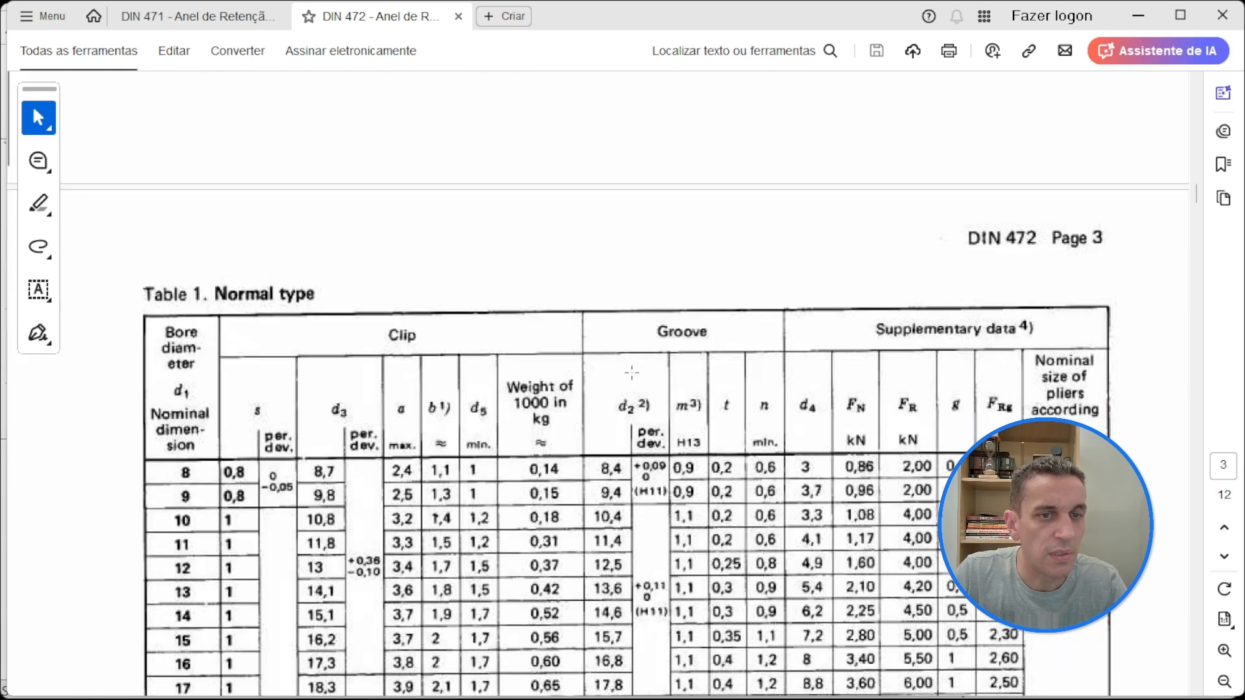
scroll(382, 275, "down", 1)
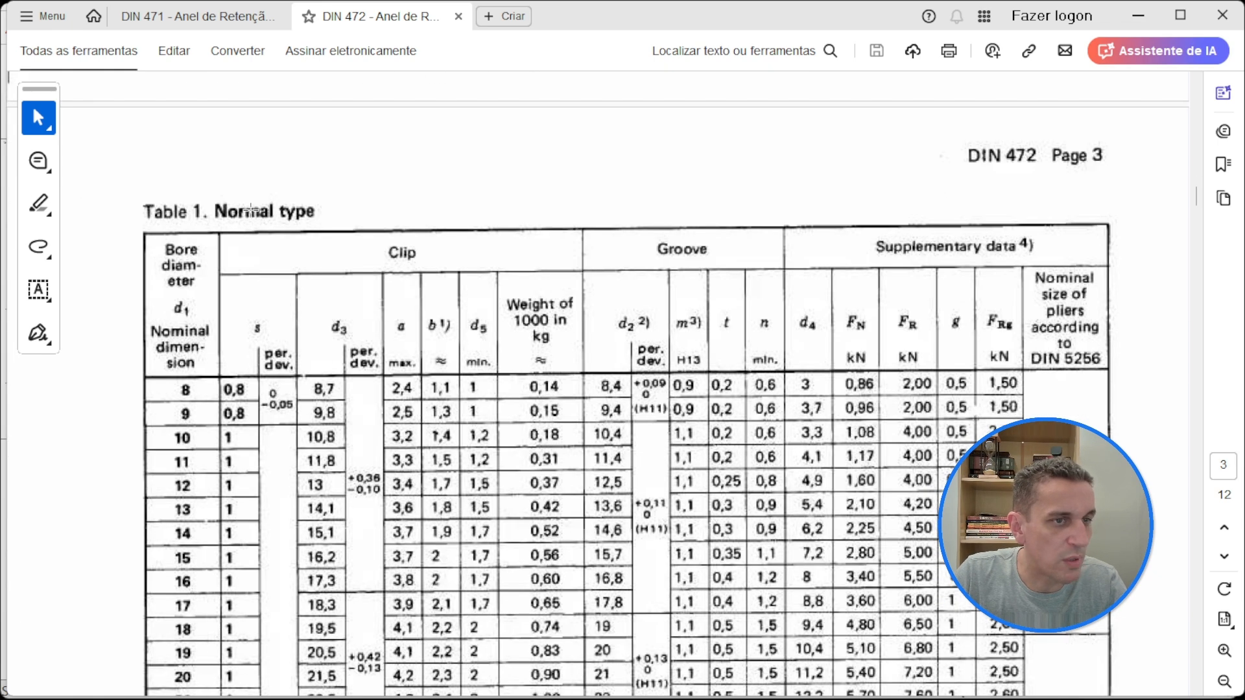
left_click_drag(141, 232, 216, 395)
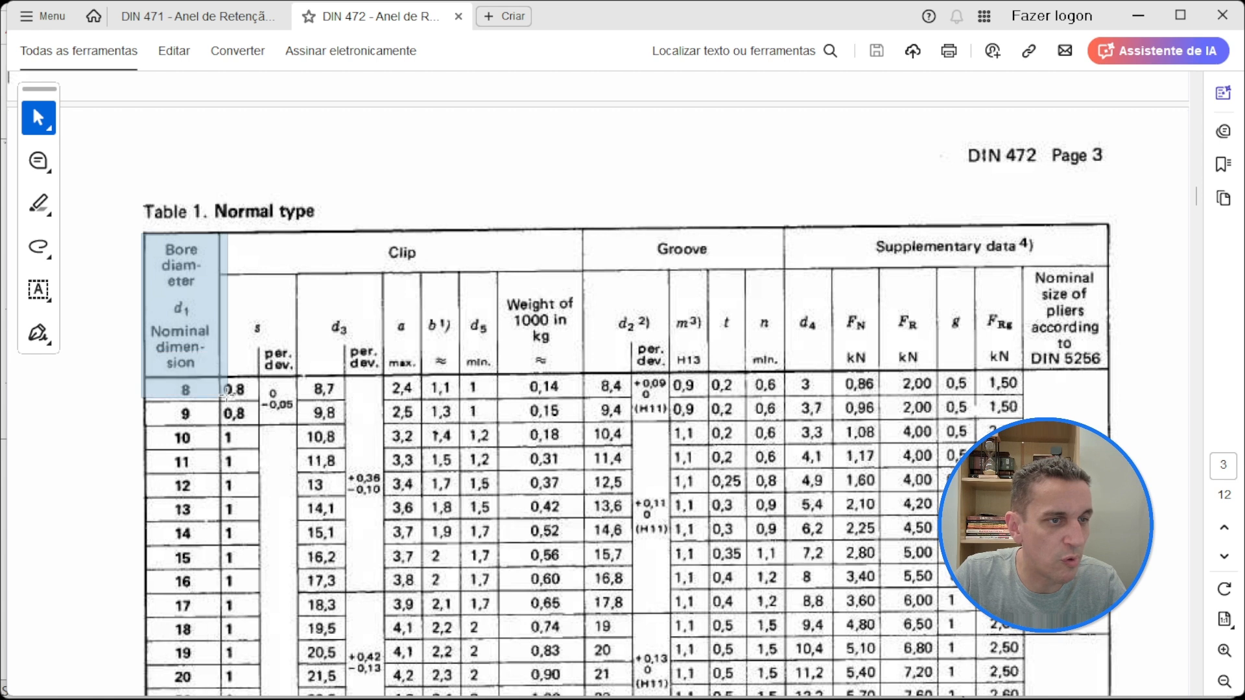
left_click(182, 317)
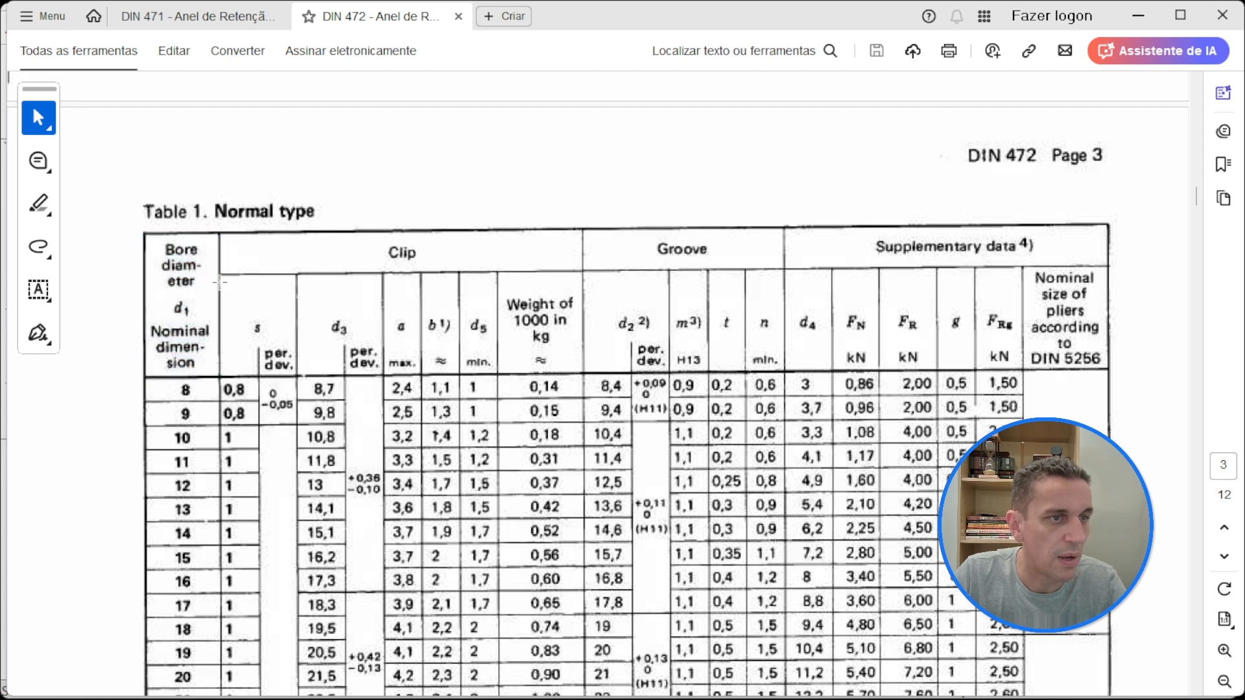
left_click_drag(215, 230, 592, 379)
left_click(455, 323)
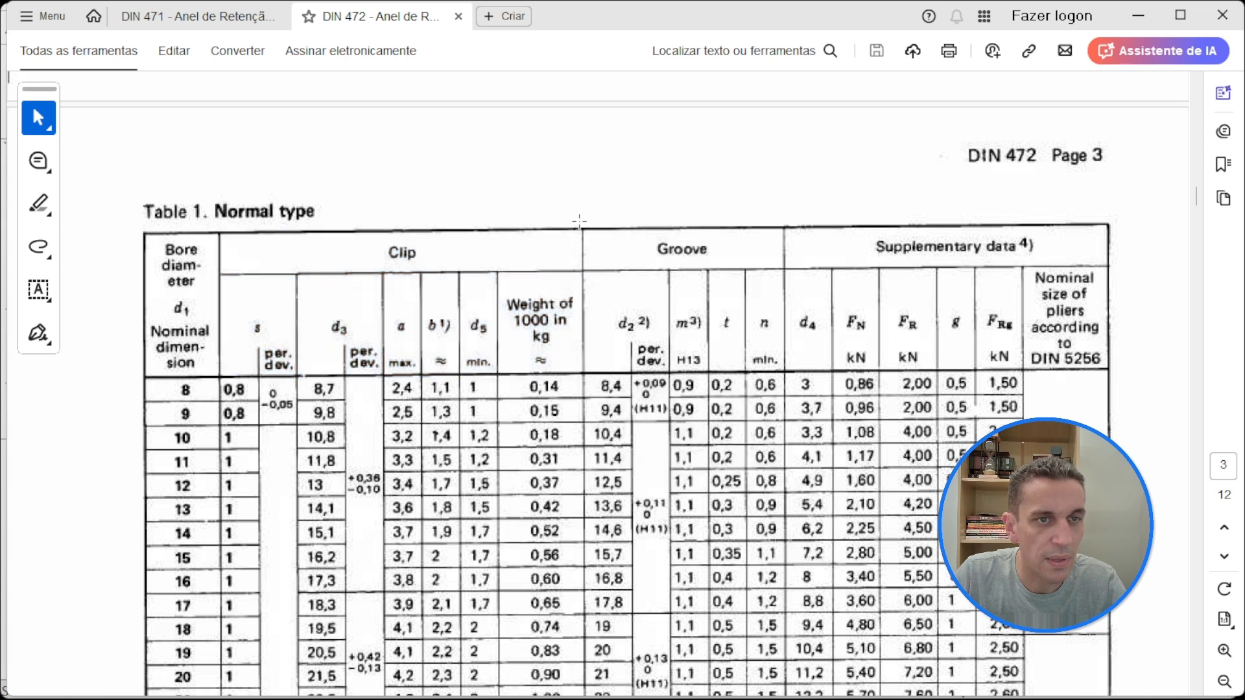
left_click_drag(579, 221, 790, 377)
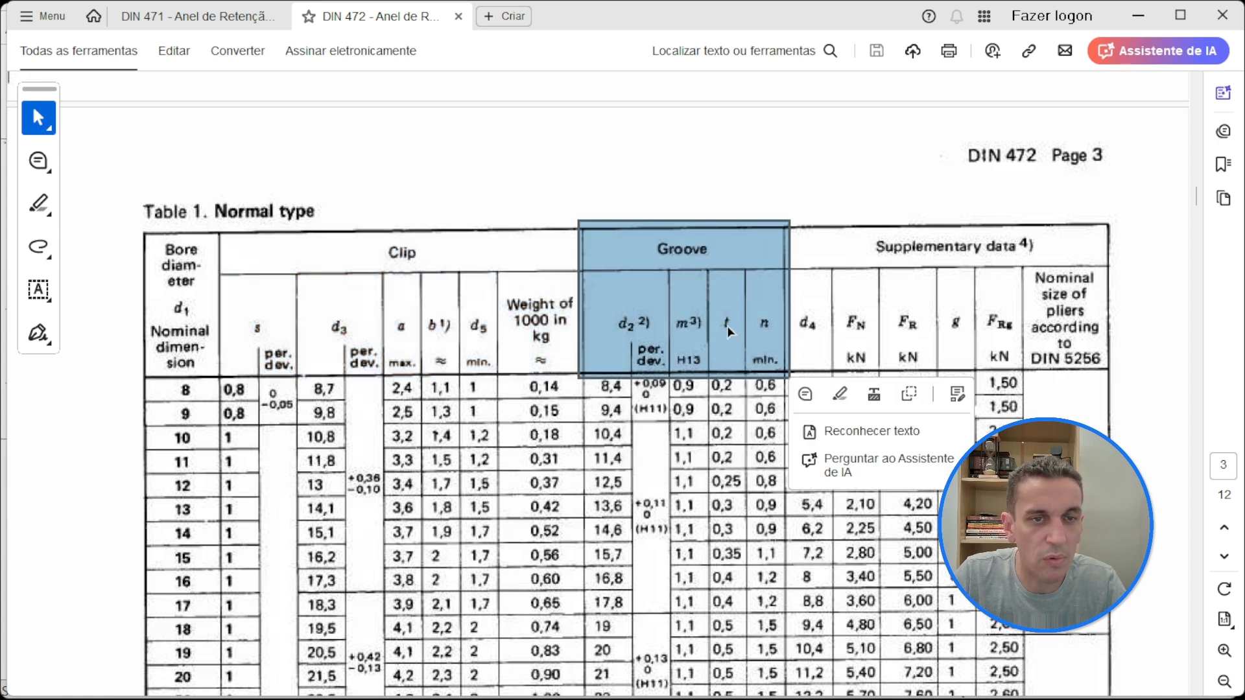
left_click(726, 330)
Step: Mark the 70 mm bore row in Table 1 and look up its clip thickness s and groove diameter d2 under the column headings
scroll(622, 321, "down", 12)
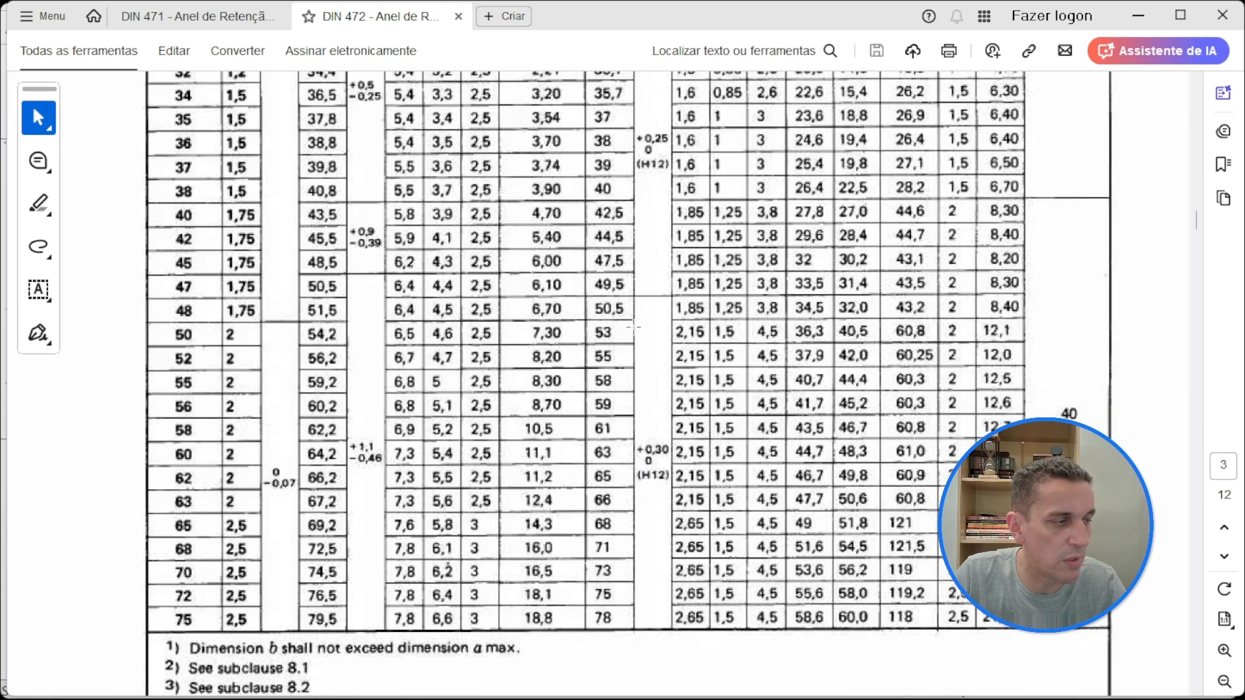
scroll(633, 326, "down", 3)
scroll(633, 326, "down", 2)
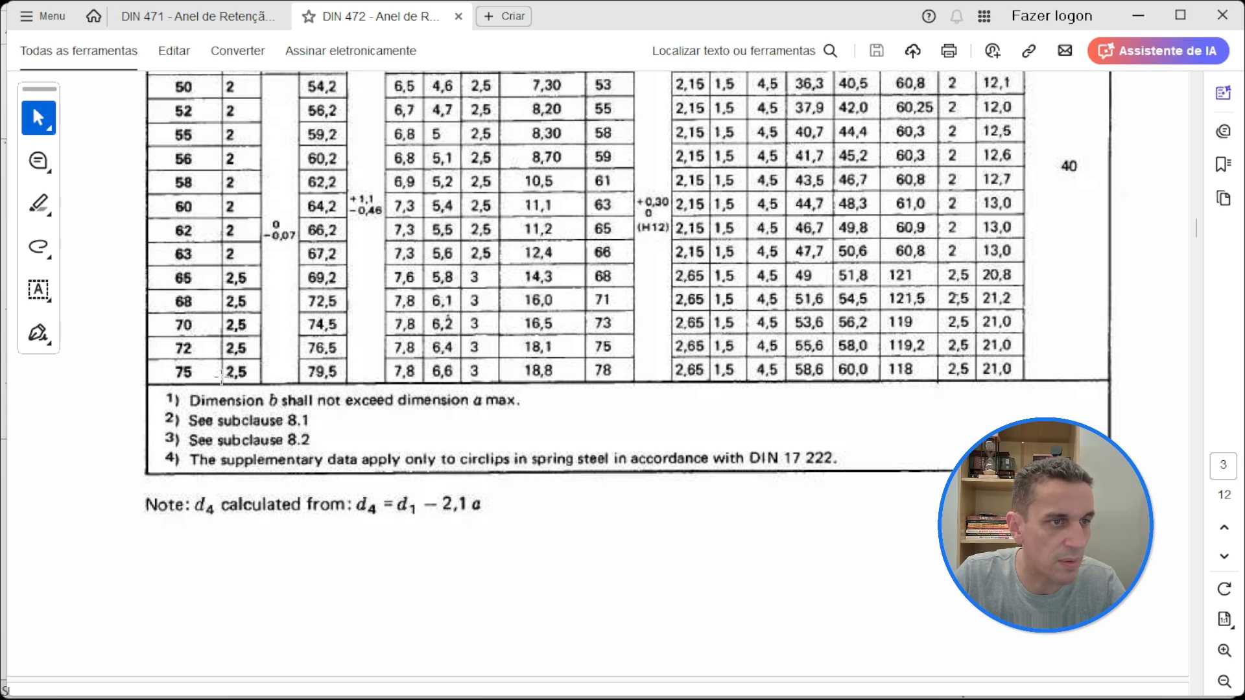
left_click_drag(141, 338, 1025, 308)
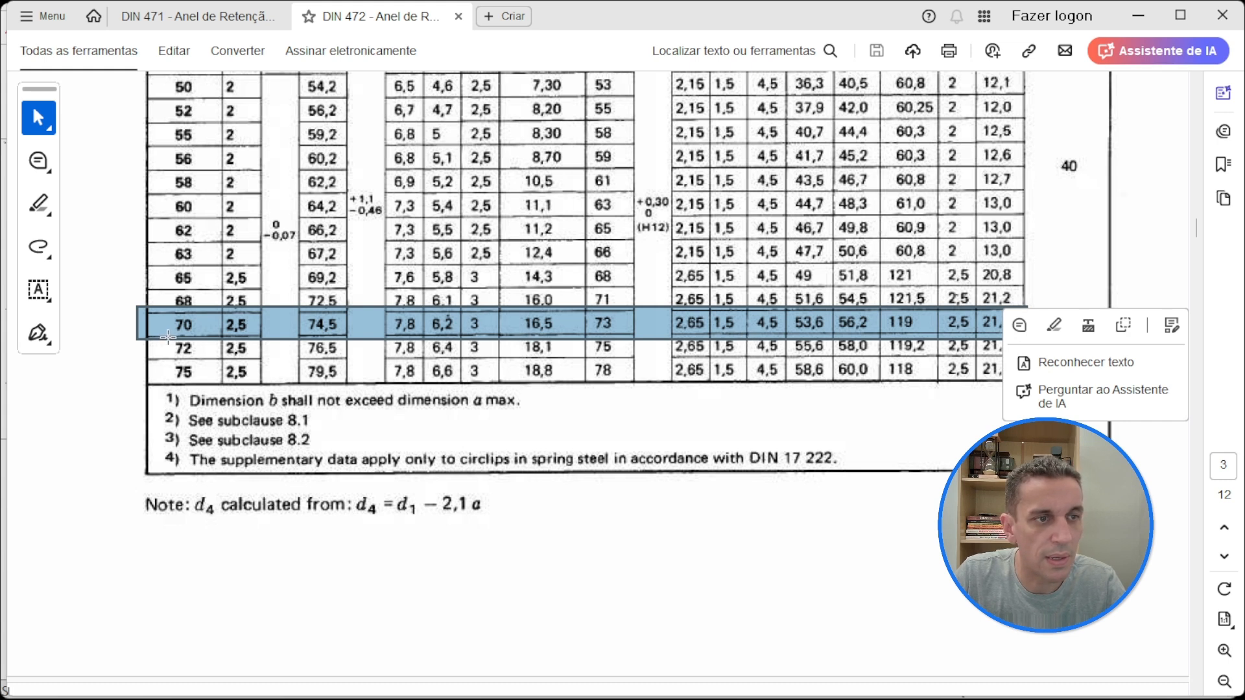
scroll(234, 335, "up", 15)
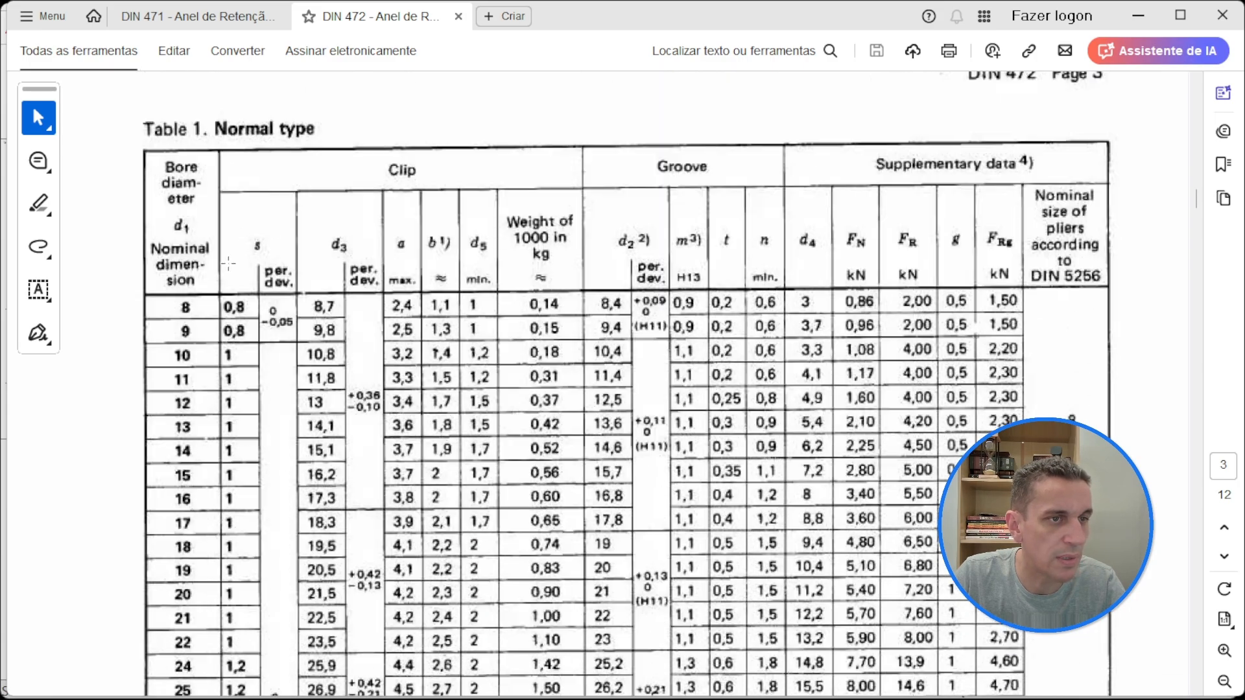
scroll(289, 238, "down", 15)
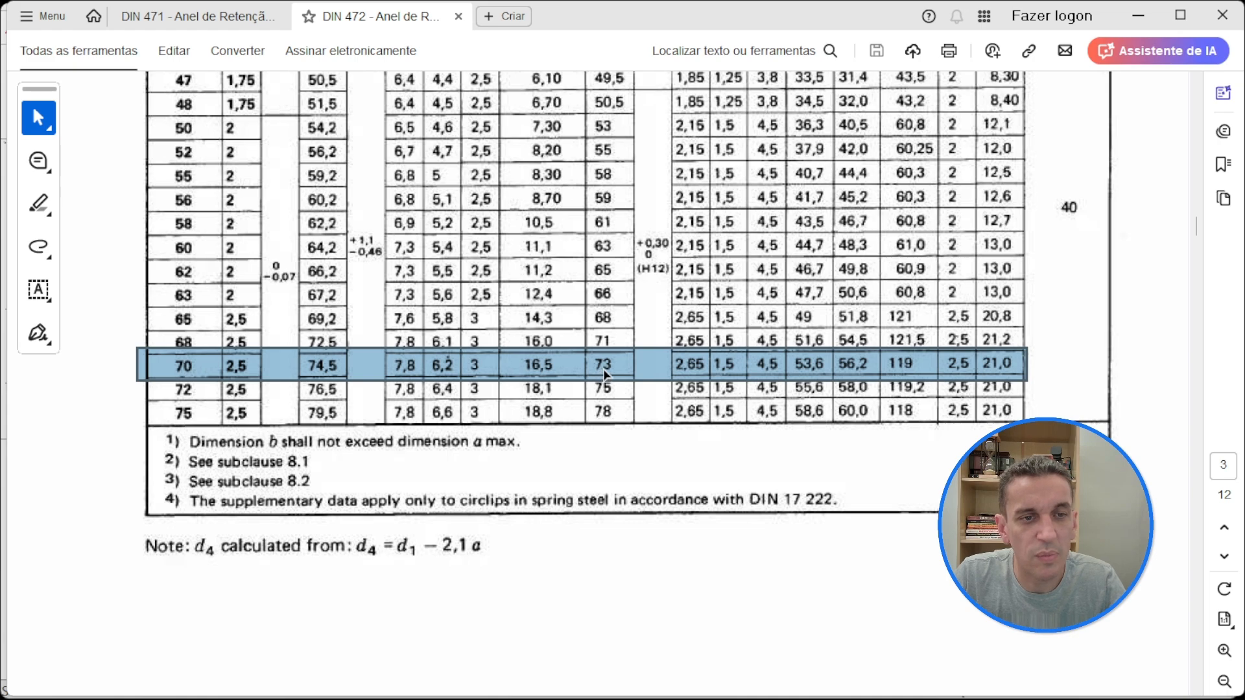
scroll(603, 376, "up", 12)
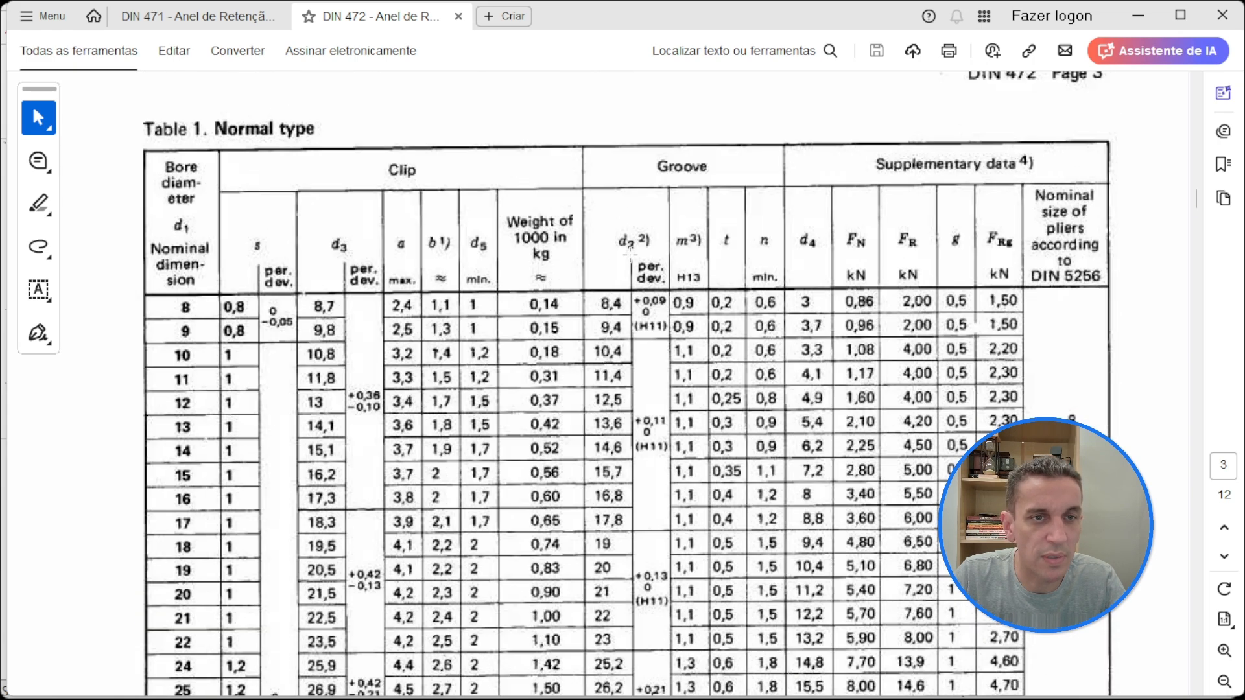
scroll(677, 240, "down", 12)
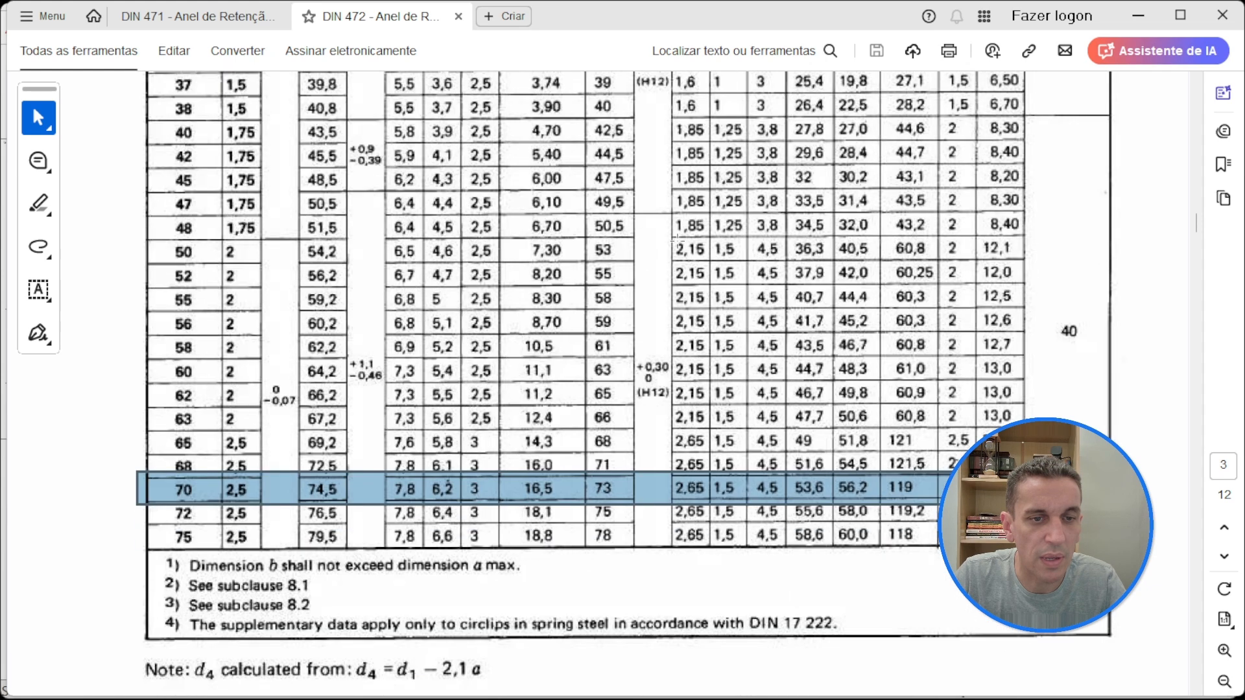
Step: Look up the groove edge distance n in Figure 3 and its value for the 70 mm bore in Table 1
scroll(688, 498, "up", 13)
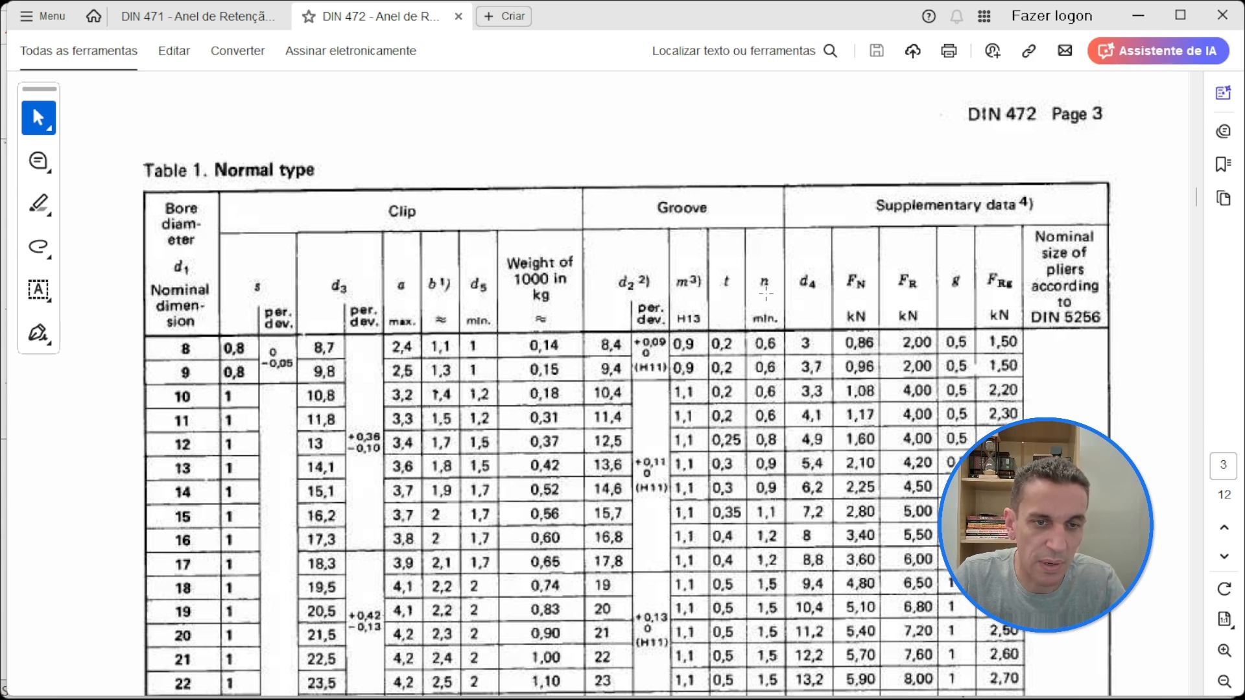
scroll(754, 301, "up", 10)
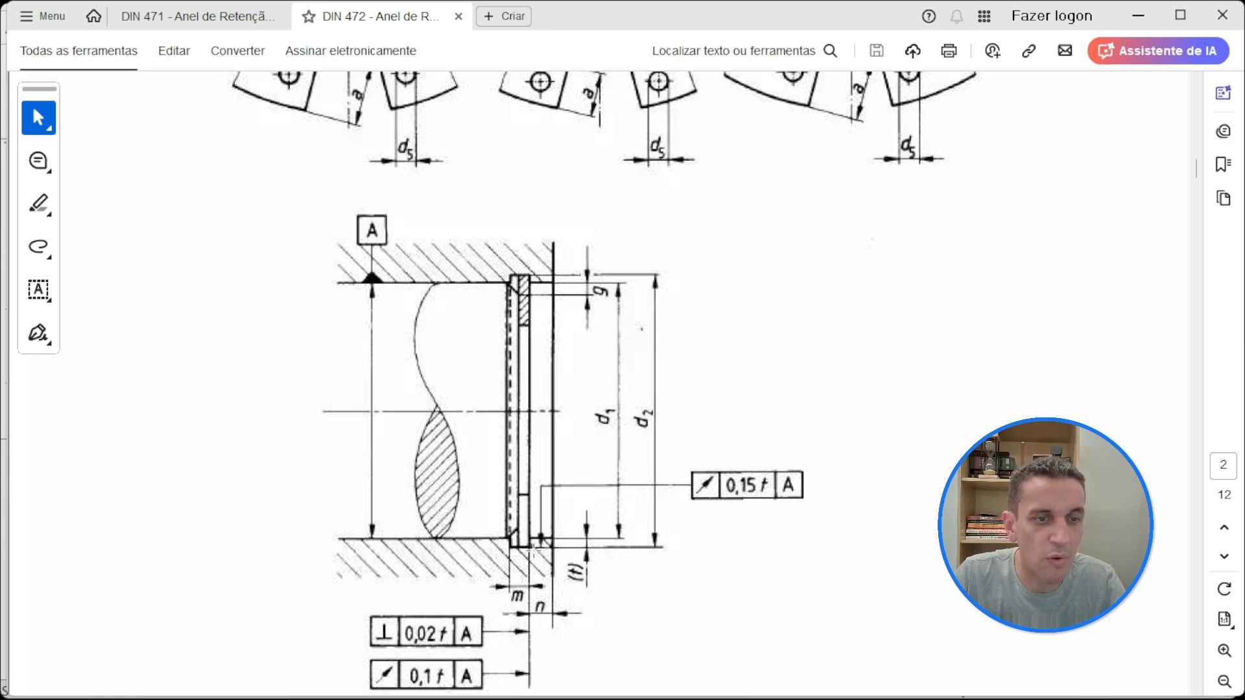
scroll(579, 548, "down", 15)
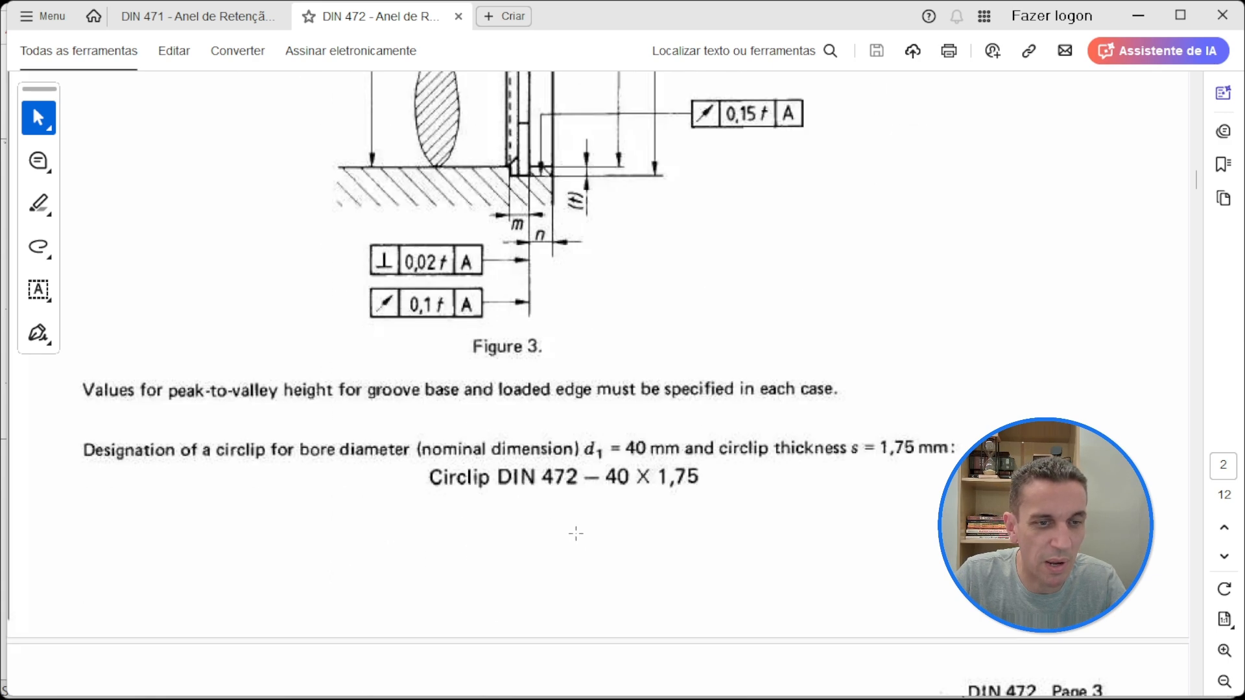
scroll(814, 400, "down", 10)
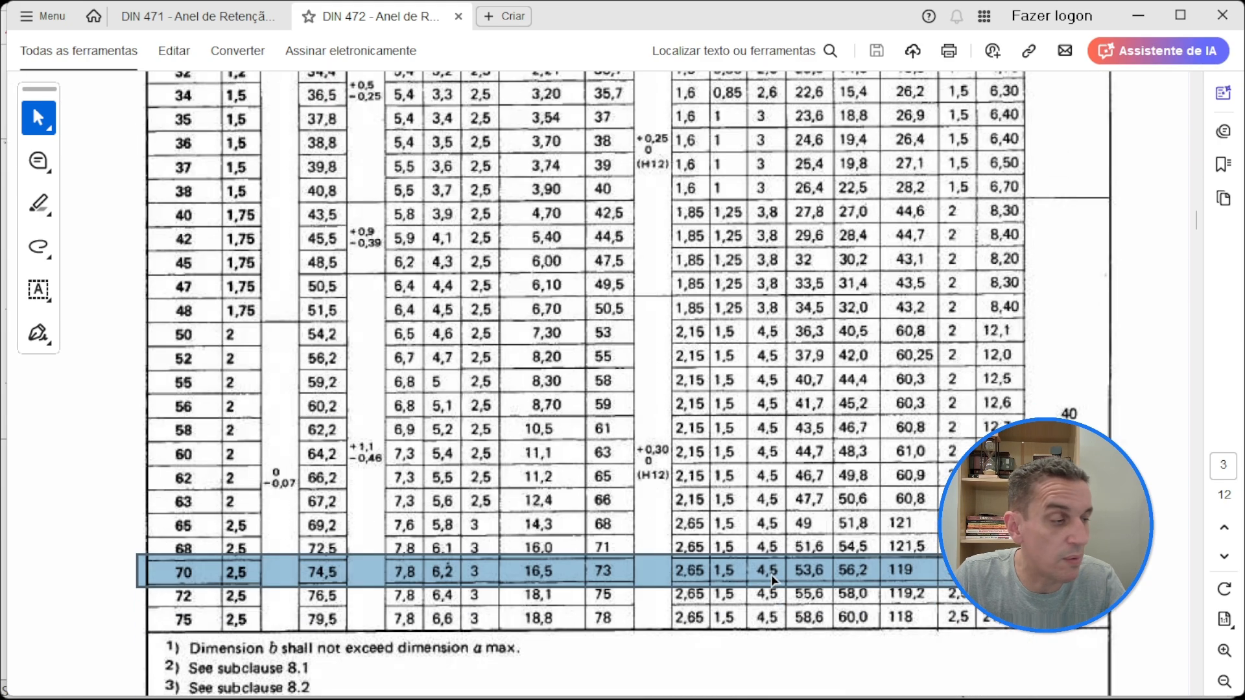
Step: Return to SOLIDWORKS and open the din 472 retaining ring groove folder in the Design Library
left_click(1137, 23)
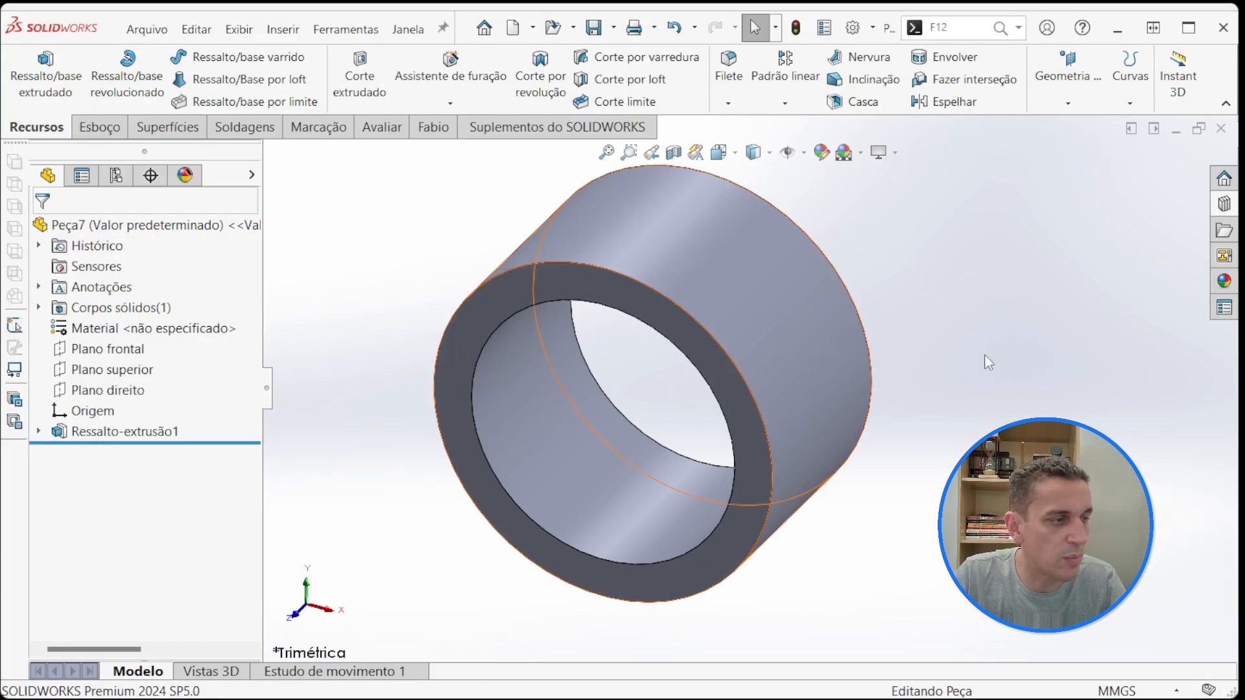
left_click(1224, 203)
scroll(1069, 250, "down", 3)
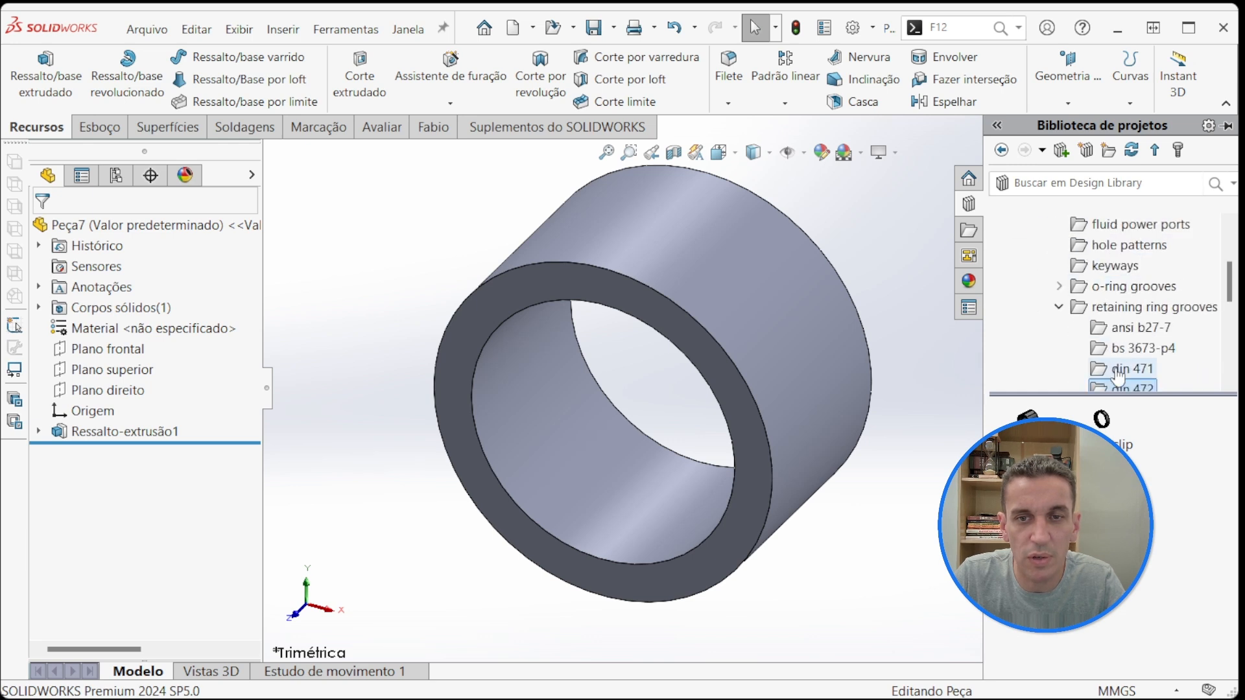
scroll(1063, 271, "down", 1)
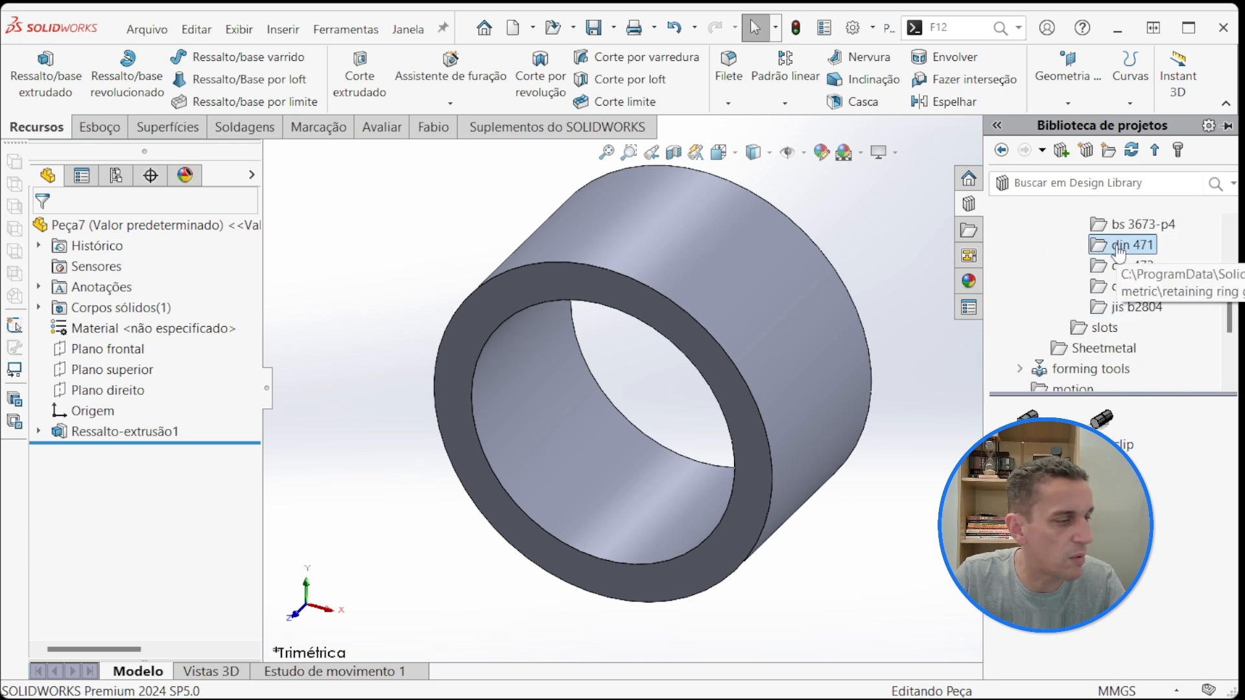
left_click(1131, 265)
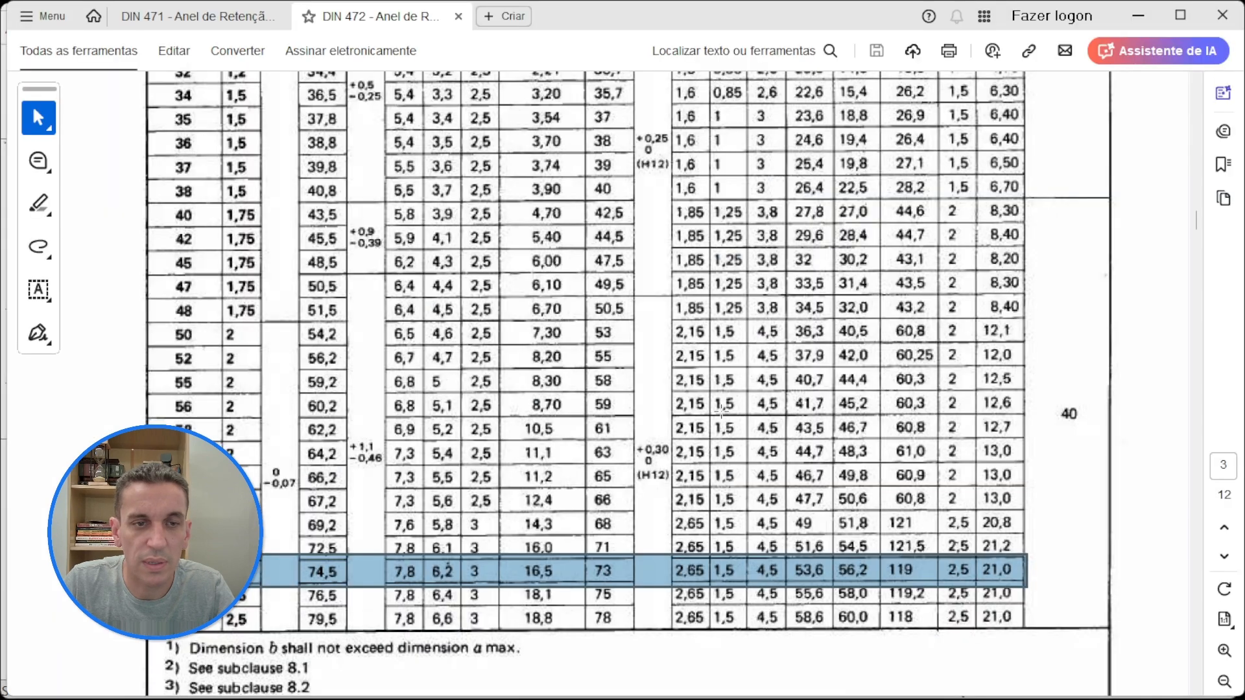
Step: In the DIN 472 PDF, compare Table 1 for normal-type rings with Table 2 for heavy-type rings
scroll(314, 238, "up", 10)
scroll(304, 239, "up", 5)
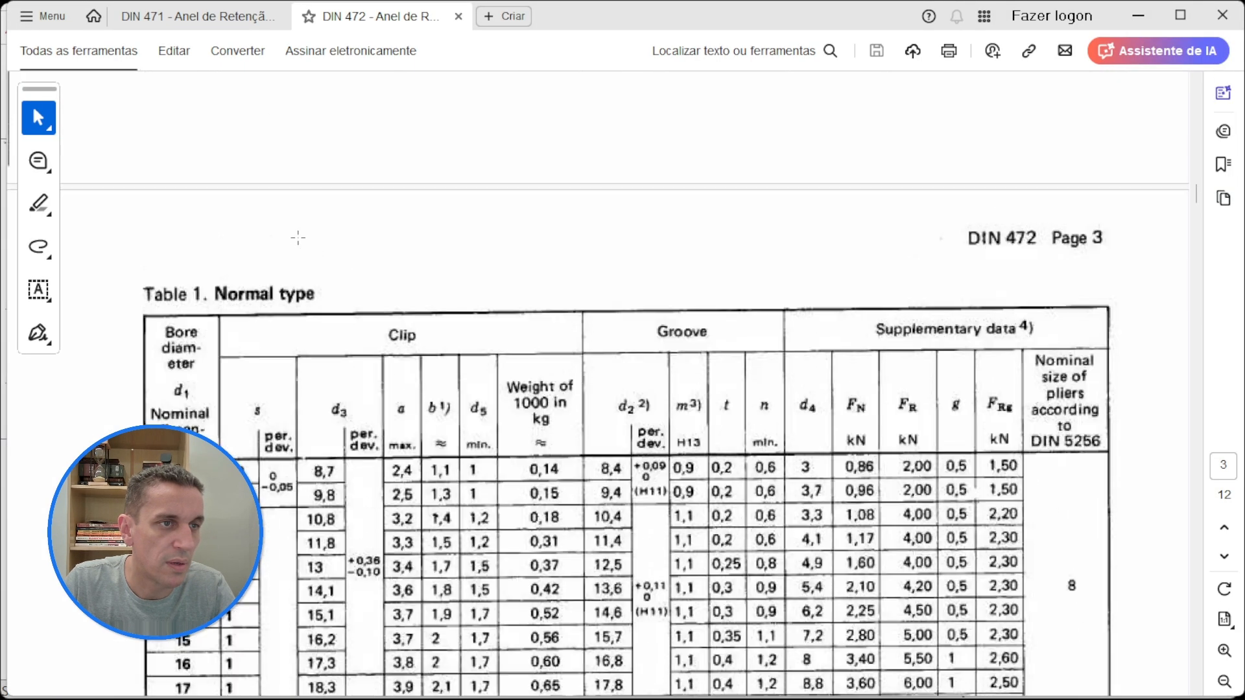
scroll(382, 288, "down", 20)
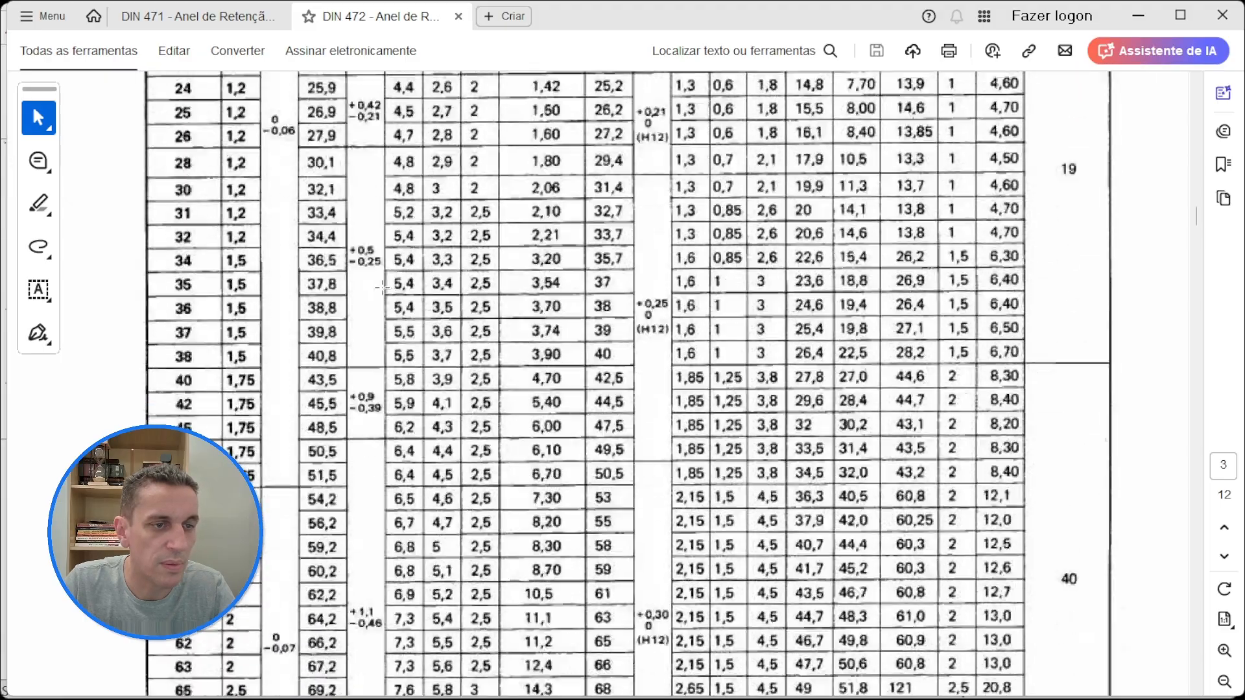
scroll(383, 288, "down", 20)
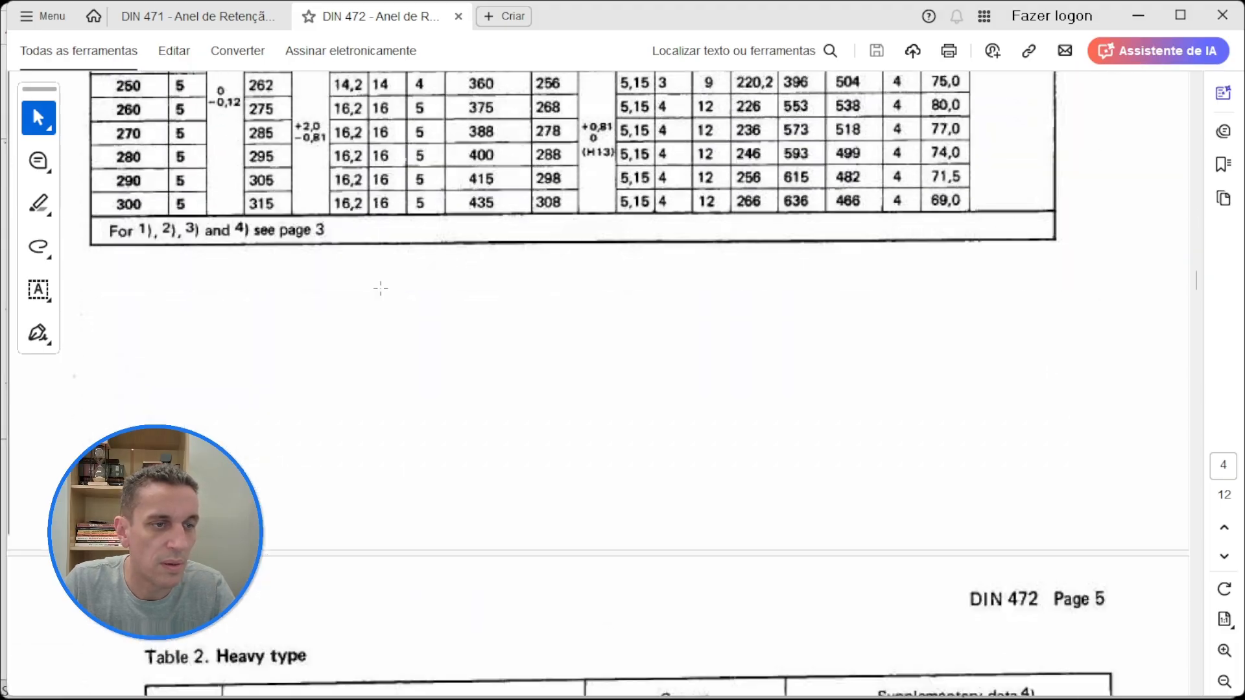
scroll(298, 423, "down", 10)
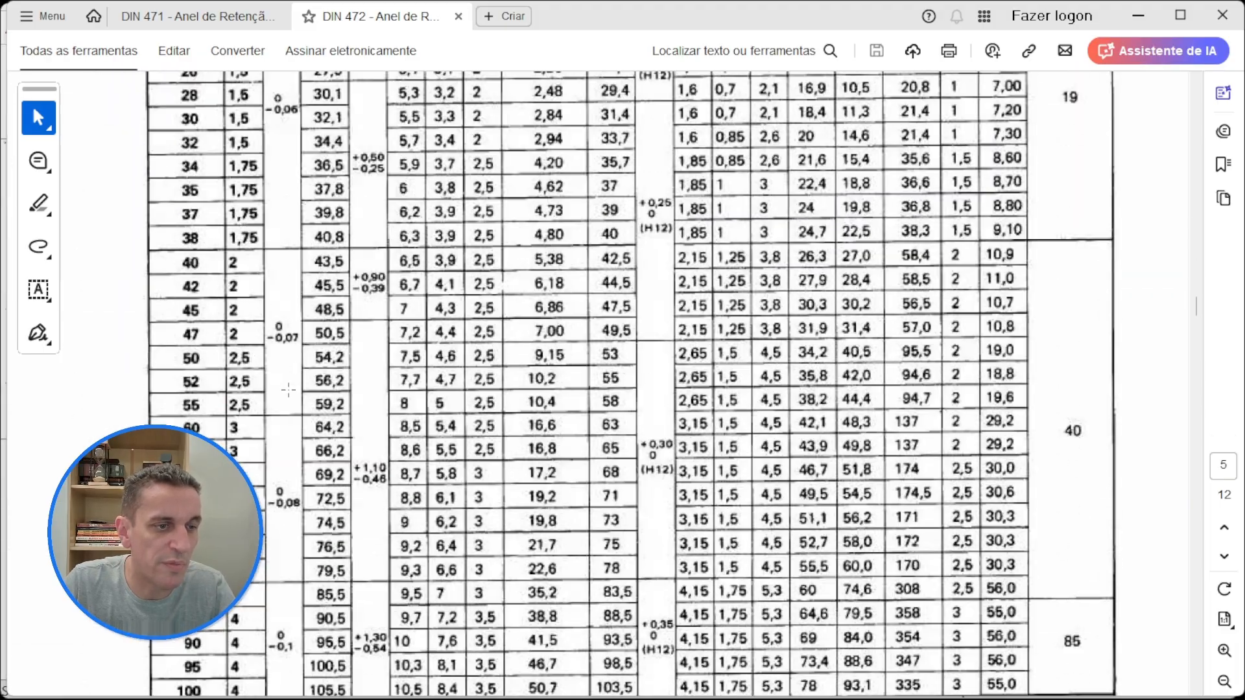
scroll(241, 453, "up", 15)
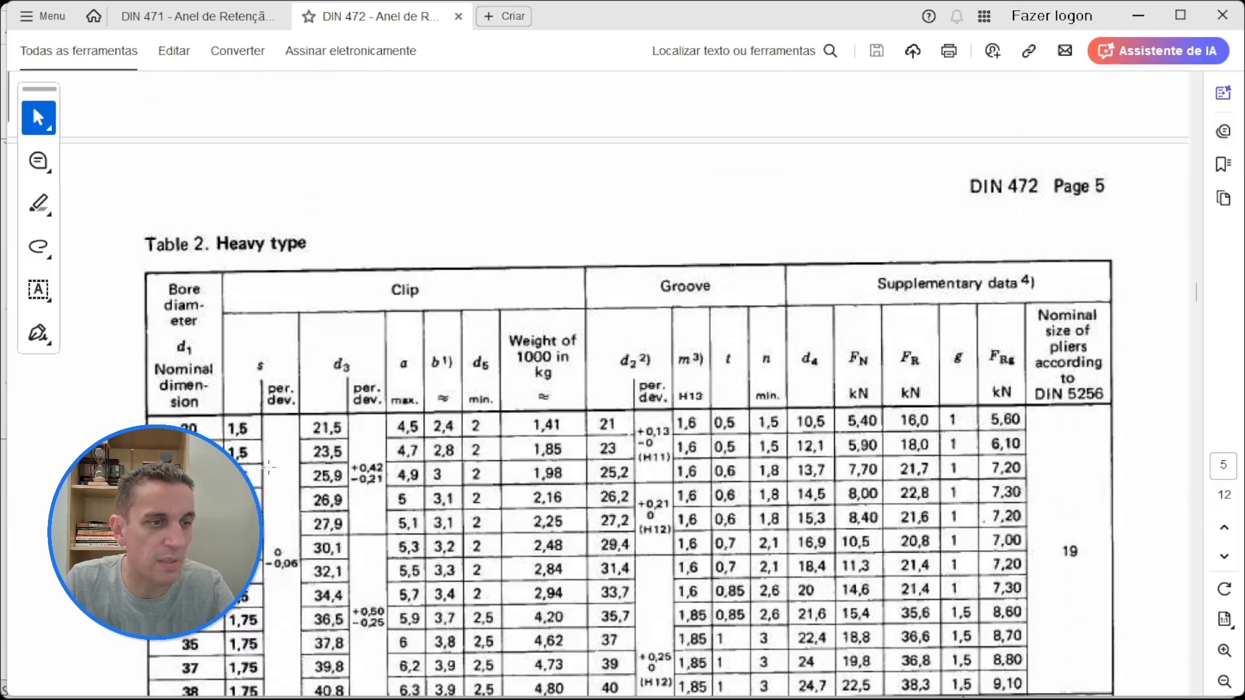
scroll(268, 470, "up", 20)
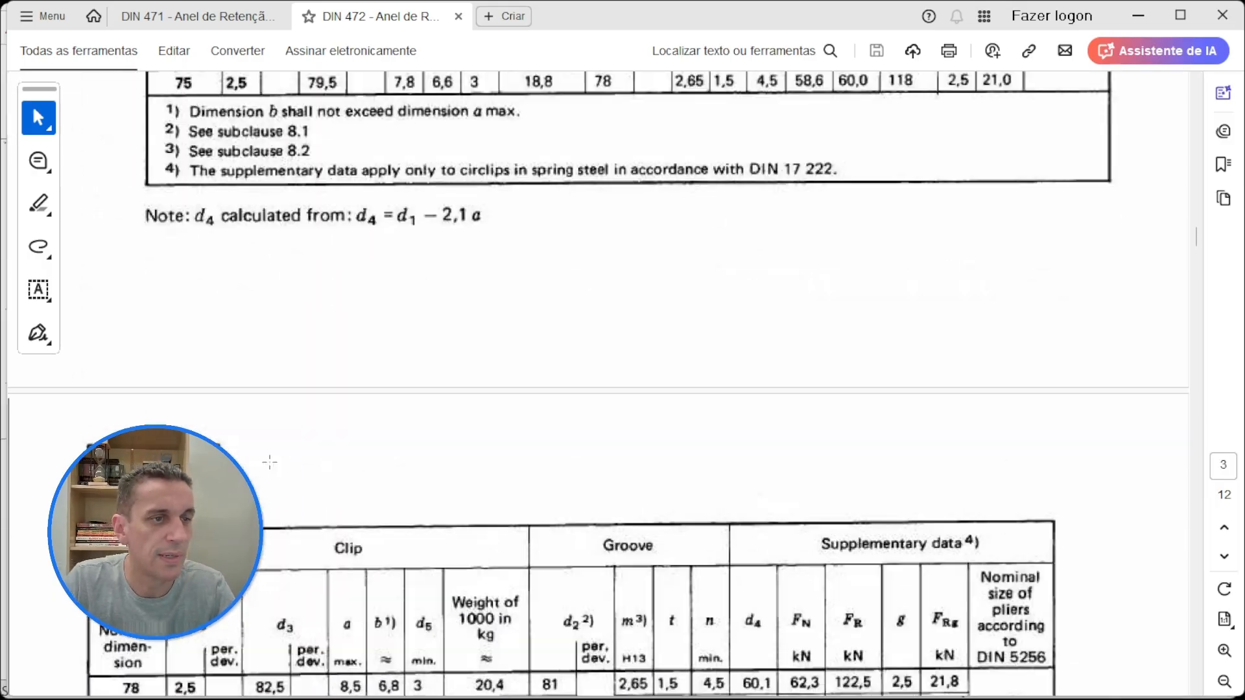
Step: Examine how clip thickness s varies with bore diameter in Table 1, marking the 22 and 24 mm rows
scroll(299, 406, "up", 3)
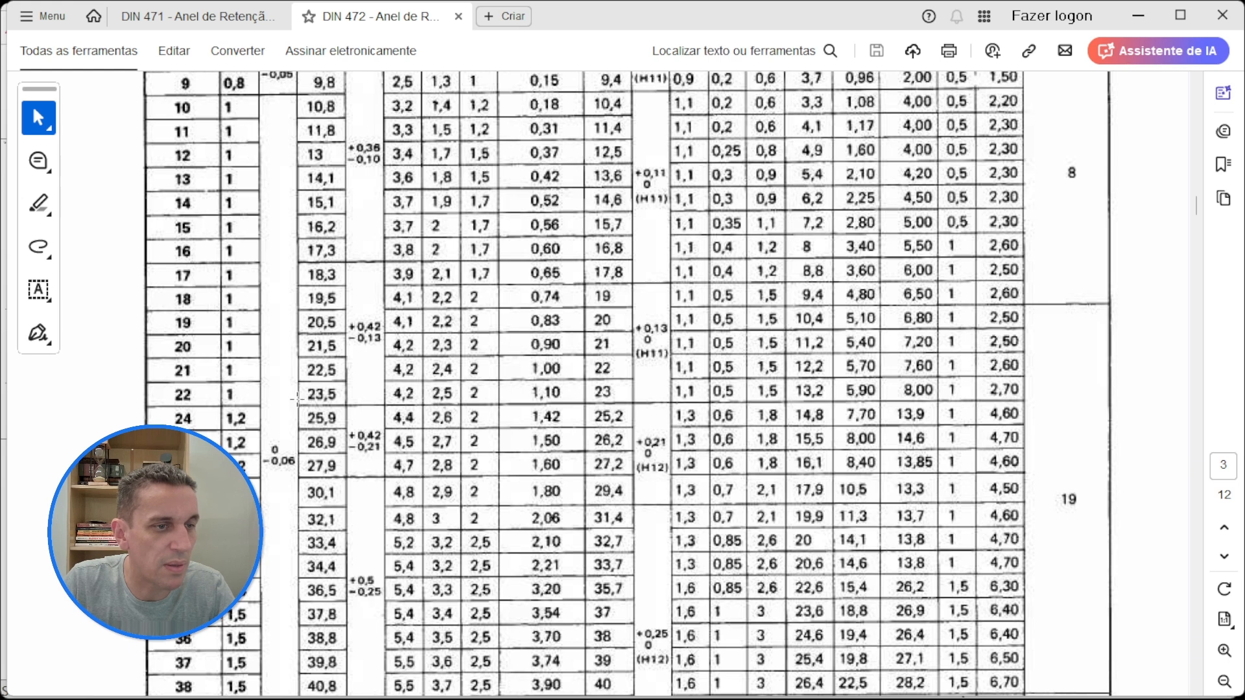
scroll(227, 398, "up", 1)
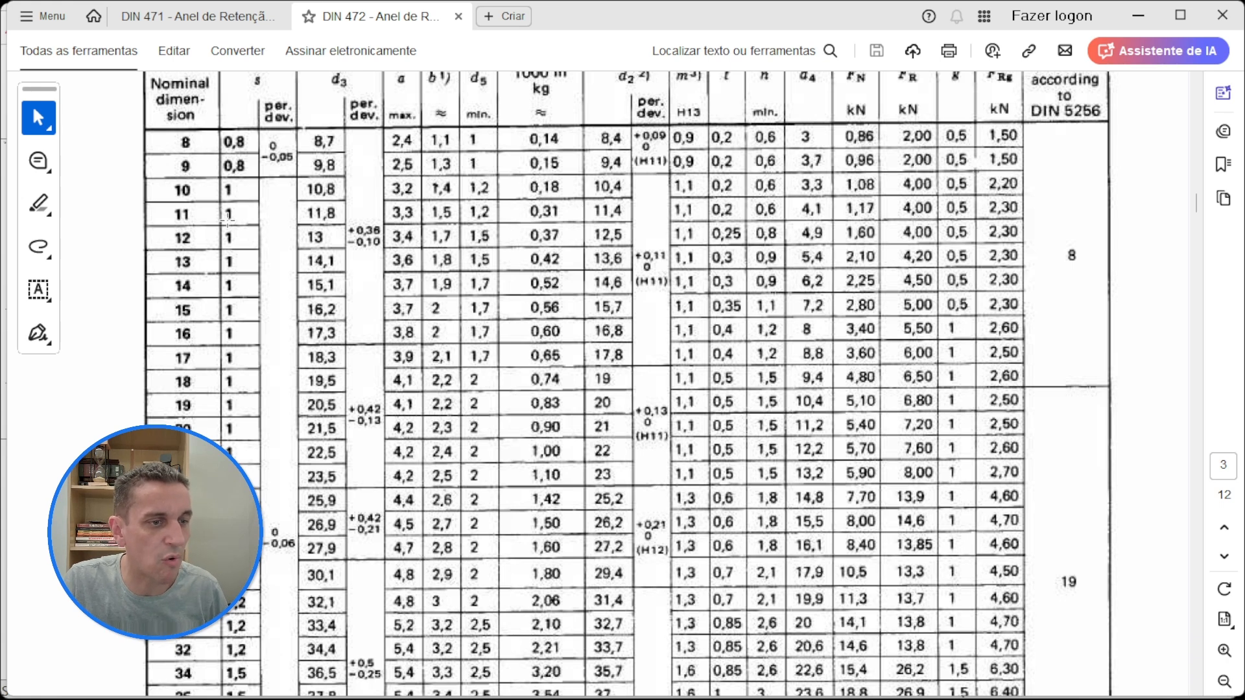
scroll(226, 220, "down", 1)
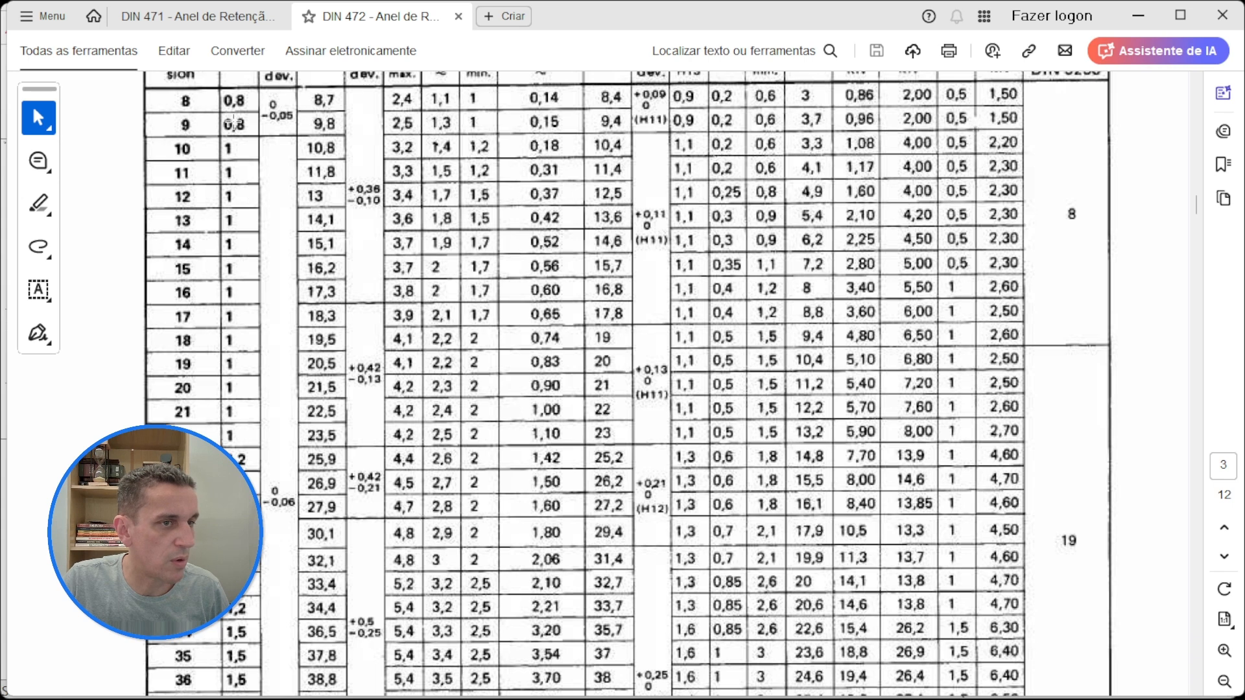
scroll(129, 231, "down", 6)
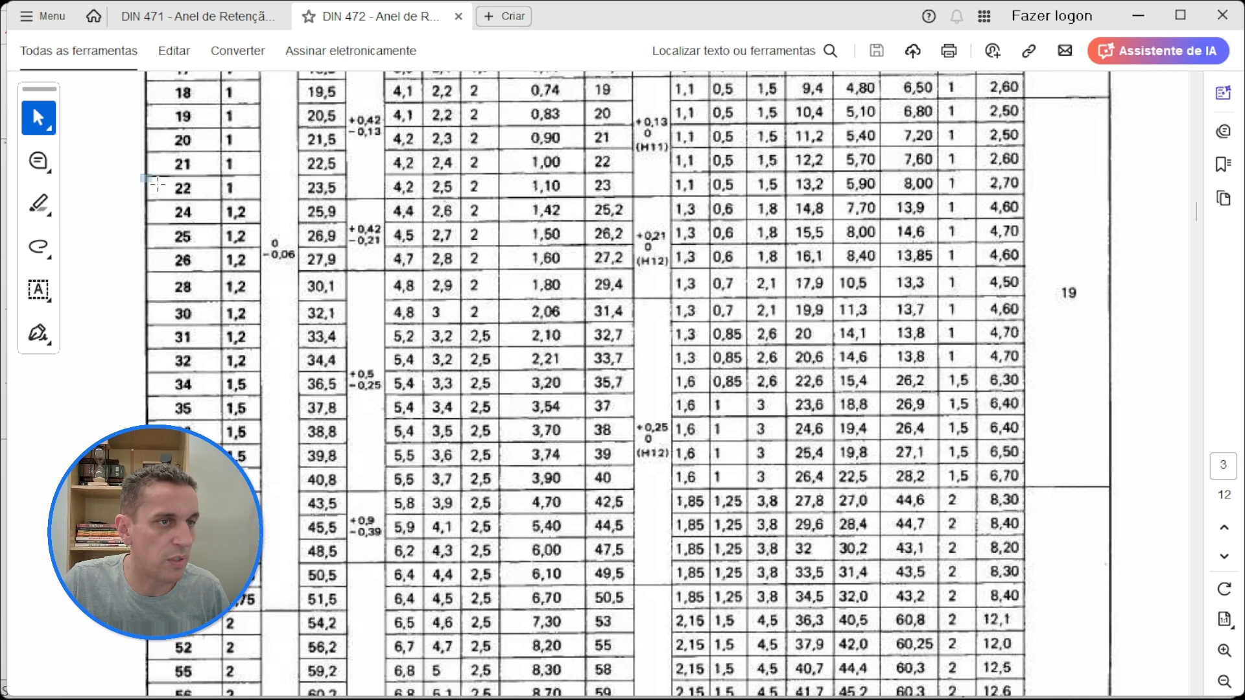
left_click_drag(140, 173, 263, 227)
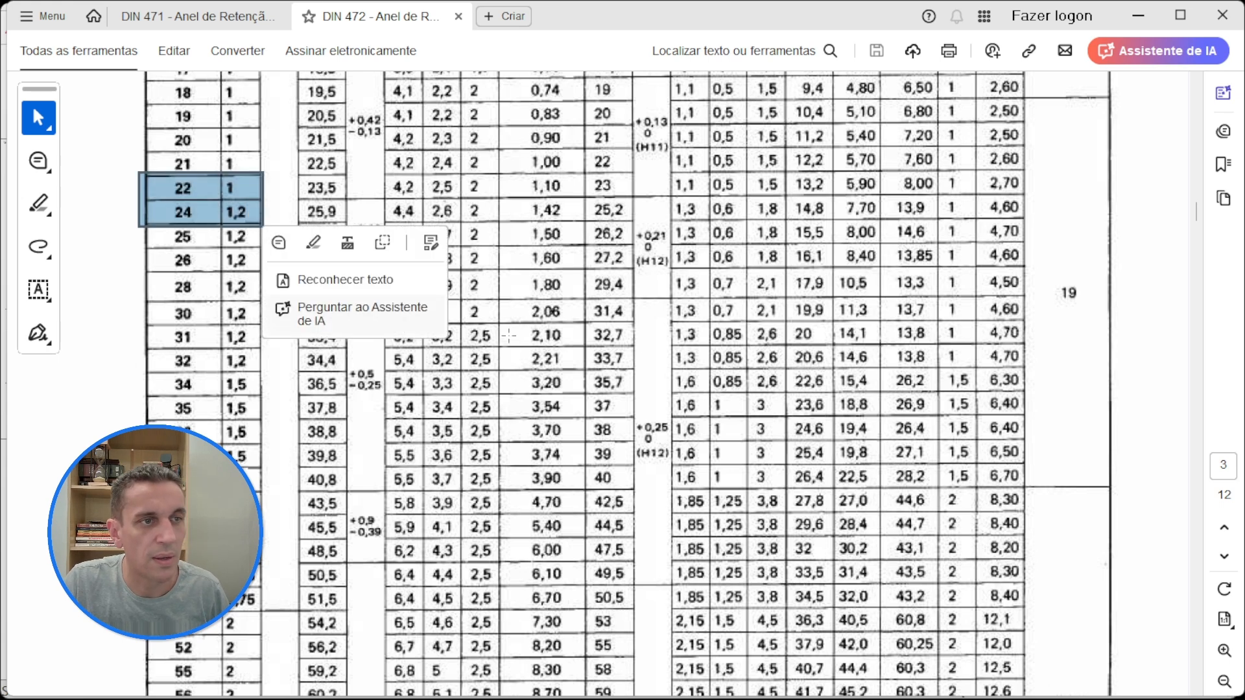
scroll(653, 353, "down", 2)
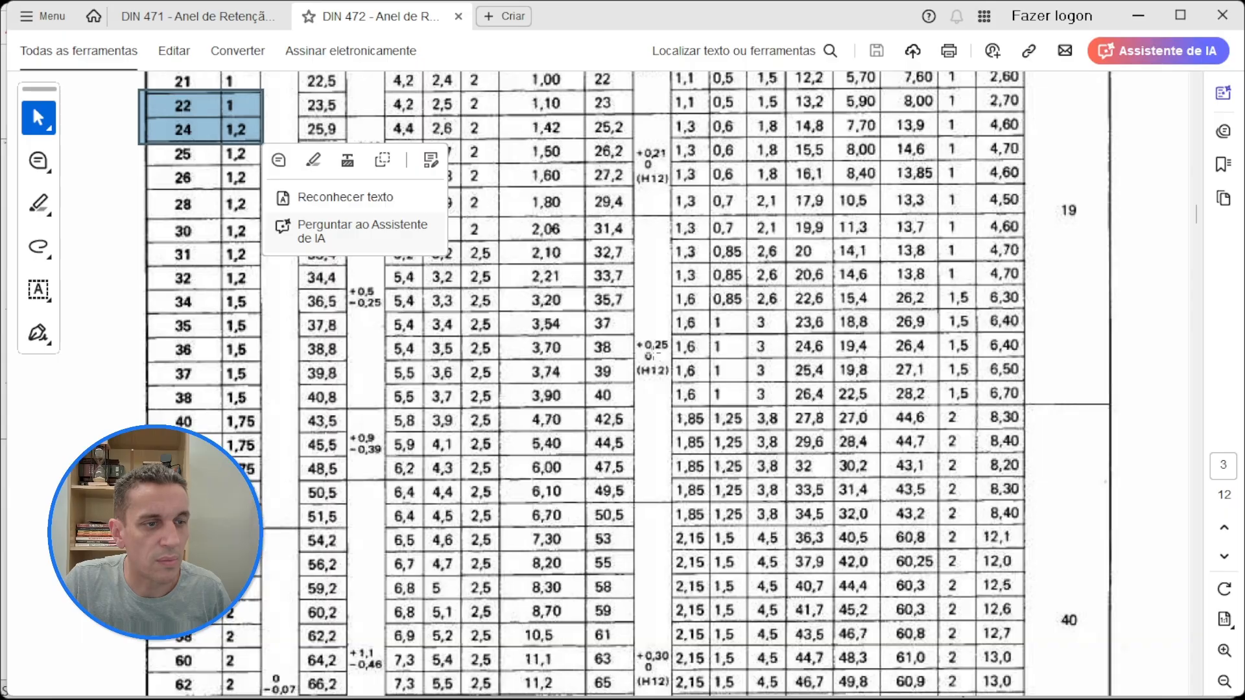
scroll(653, 354, "down", 10)
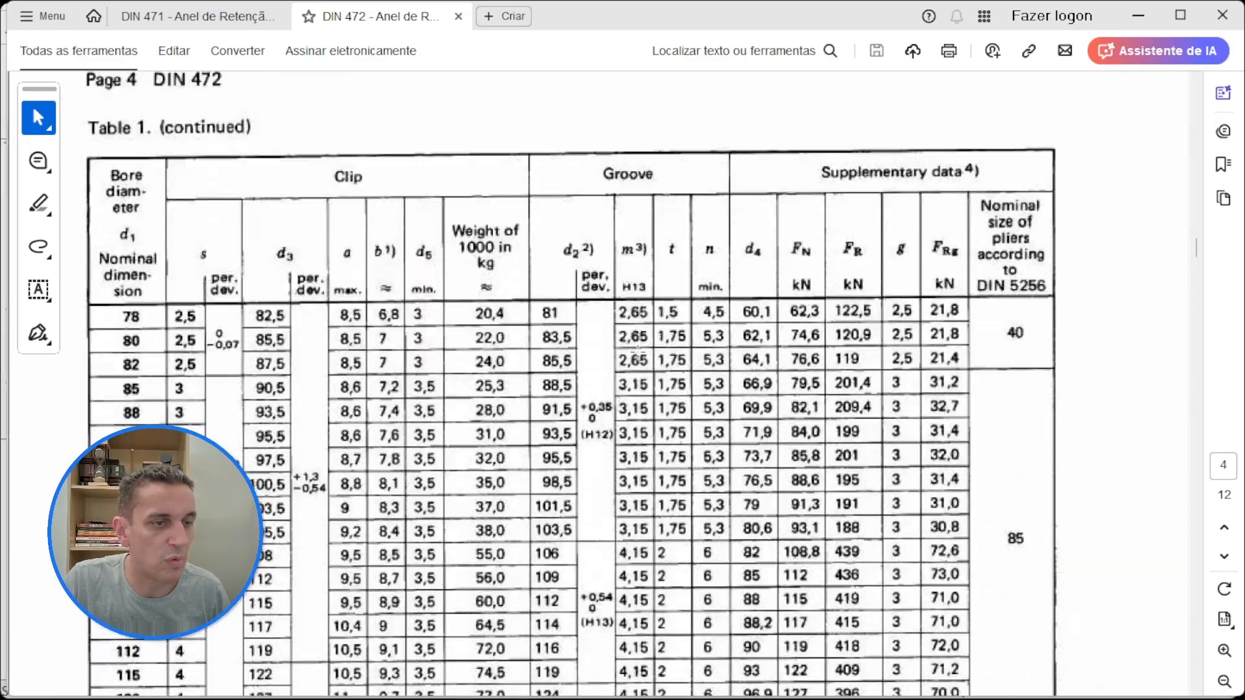
Step: Examine how clip thickness s and groove width m vary with bore diameter across Table 1 and its continuation on page 4
scroll(637, 353, "up", 20)
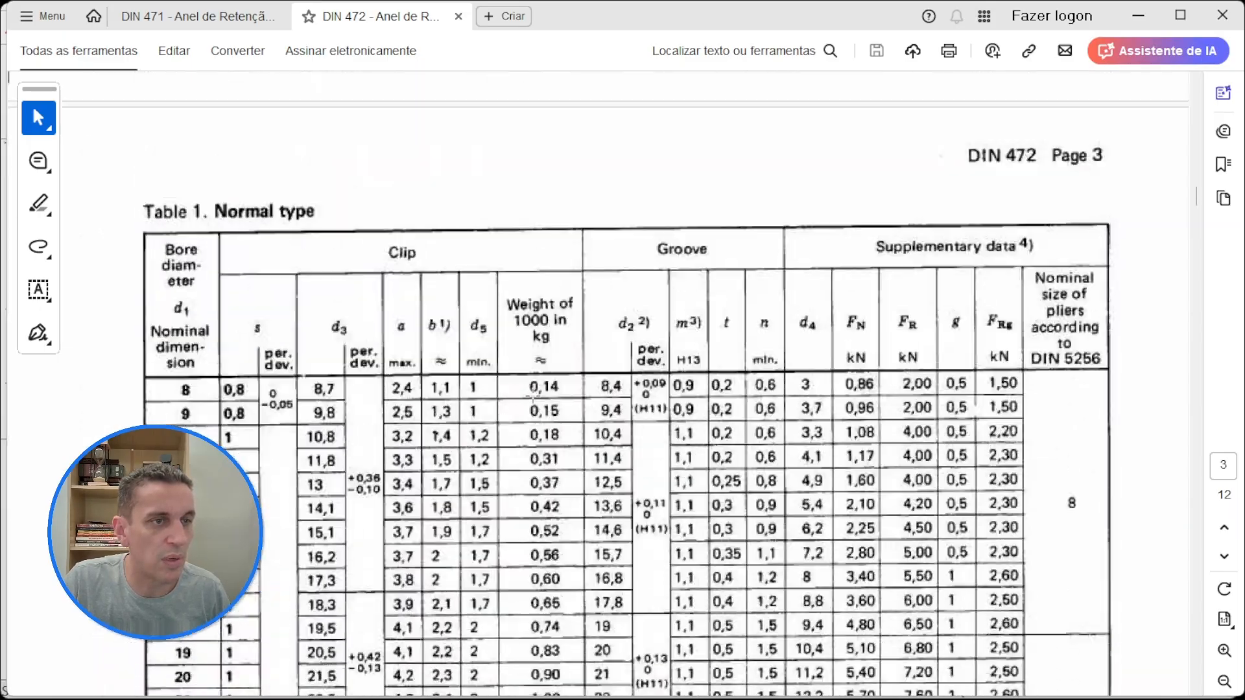
scroll(532, 396, "down", 20)
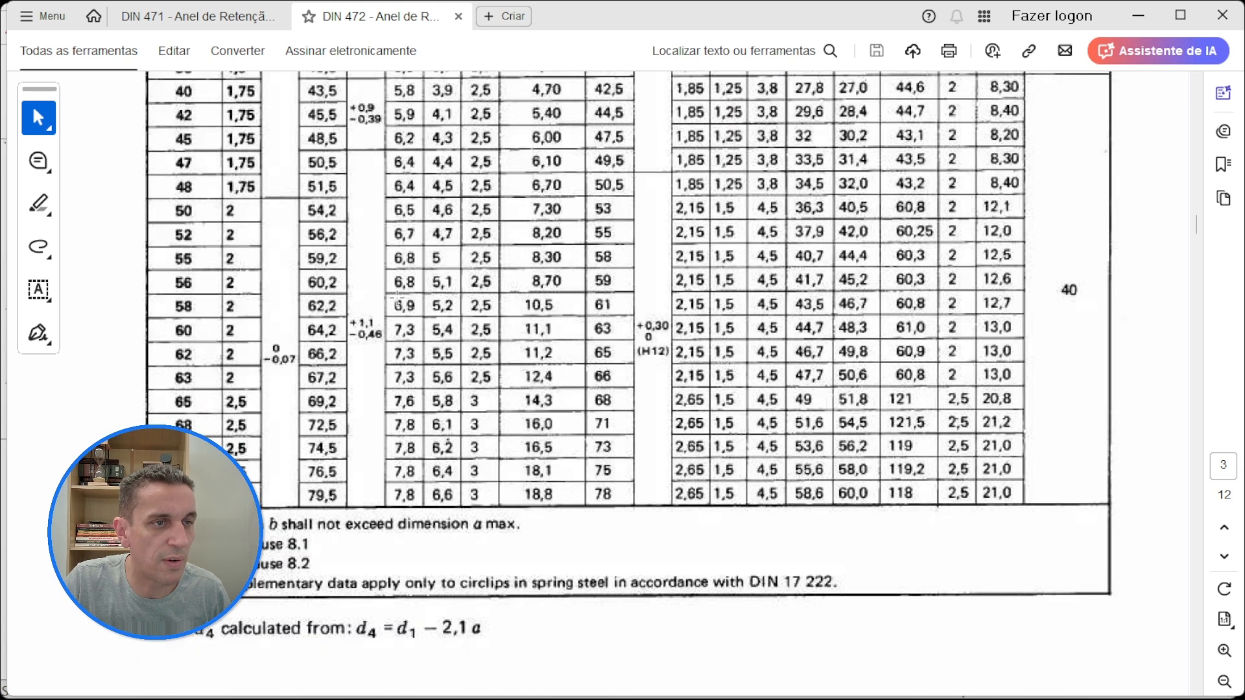
scroll(516, 479, "down", 12)
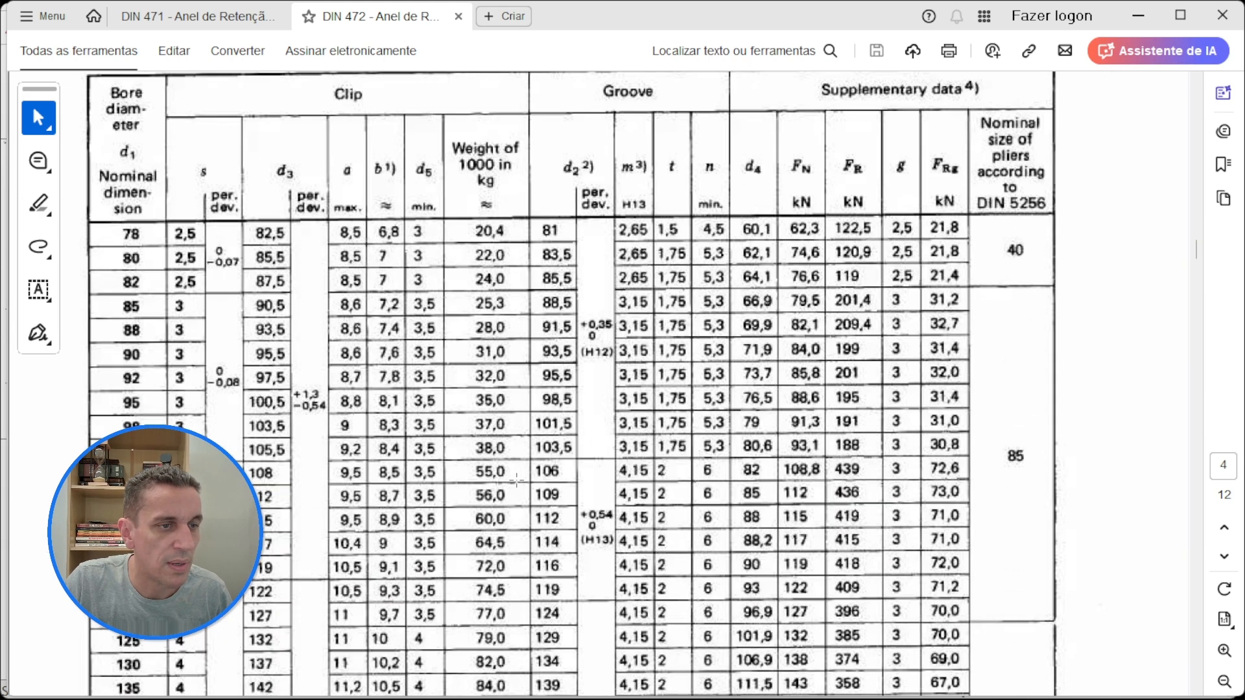
scroll(516, 479, "down", 2)
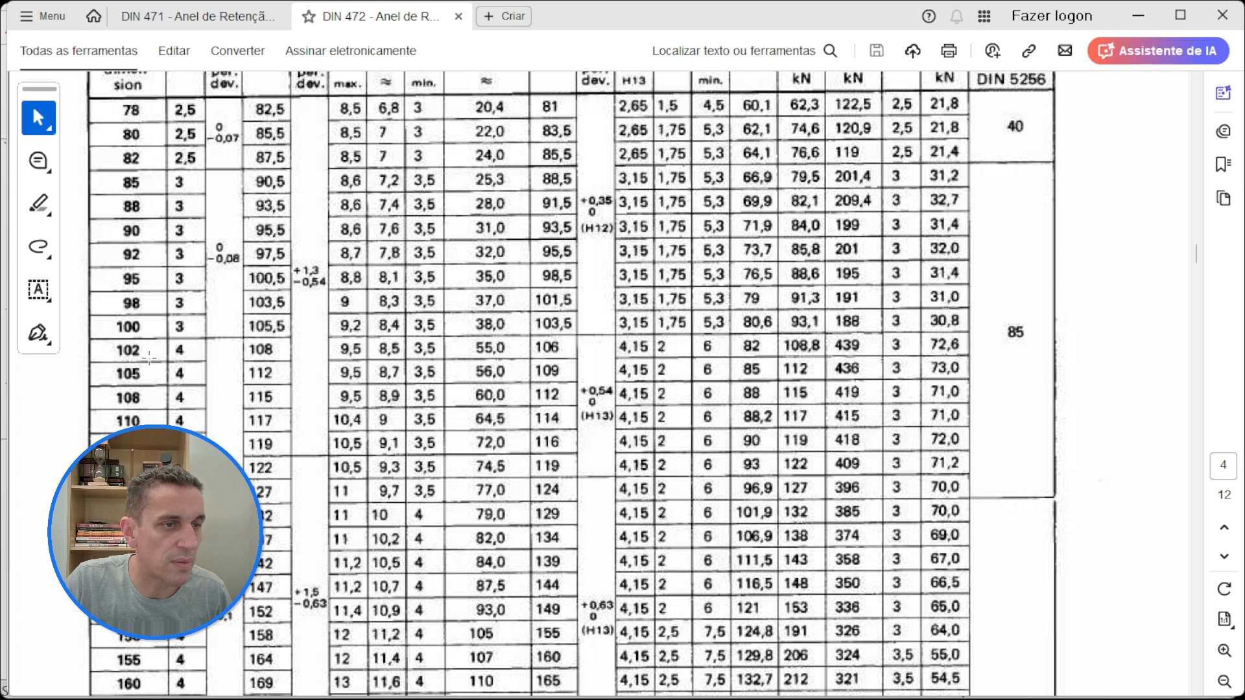
scroll(149, 357, "down", 4)
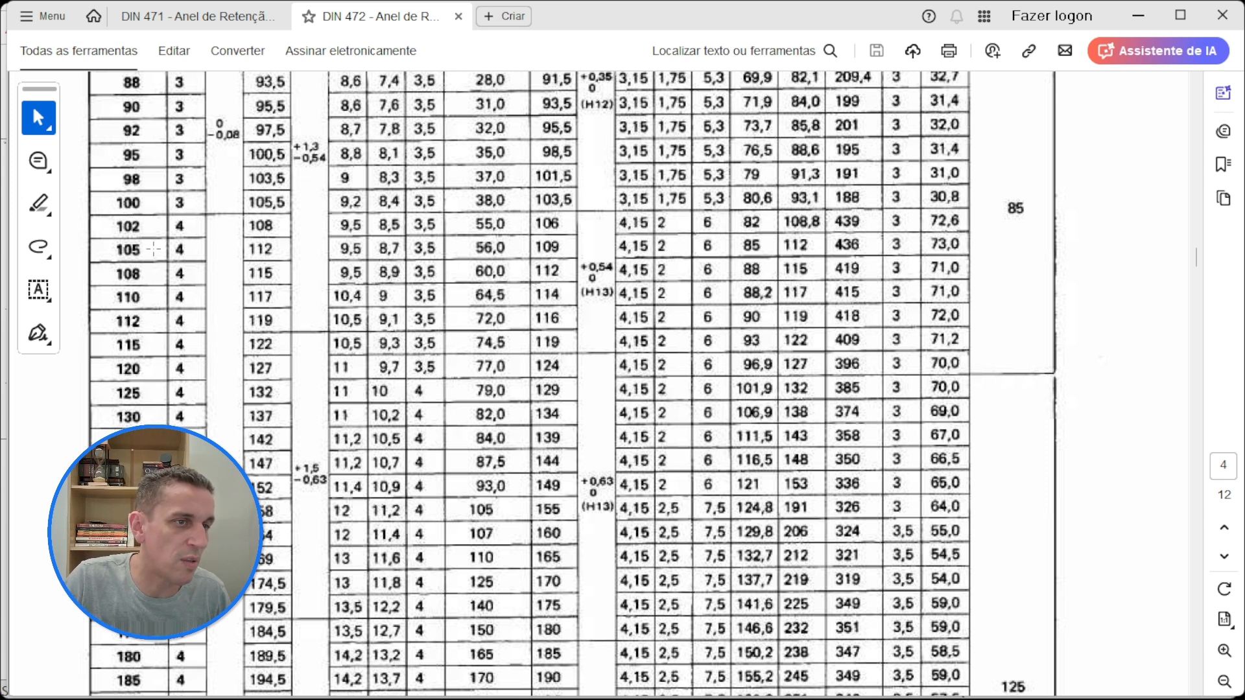
scroll(155, 282, "down", 1)
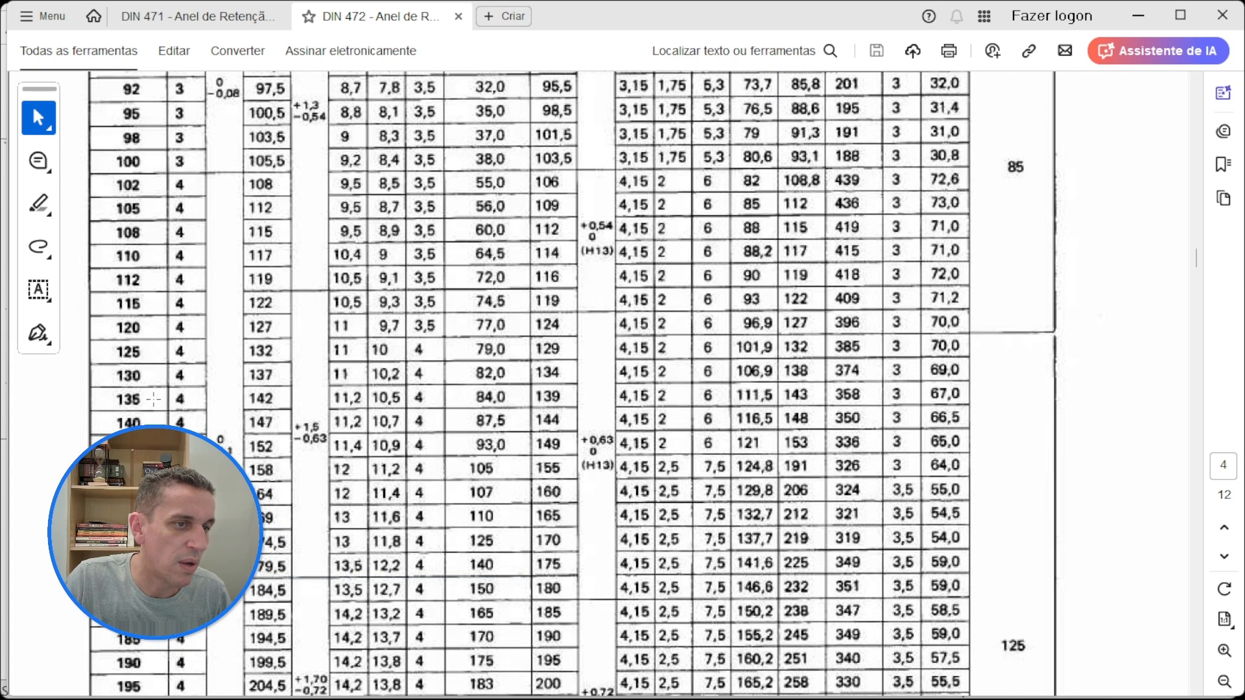
scroll(155, 415, "down", 4)
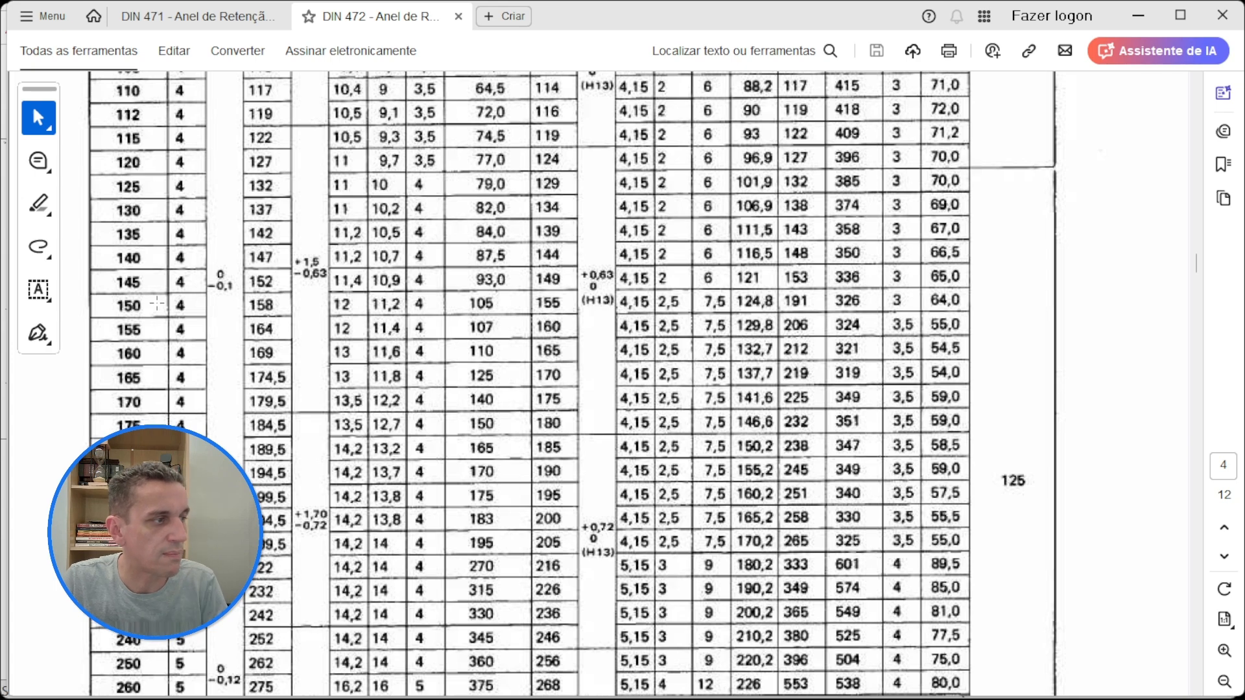
scroll(554, 252, "up", 15)
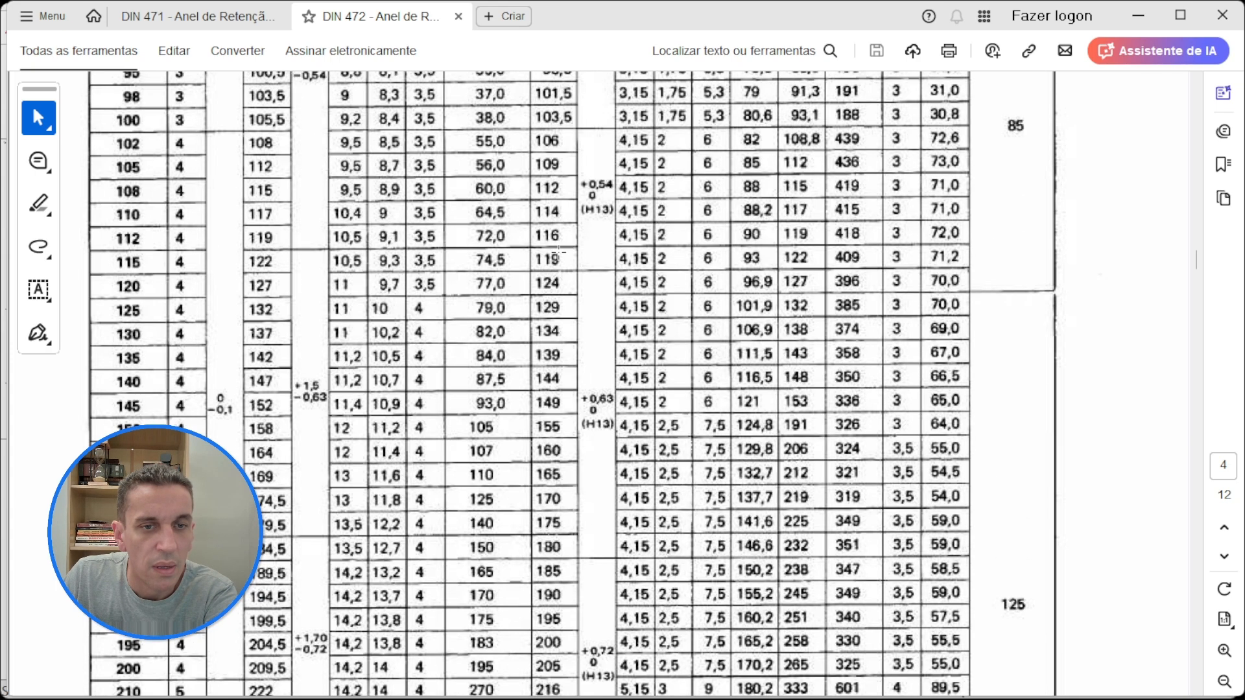
Step: Switch to SOLIDWORKS and place the bore circlip - normal library feature on the inner bore face with configuration Ø70 x 2.5
left_click(1139, 18)
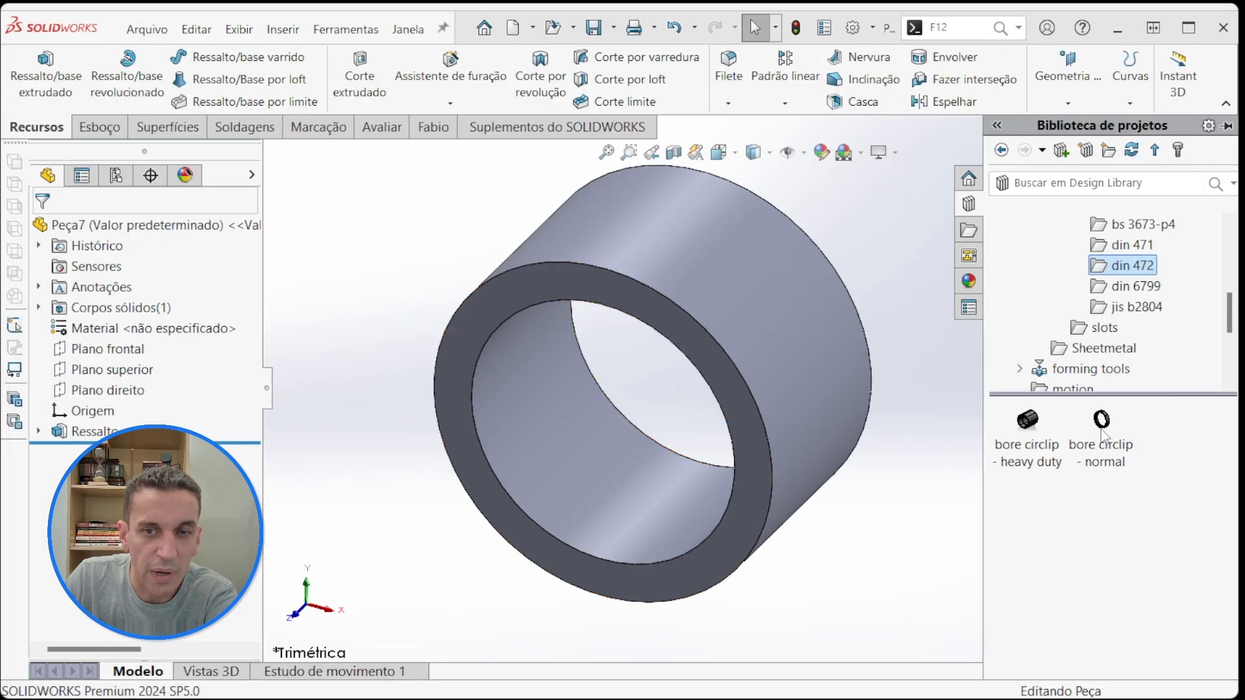
left_click_drag(1106, 431, 566, 477)
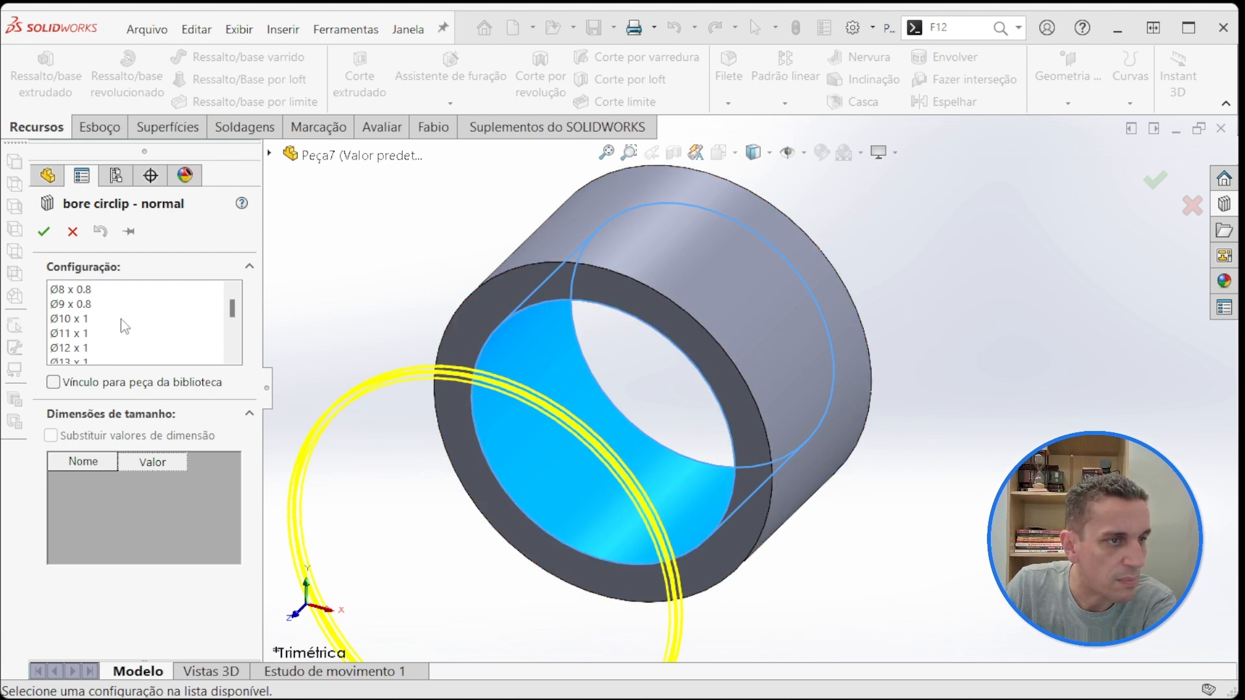
scroll(125, 326, "down", 7)
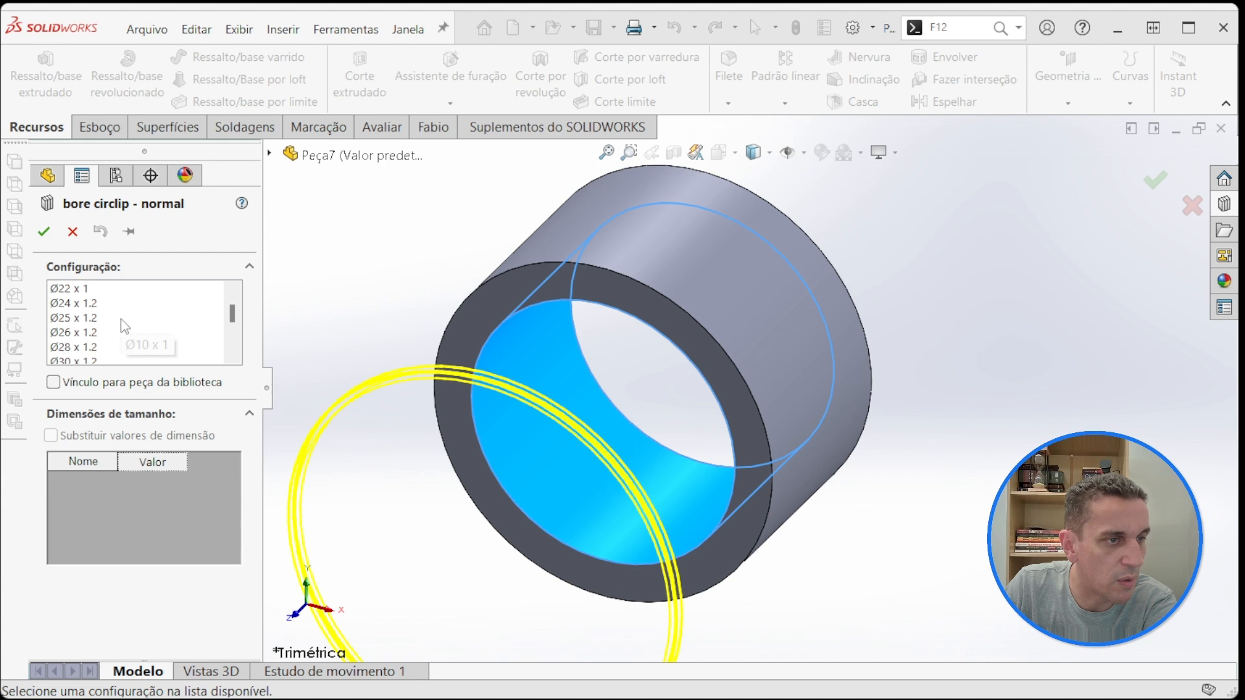
scroll(125, 326, "down", 6)
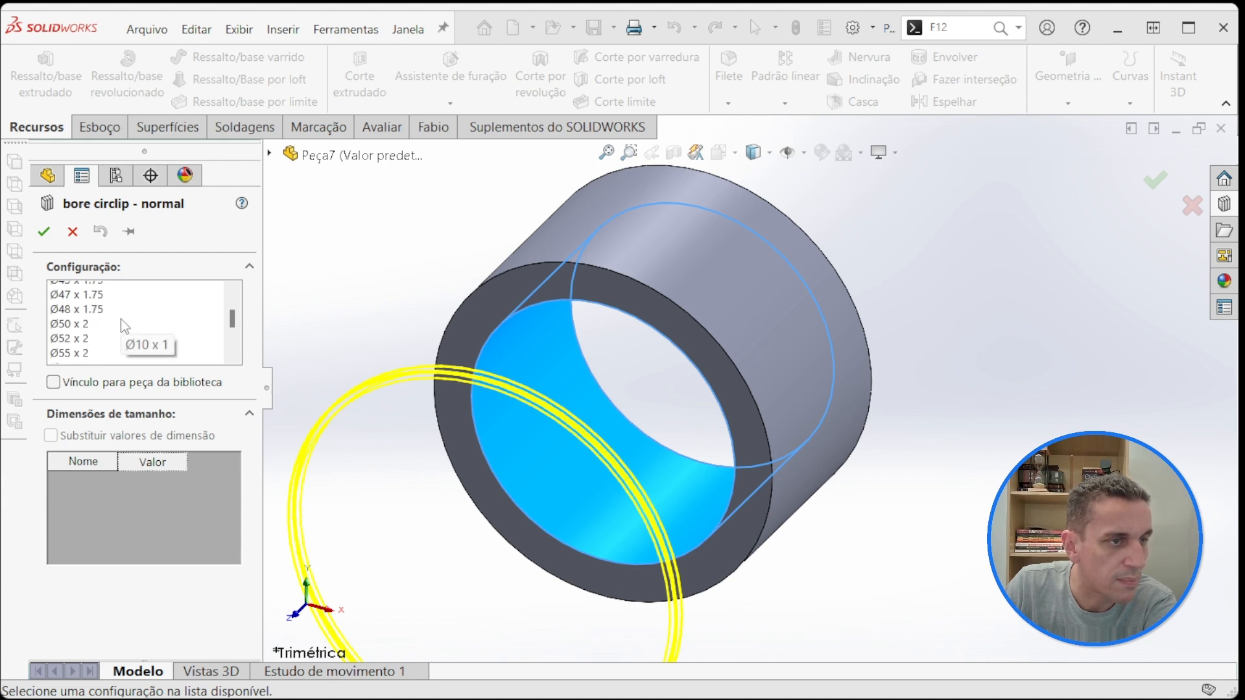
scroll(122, 320, "down", 2)
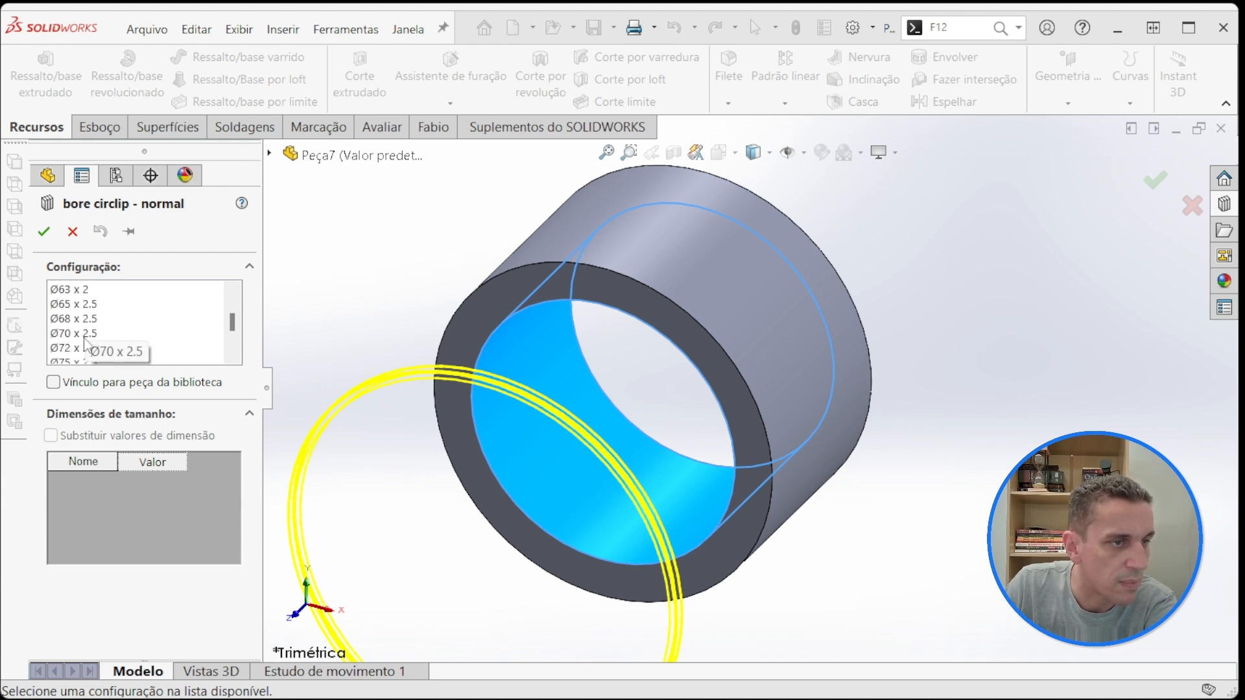
left_click(84, 334)
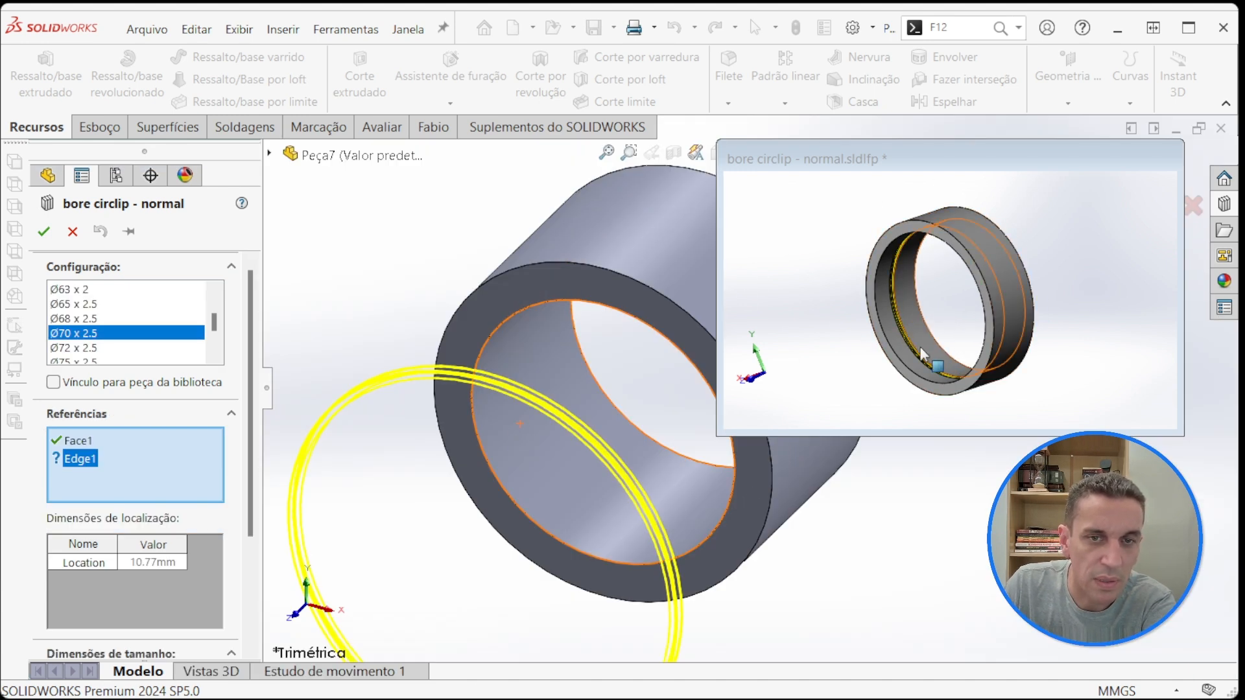
Step: Review the Face1 reference and assign the front inner circular edge of the bore as the Edge1 reference
left_click(70, 444)
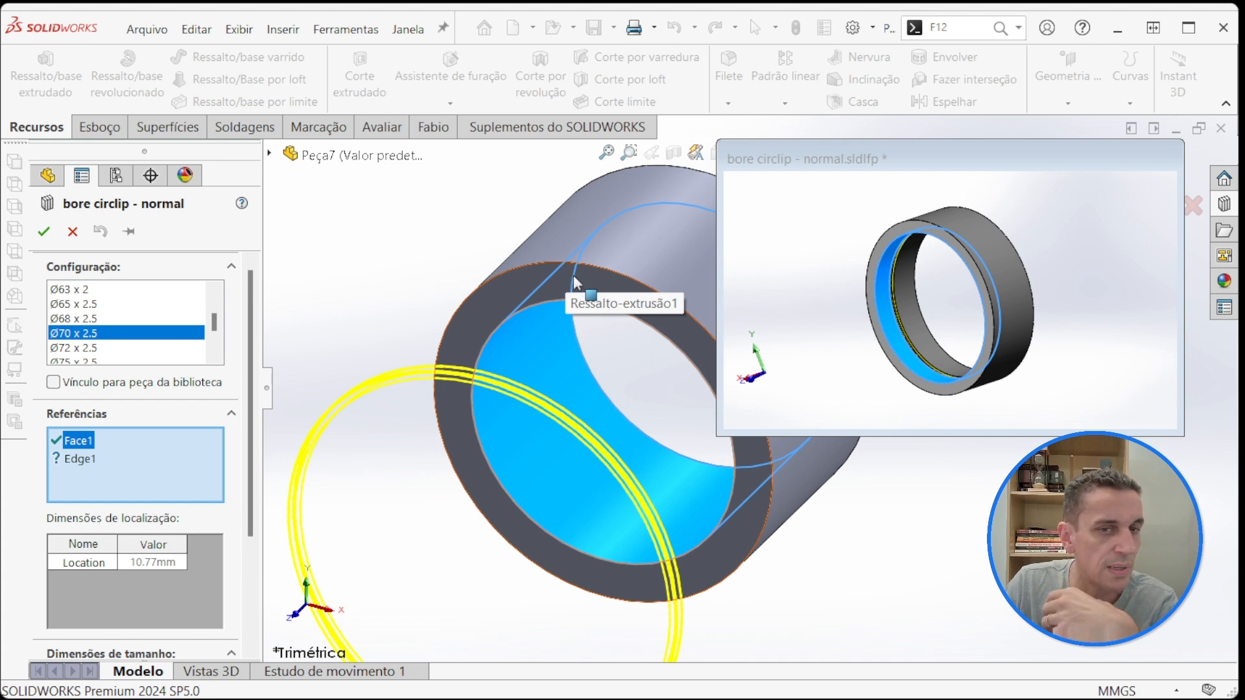
left_click(80, 459)
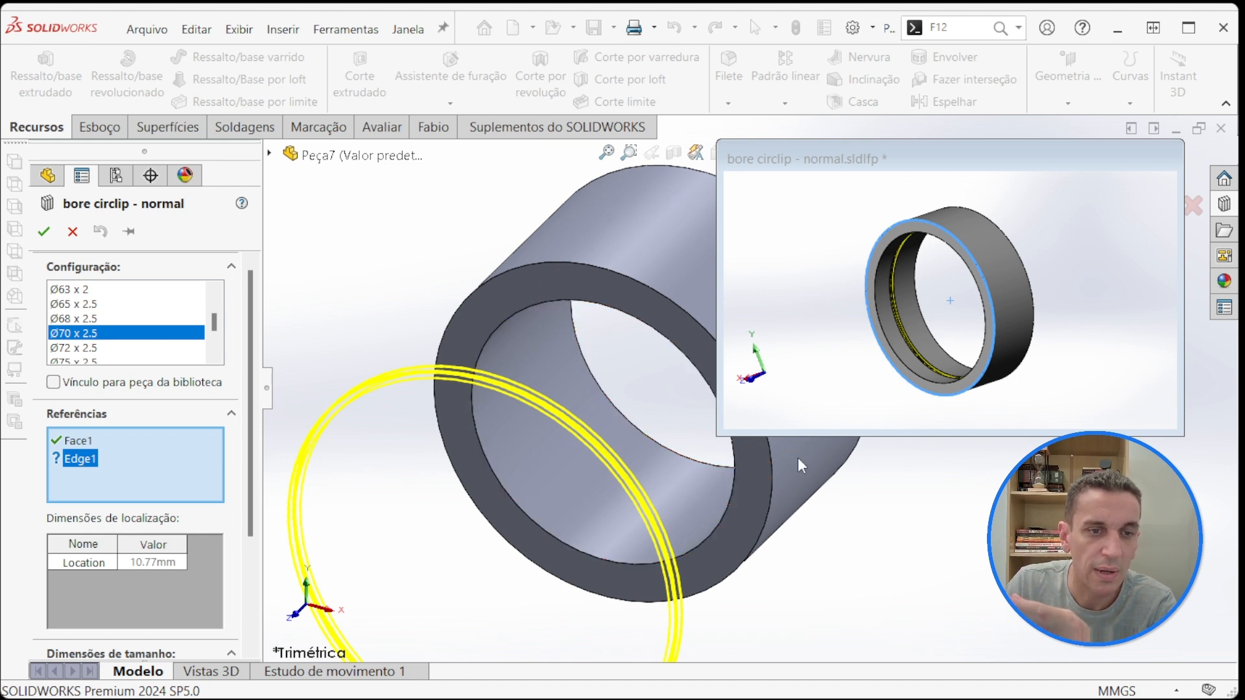
left_click(541, 530)
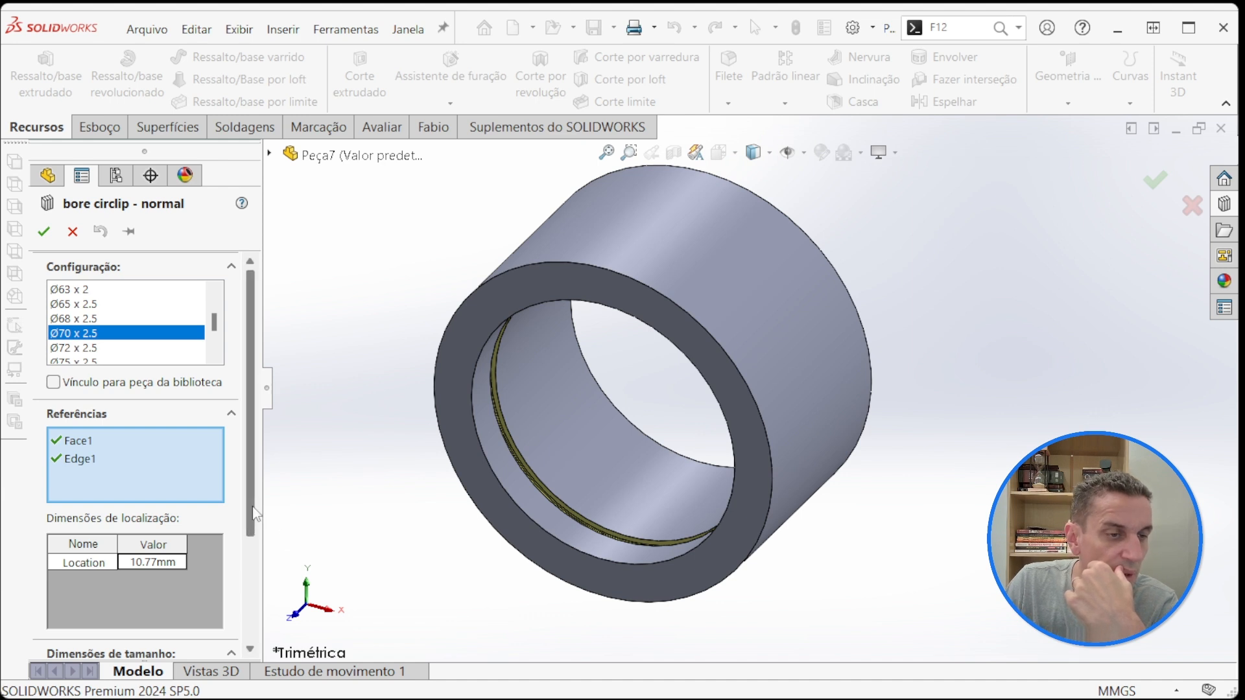
Step: Try 10 mm and 20 mm for the groove's Location dimension
scroll(123, 511, "down", 3)
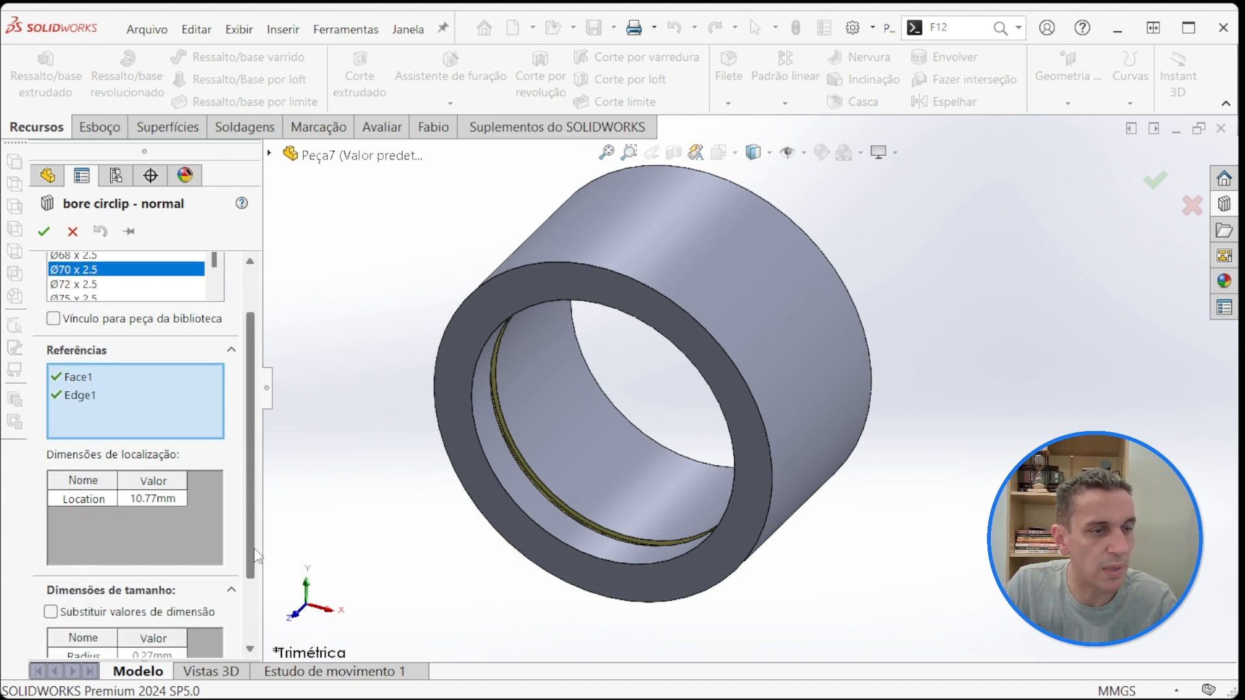
left_click(130, 503)
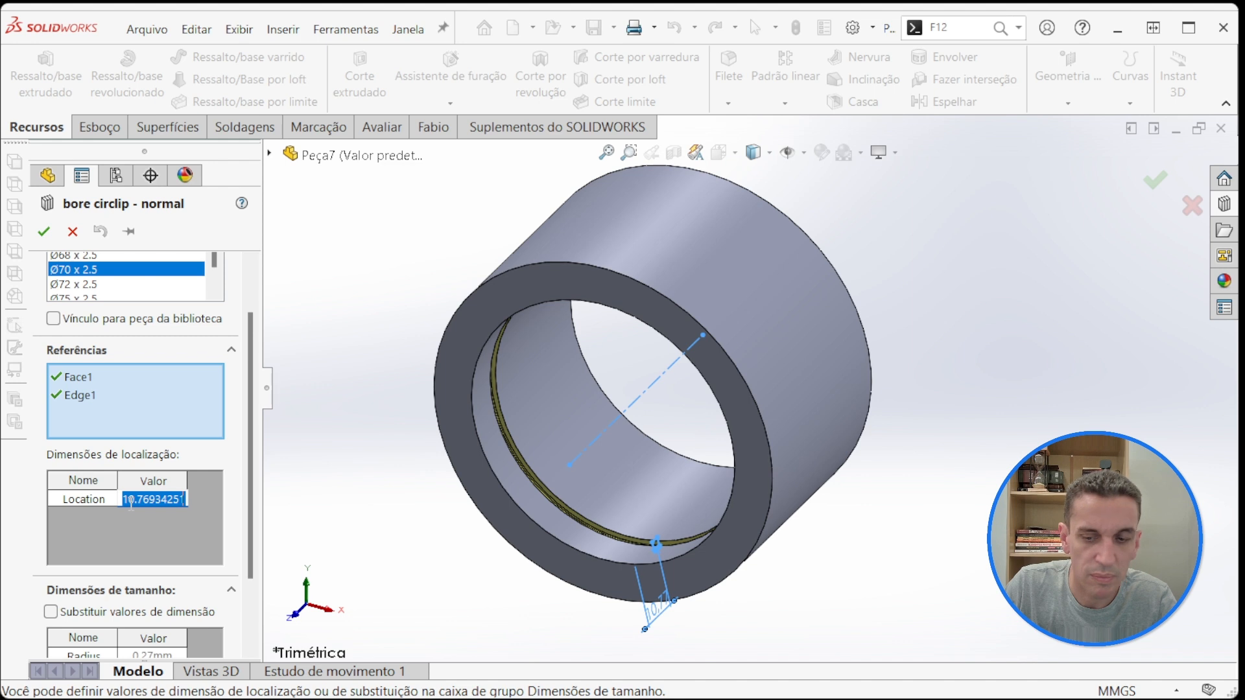
type("10")
key("Return")
left_click(129, 503)
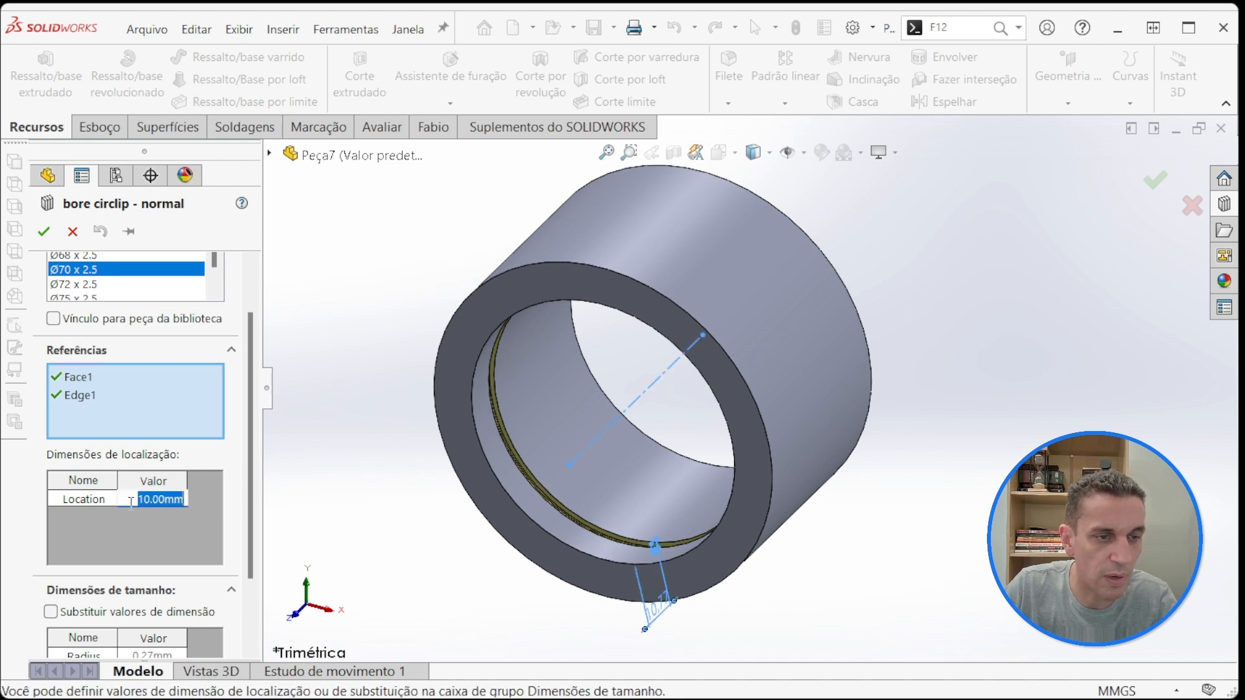
type("20")
key("Return")
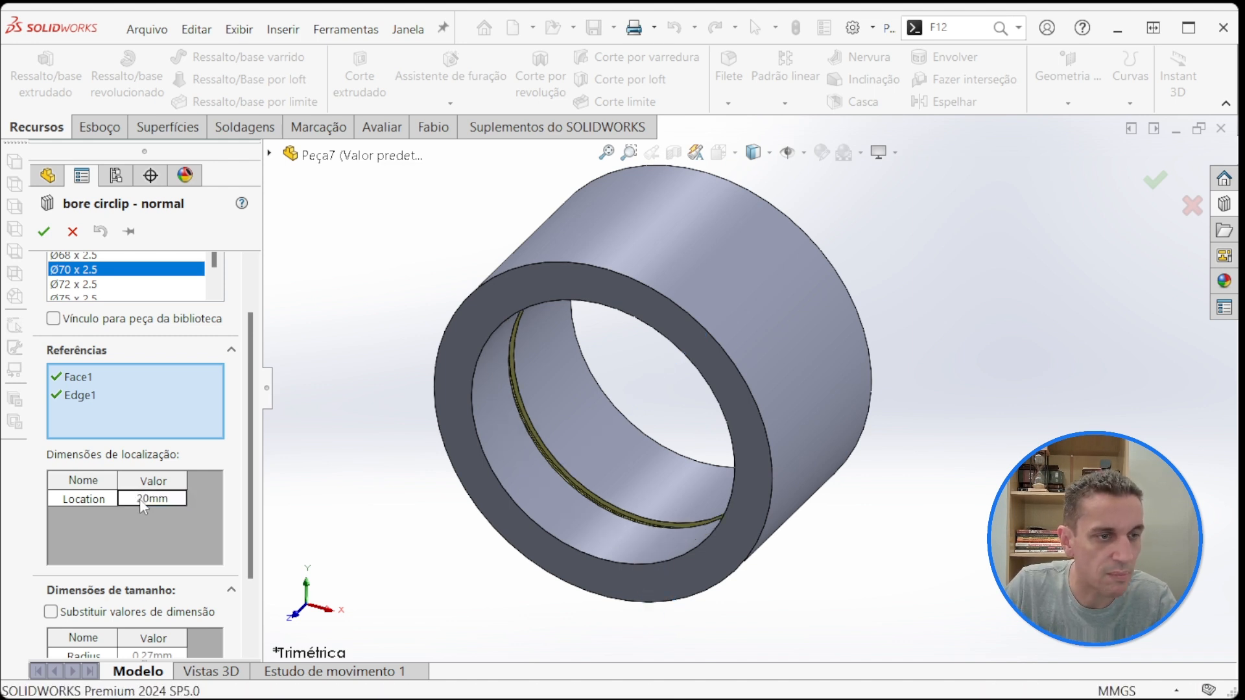
Step: Set the groove's Location dimension to 15 mm
left_click(139, 499)
type("15")
key("Return")
Step: Review the groove's Radius, Width, OD and ID size dimensions alongside the available configurations around Ø70 x 2.5
scroll(139, 499, "down", 2)
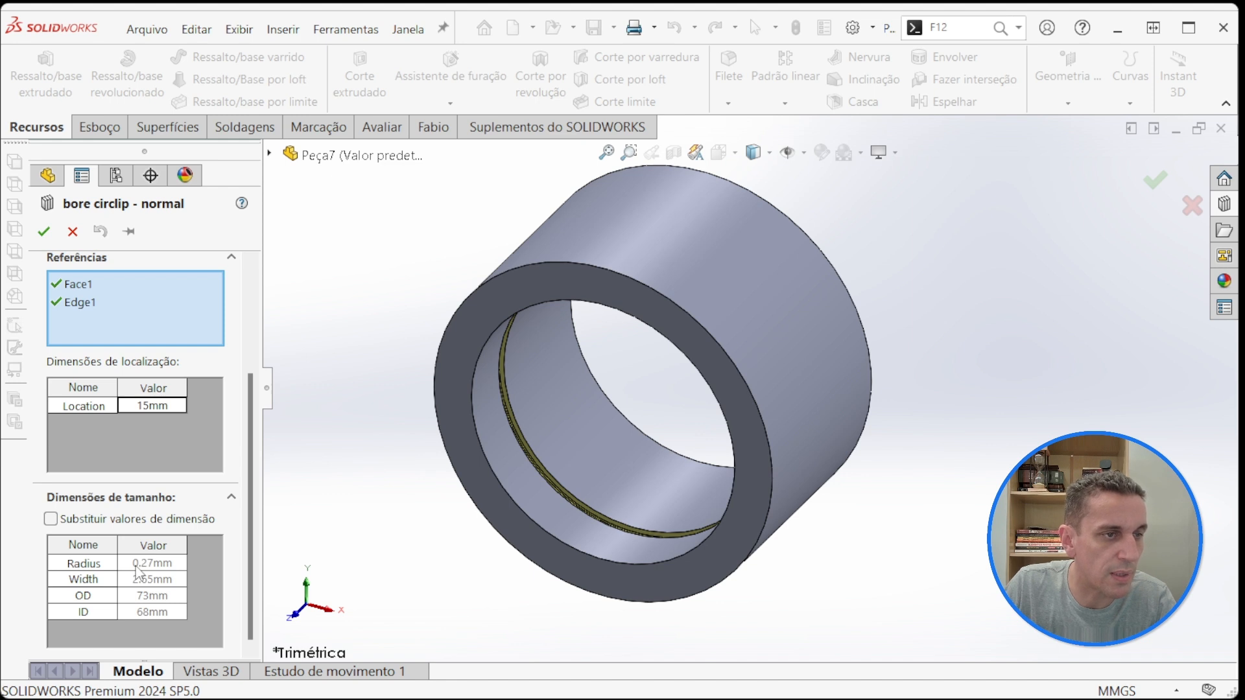
scroll(195, 519, "up", 3)
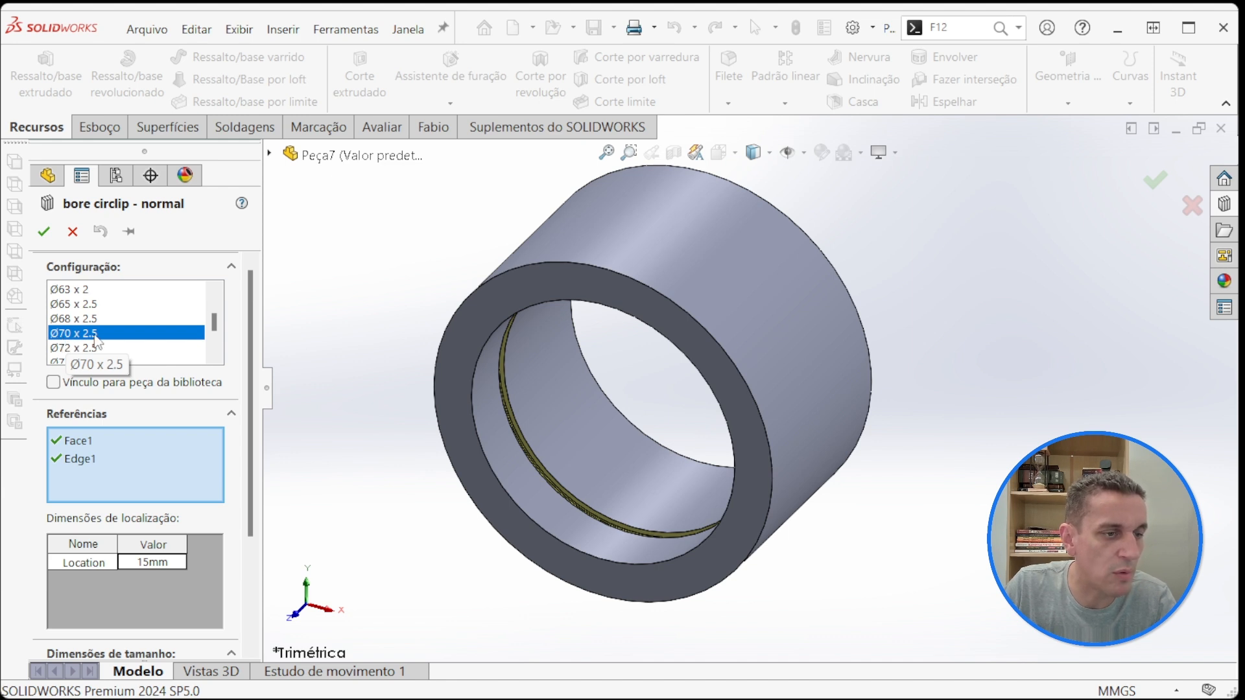
scroll(98, 343, "down", 5)
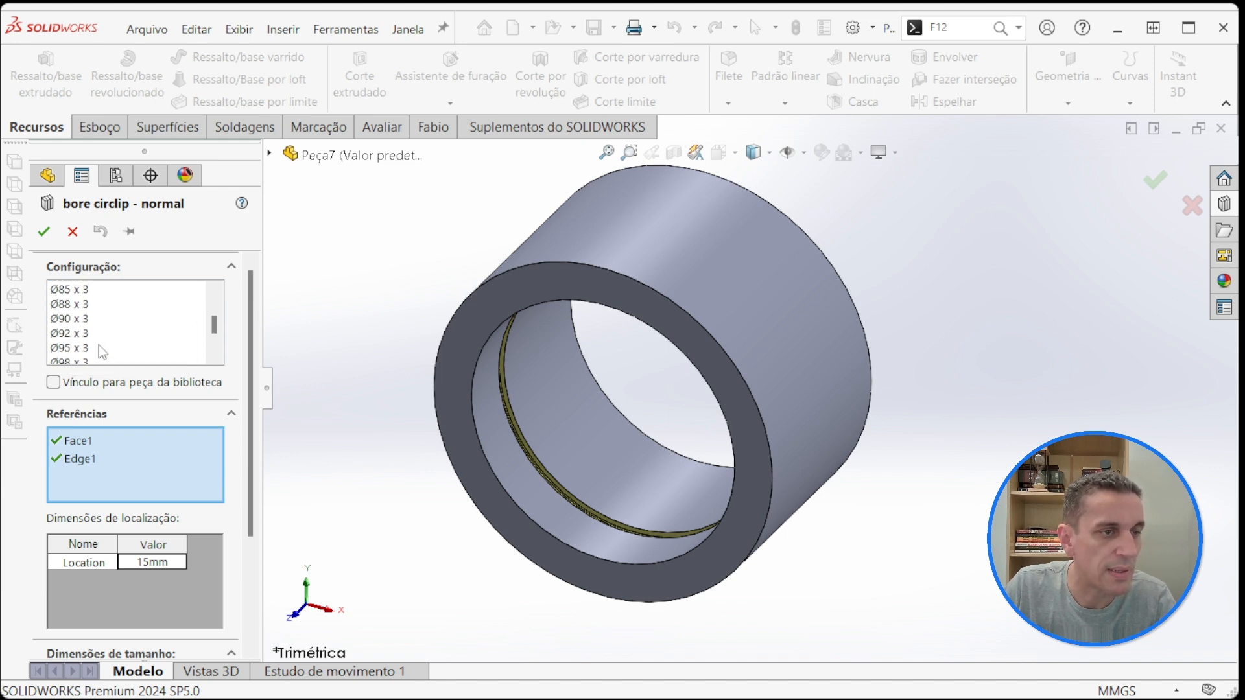
scroll(127, 352, "up", 5)
scroll(178, 461, "down", 3)
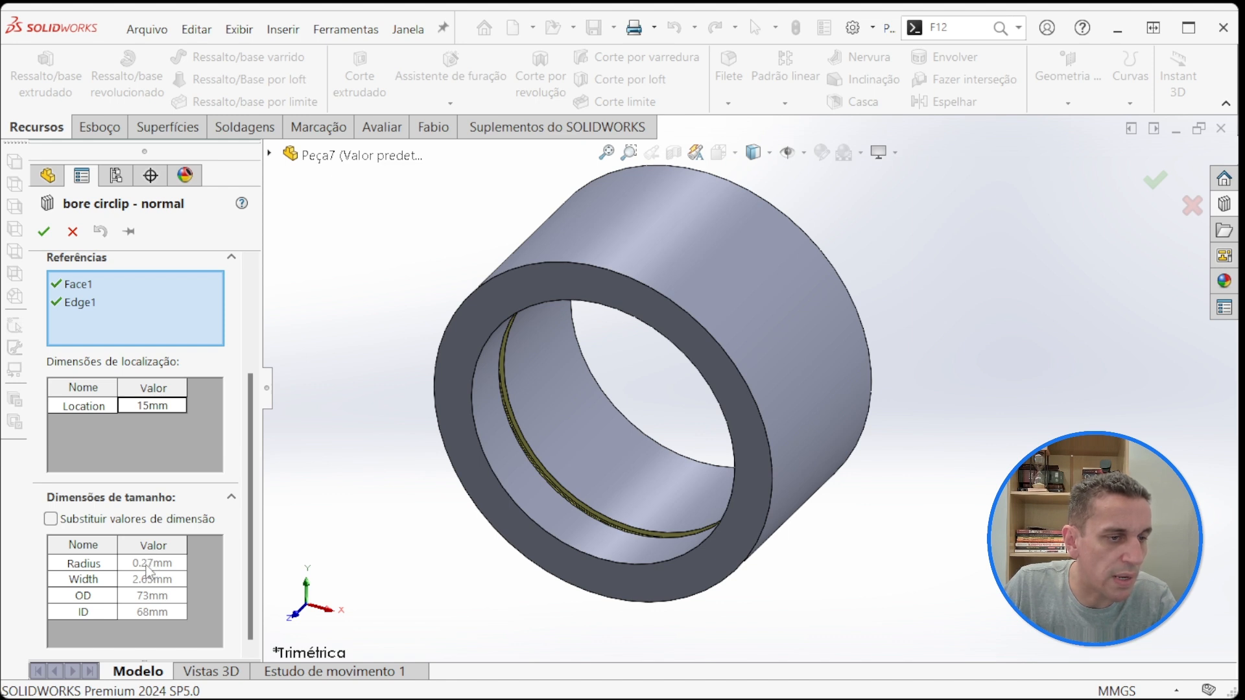
scroll(253, 418, "up", 4)
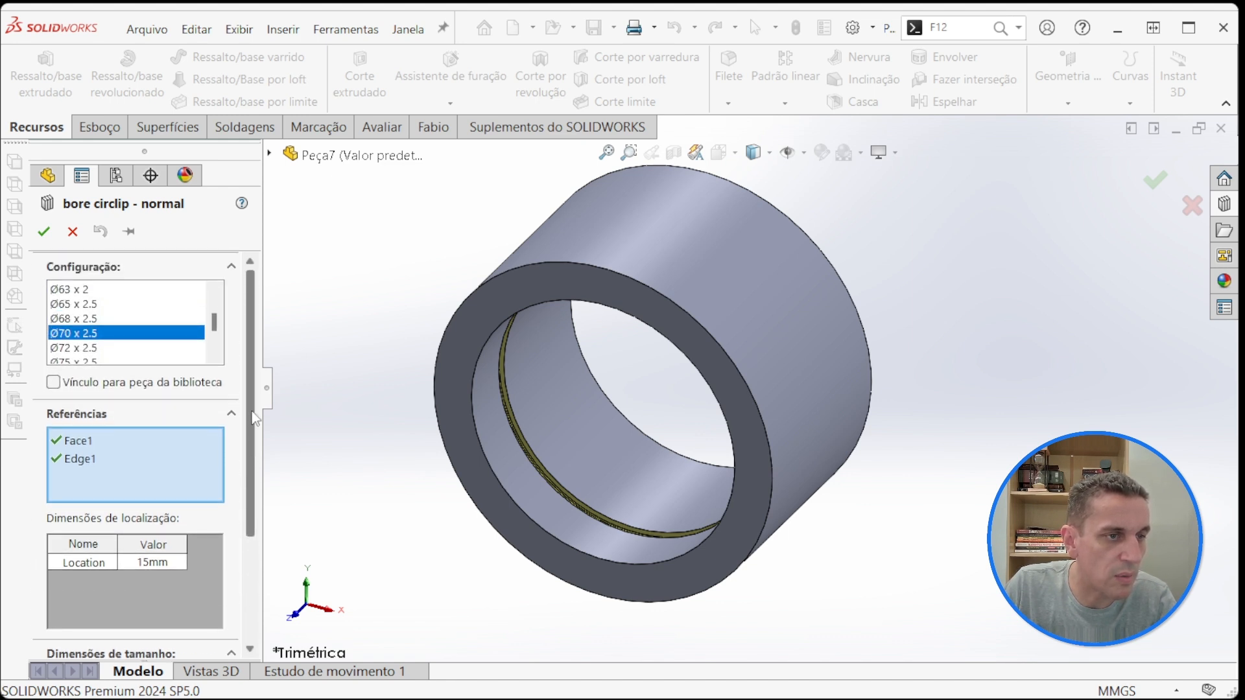
scroll(253, 418, "down", 4)
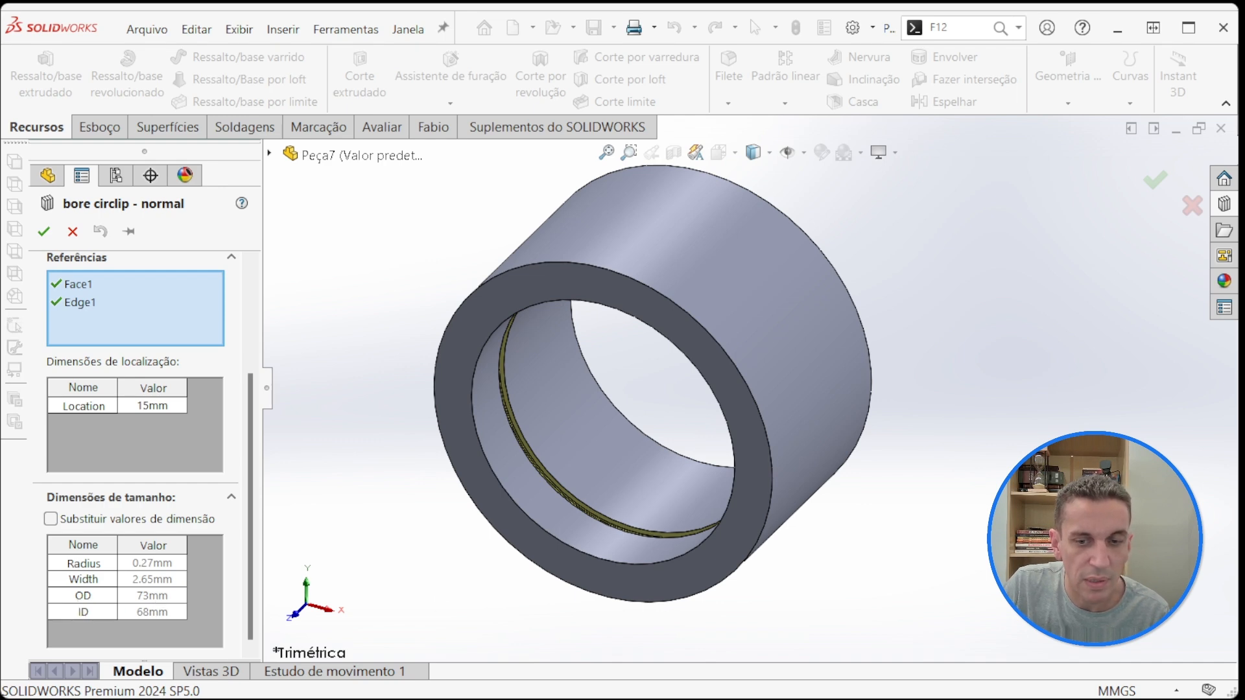
Step: Switch to the DIN 472 PDF, mark the 70 mm bore row in Table 1 to check the groove values, and return to SOLIDWORKS
key("alt+Tab")
scroll(608, 428, "down", 3)
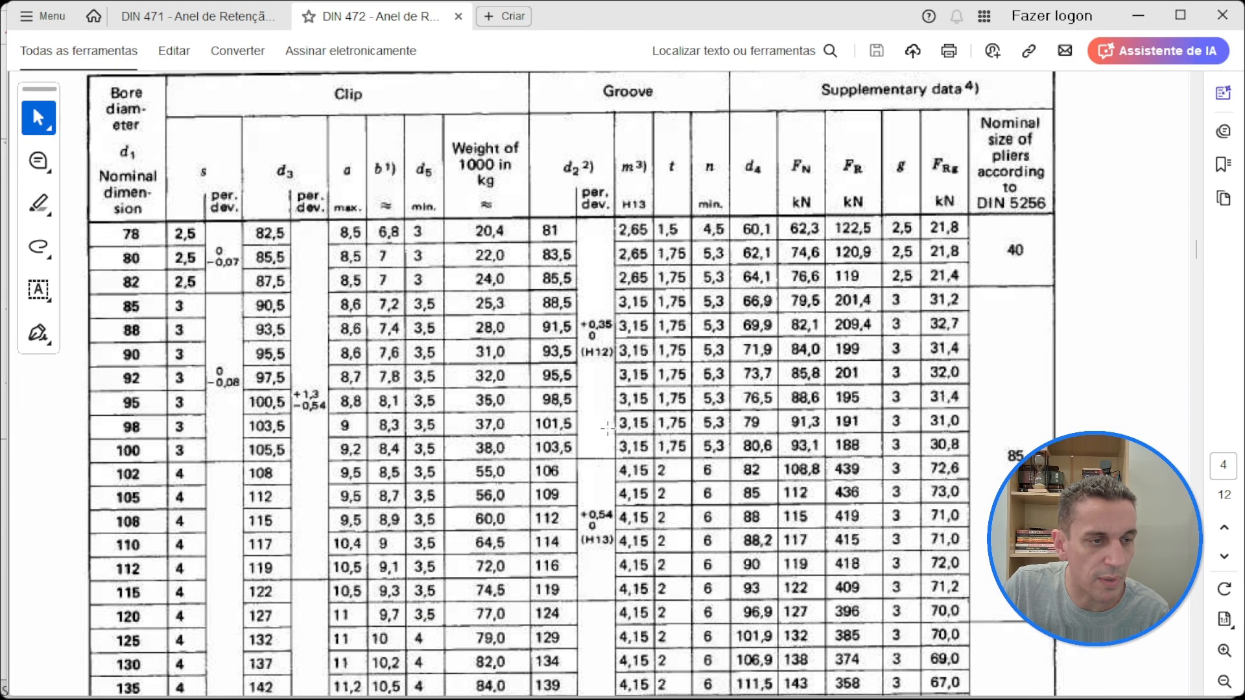
scroll(608, 429, "down", 5)
scroll(596, 441, "up", 15)
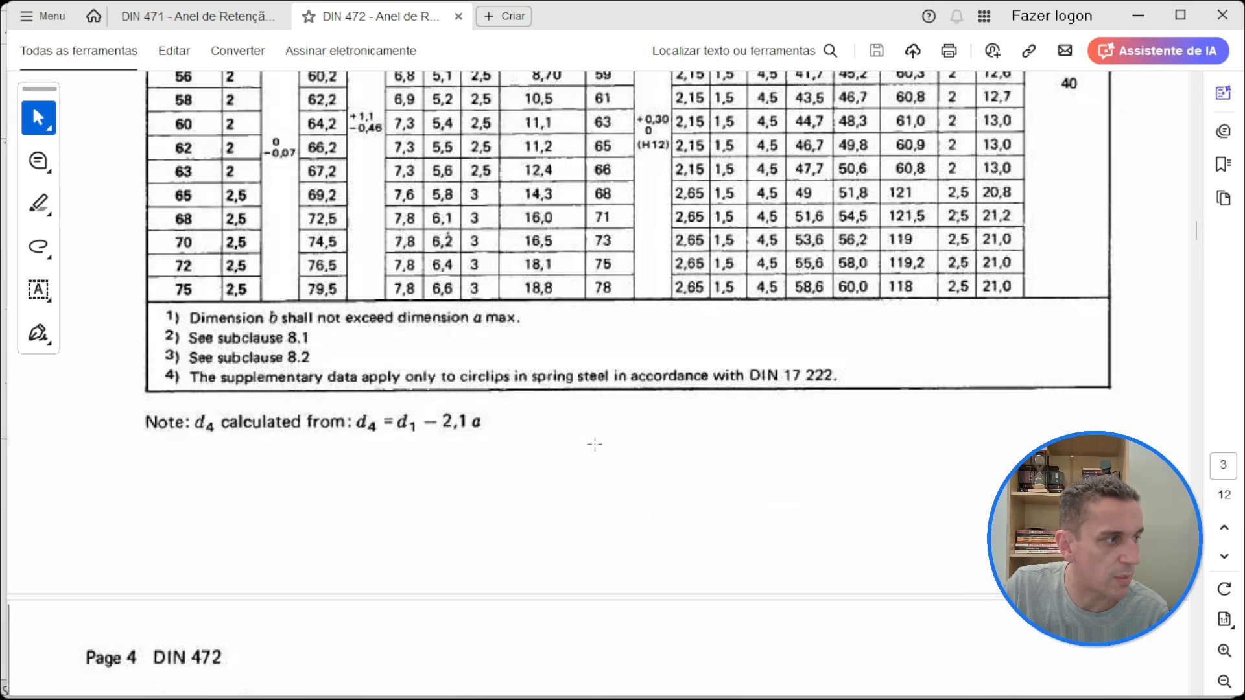
scroll(595, 444, "up", 2)
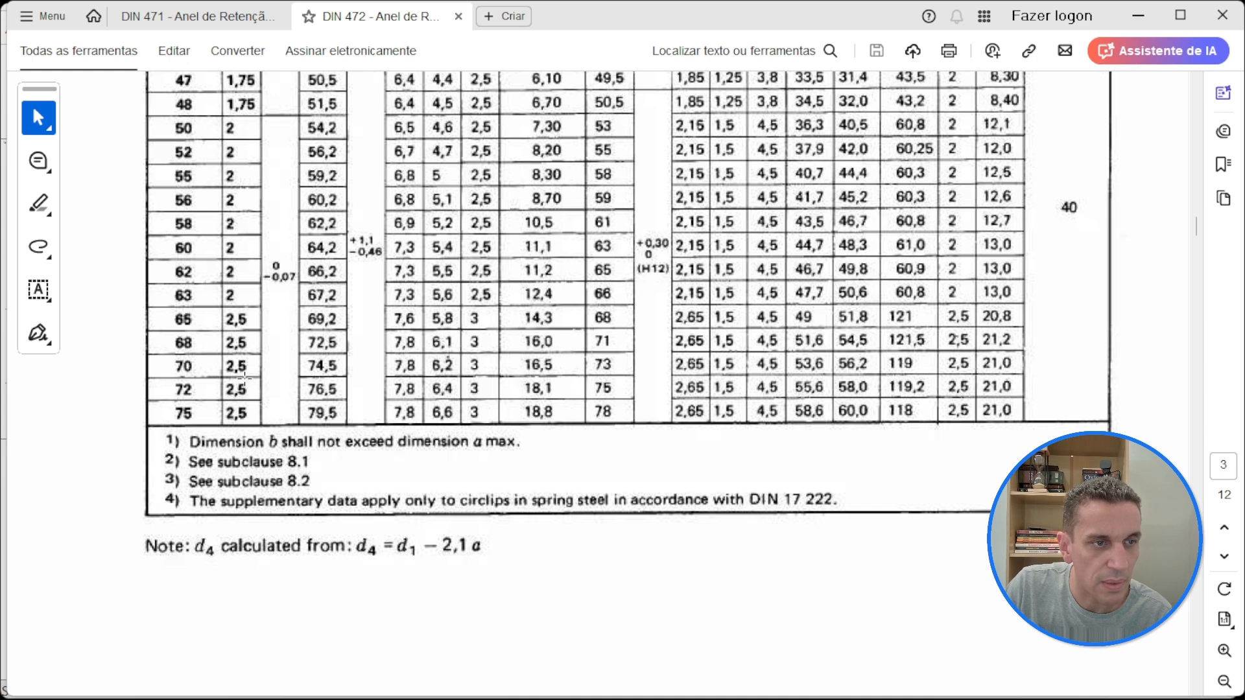
left_click_drag(138, 381, 483, 369)
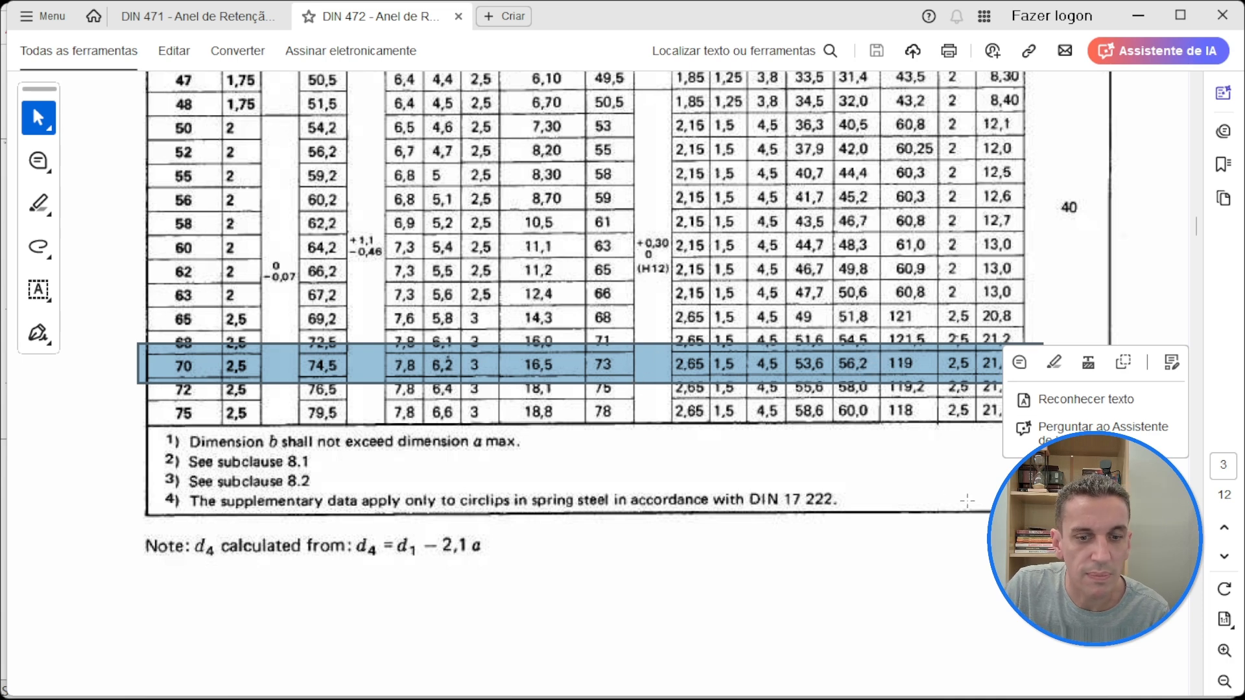
left_click(1180, 16)
left_click(1124, 116)
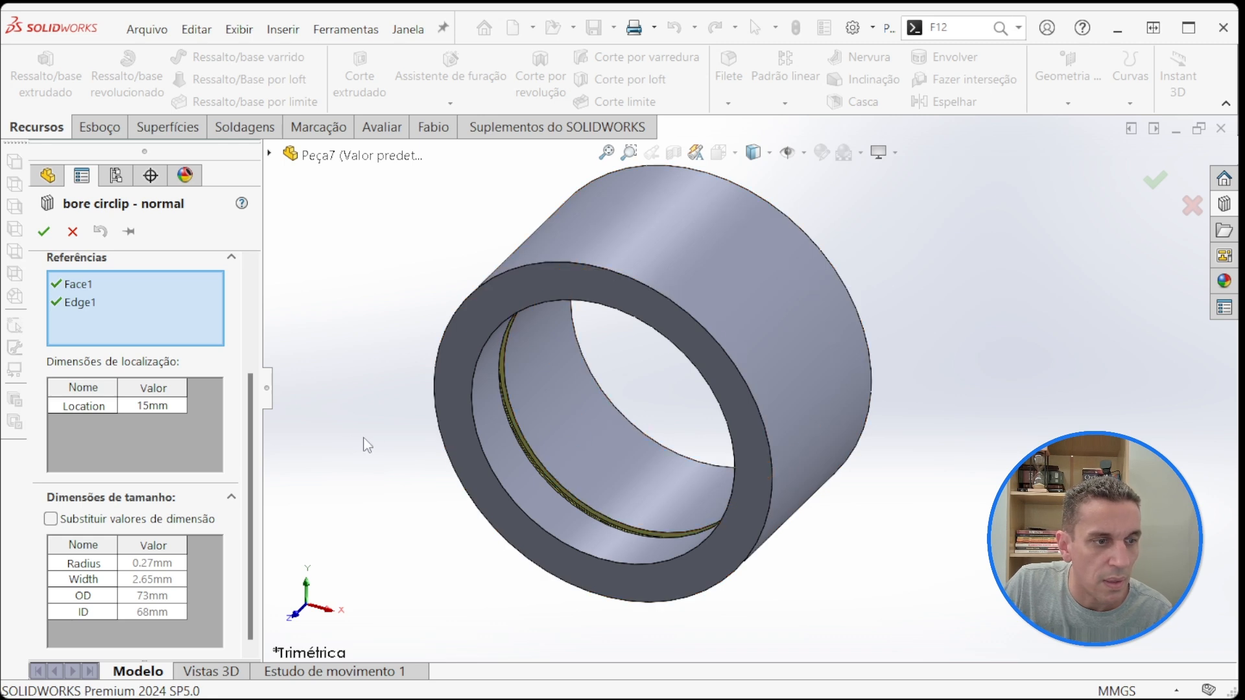
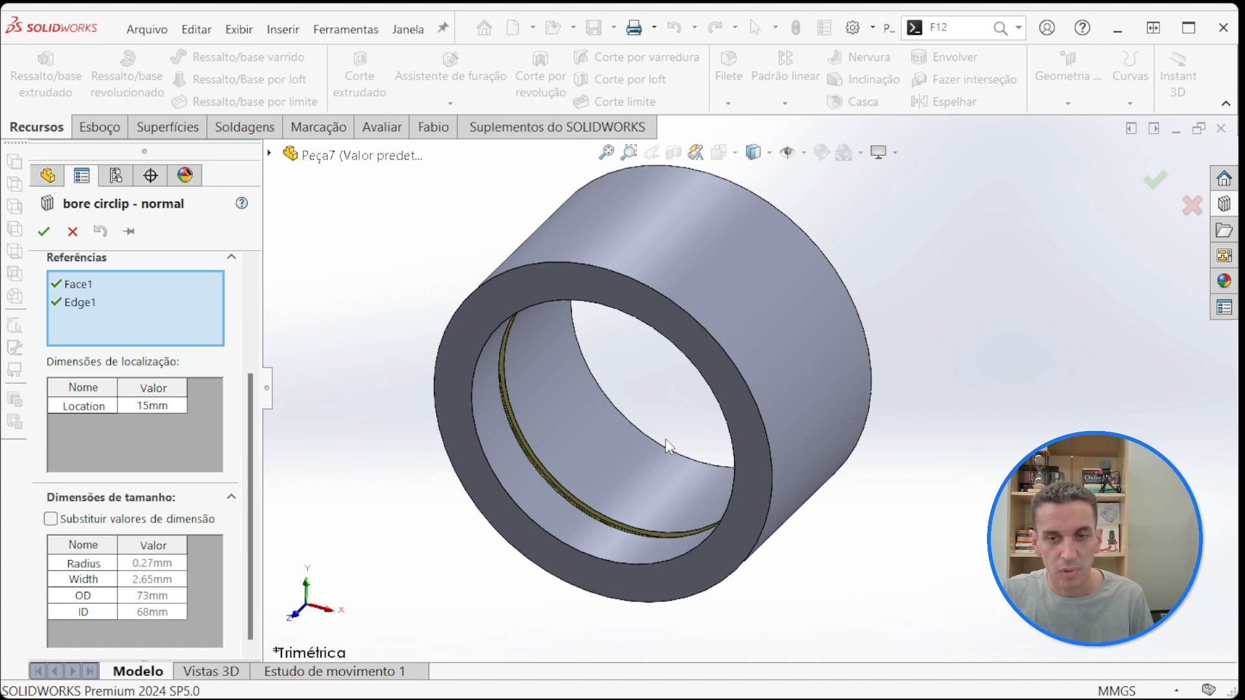
Step: Accept the bore circlip - normal library feature to cut the retaining ring groove in the bore
left_click(43, 231)
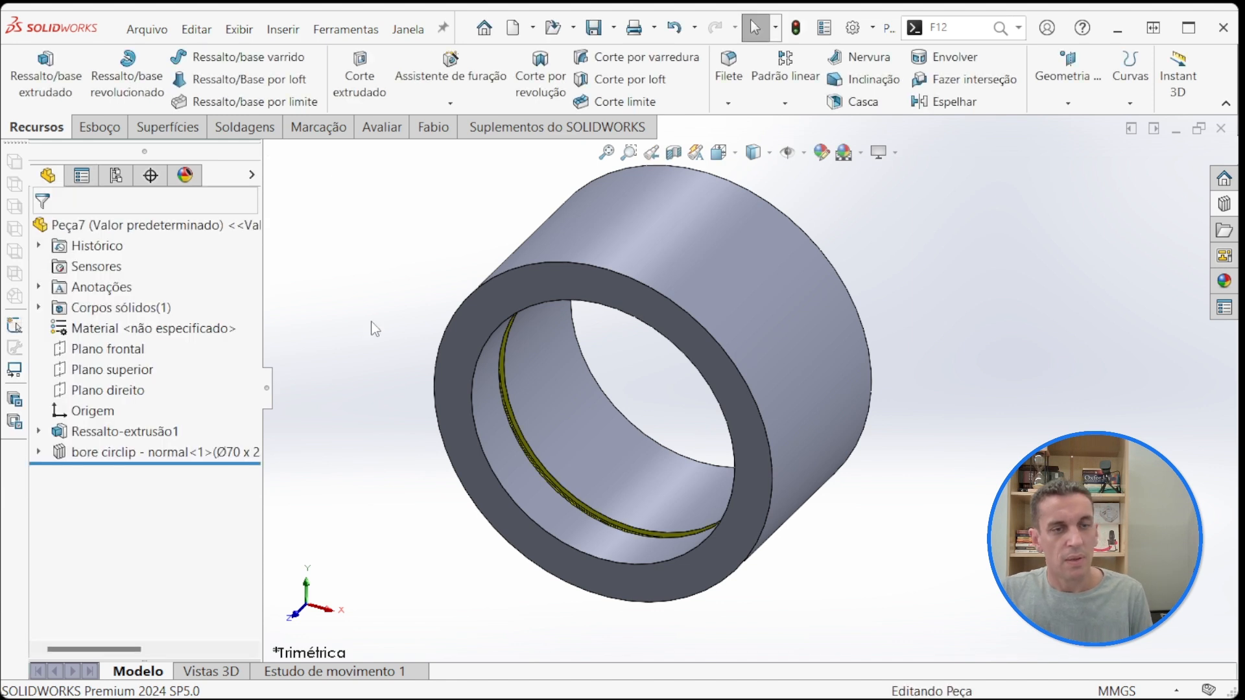
scroll(570, 433, "up", 1)
scroll(854, 421, "down", 1)
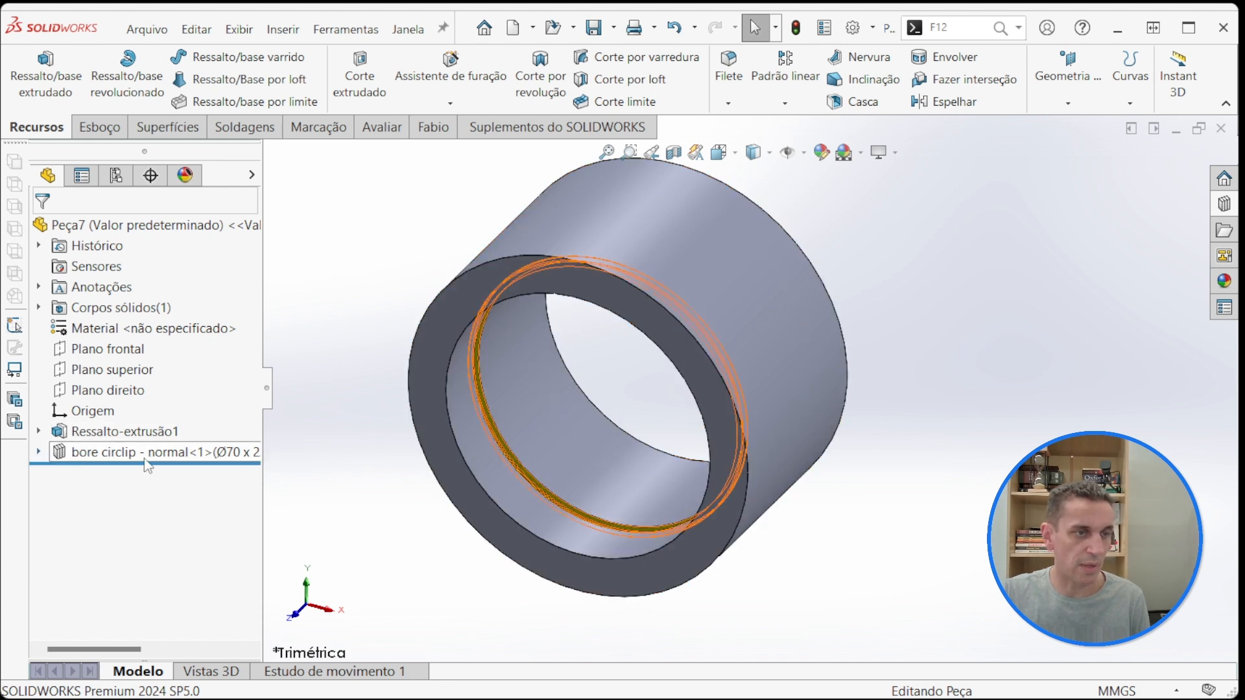
Step: Expand the bore circlip feature down to its Retaining Ring Groove and show the Groove Sketch's dimensions on the part
left_click(38, 452)
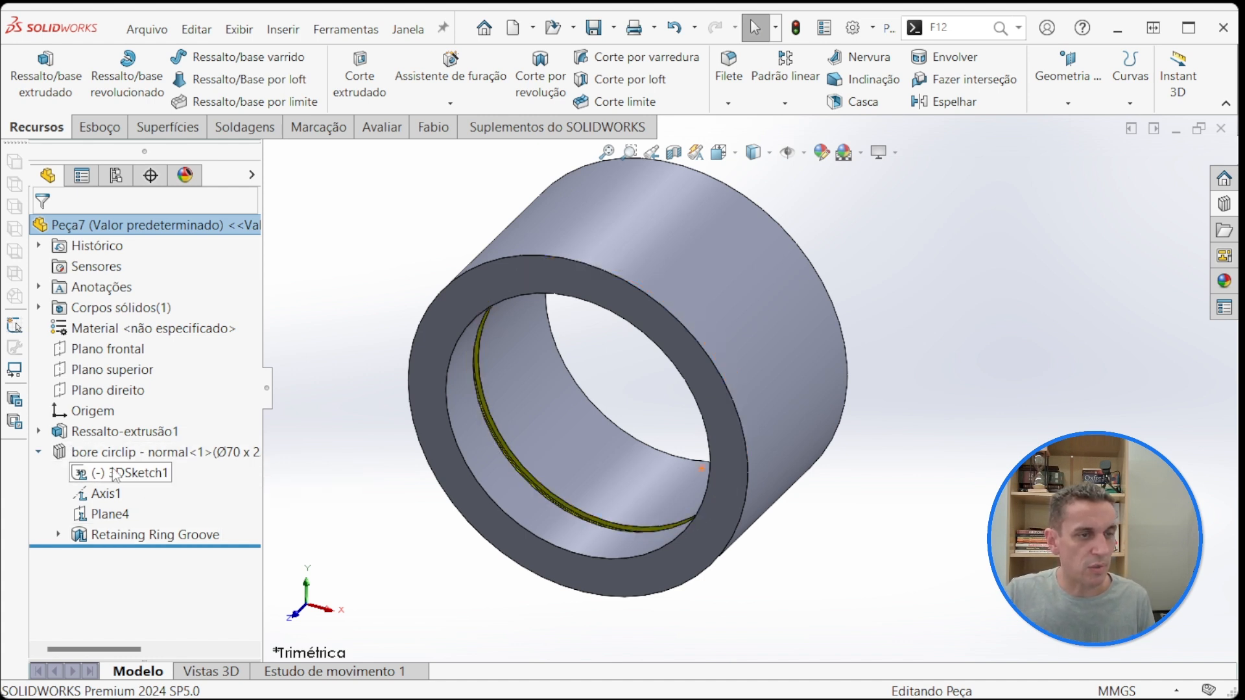
left_click(58, 535)
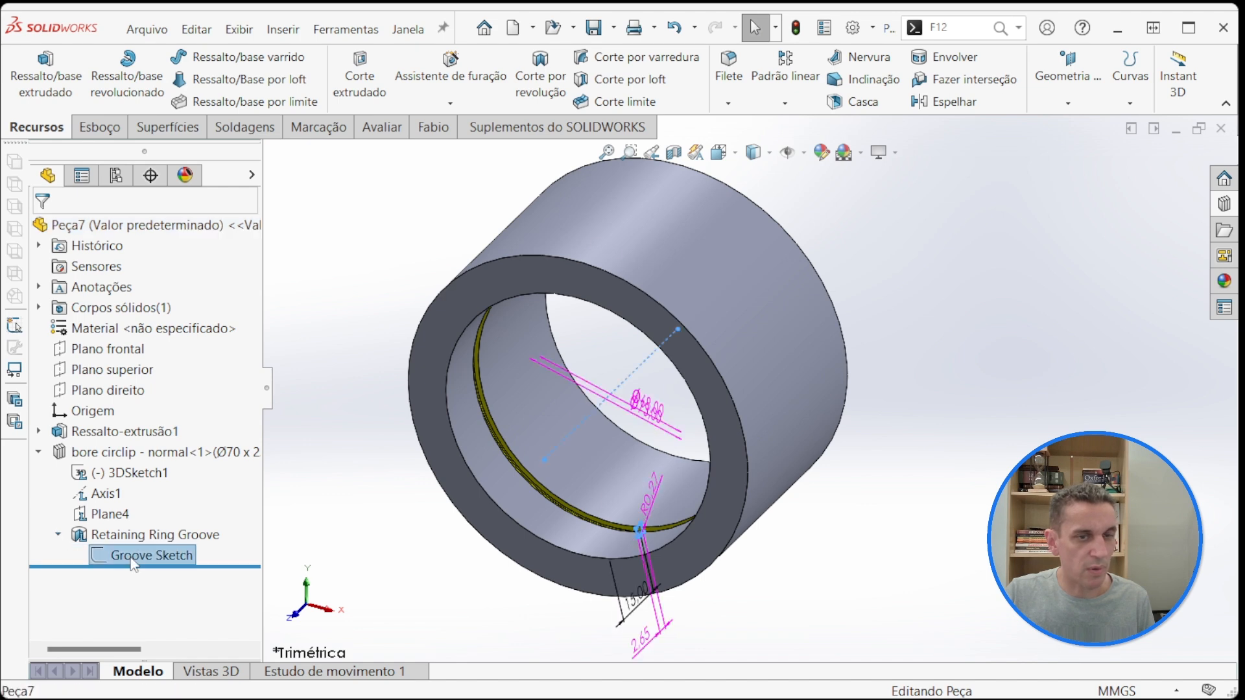
left_click(146, 555)
left_click(383, 522)
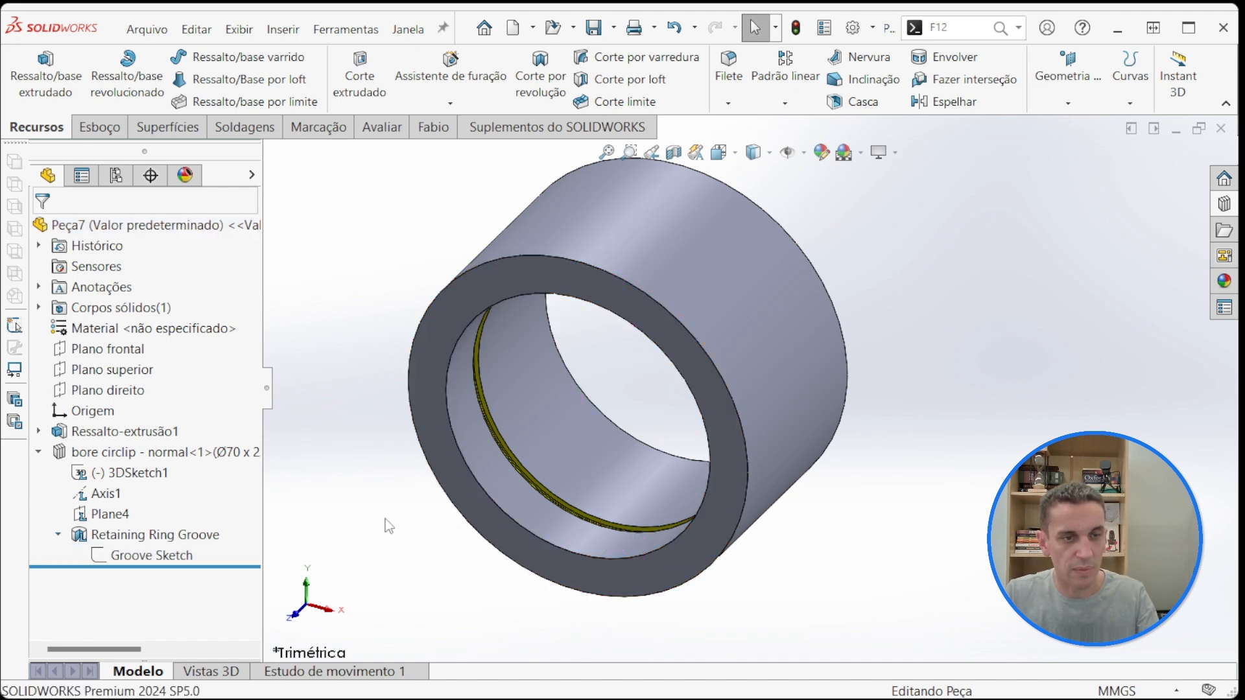
Step: View the part from its right side and examine the Groove Sketch's diameter, width, location and radius dimensions
key("space")
left_click(252, 544)
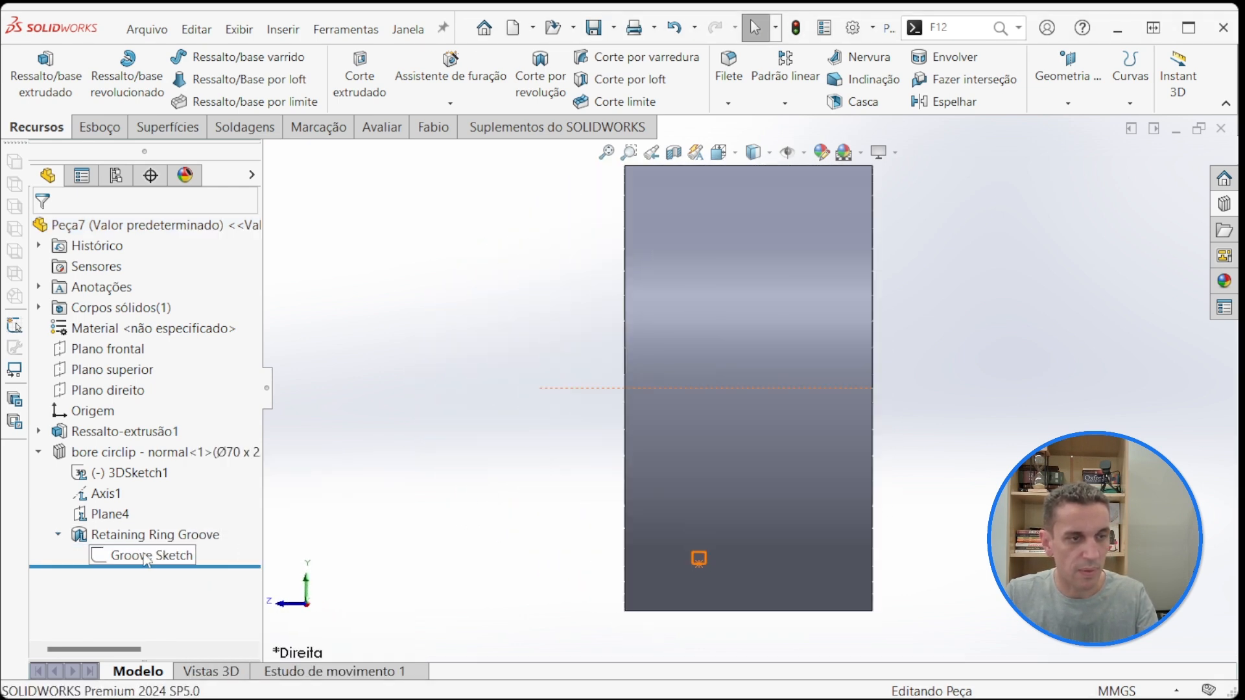
left_click(256, 561)
scroll(710, 555, "down", 4)
scroll(808, 386, "up", 2)
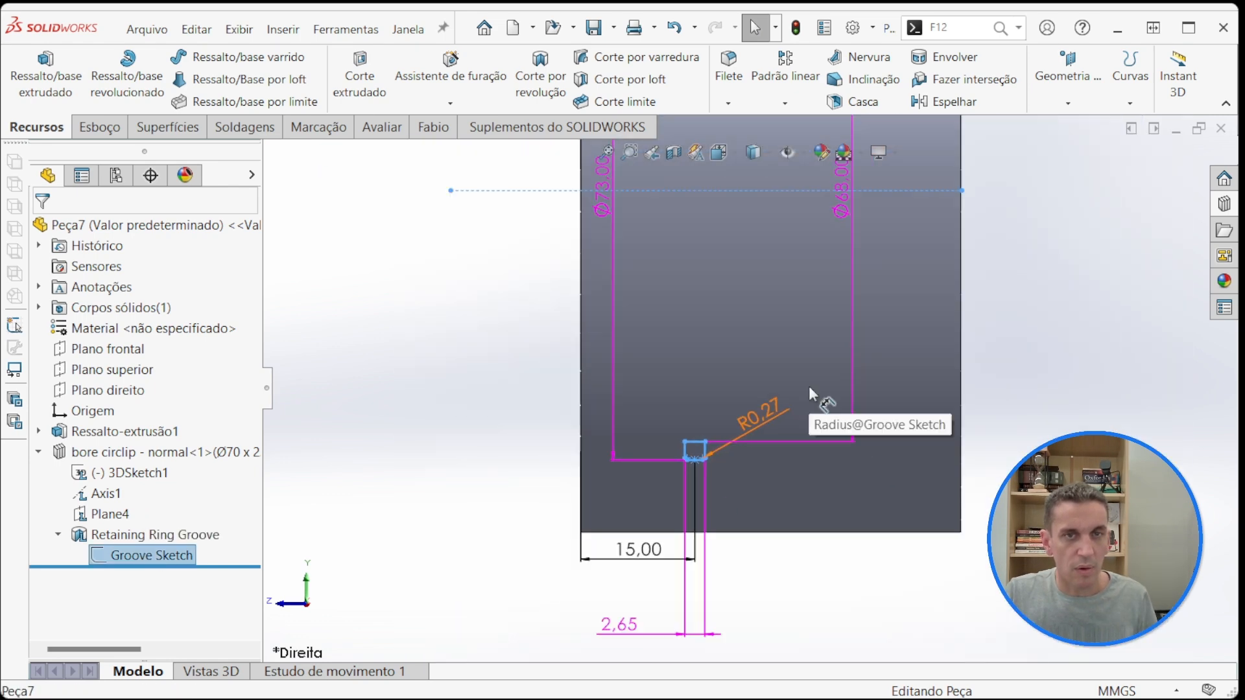
scroll(814, 253, "down", 2)
scroll(833, 220, "up", 2)
scroll(623, 614, "down", 1)
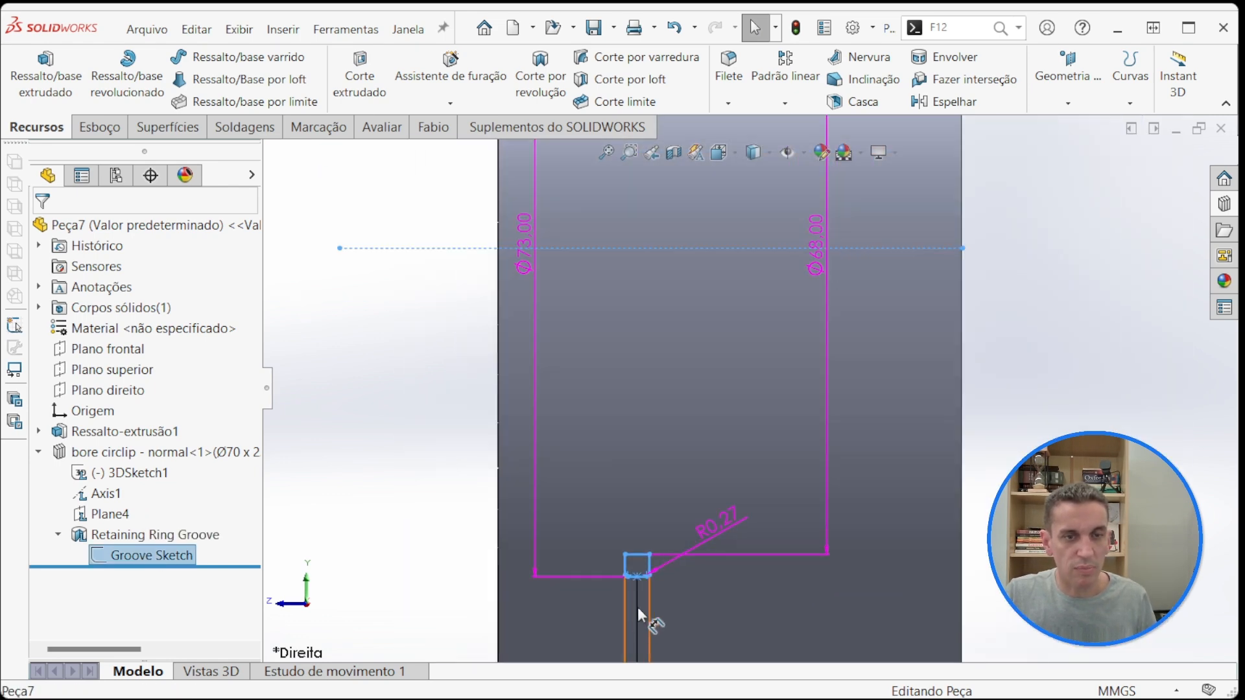
Step: Display the part with hidden lines visible and inspect the Groove Sketch profile against the groove outline
left_click(766, 156)
left_click(754, 249)
scroll(692, 565, "down", 5)
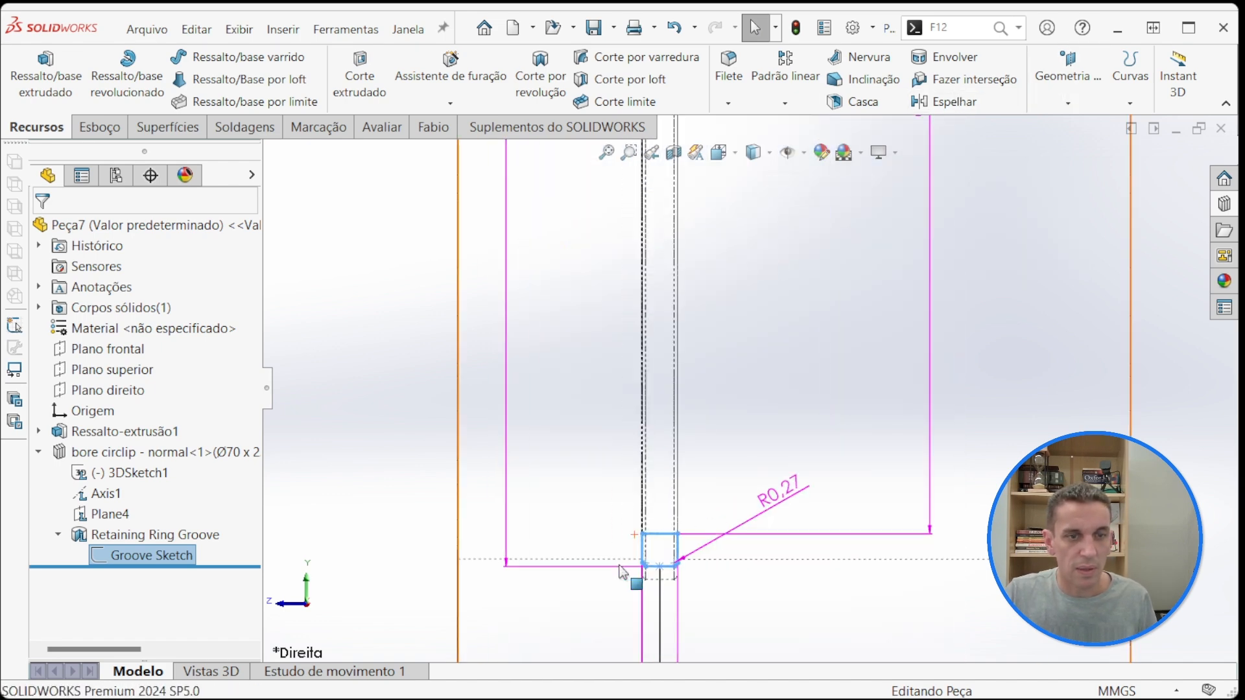
scroll(690, 559, "down", 1)
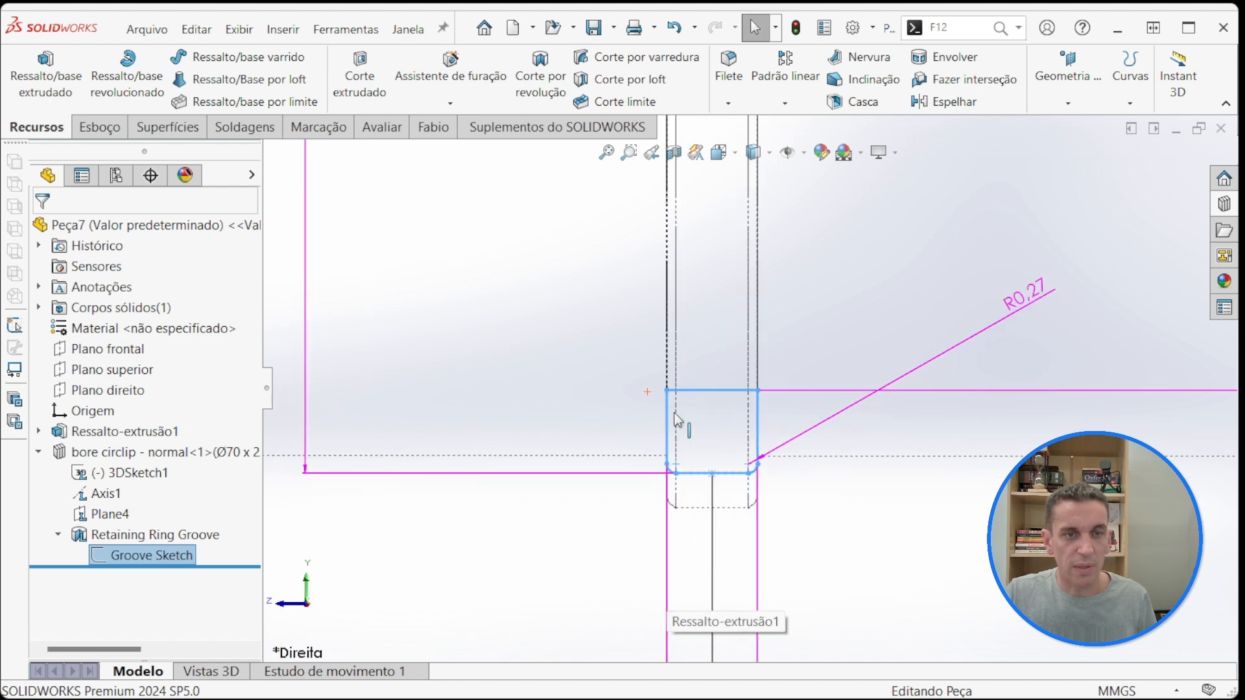
scroll(676, 415, "up", 3)
left_click(328, 391)
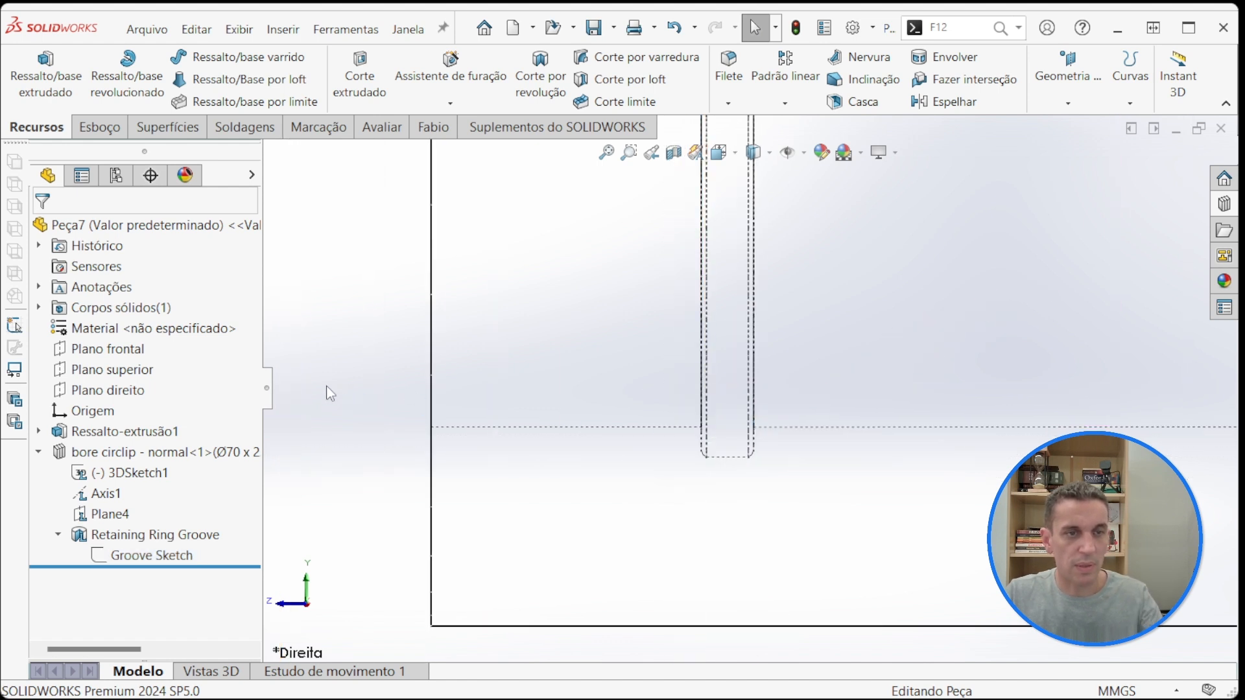
Step: Orient the view normal to the Groove Sketch and inspect its profile with rounded corners up close
left_click(172, 558)
key("space")
left_click(494, 468)
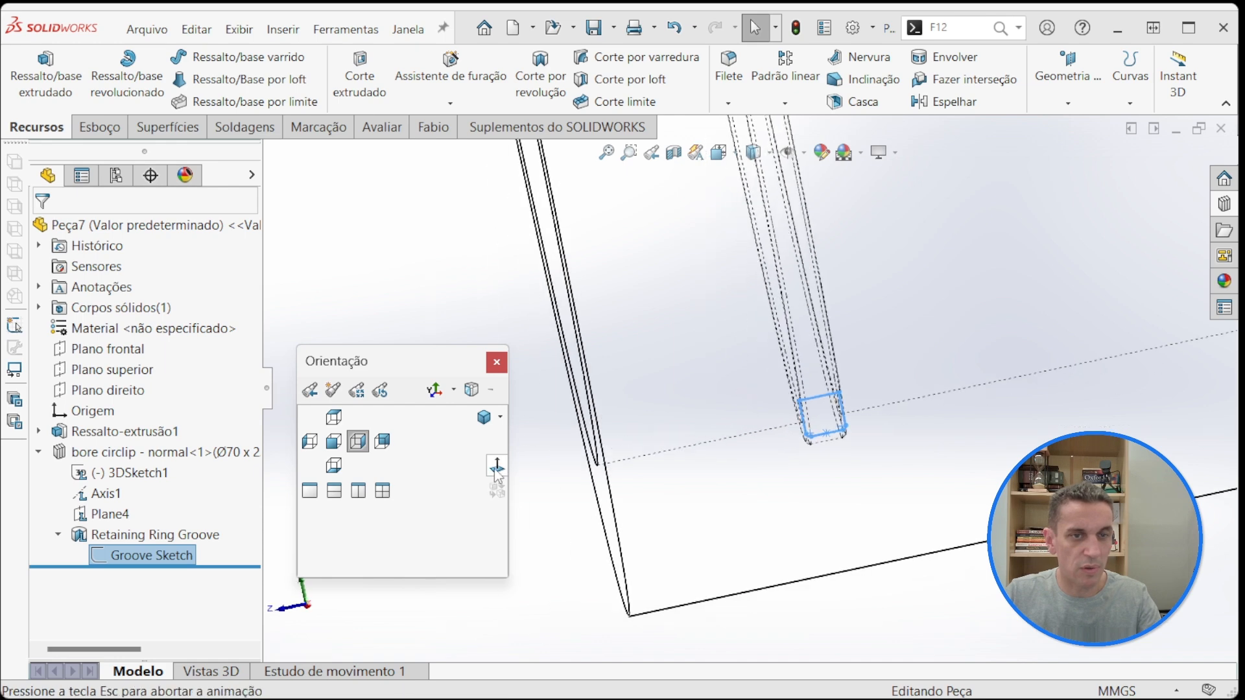
scroll(822, 519, "down", 5)
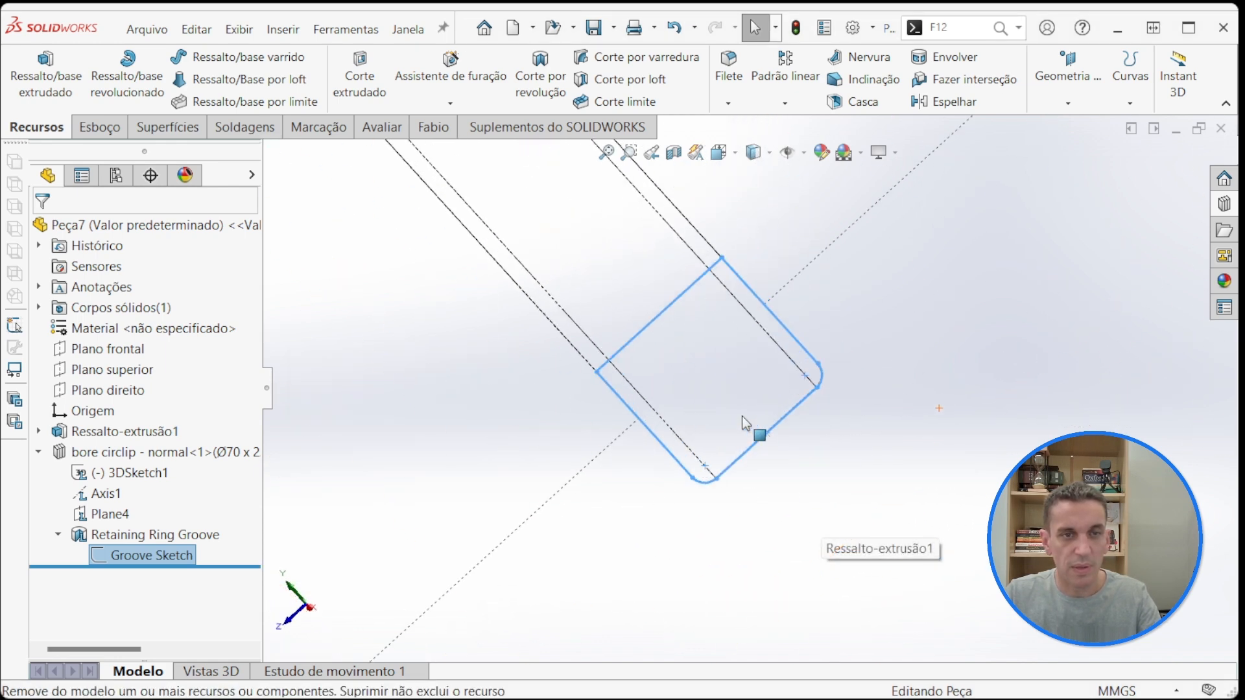
scroll(741, 417, "up", 4)
Step: Set the part back to the isometric view and the shaded with edges display style
key("space")
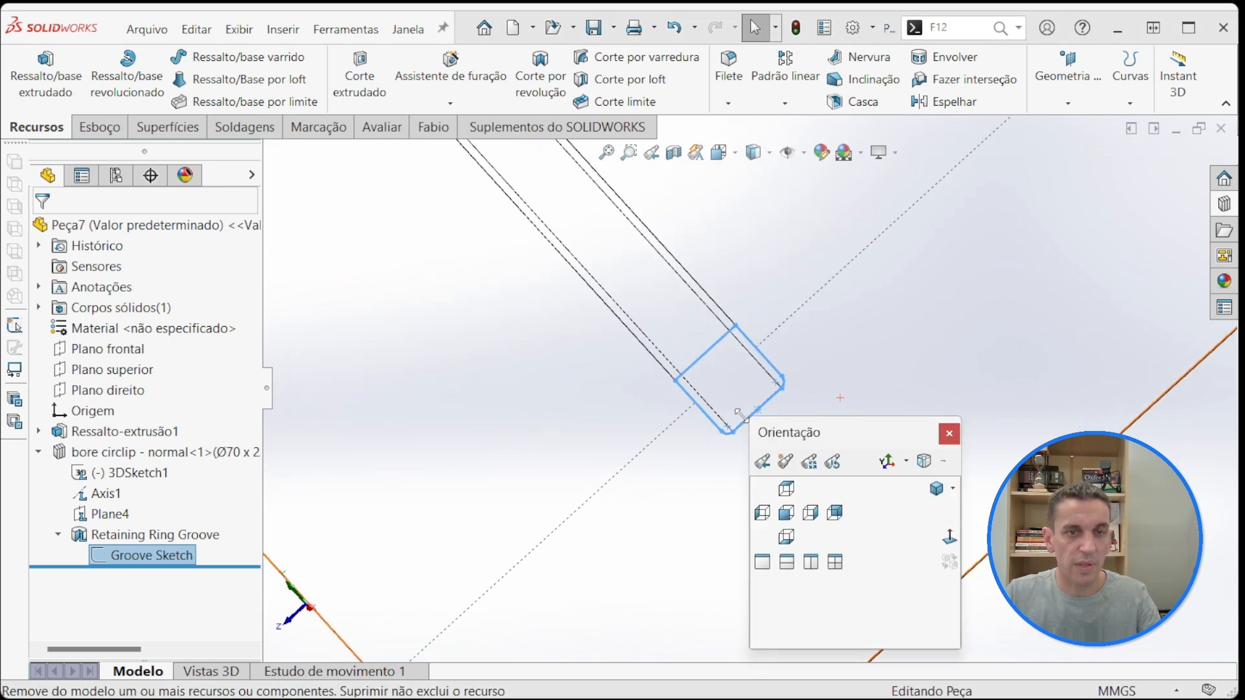
left_click(936, 488)
scroll(656, 518, "down", 5)
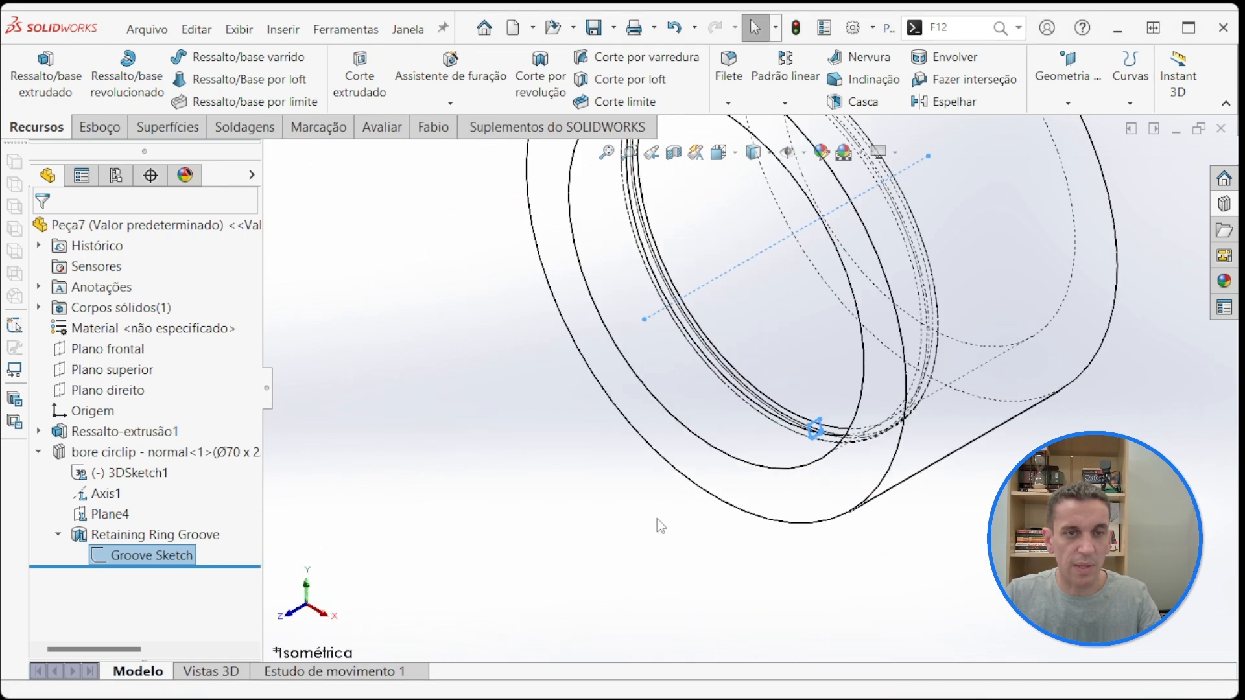
left_click(713, 422)
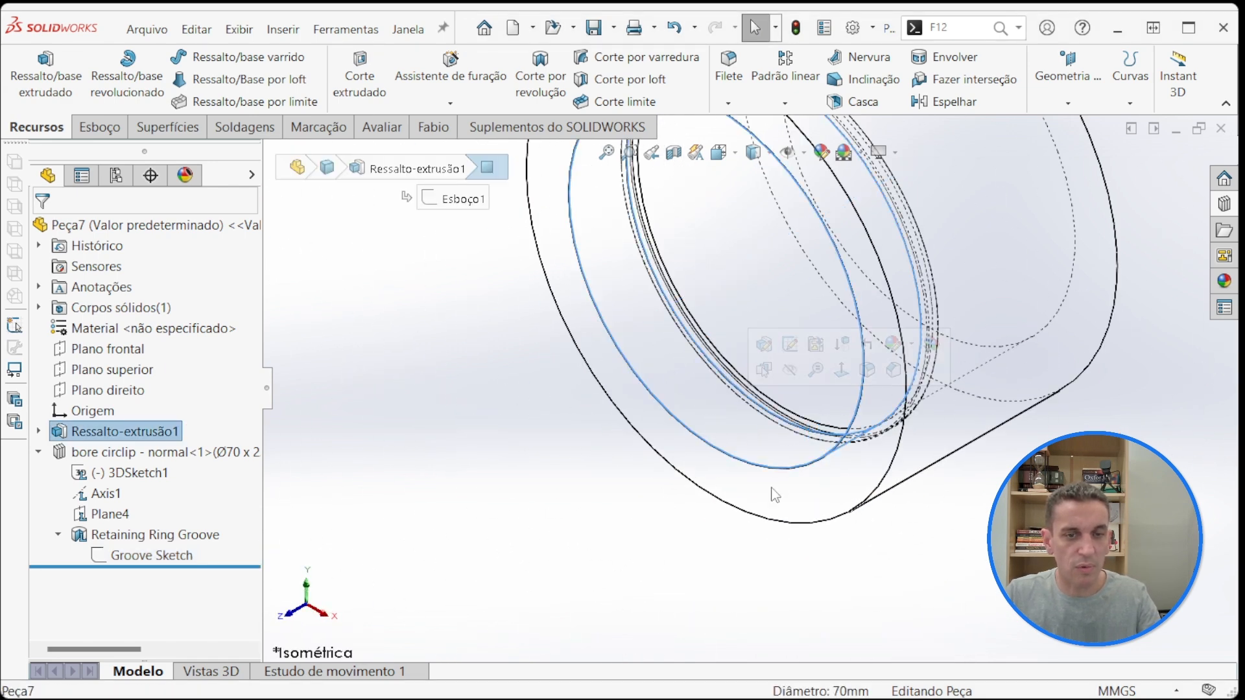
key("Escape")
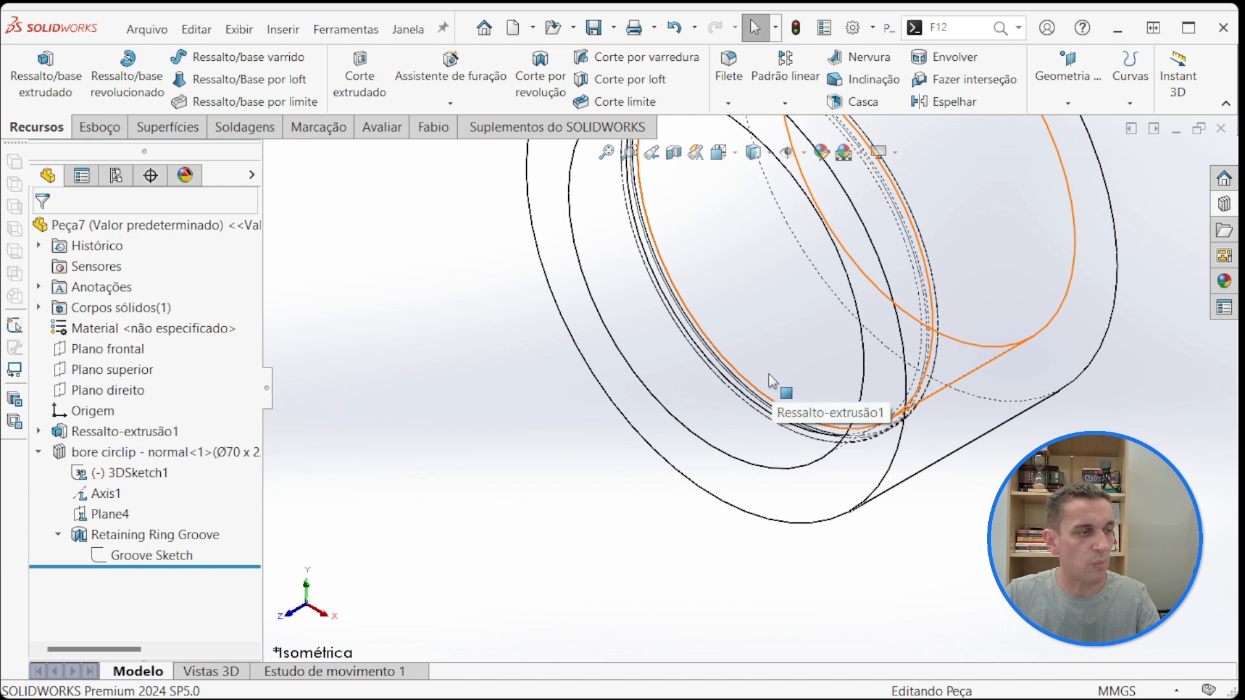
left_click(754, 152)
left_click(754, 175)
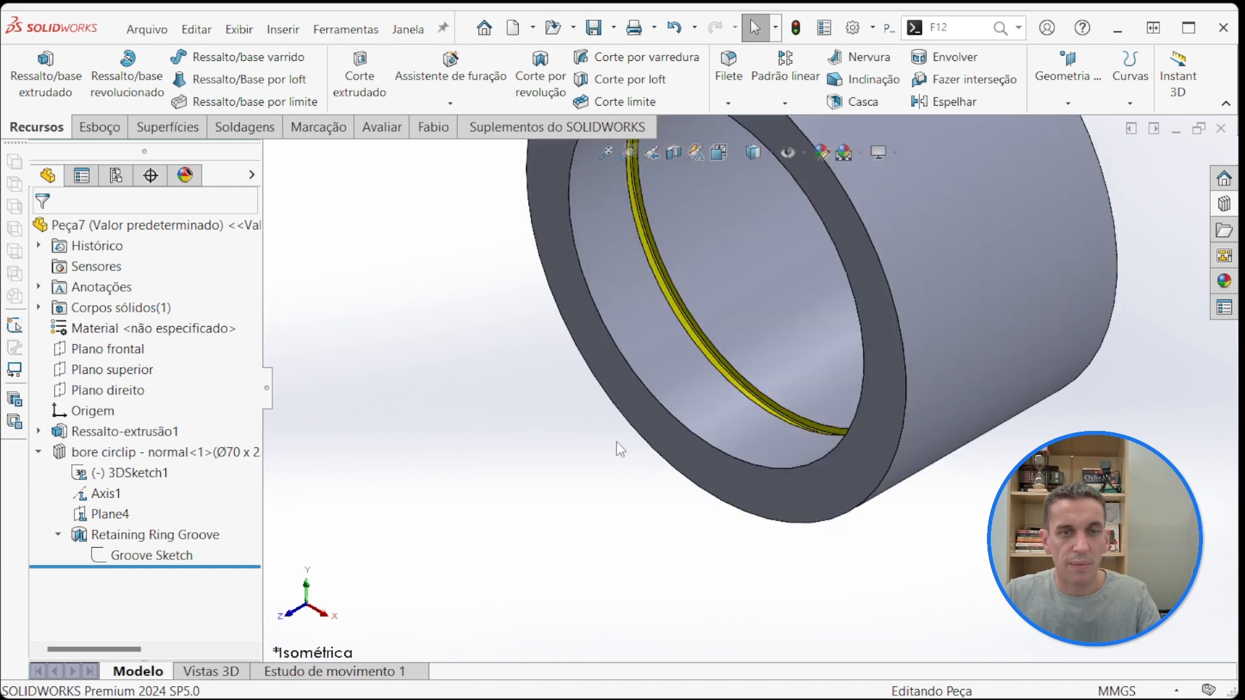
scroll(562, 512, "up", 3)
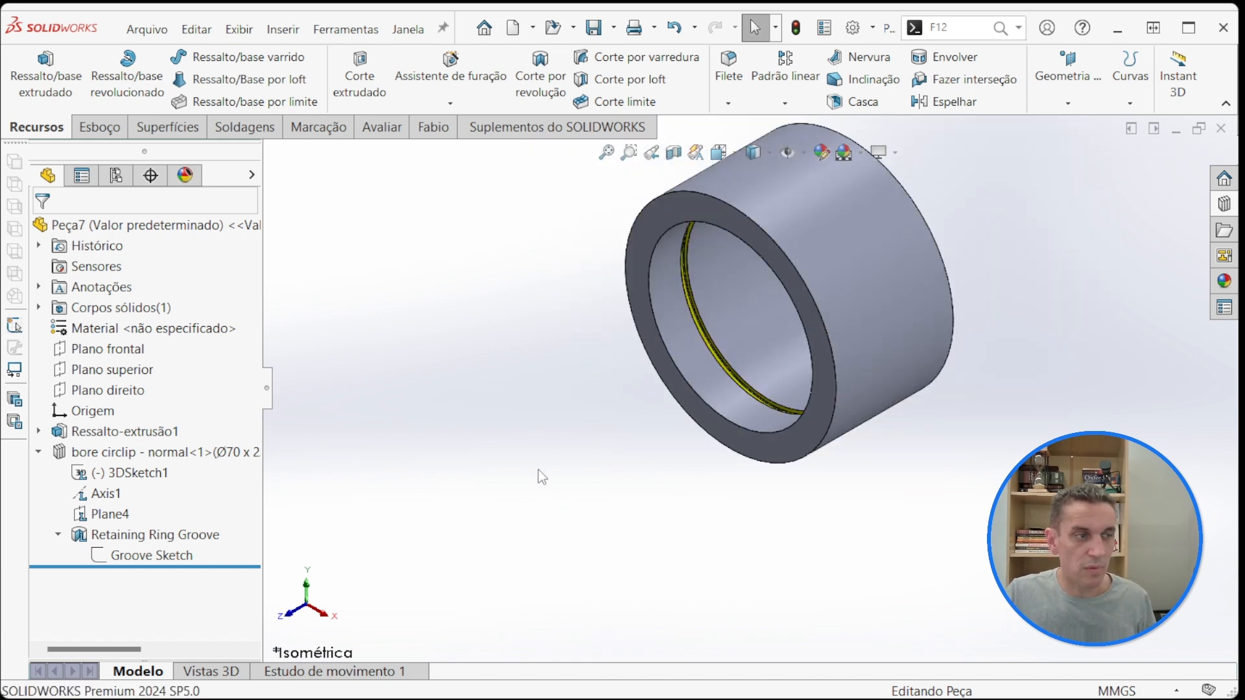
scroll(710, 377, "down", 3)
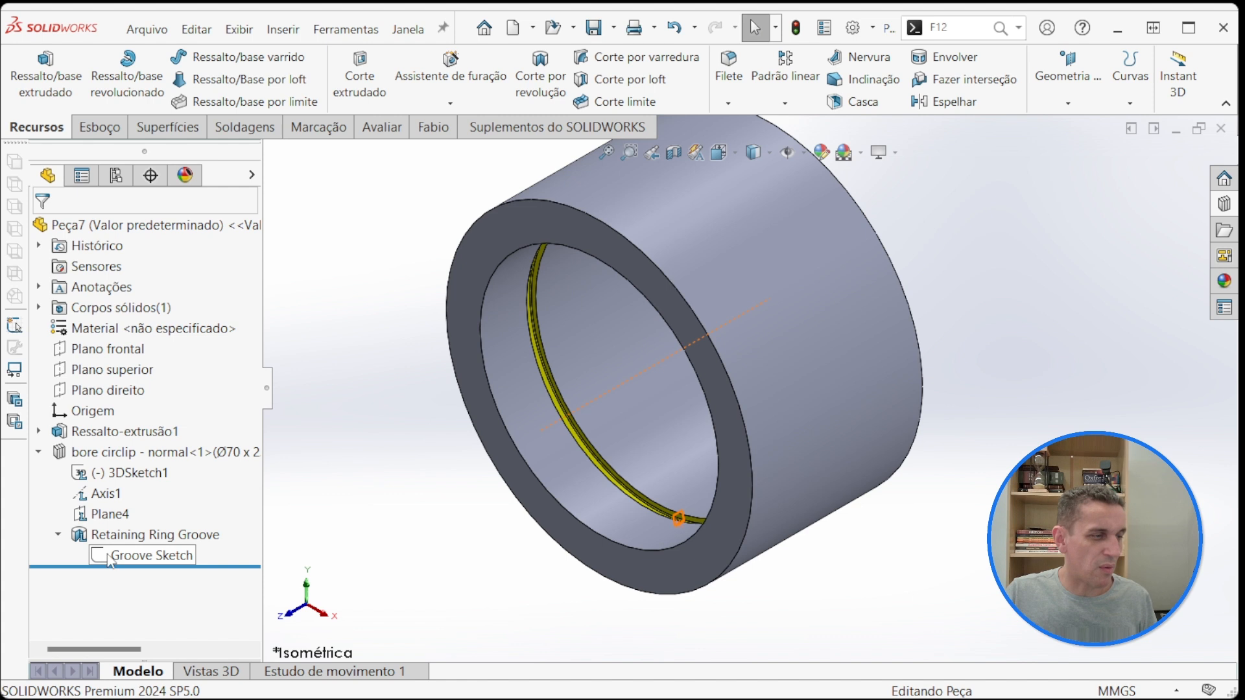
Step: Collapse the bore circlip feature in the tree and locate its option for dissolving the library feature
left_click(58, 534)
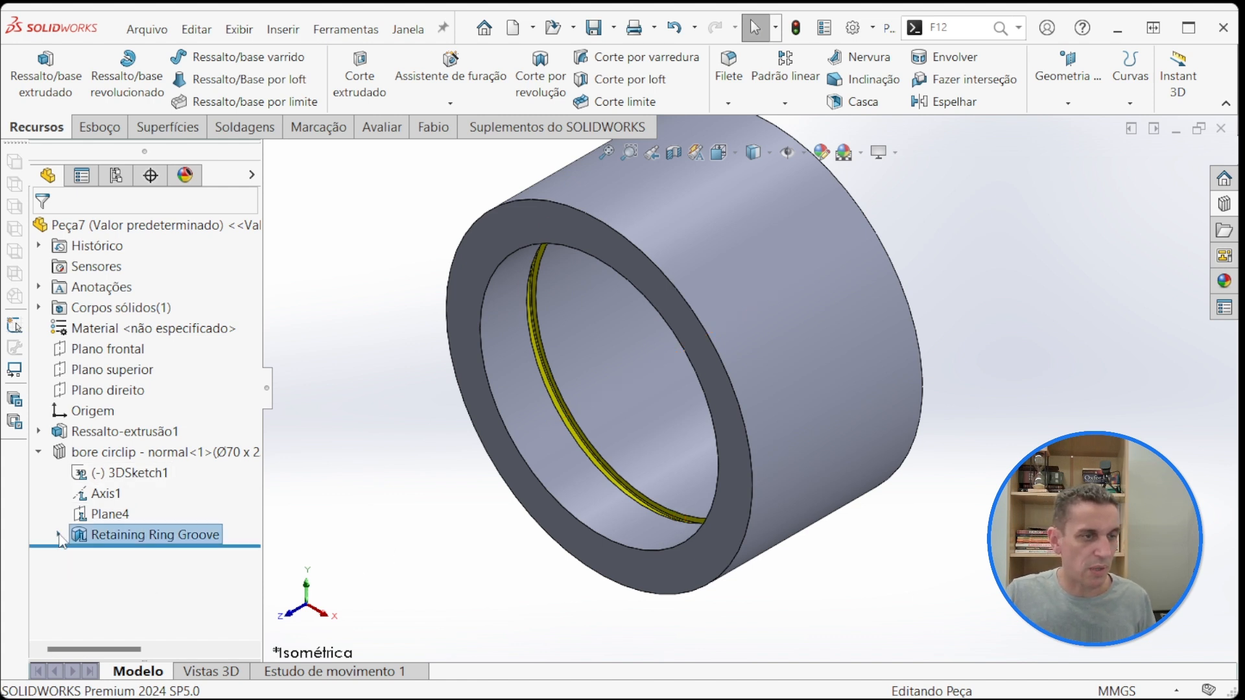
left_click(40, 453)
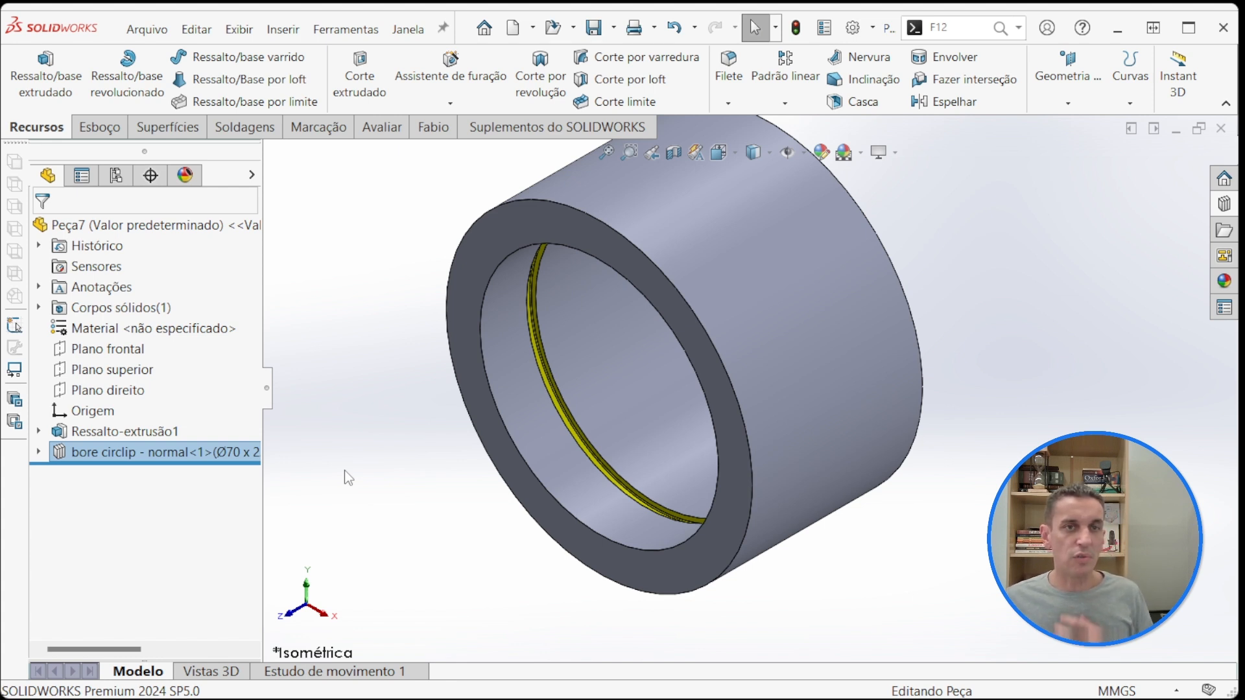
right_click(94, 458)
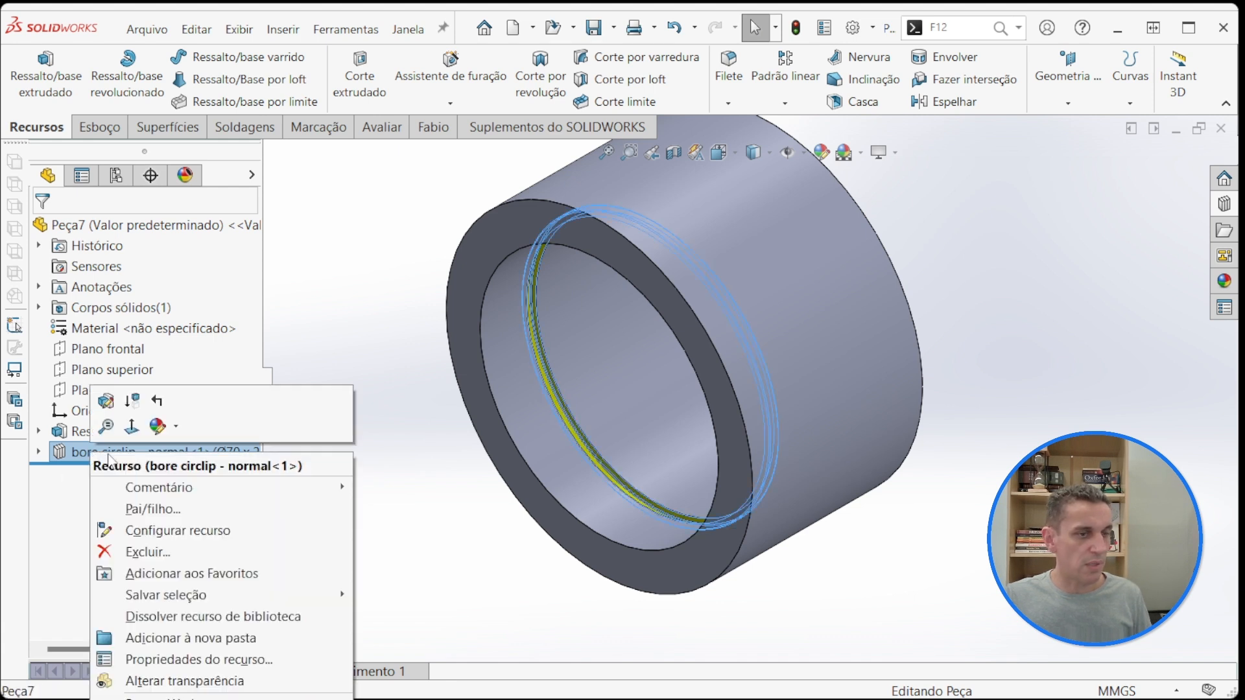
left_click(165, 619)
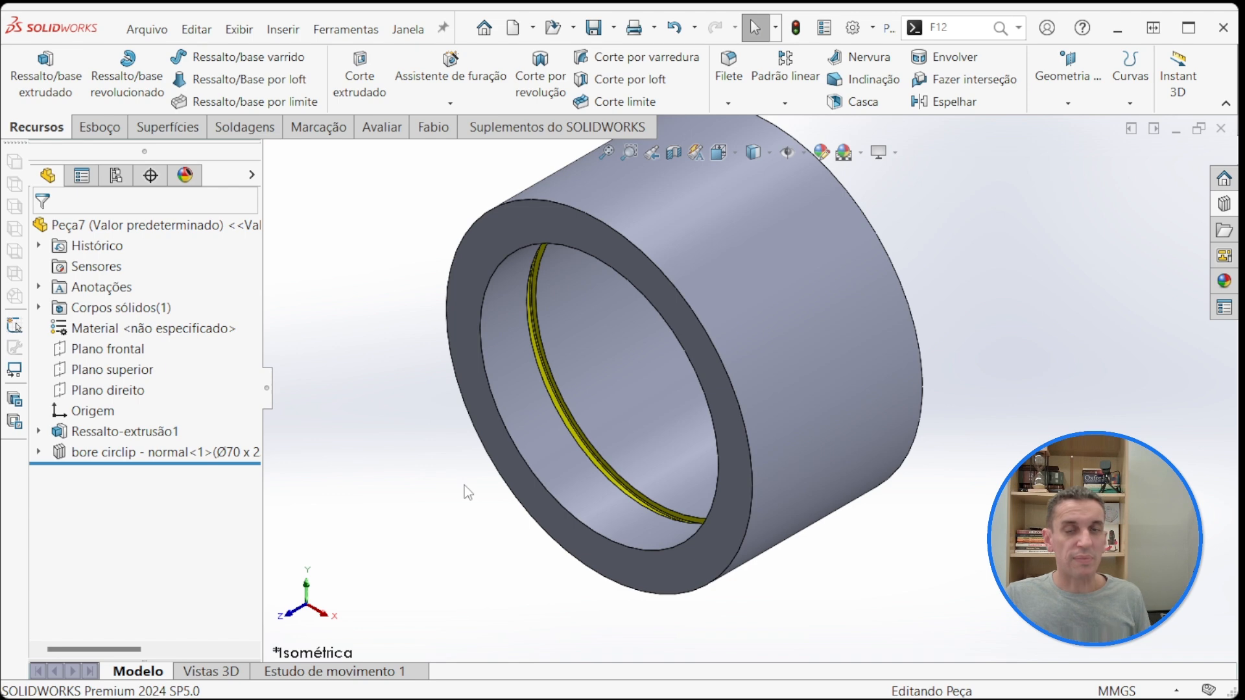
scroll(420, 481, "up", 1)
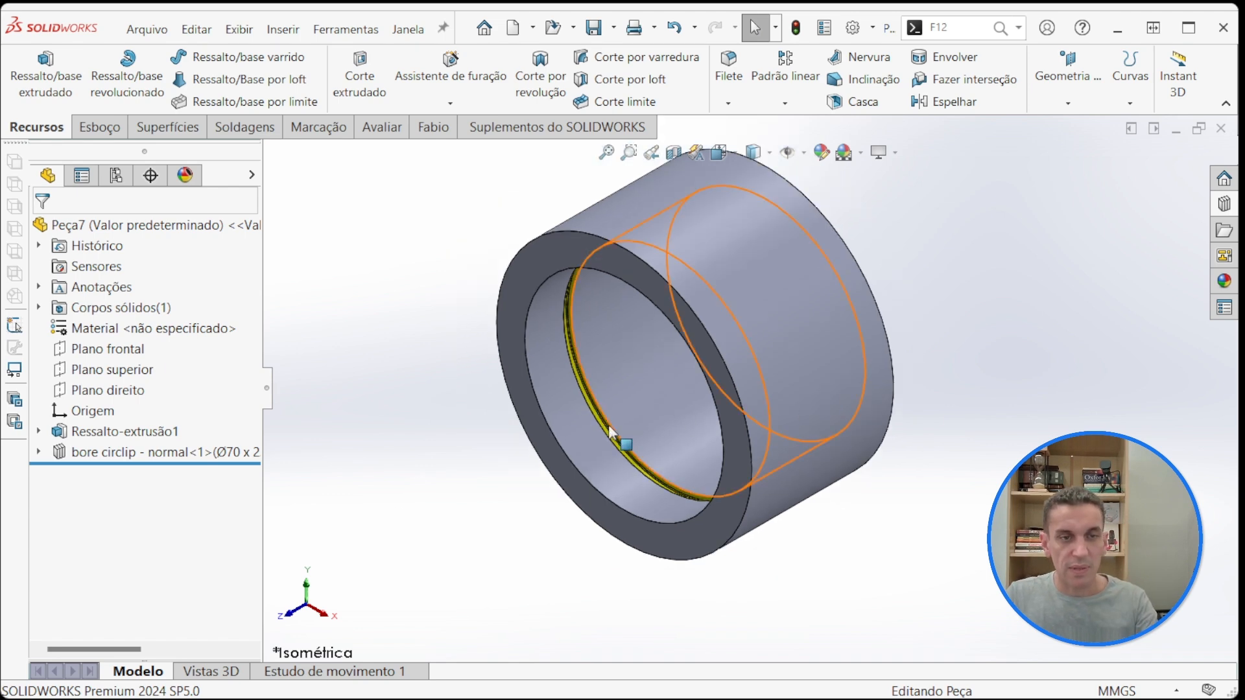
scroll(784, 429, "up", 2)
scroll(862, 396, "down", 2)
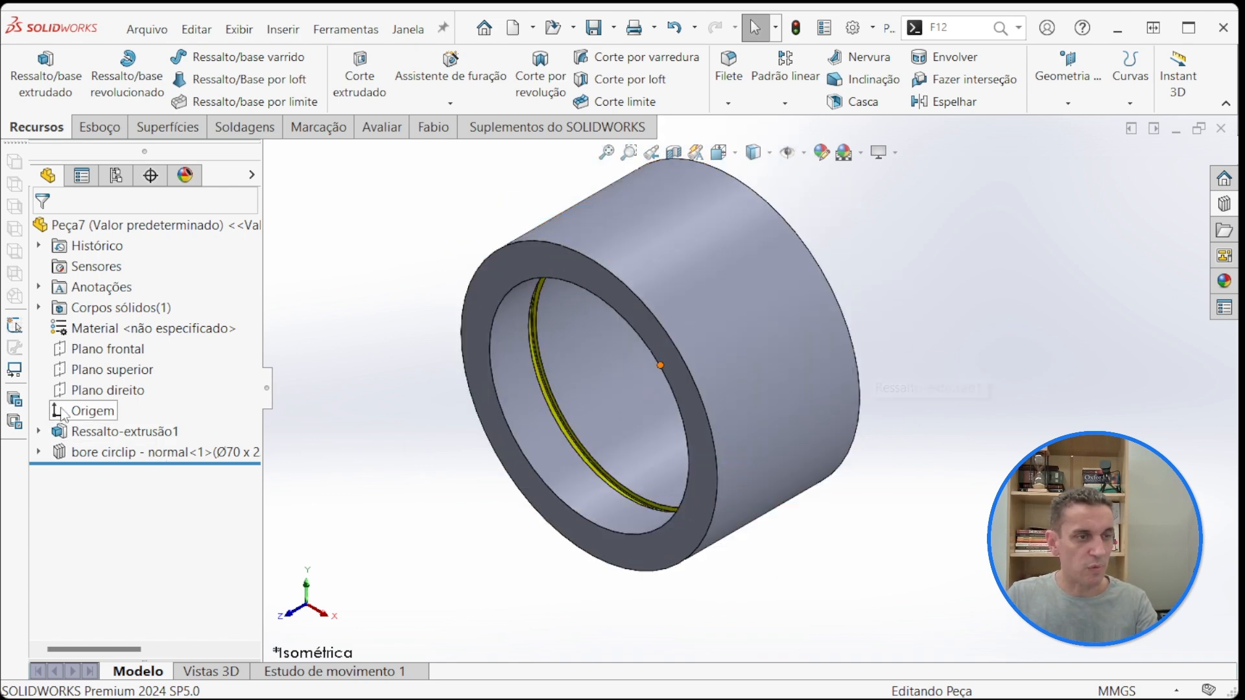
Step: Set the bore diameter in Esboço1 of the base extrusion to 60 mm and rebuild the part
left_click(38, 431)
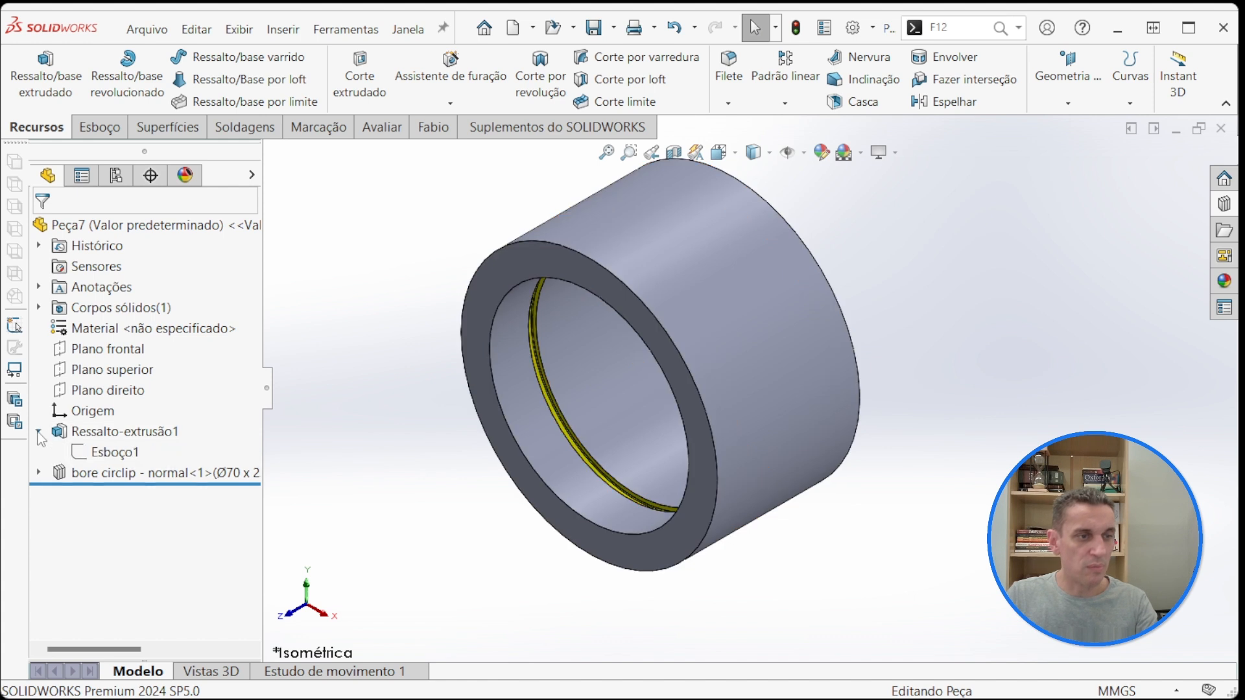
left_click(107, 452)
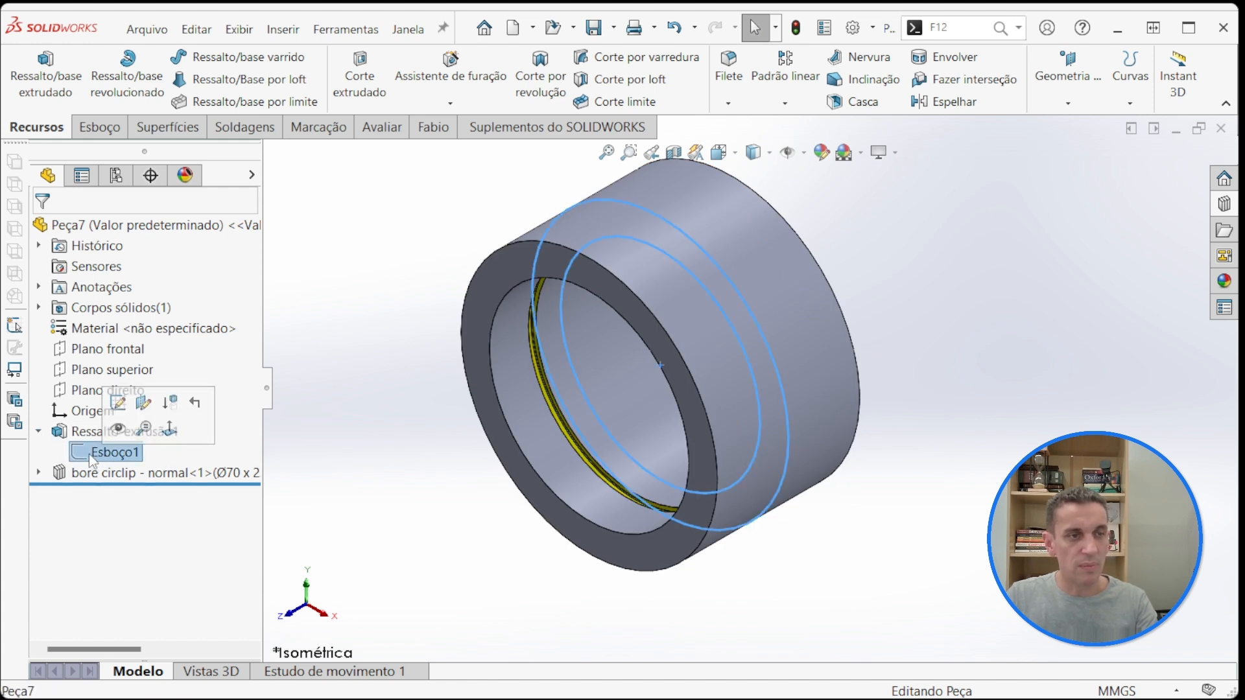
double_click(87, 454)
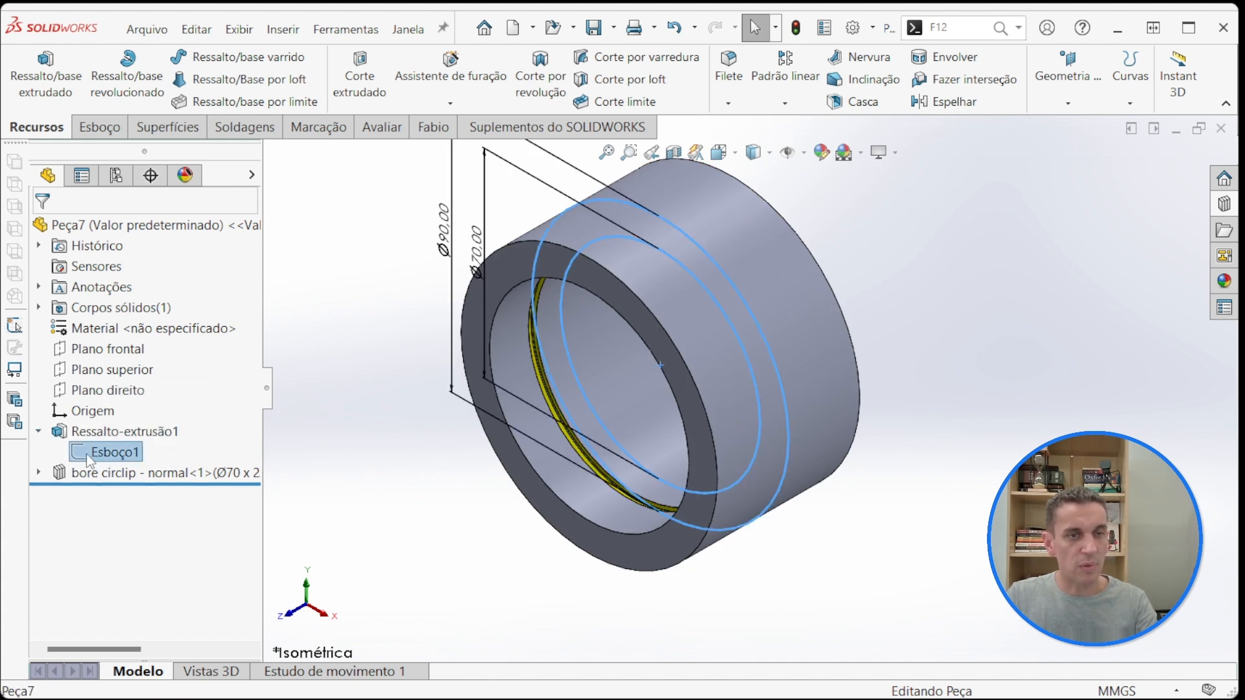
double_click(475, 256)
type("60")
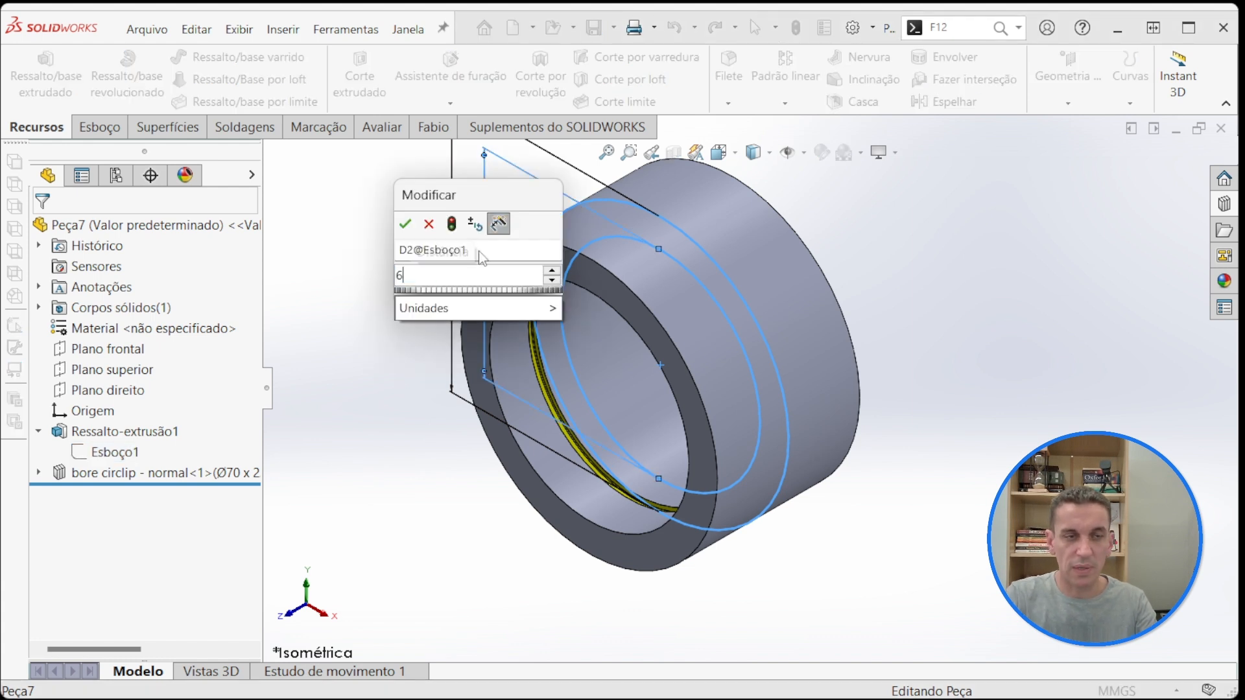
left_click(451, 225)
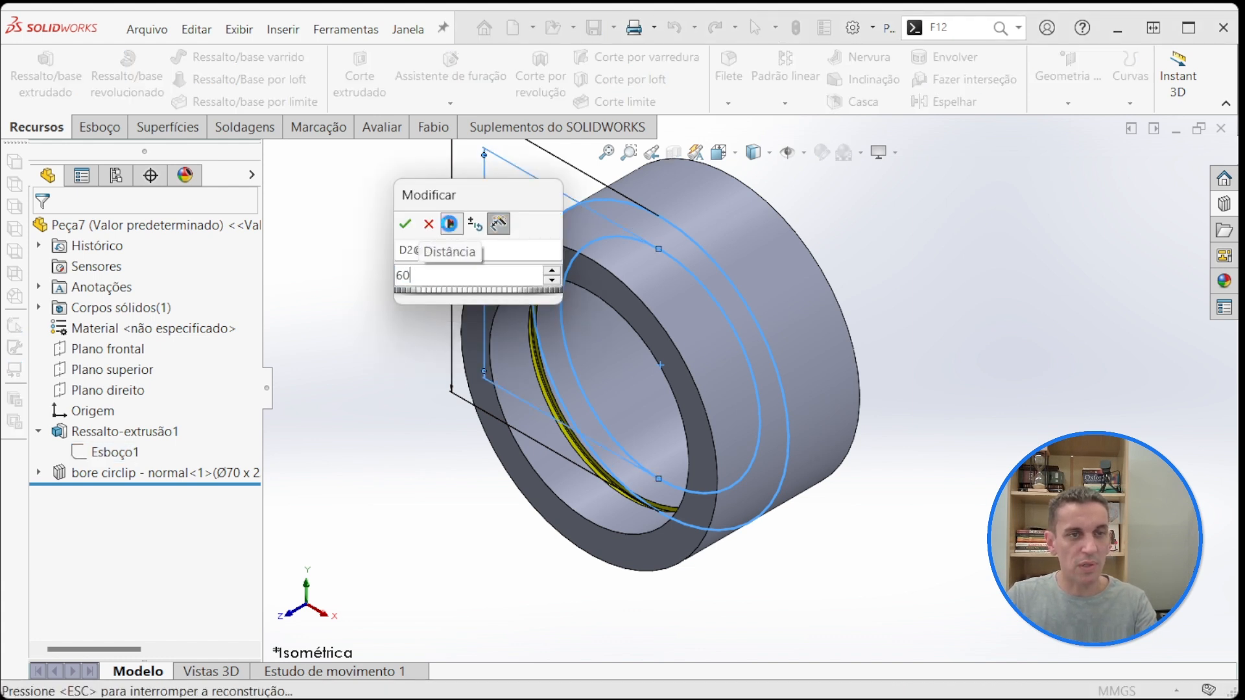
left_click(405, 224)
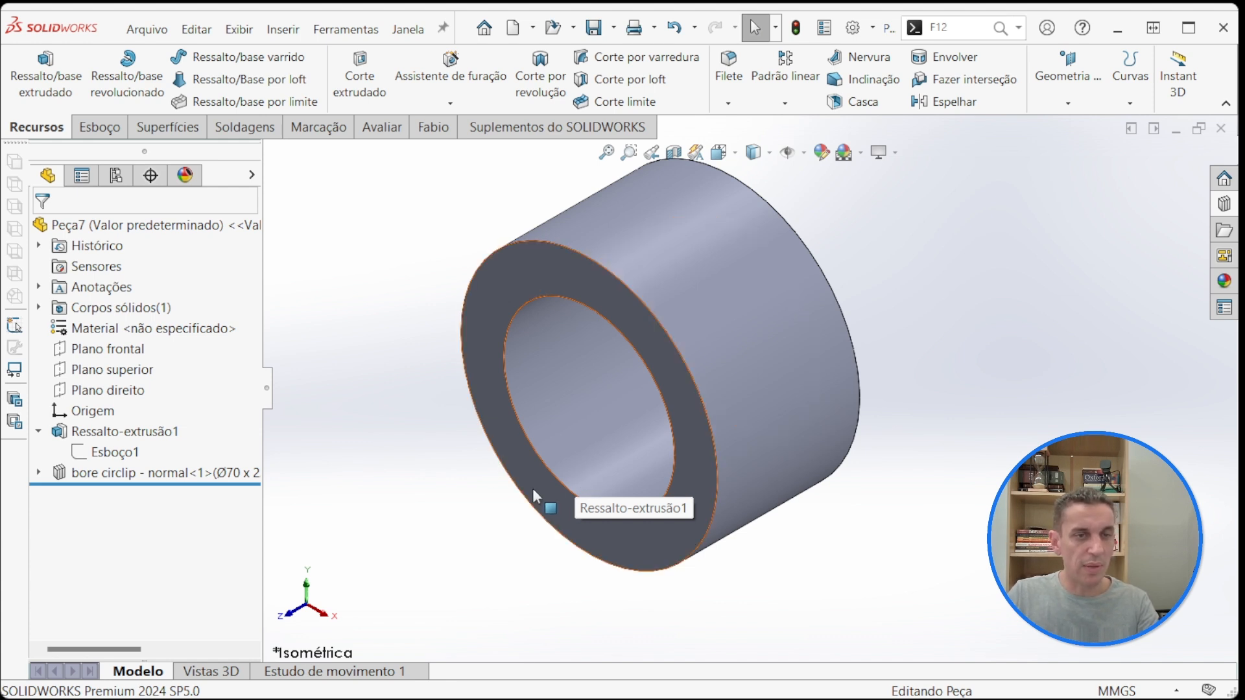
Step: Create a section view through the top plane (Plano superior) and inspect the groove inside the wall
left_click(673, 153)
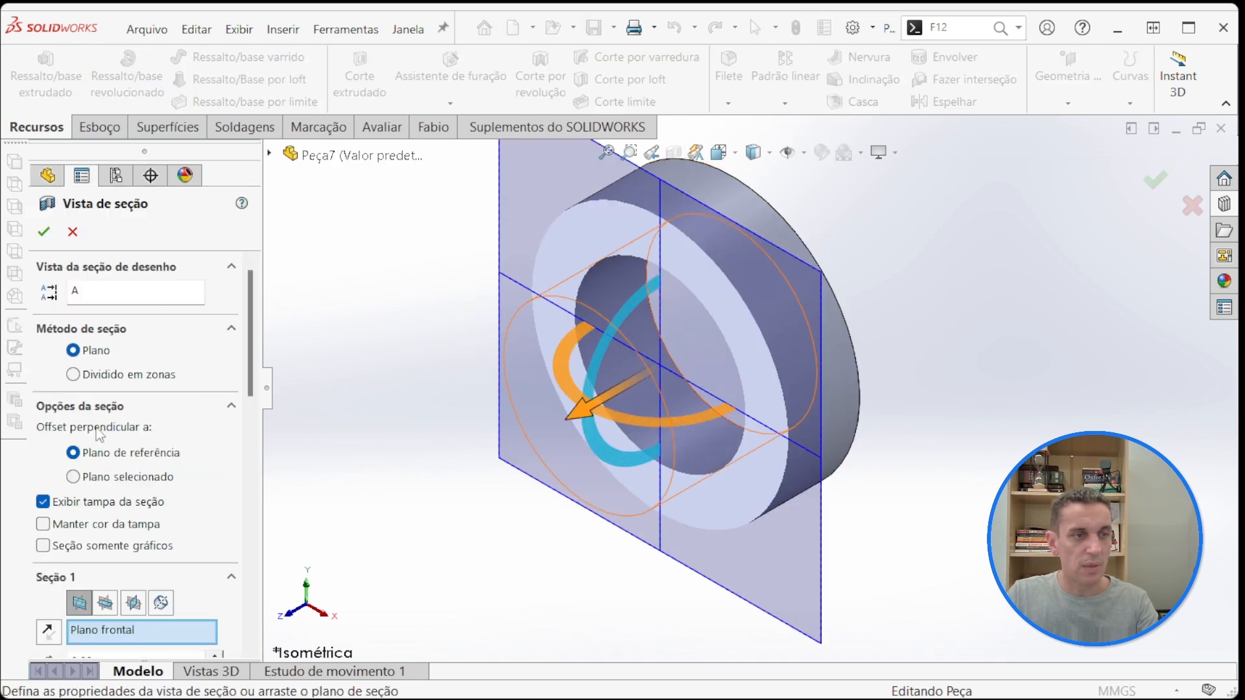
left_click(108, 604)
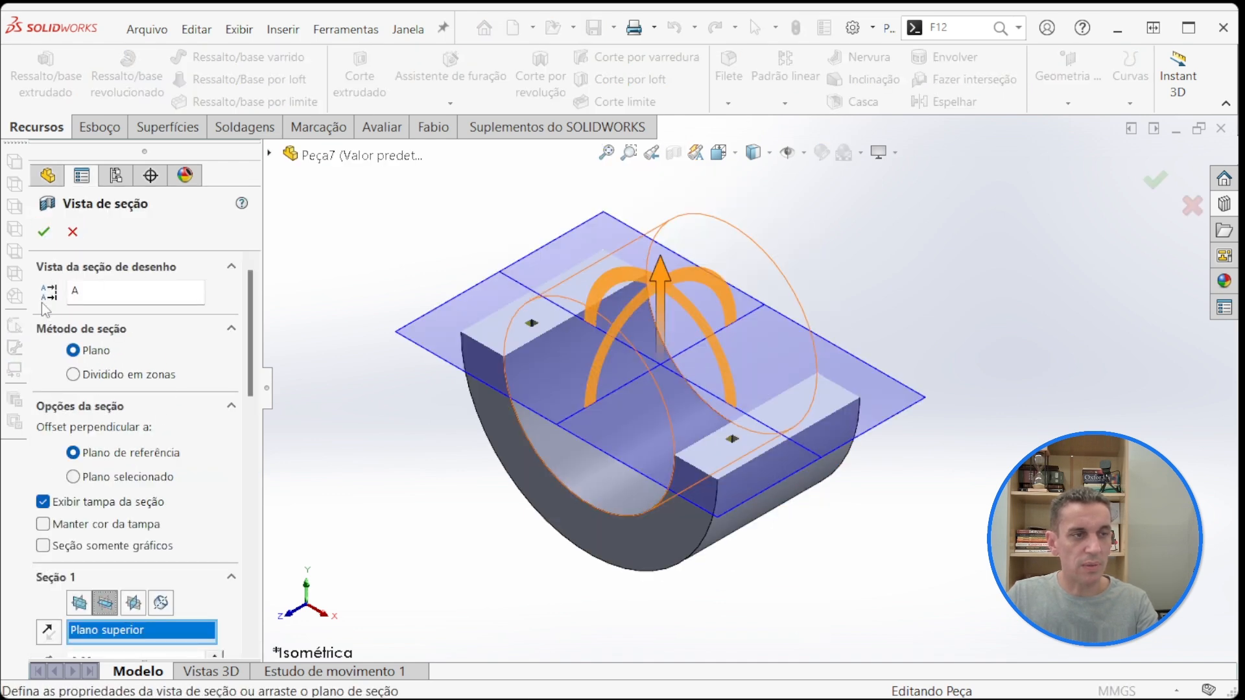
left_click(43, 231)
scroll(729, 431, "down", 8)
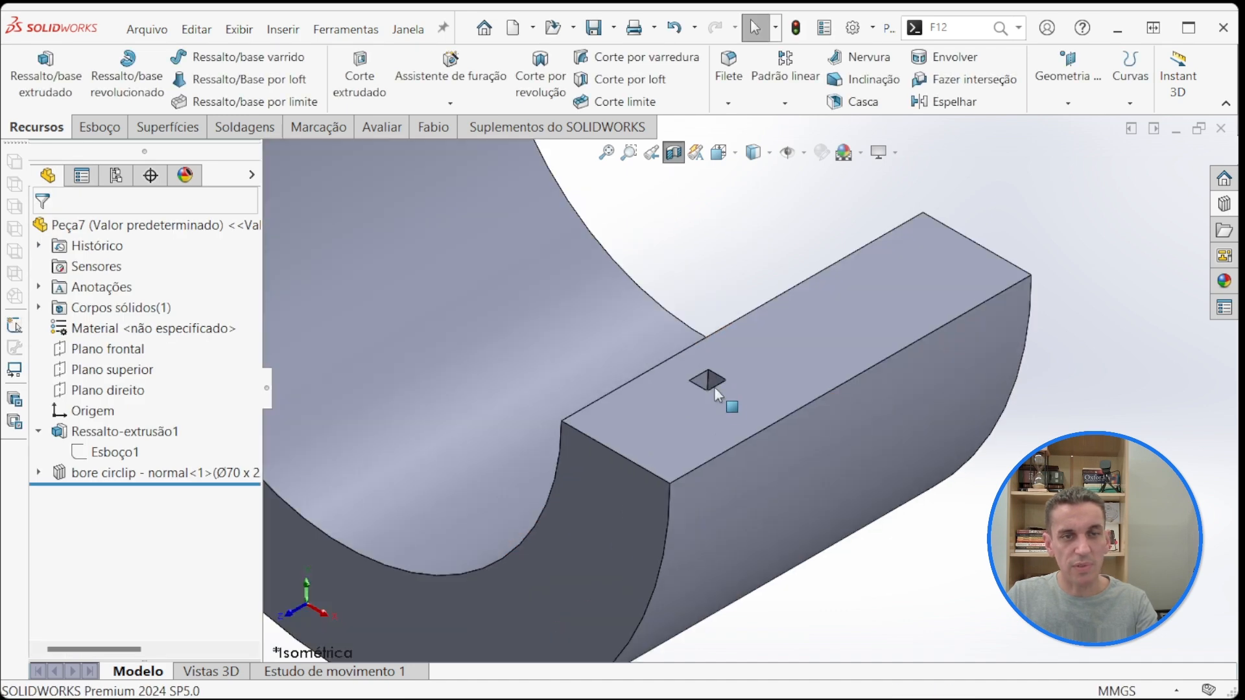
Step: Check the radius of the groove's bottom face and of the bore's inner face in the section view
scroll(723, 365, "up", 4)
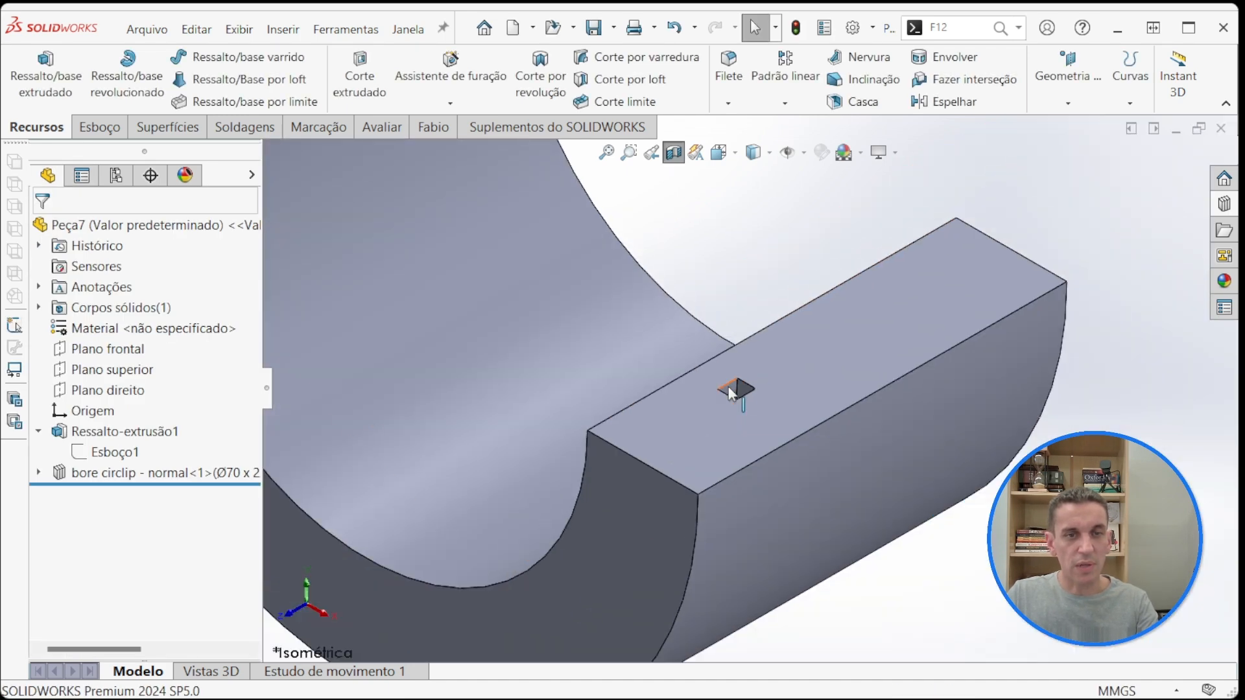
left_click(730, 390)
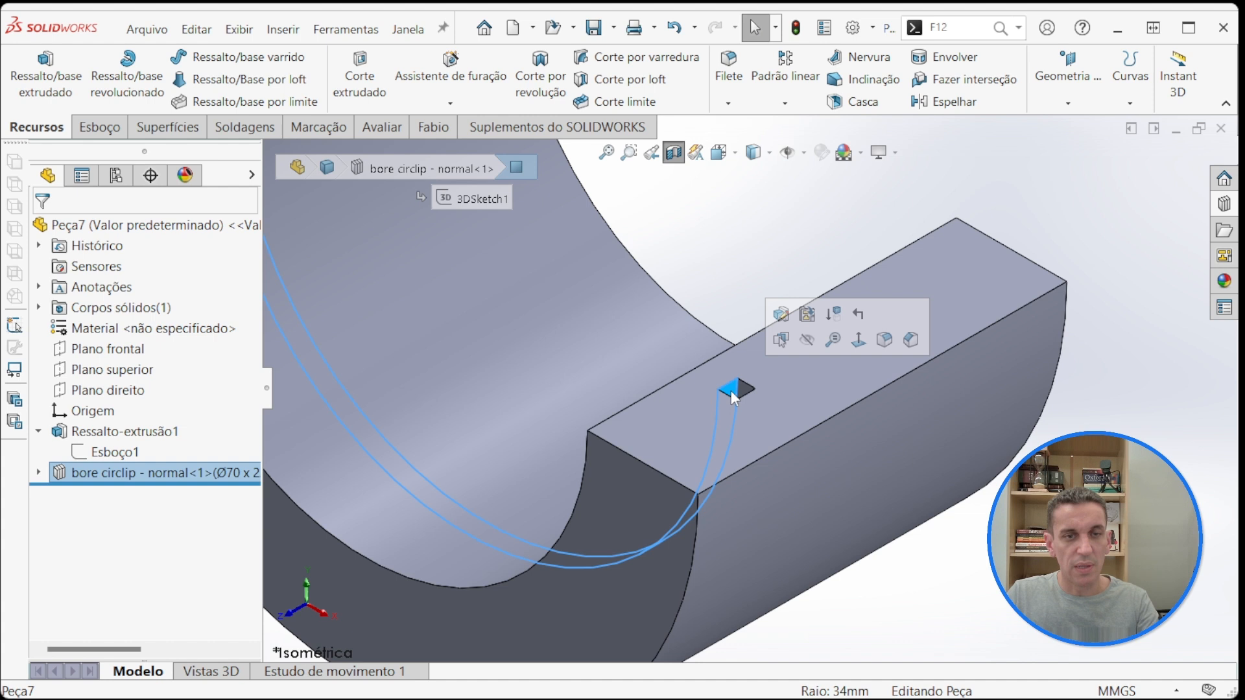
left_click(709, 275)
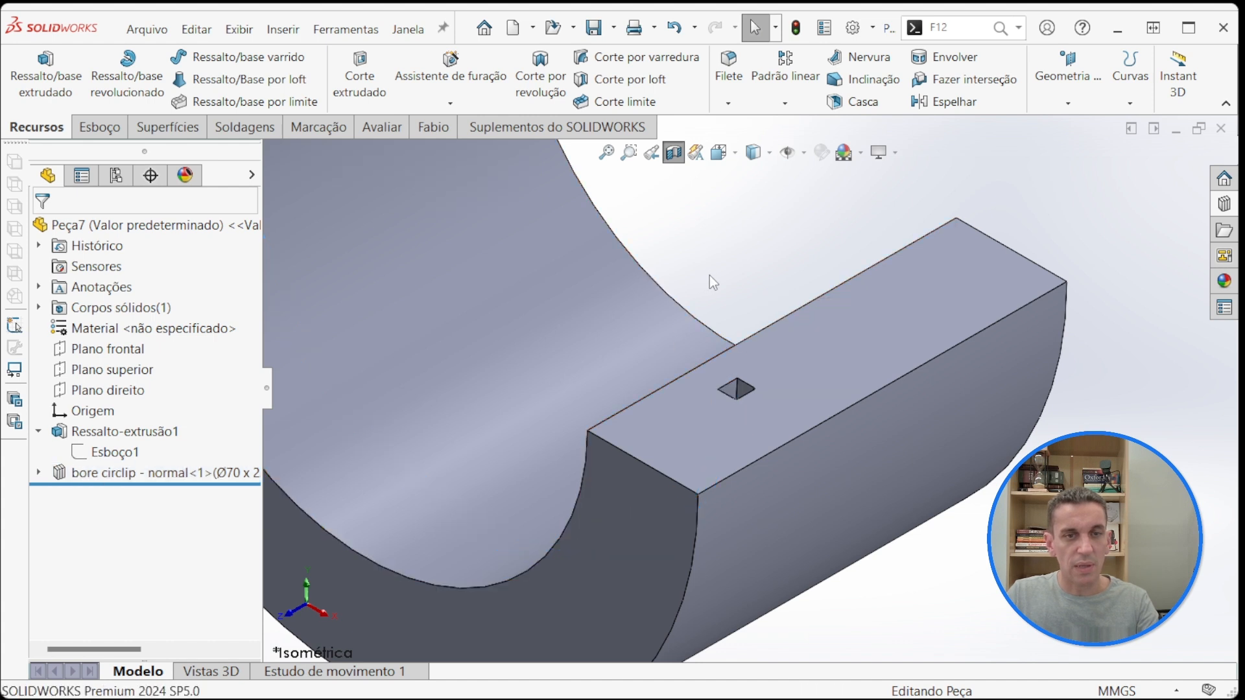
left_click(731, 391)
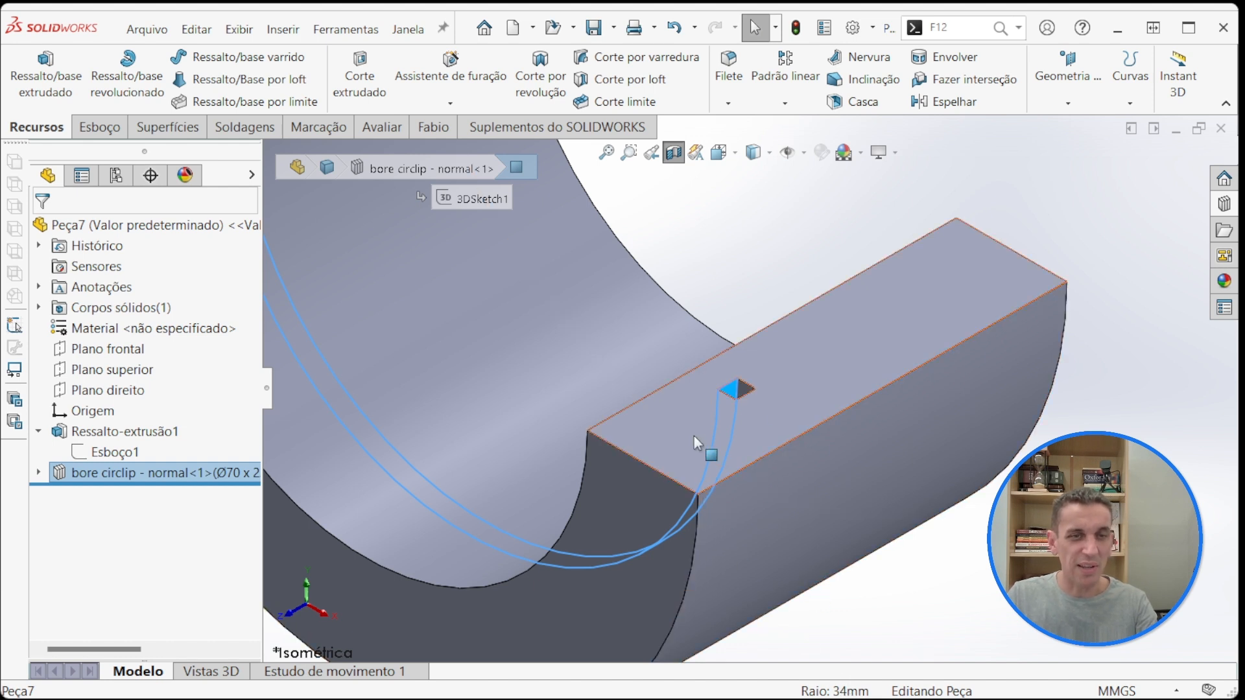
left_click(750, 278)
left_click(554, 354)
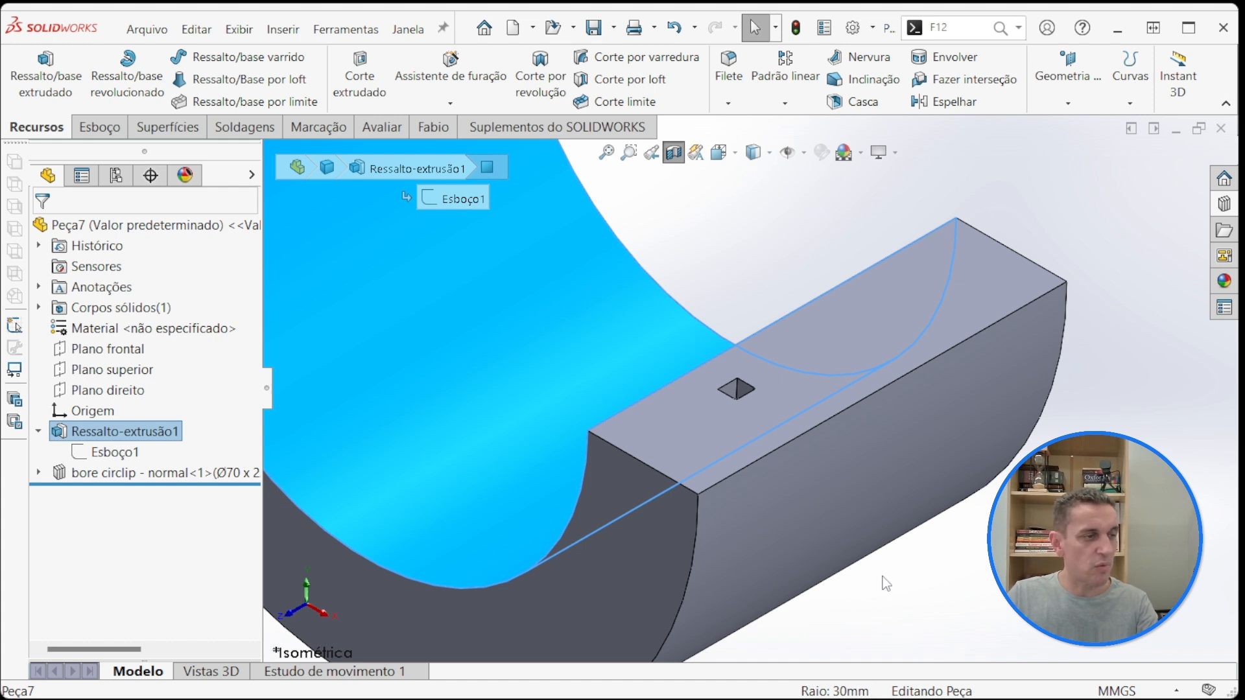
Step: Turn off the section view and check the bore diameter in Esboço1 of the base extrusion
scroll(731, 250, "up", 5)
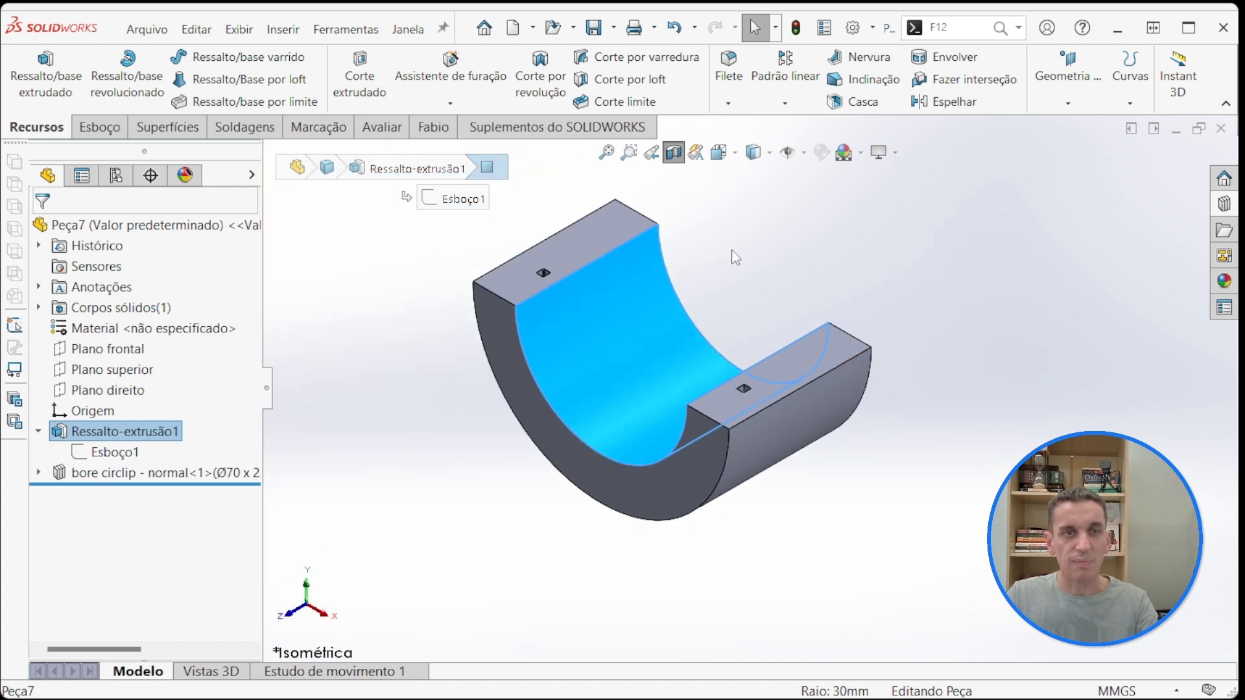
left_click(673, 152)
left_click(115, 452)
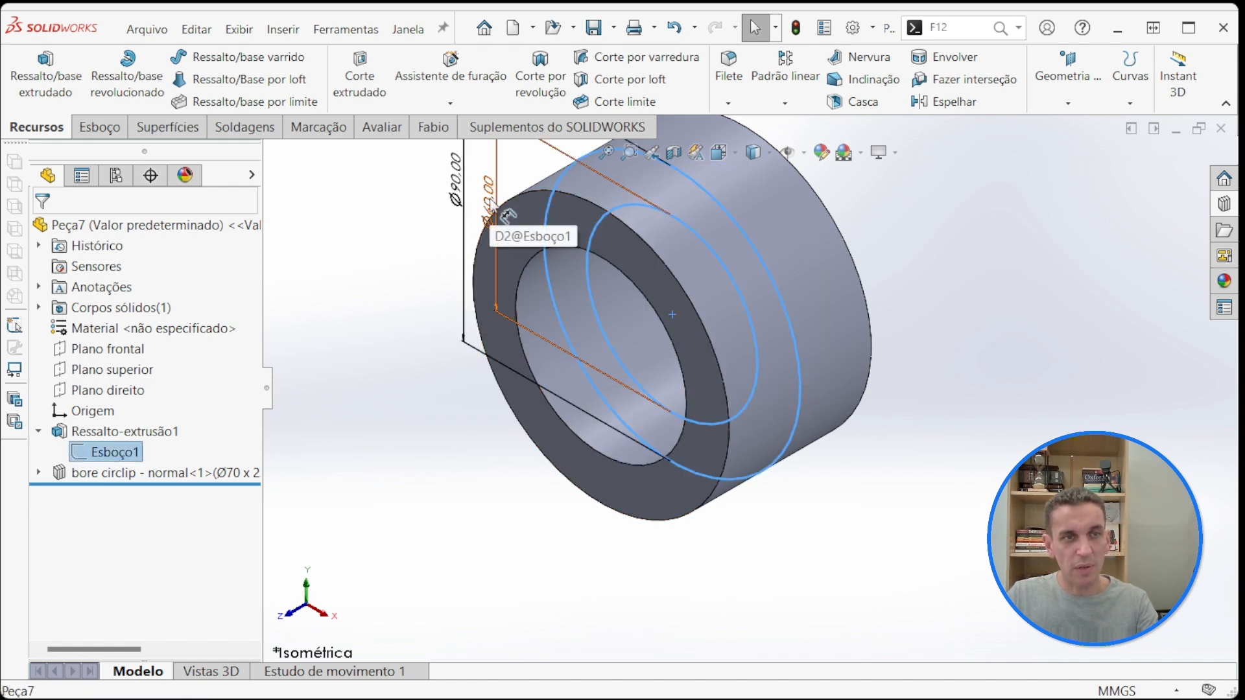
left_click(510, 441)
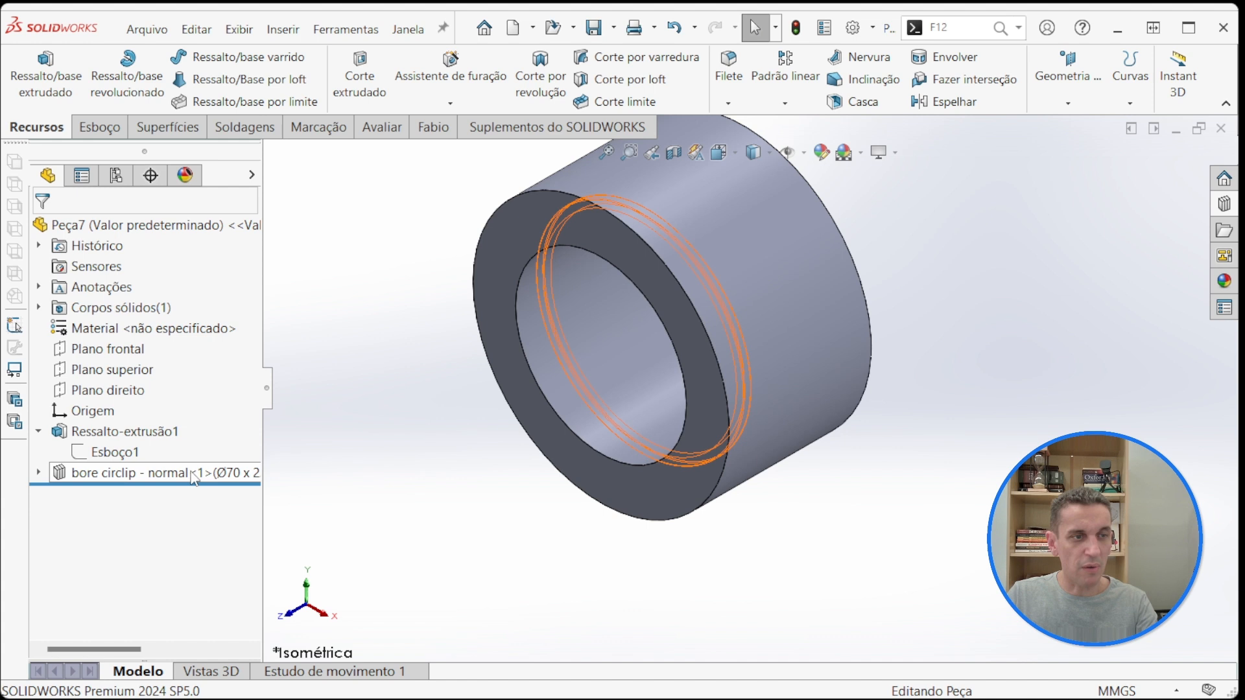
Step: Edit the bore circlip library feature to use the Ø60 x 2 configuration and accept the update
right_click(193, 478)
left_click(156, 478)
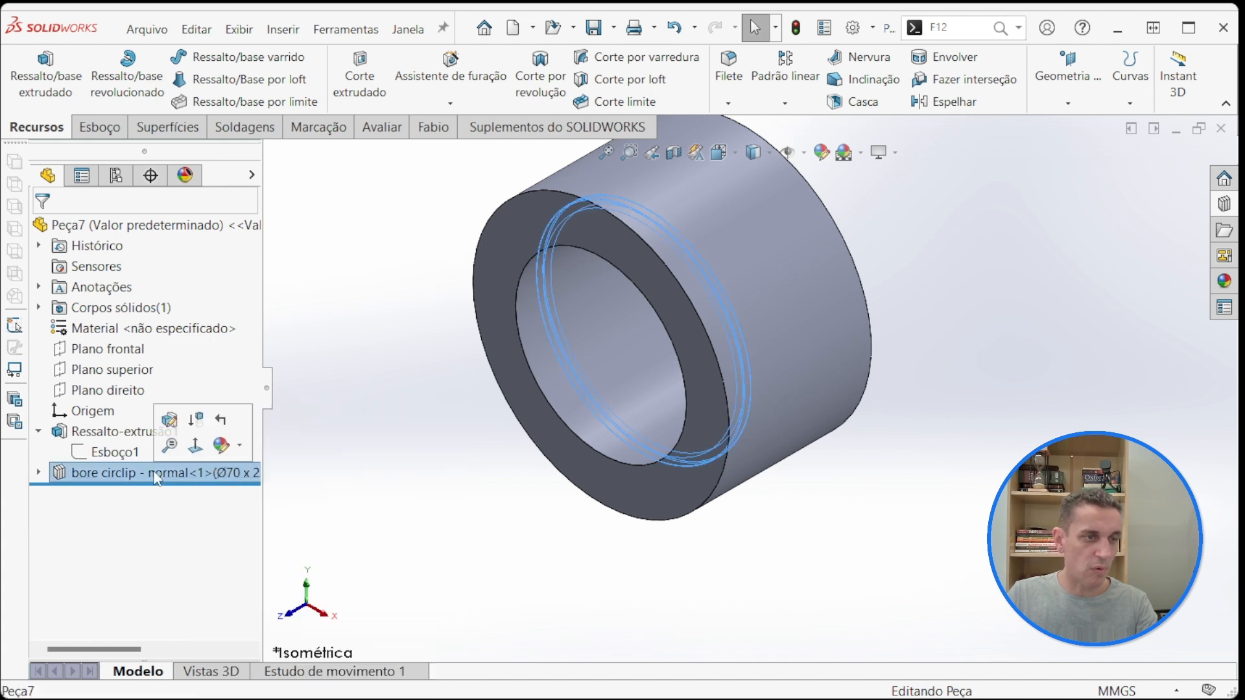
left_click(170, 420)
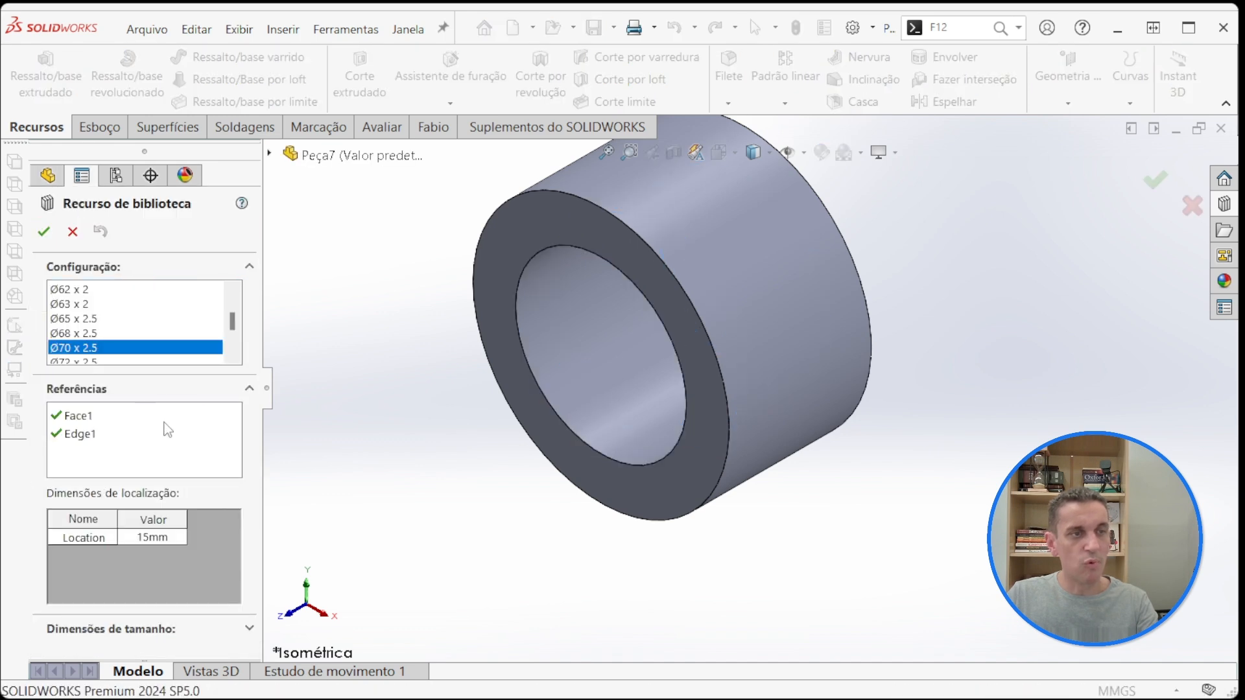
scroll(127, 343, "up", 3)
left_click(112, 319)
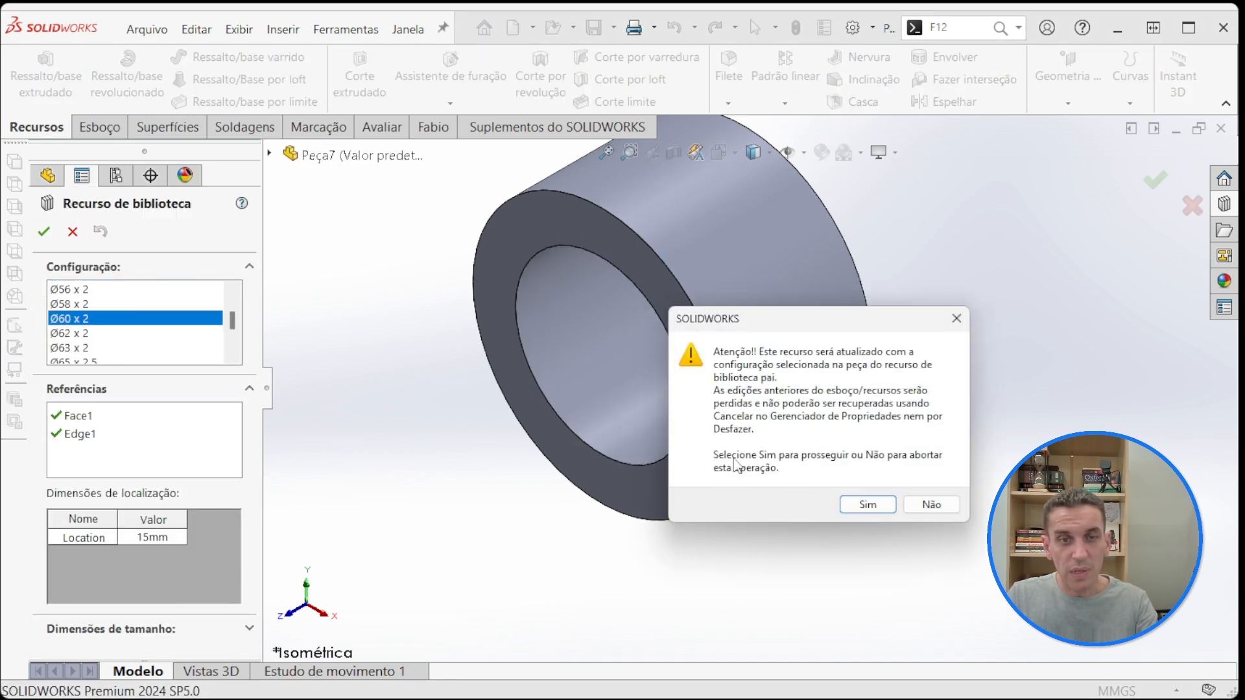
left_click(853, 508)
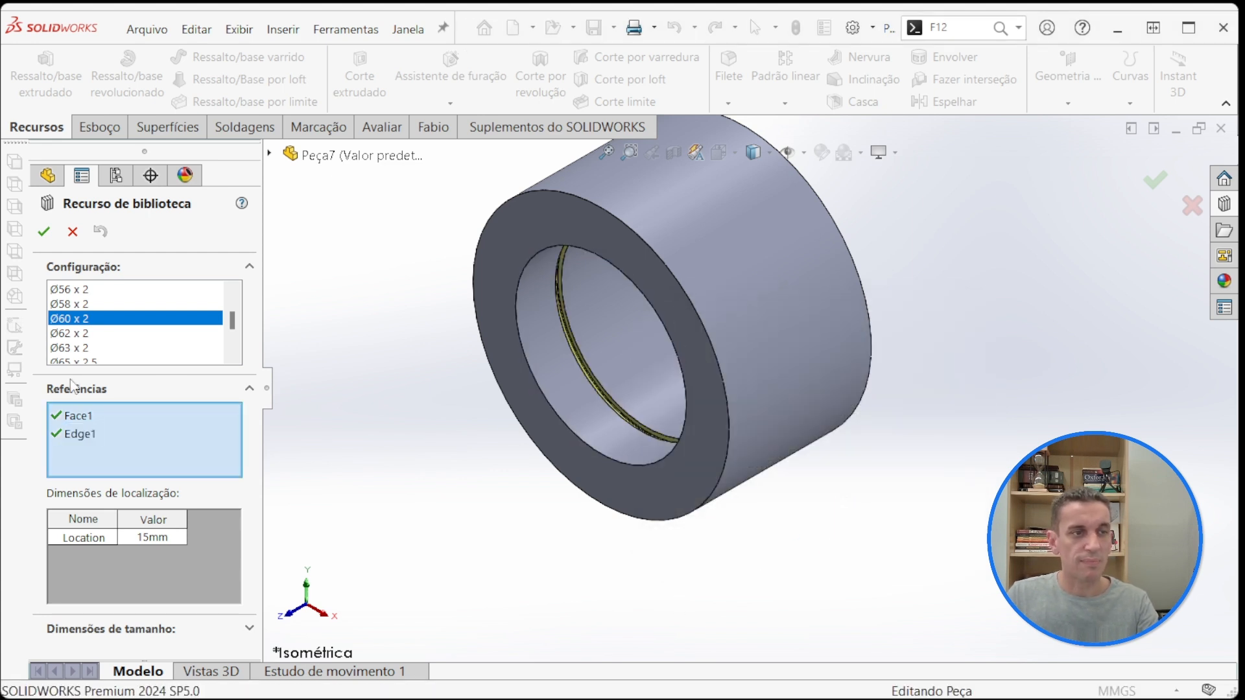
left_click(44, 232)
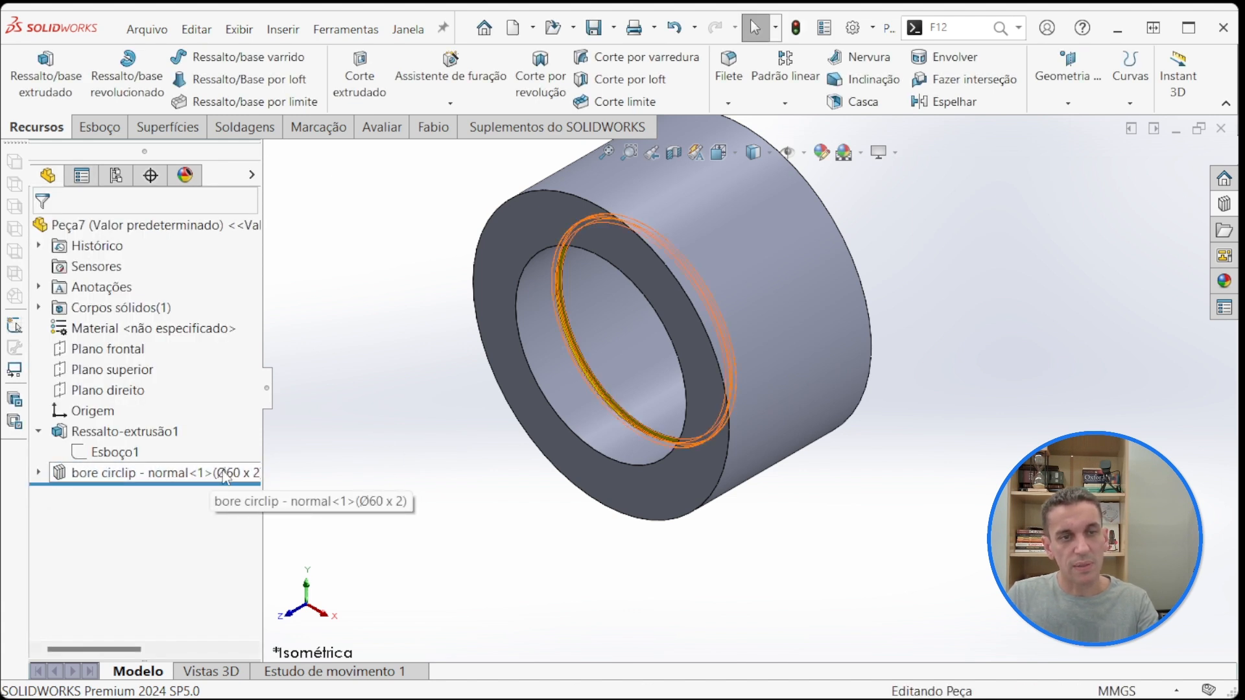
Step: Set the bore diameter in Esboço1 of the base extrusion to 70 mm and rebuild, ignoring the groove's rebuild error
left_click(39, 432)
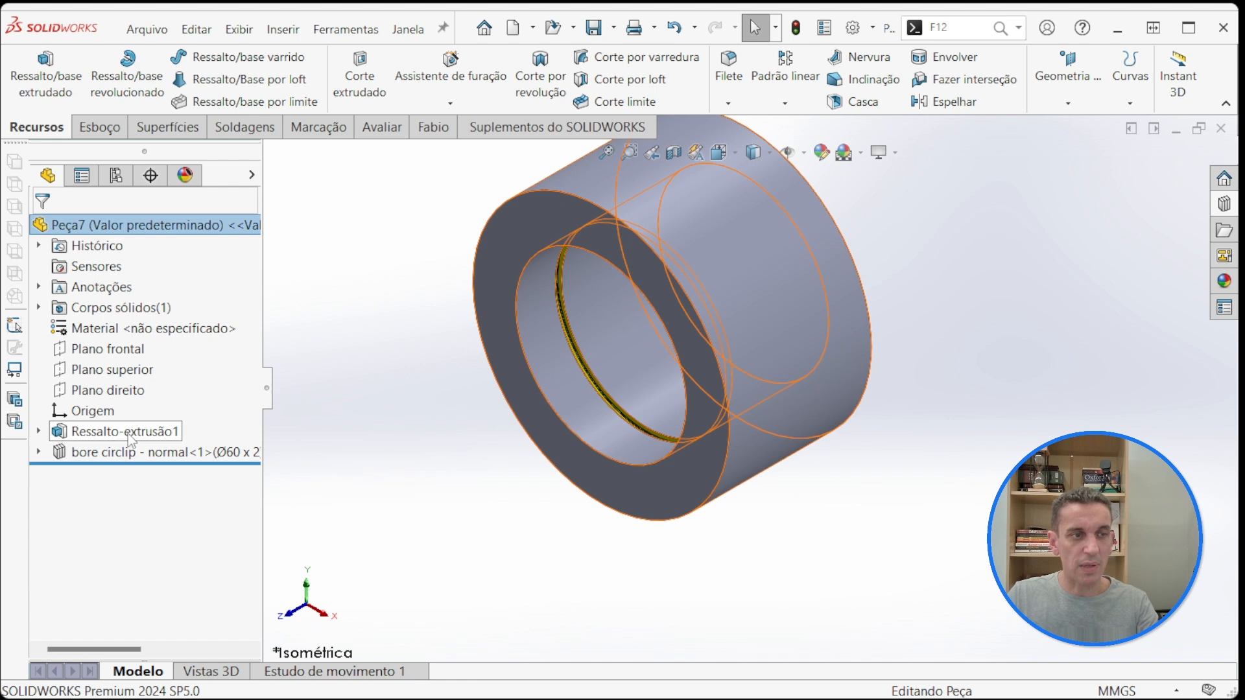
left_click(39, 432)
double_click(116, 452)
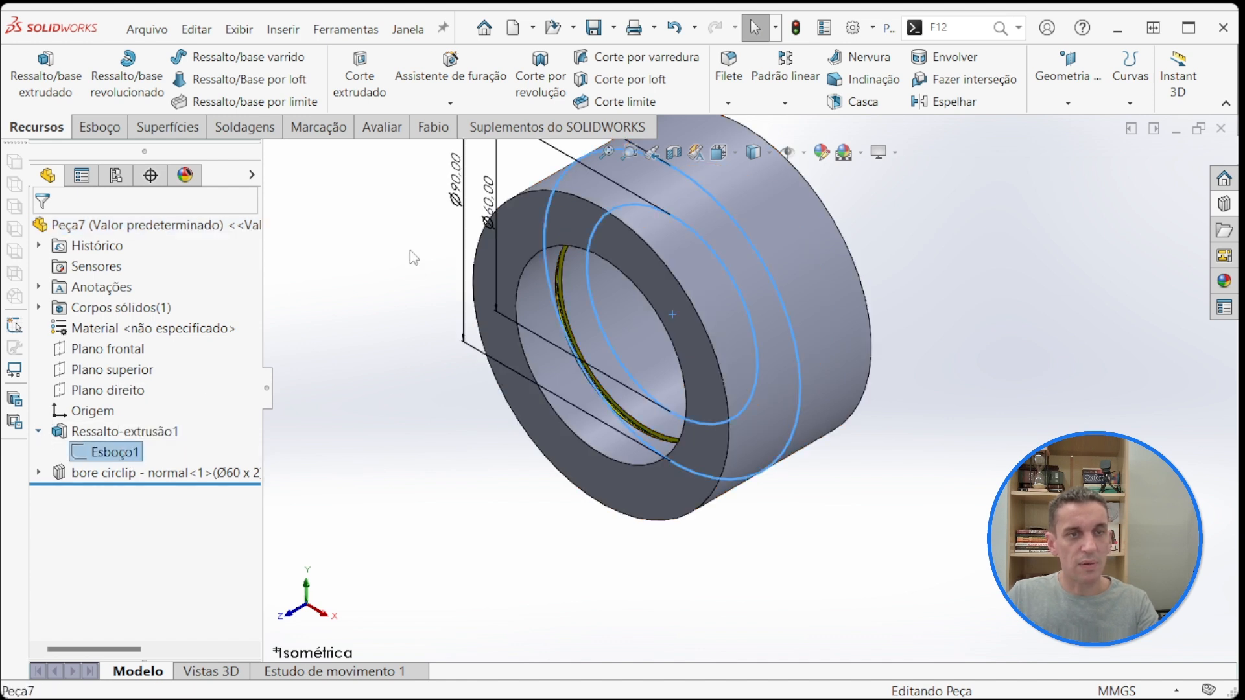
double_click(453, 201)
type("70")
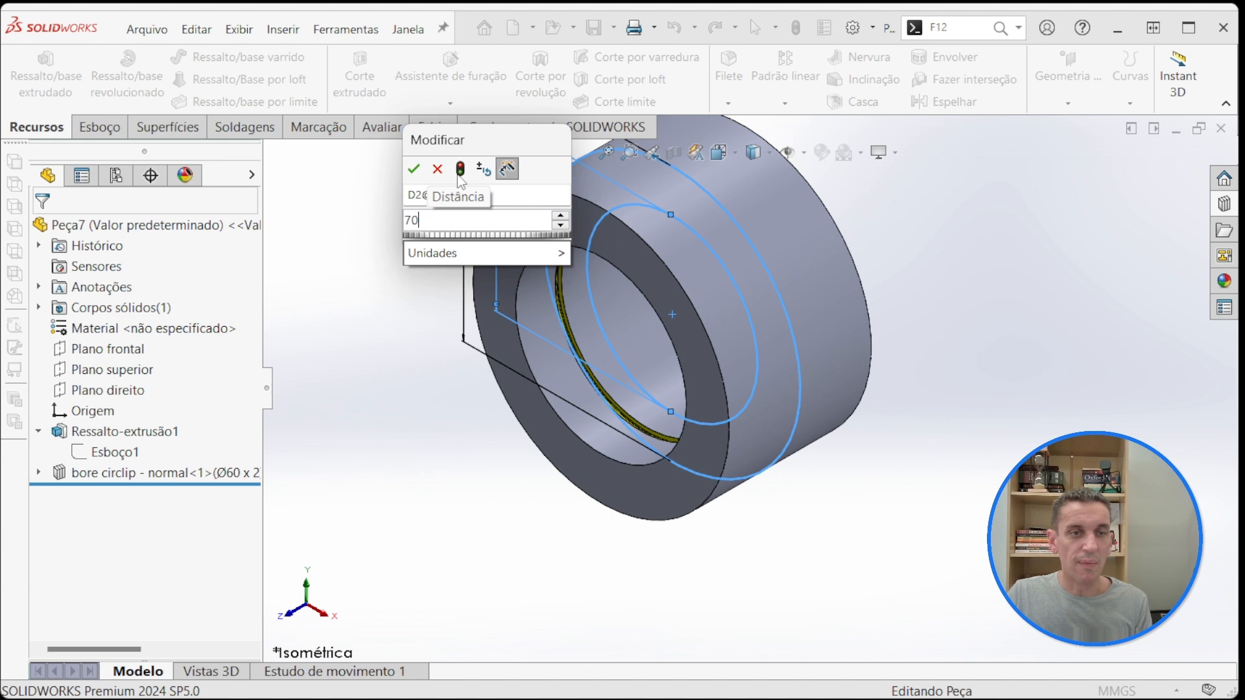
mouse_move(499, 254)
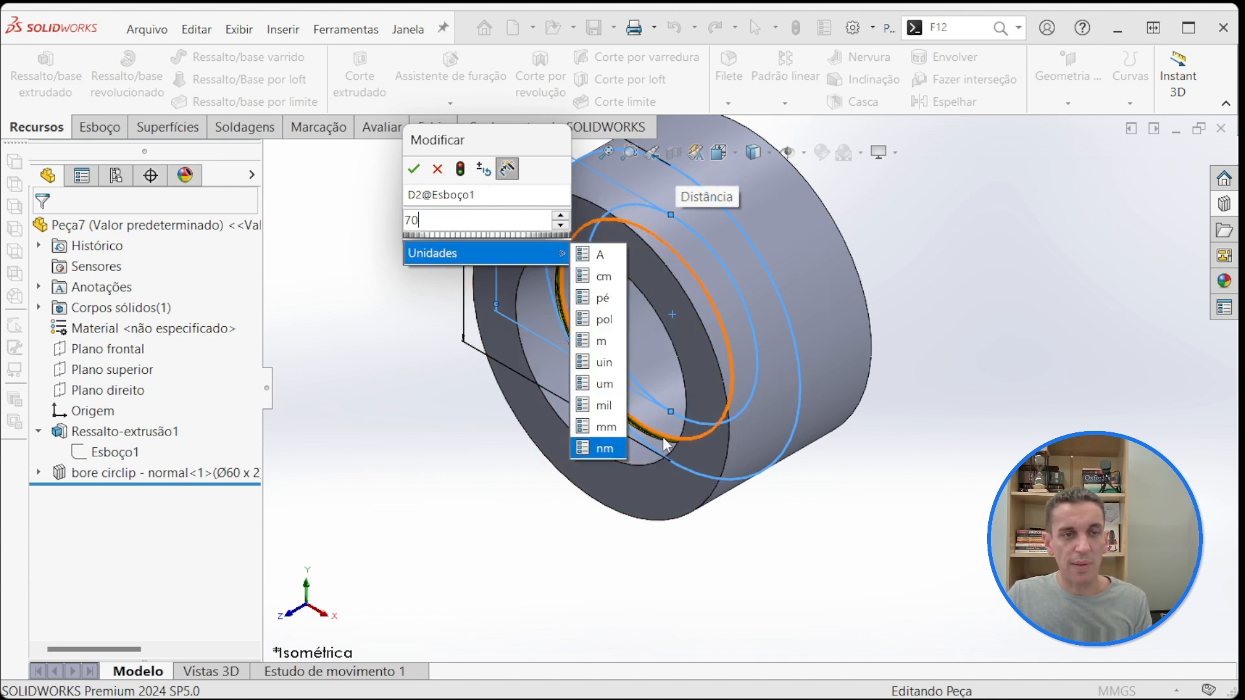
left_click(468, 452)
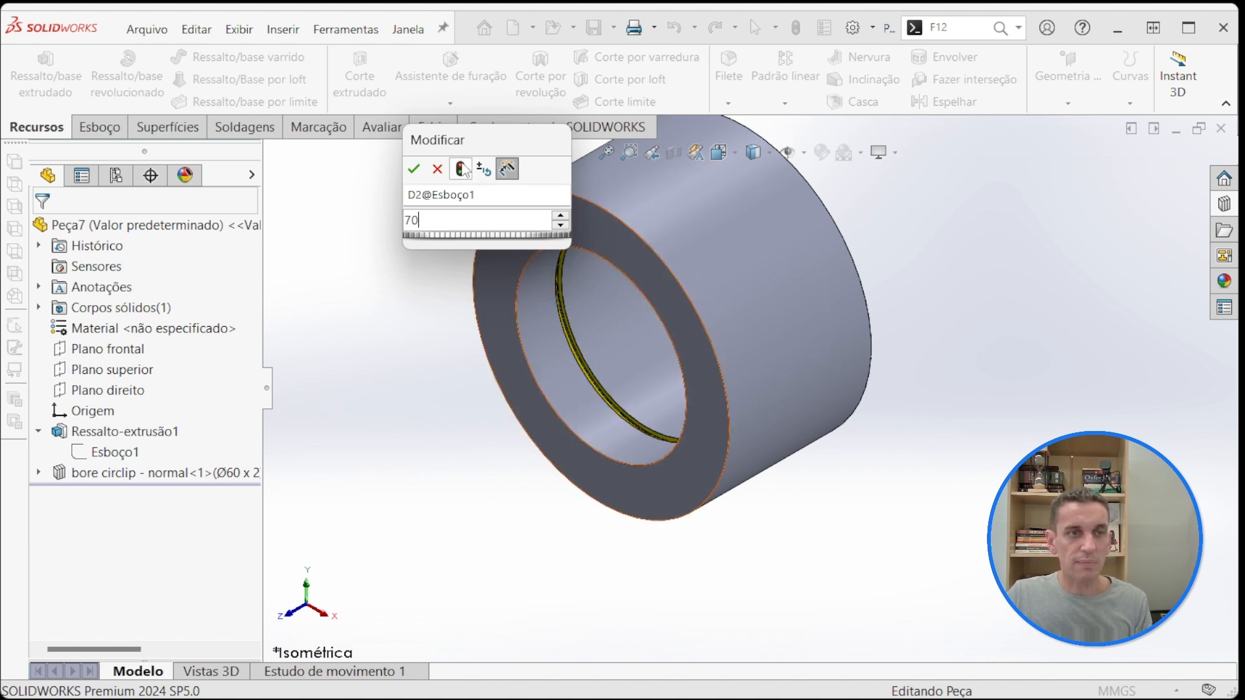
left_click(462, 170)
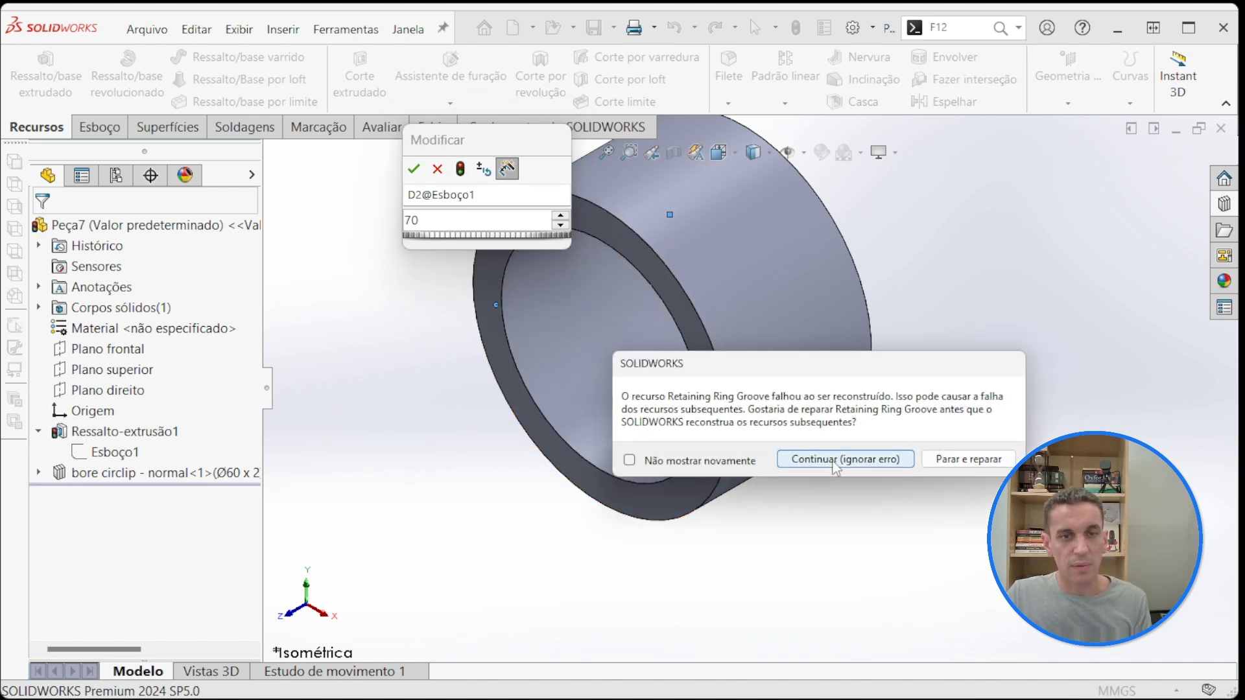
left_click(834, 460)
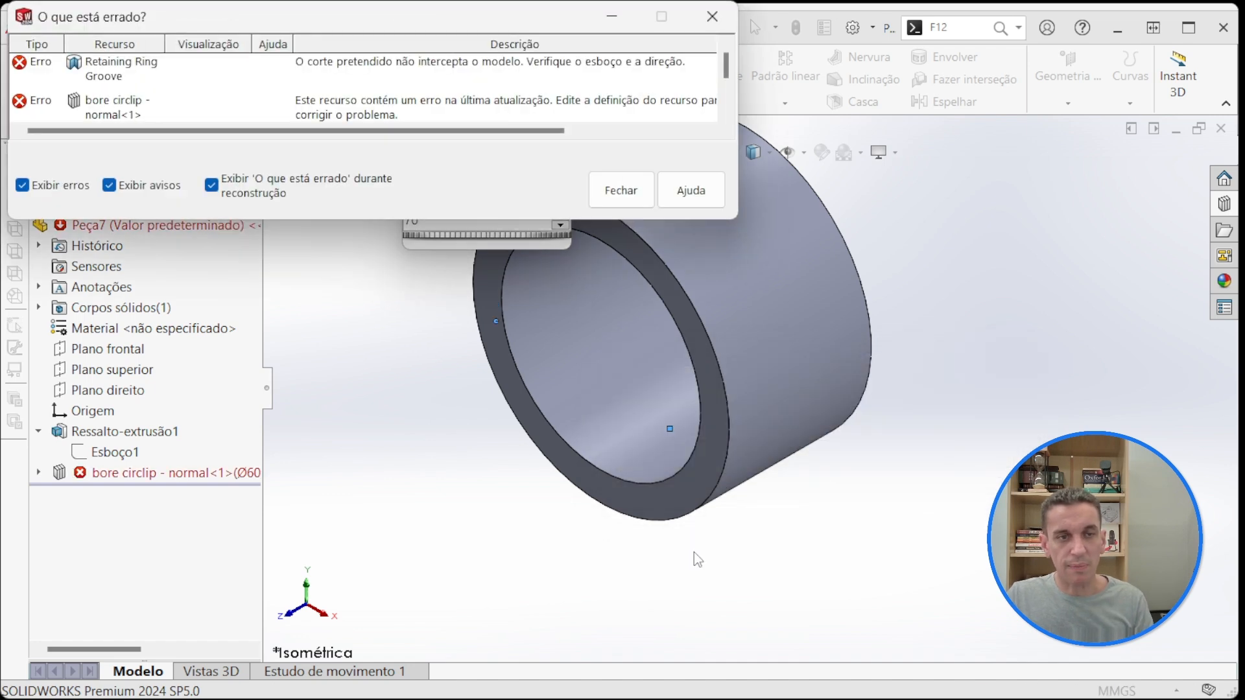
left_click(621, 194)
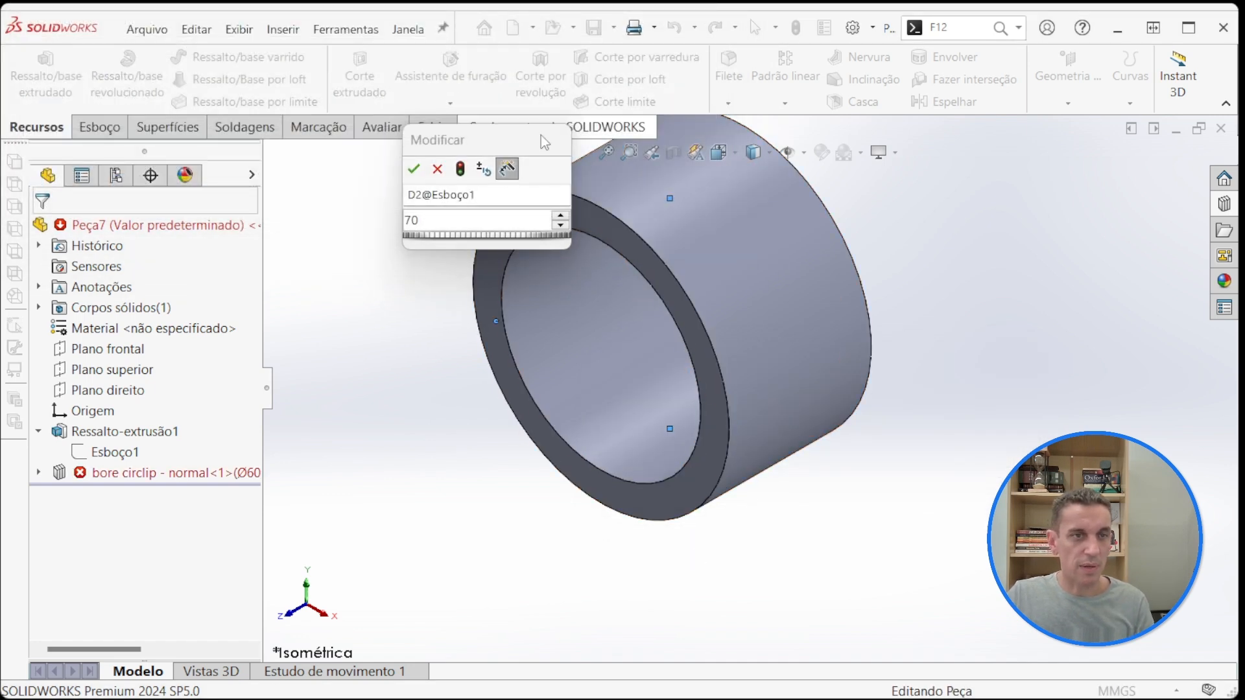
left_click(414, 168)
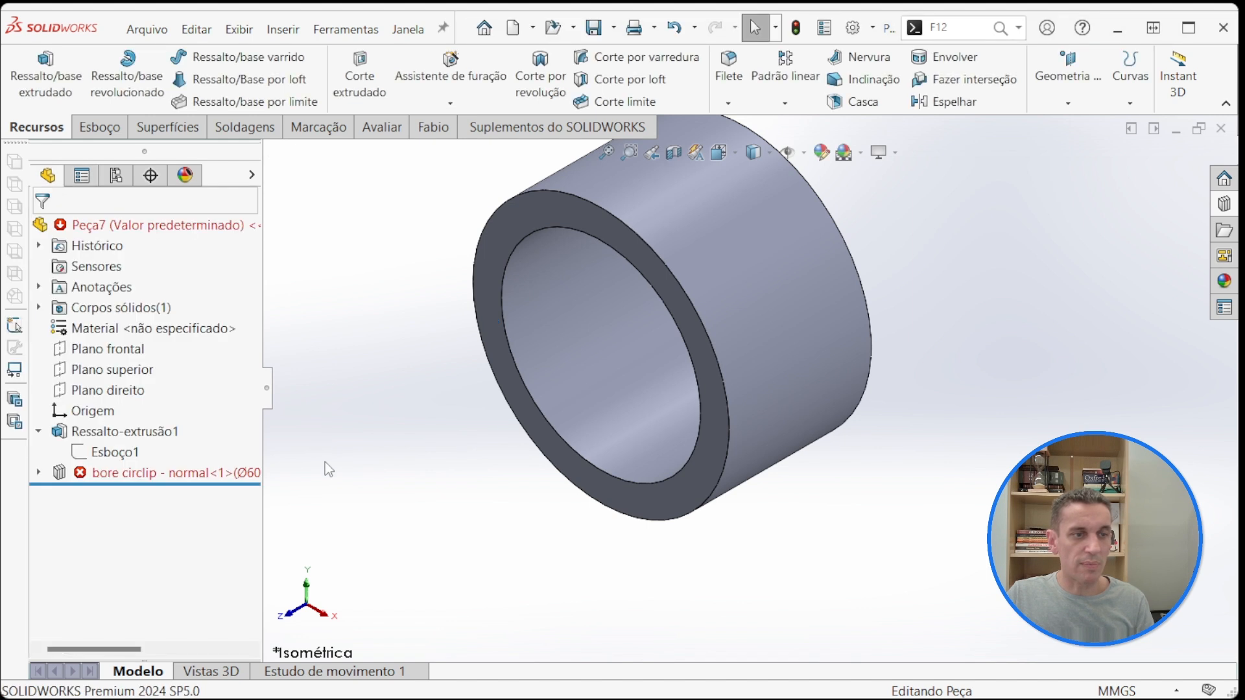
Step: Try to switch the bore circlip feature to the Ø70 x 2.5 configuration while keeping the result of its current selections
left_click(250, 475)
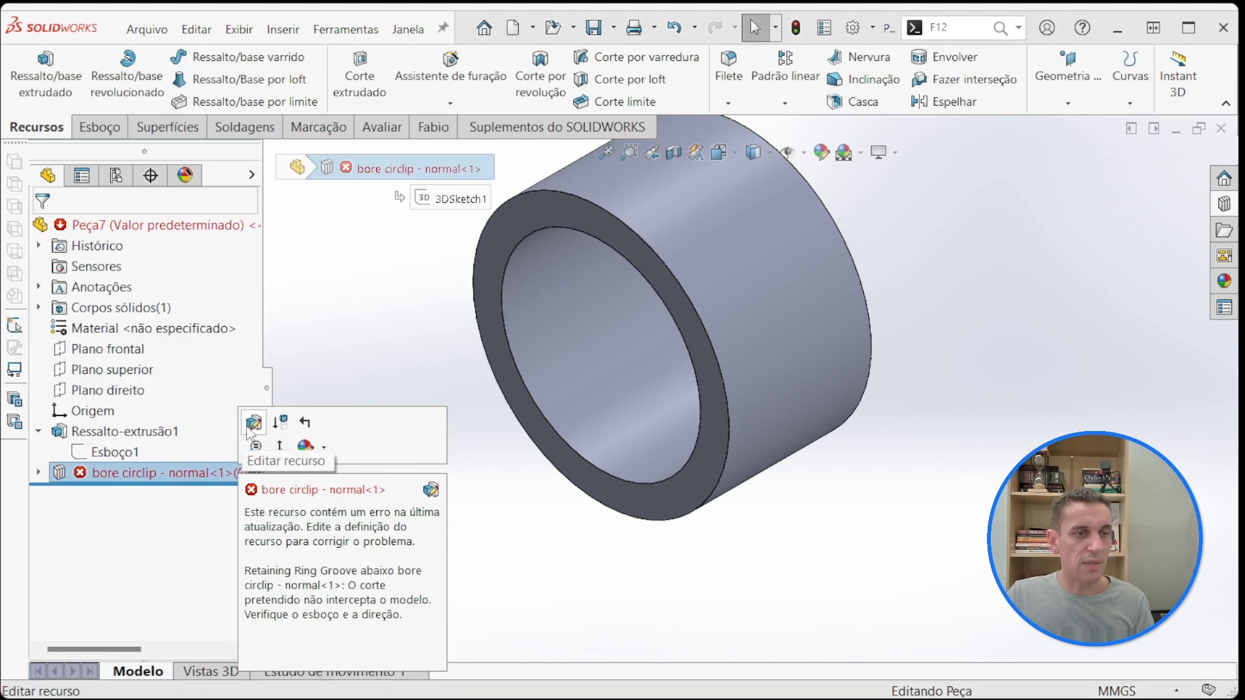
left_click(252, 424)
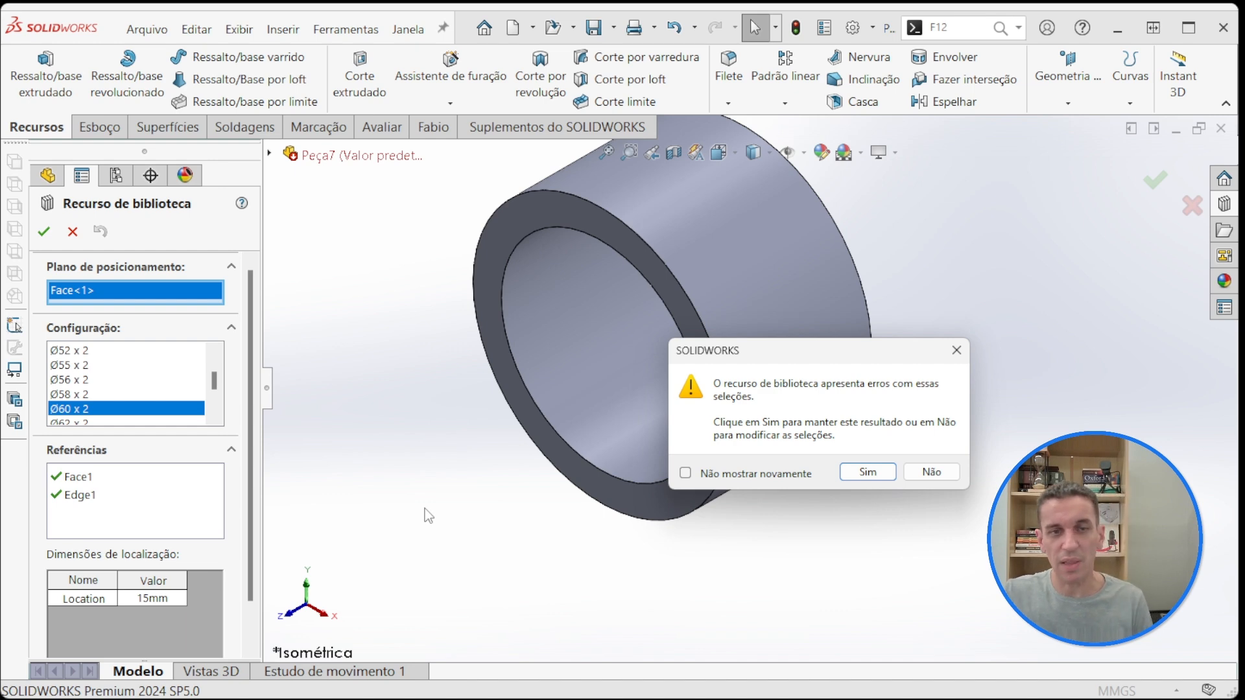
left_click(864, 472)
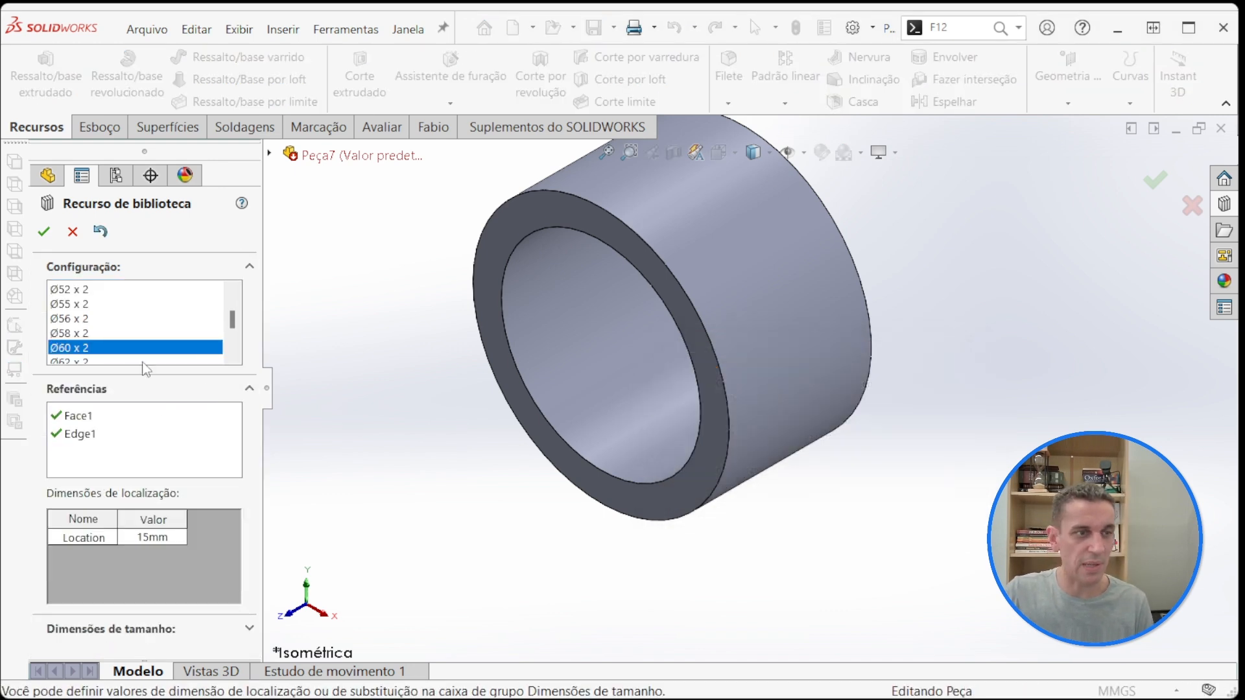
scroll(124, 318, "down", 2)
left_click(90, 332)
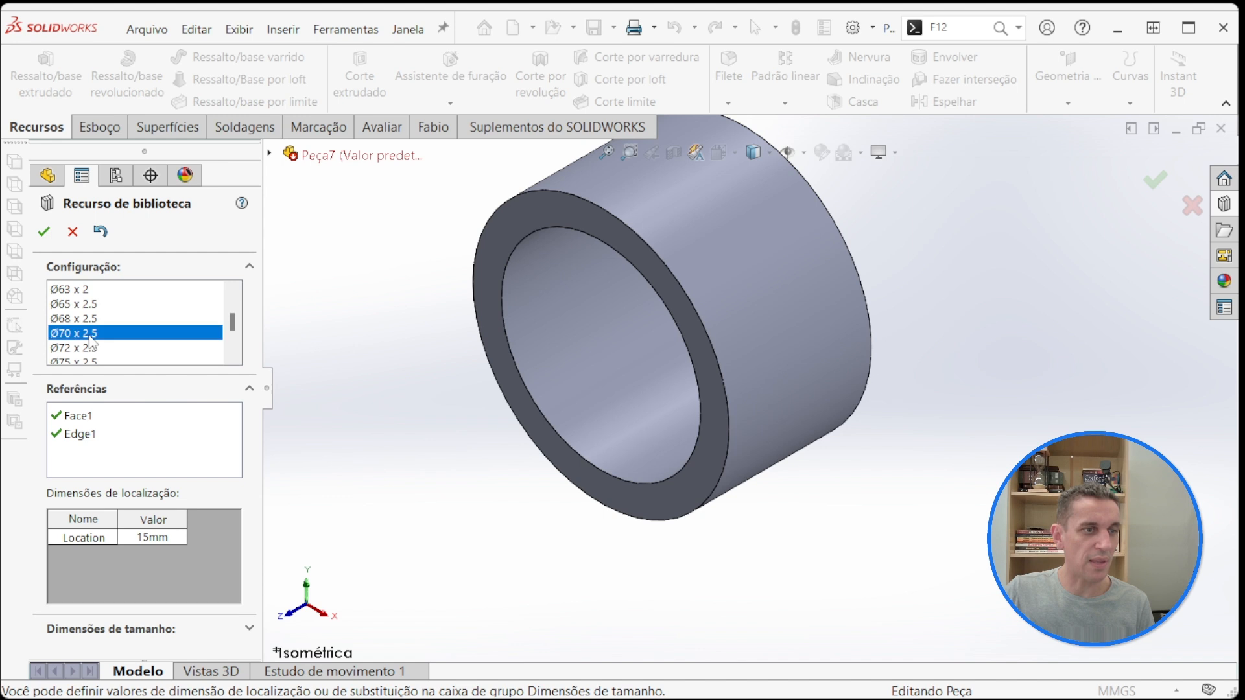
left_click(44, 231)
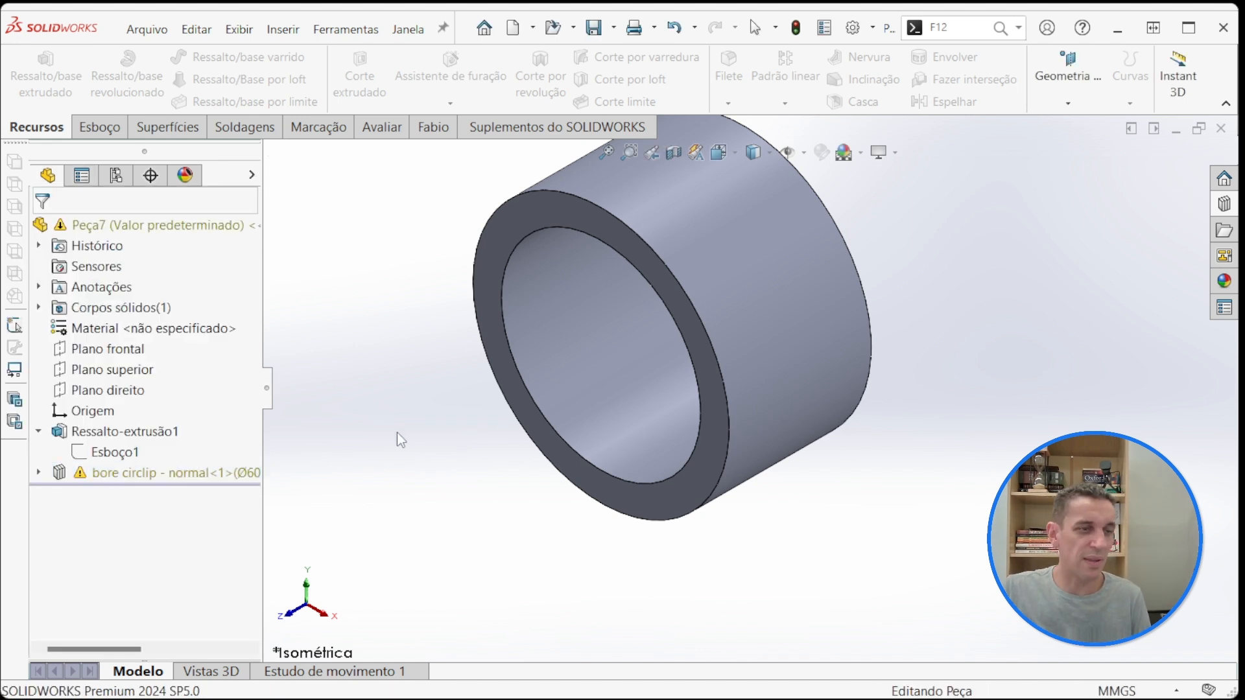
Step: Reopen the bore circlip feature, choose to modify its selections and check its Face1 and Edge1 references on the part
left_click(199, 474)
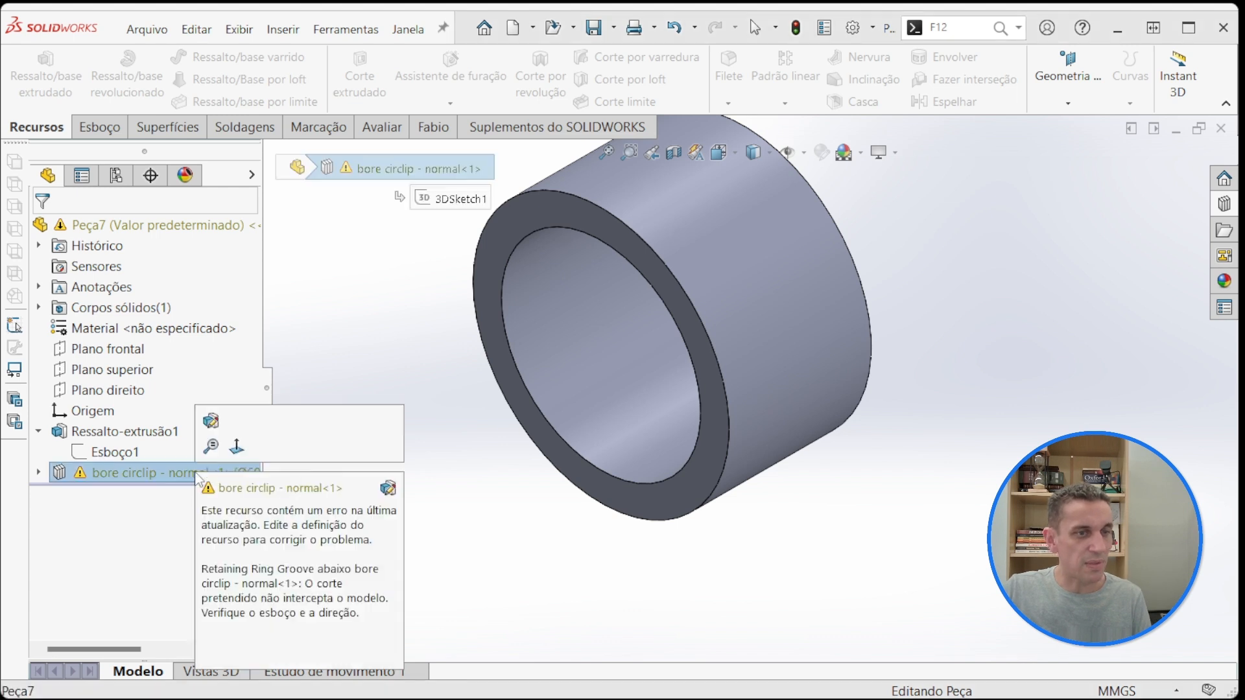
left_click(211, 423)
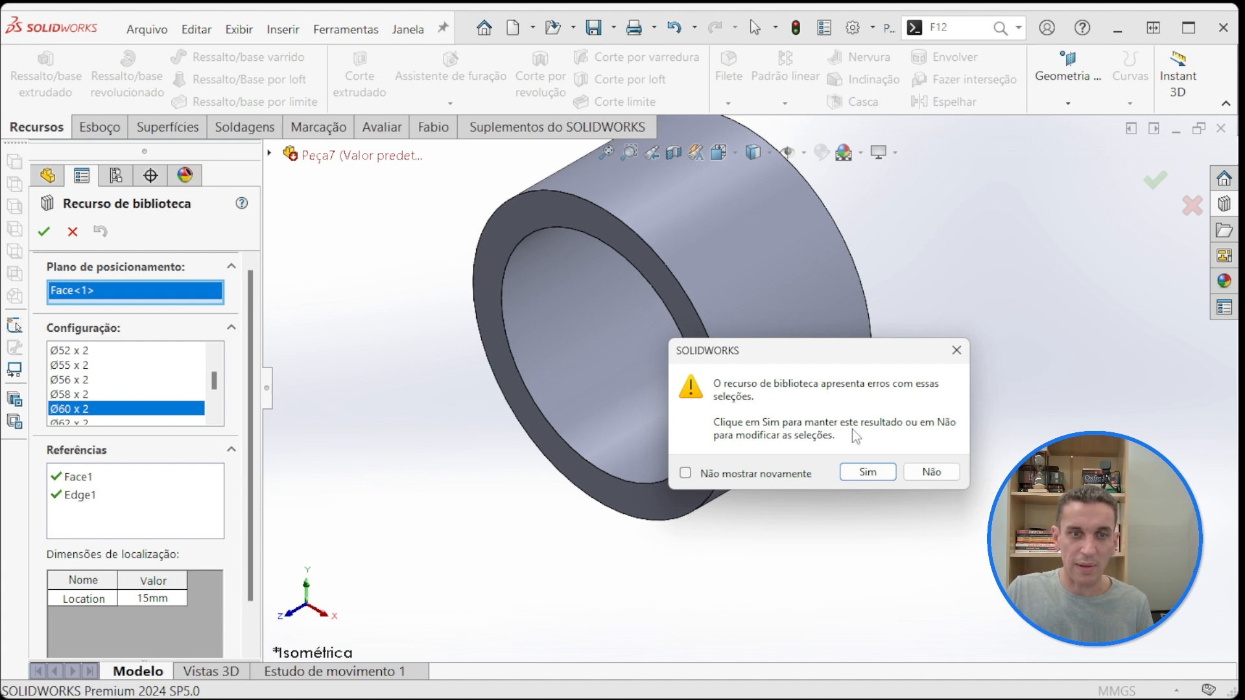
left_click(933, 473)
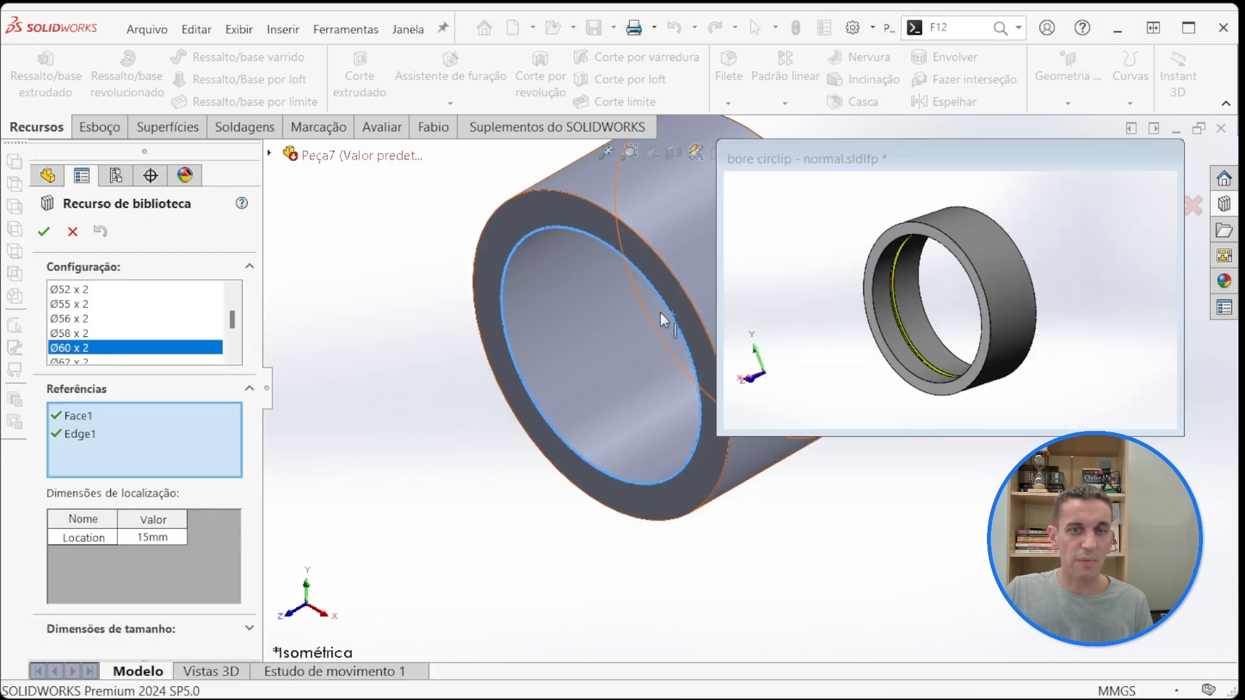
left_click(91, 418)
left_click(80, 434)
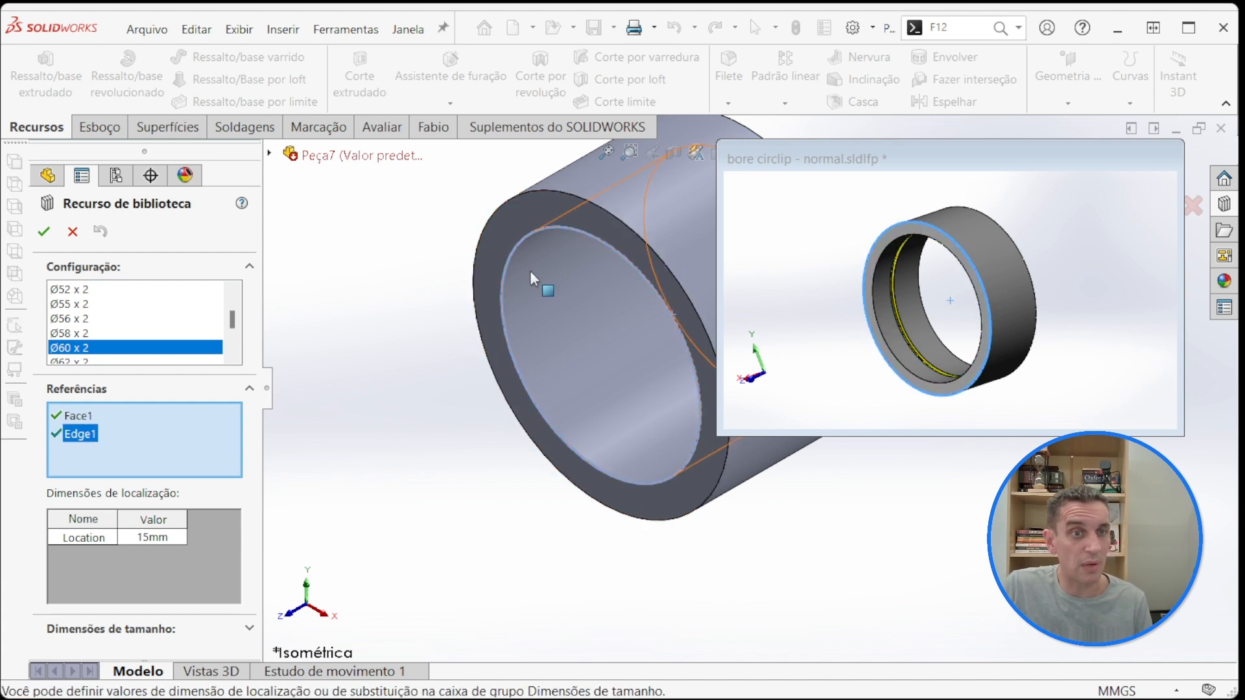
left_click(514, 395)
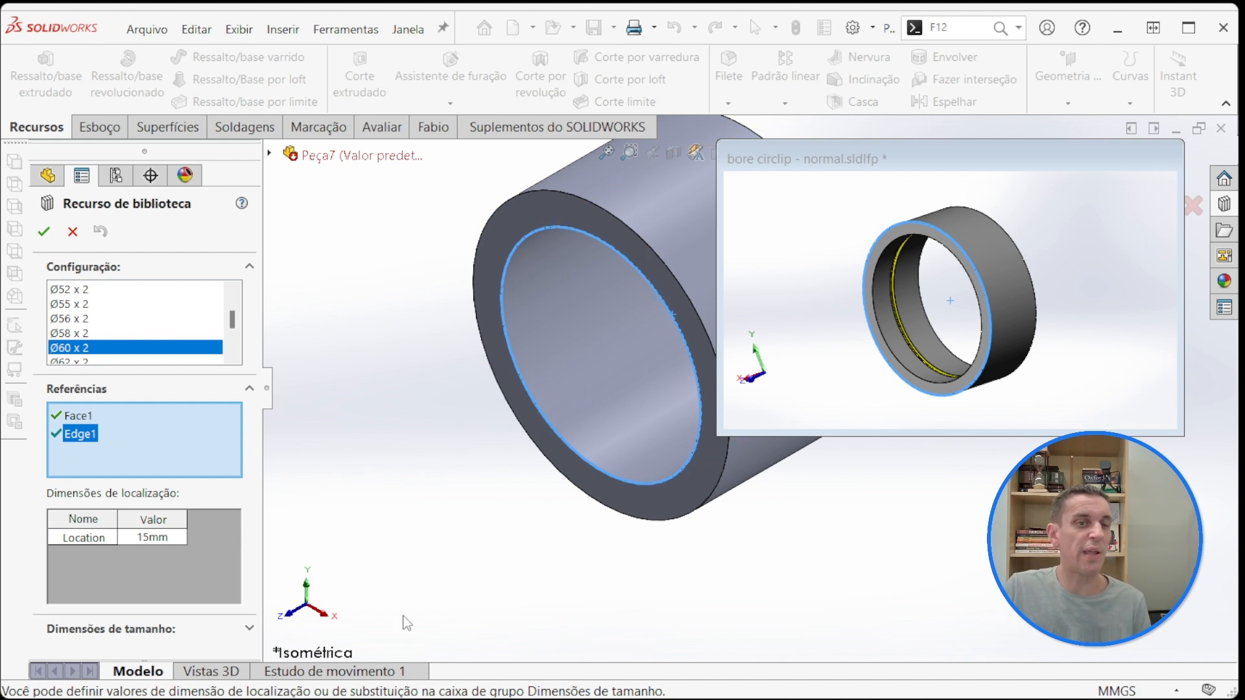
Step: Set the bore circlip feature's configuration to Ø70 x 2.5 and accept the update from the parent library part
scroll(129, 331, "down", 1)
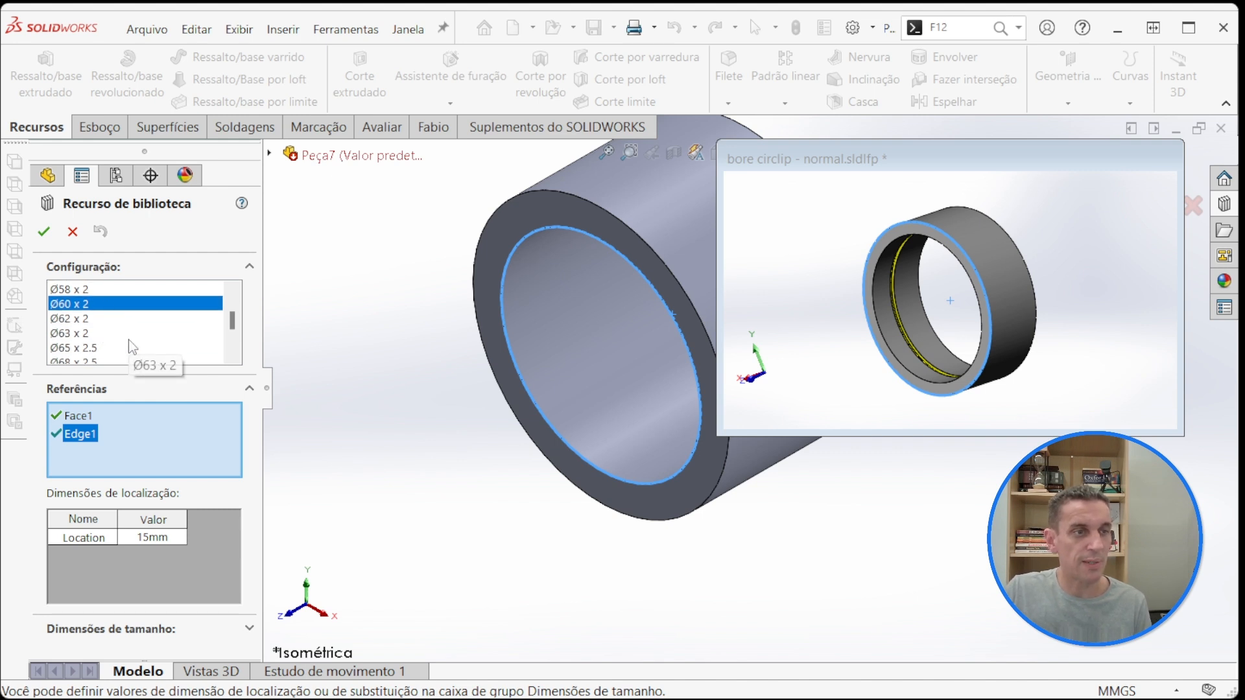
scroll(130, 343, "down", 1)
left_click(101, 333)
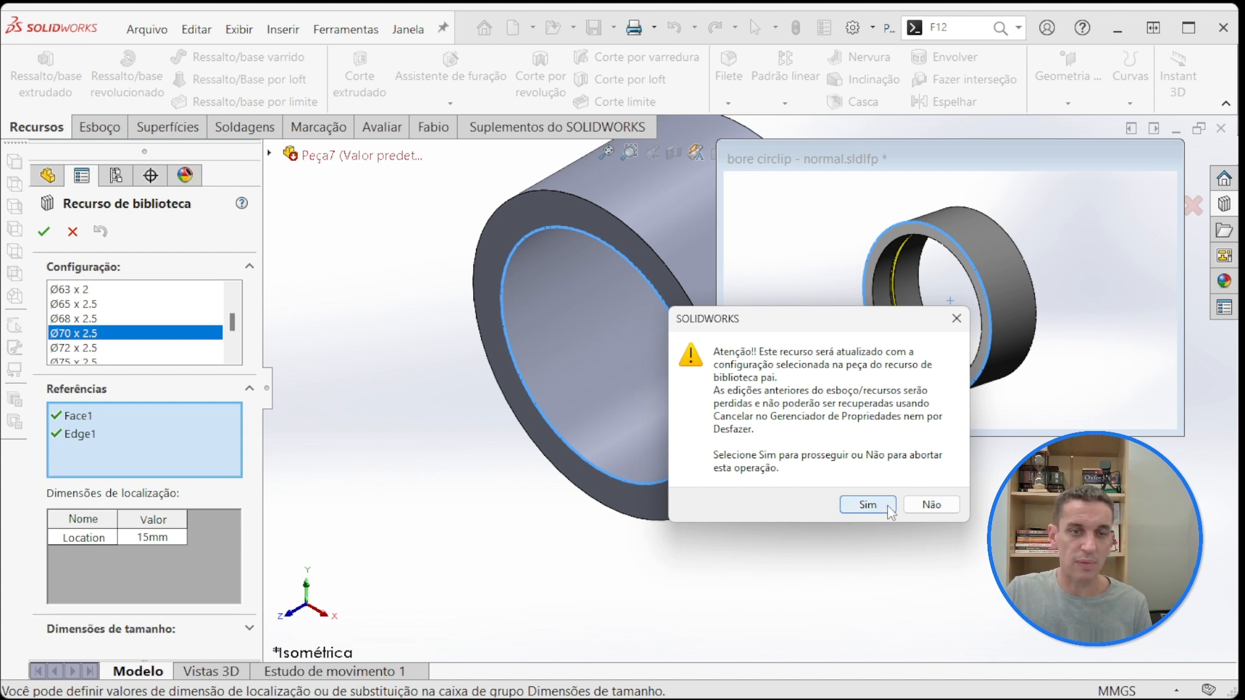
left_click(867, 505)
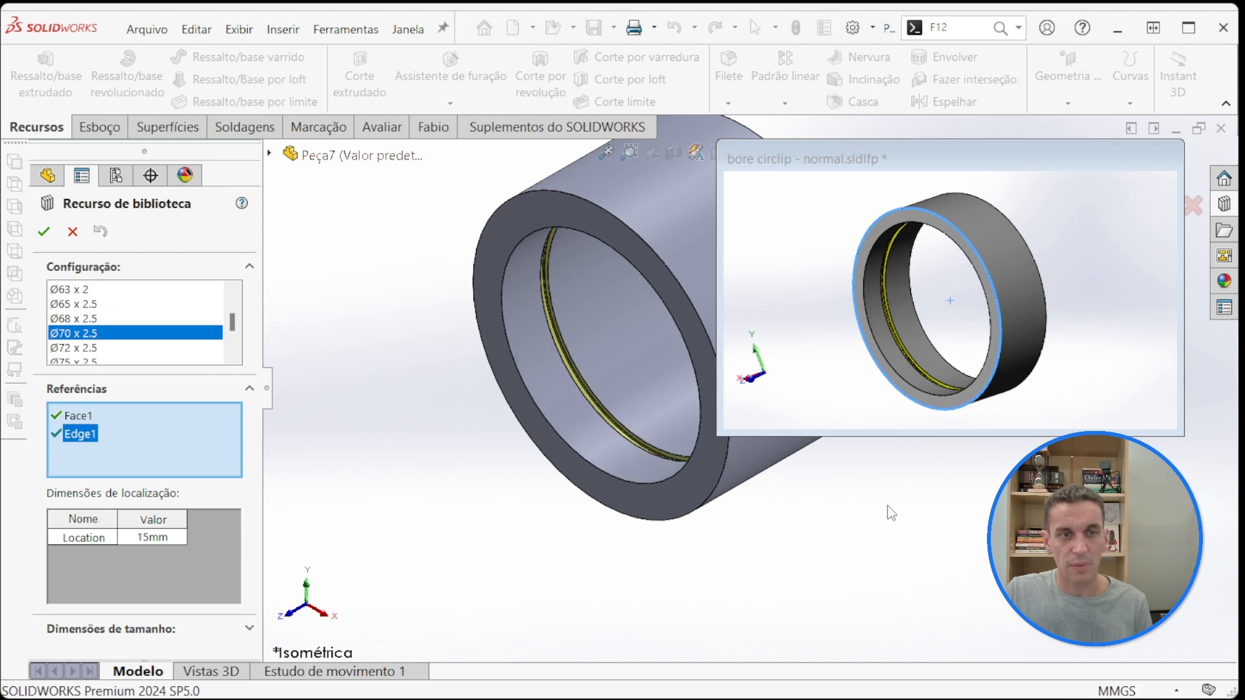
left_click(43, 230)
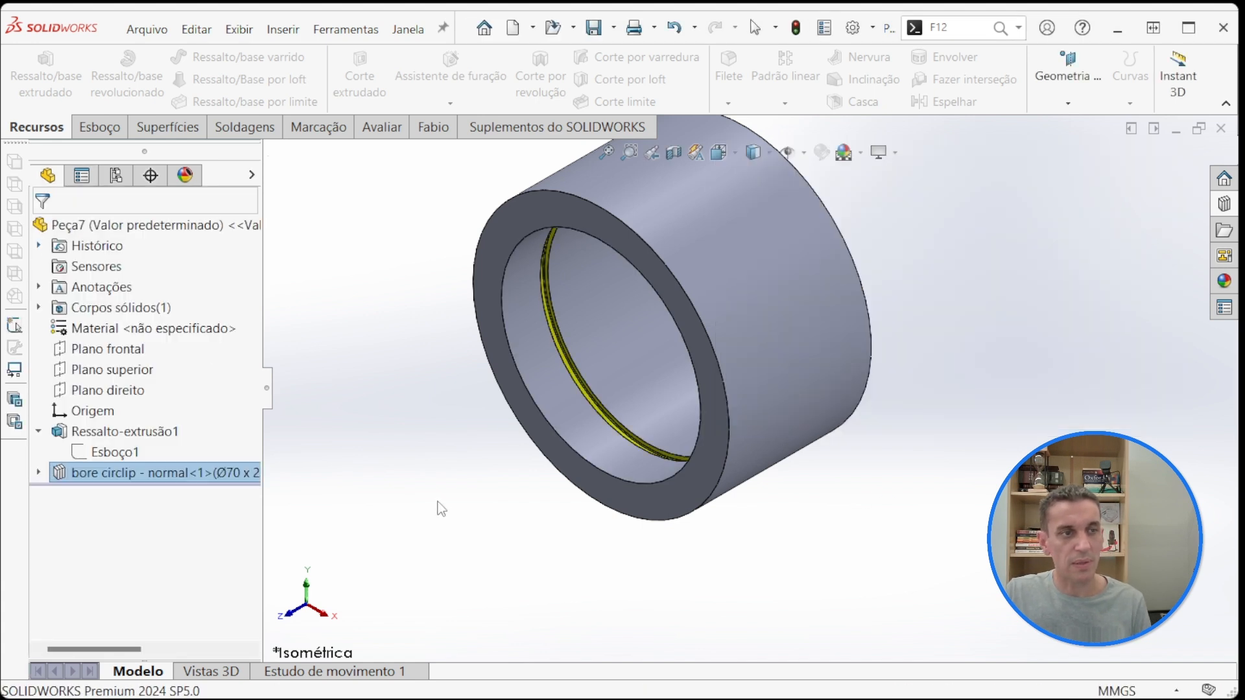
Step: Dissolve the bore circlip library feature into its individual sketch, axis, plane and groove features
left_click(438, 503)
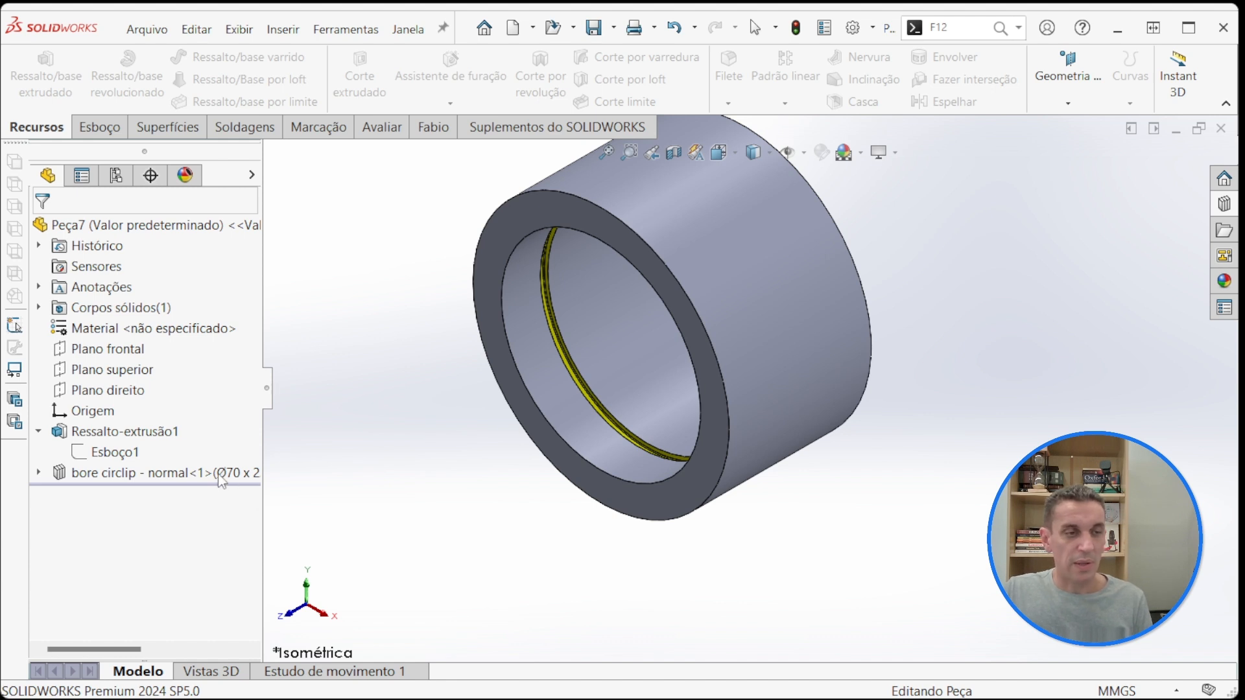
right_click(97, 472)
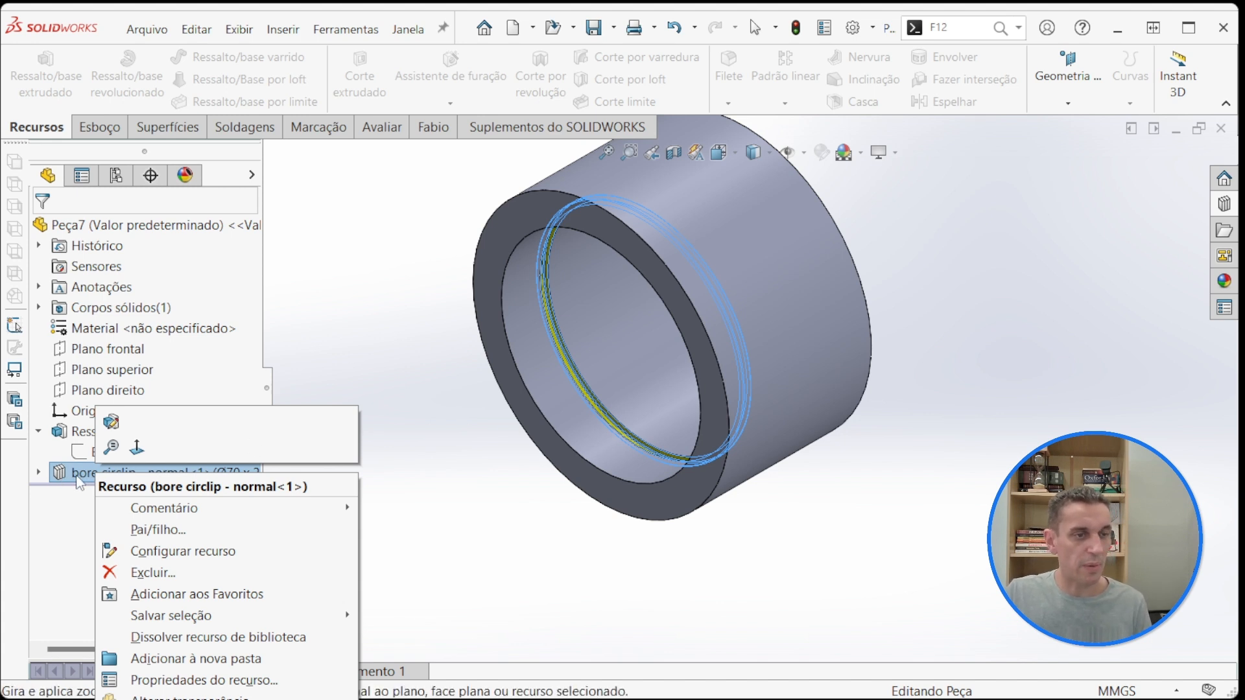
left_click(203, 637)
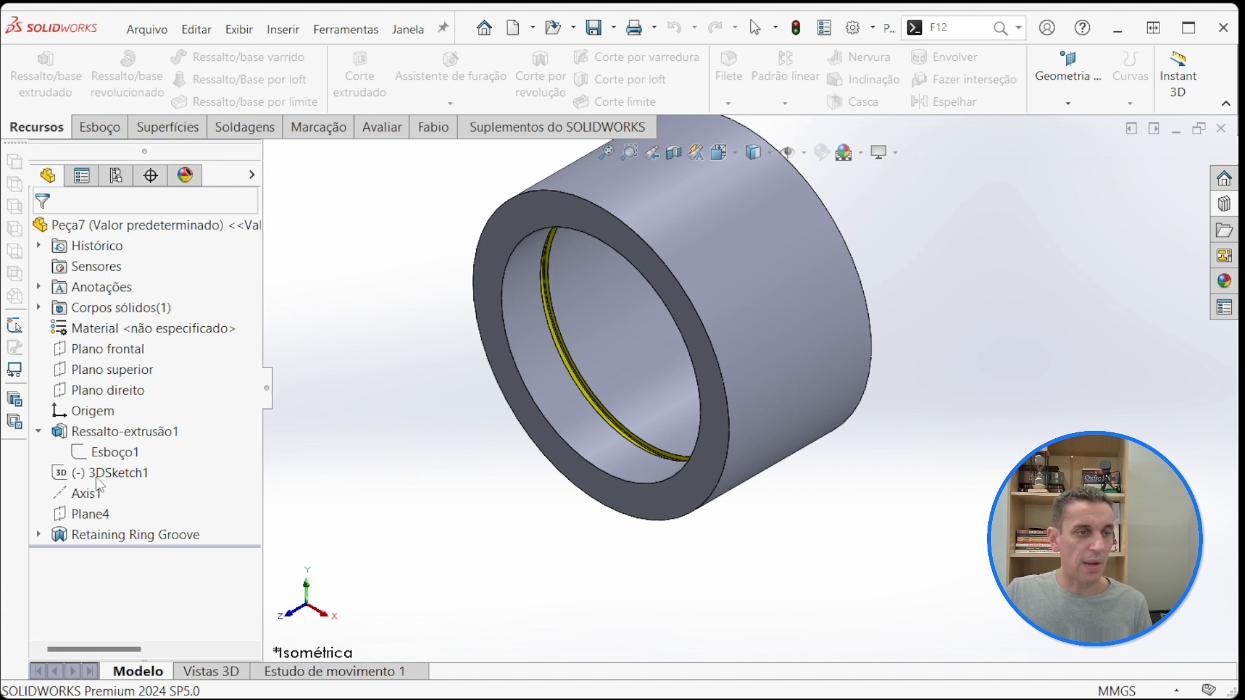